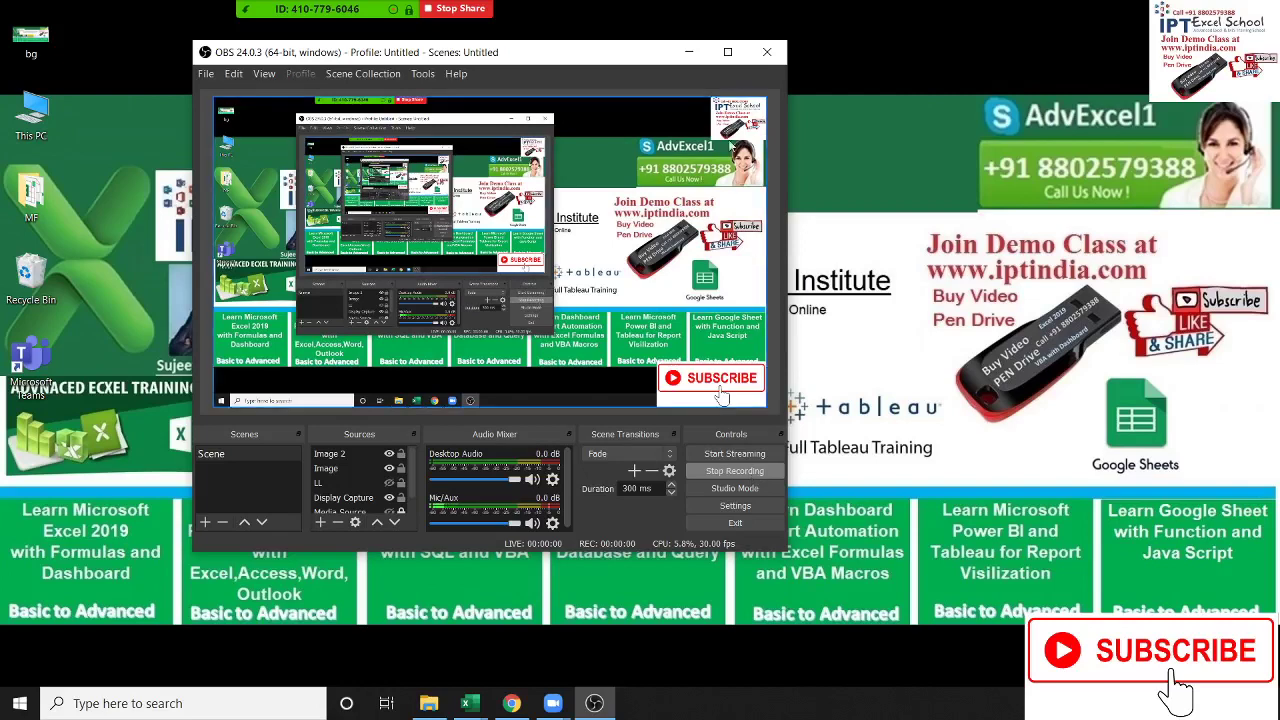
# Minimize OBS to reveal the Excel workbook Dashboard -1 on the desktop.
pyautogui.click(696, 53)
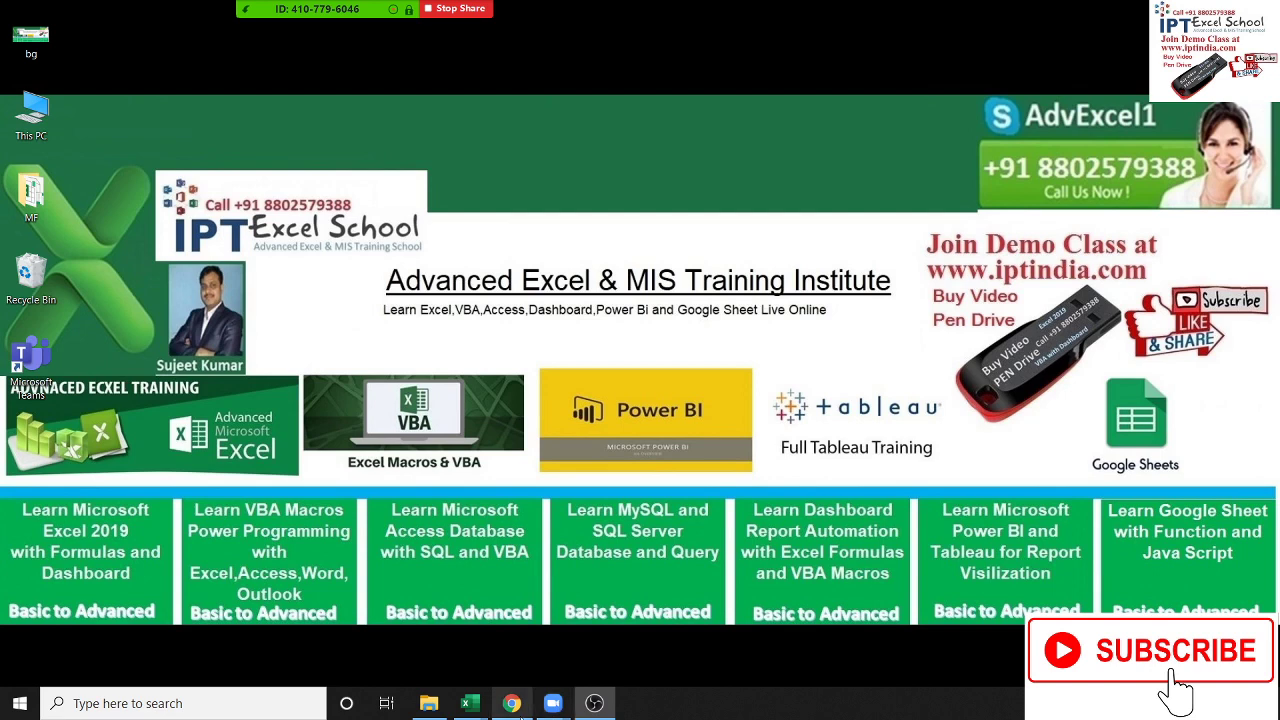
# Insert a PivotTable from the Sheet1 data on a new worksheet, Sheet4.
pyautogui.moveTo(466, 703)
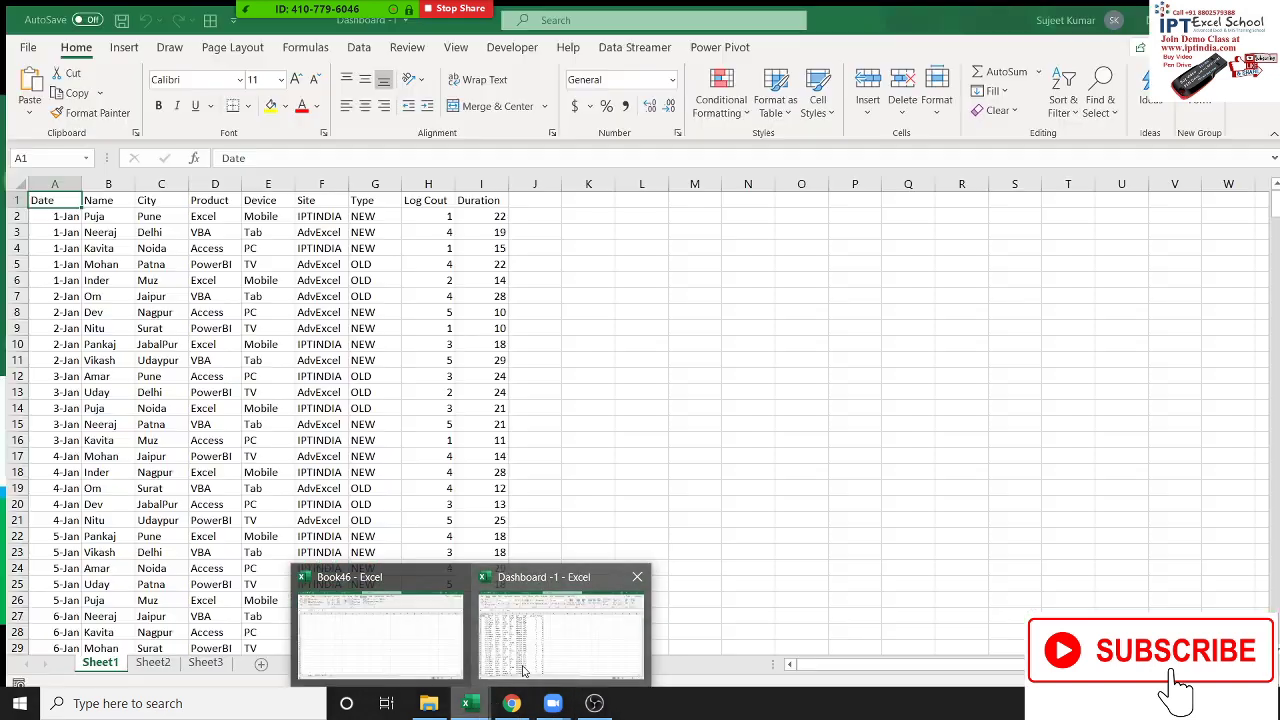
pyautogui.click(524, 670)
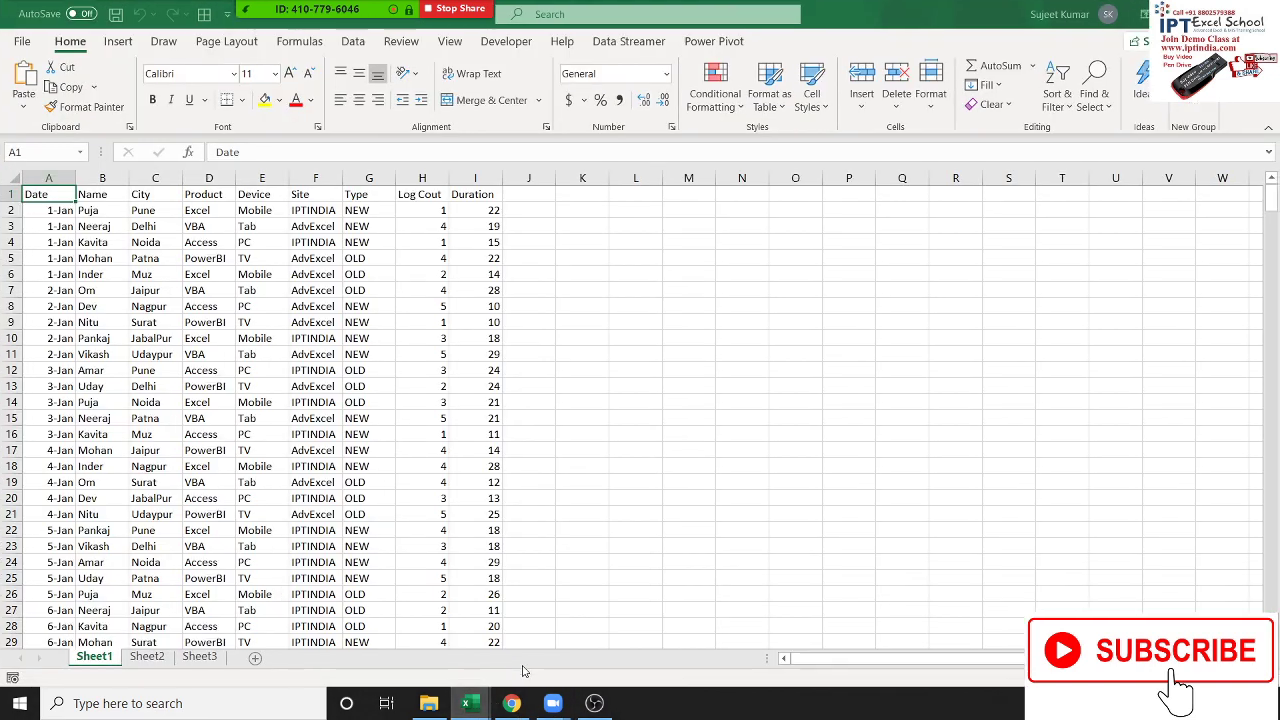
pyautogui.click(120, 41)
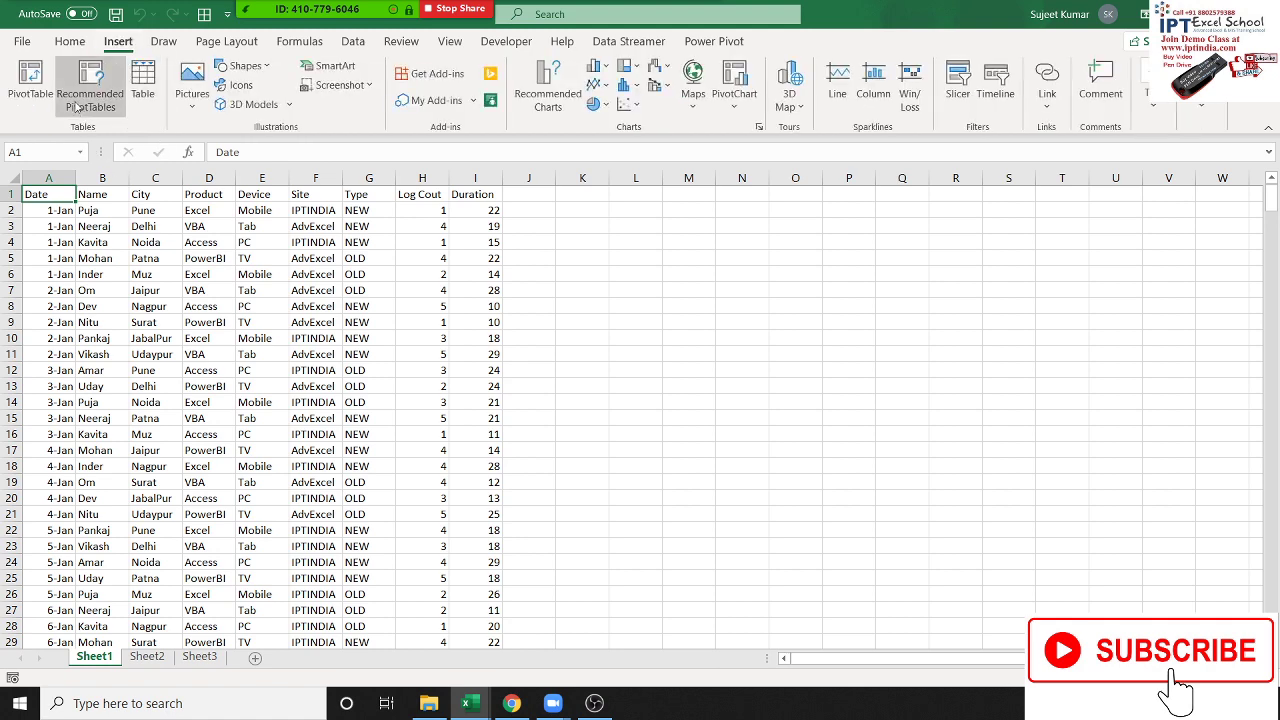
pyautogui.click(35, 85)
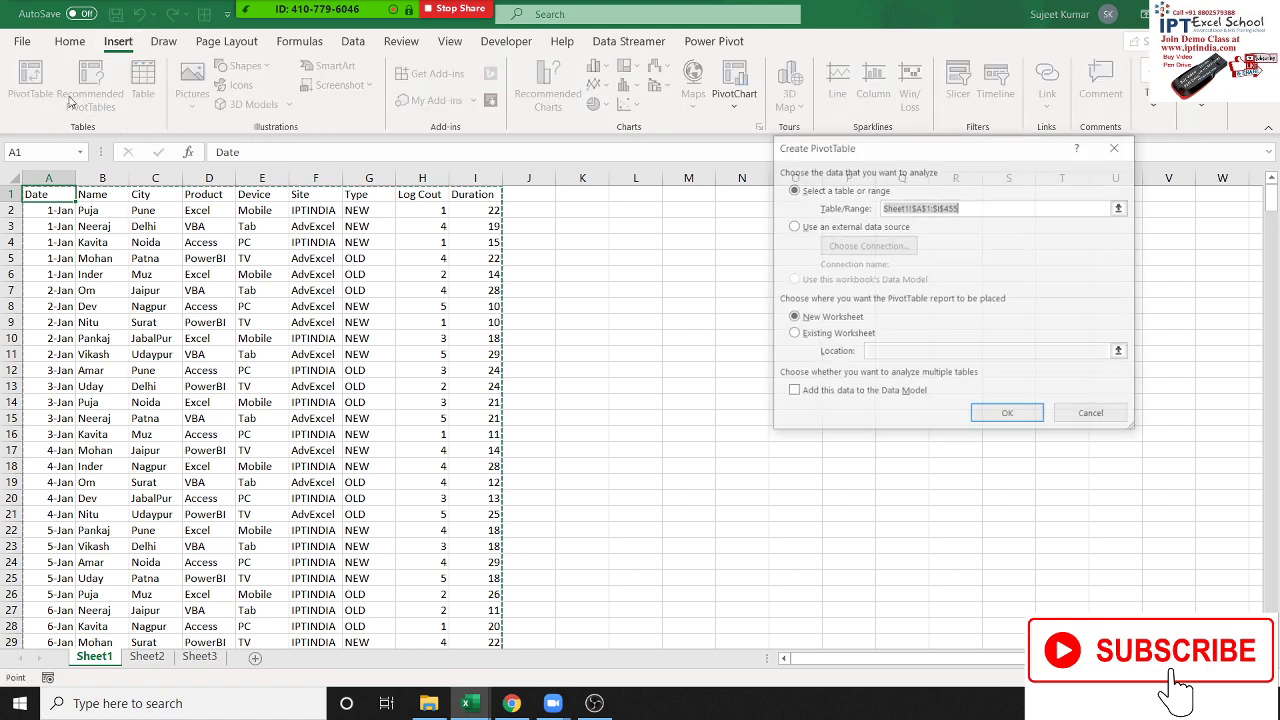
pyautogui.click(1006, 416)
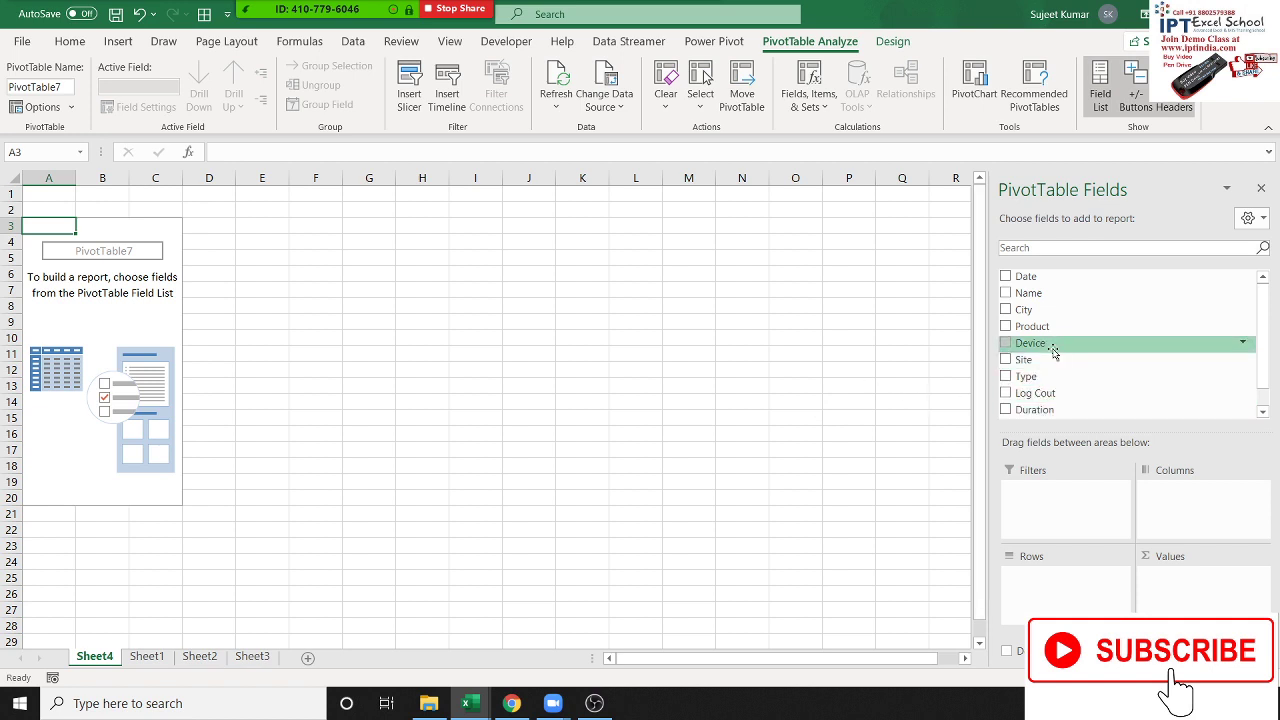
# Put Name in Rows, sum Log Cout and Duration in Values, and add Device as a filter.
pyautogui.moveTo(1050, 345)
pyautogui.mouseDown()
pyautogui.moveTo(1022, 580)
pyautogui.moveTo(1062, 362)
pyautogui.mouseUp()
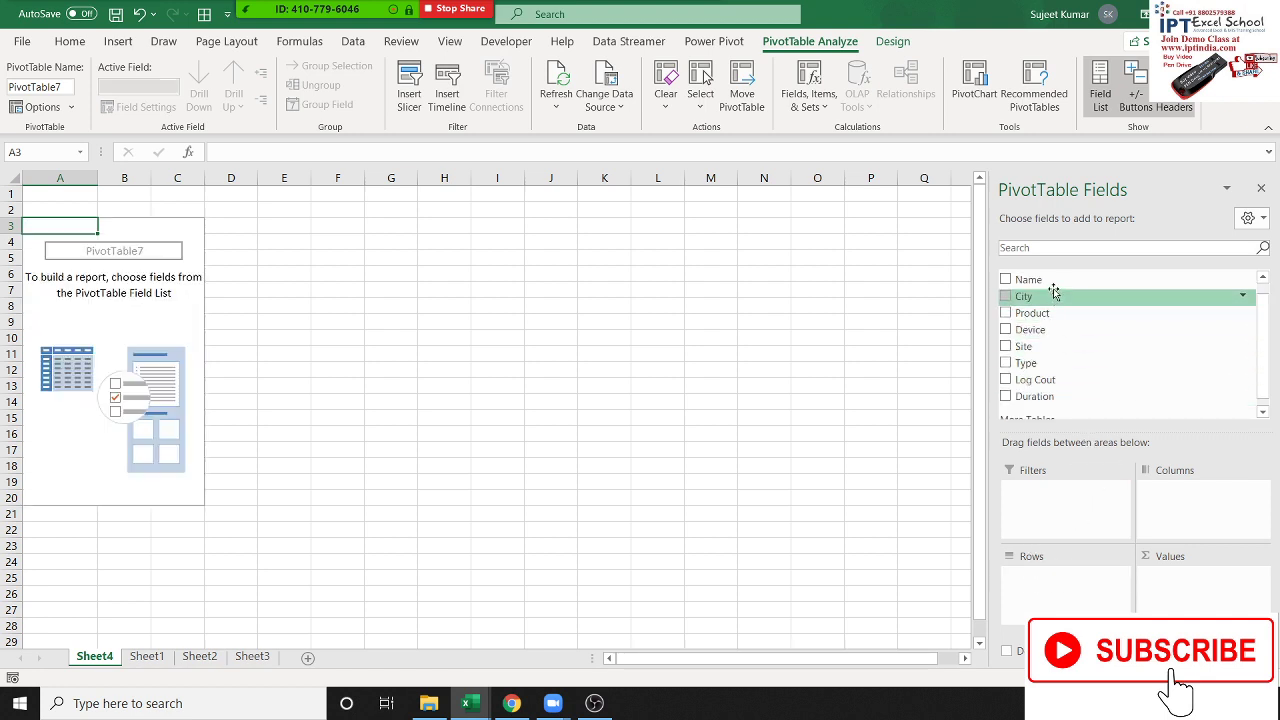
pyautogui.moveTo(1050, 280); pyautogui.dragTo(1025, 590)
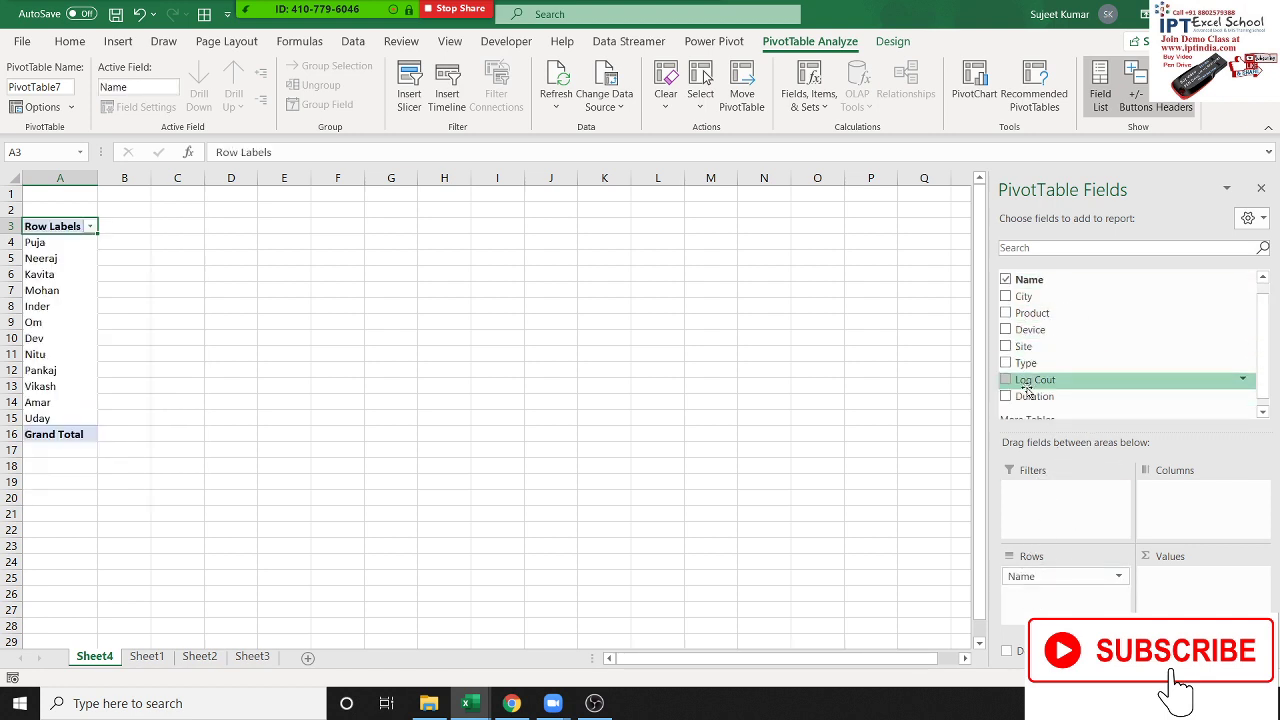
pyautogui.moveTo(1035, 380); pyautogui.dragTo(1165, 575)
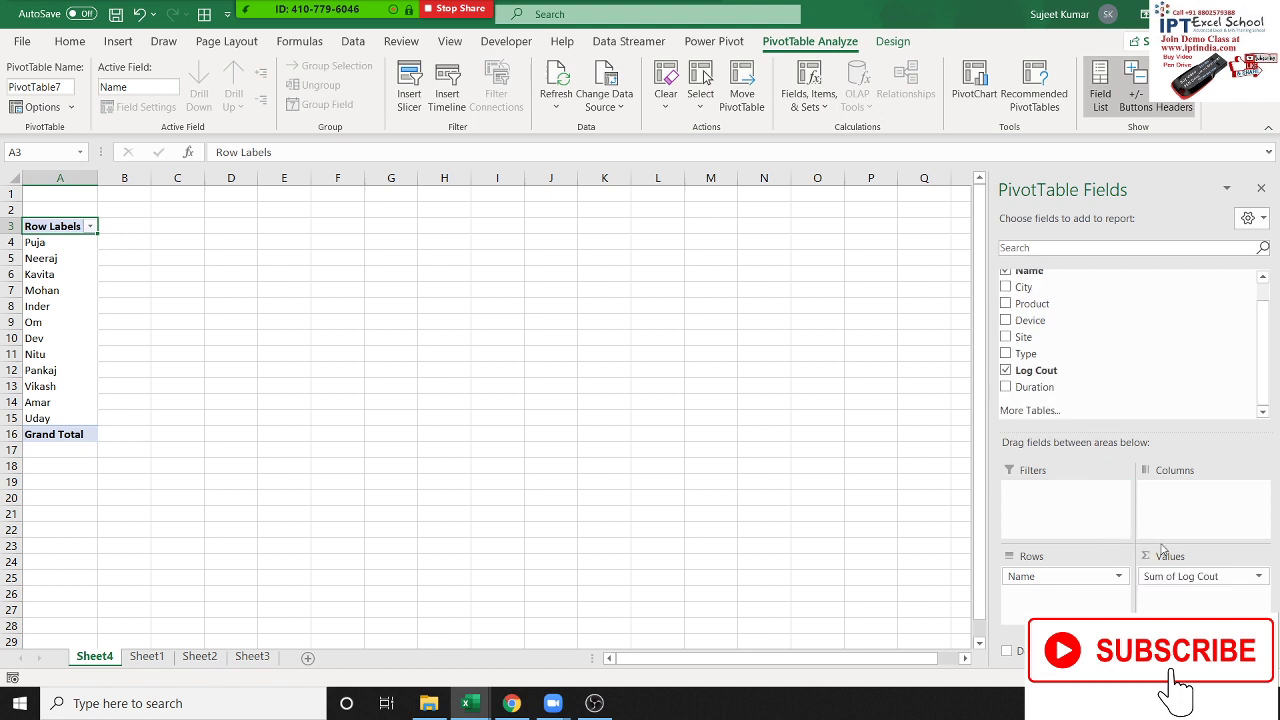
pyautogui.moveTo(1058, 395); pyautogui.dragTo(1165, 592)
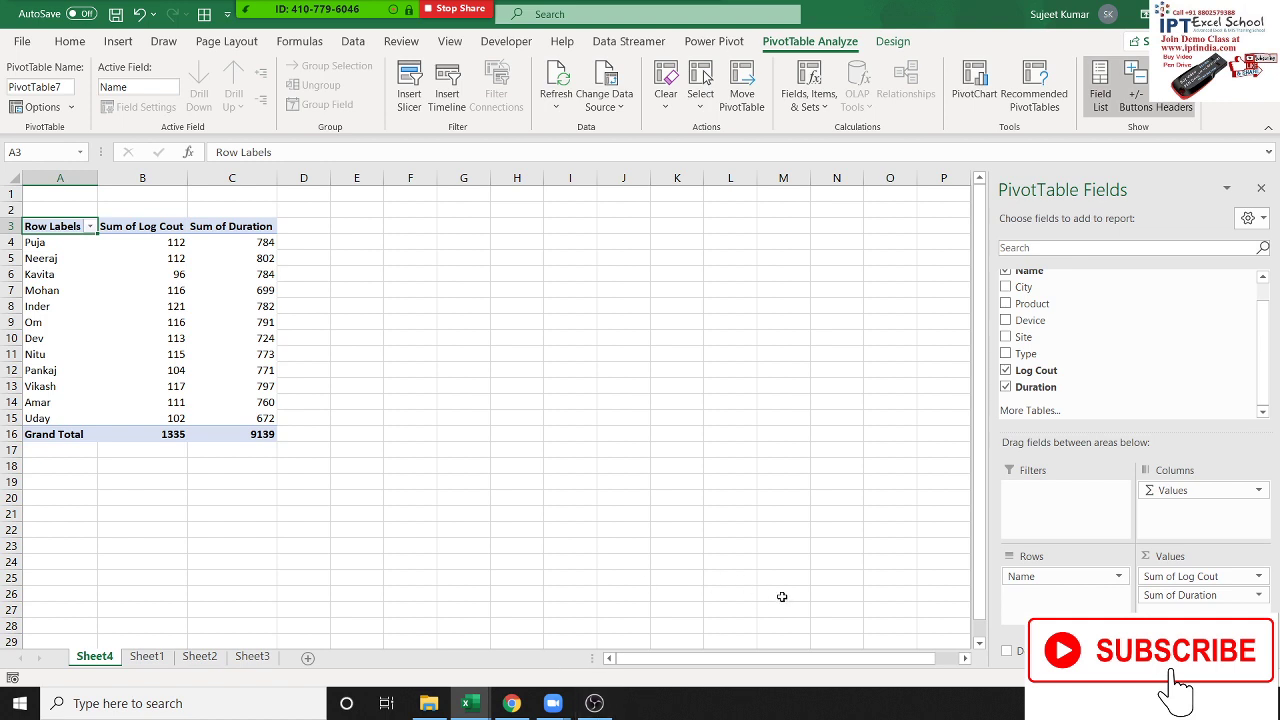
pyautogui.moveTo(1030, 320); pyautogui.dragTo(1057, 476)
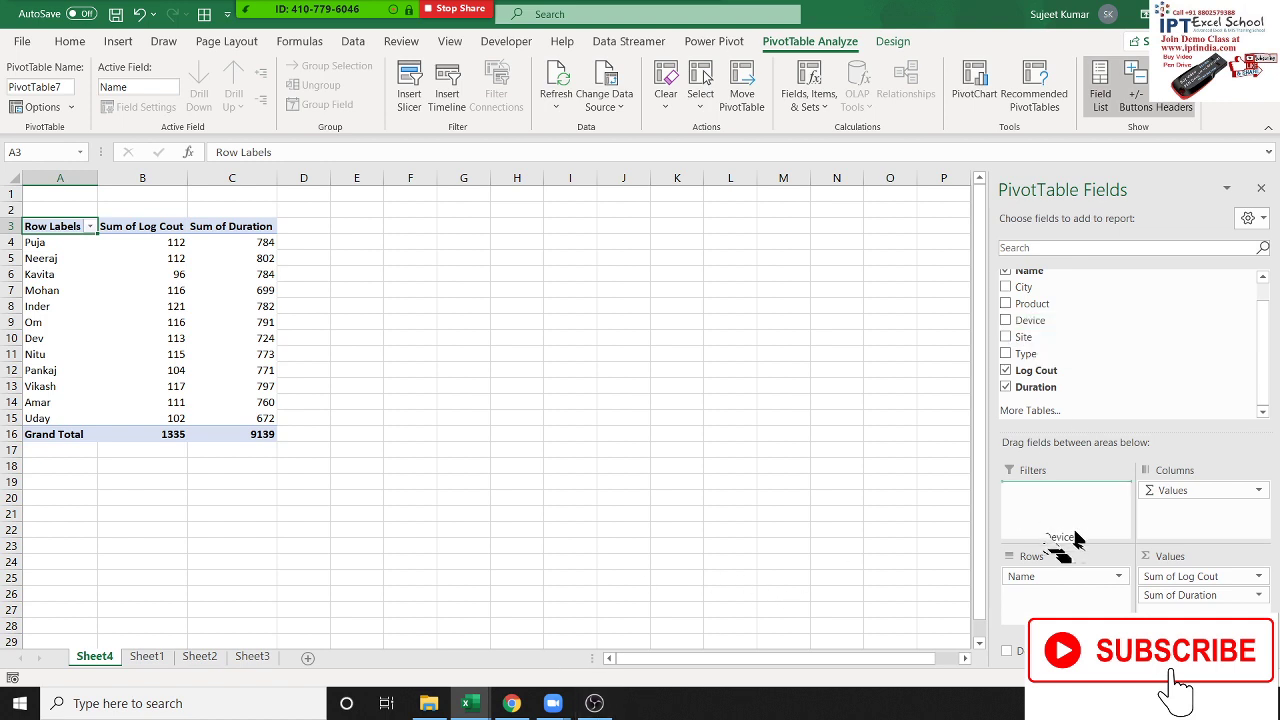
# Add Site as a second report filter and filter Device to Mobile.
pyautogui.moveTo(1023, 337); pyautogui.dragTo(1072, 524)
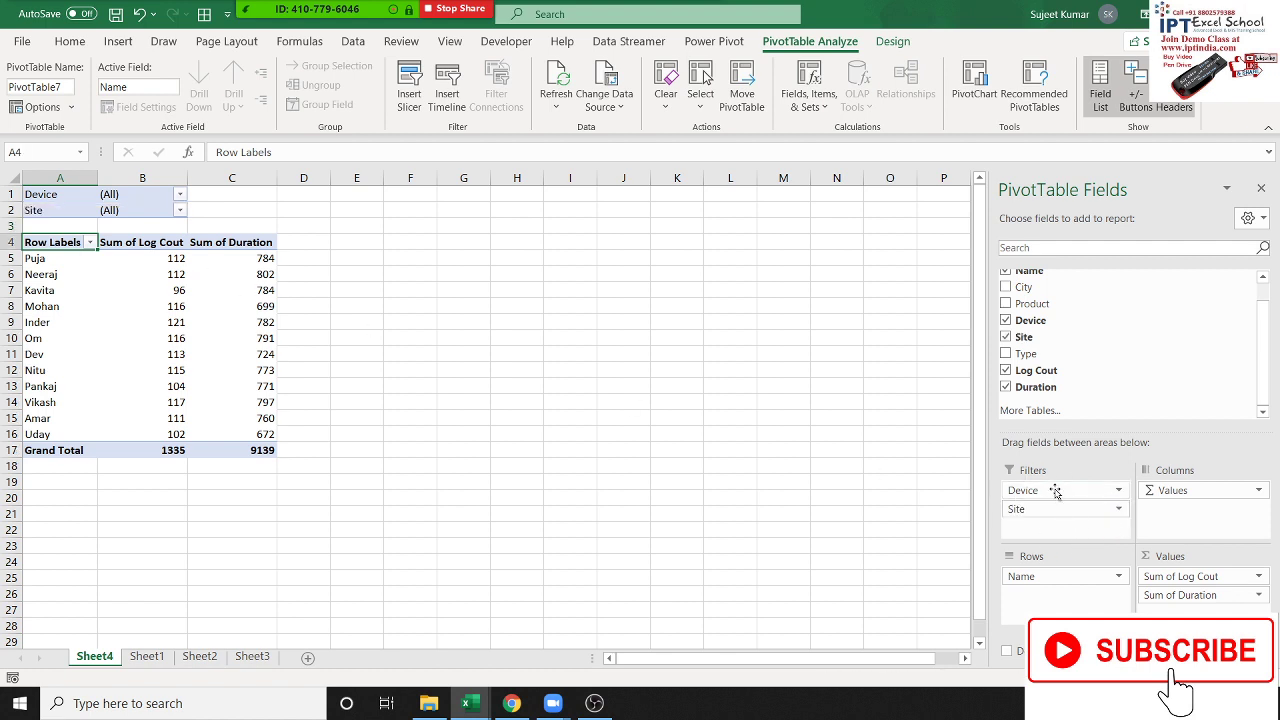
pyautogui.click(177, 196)
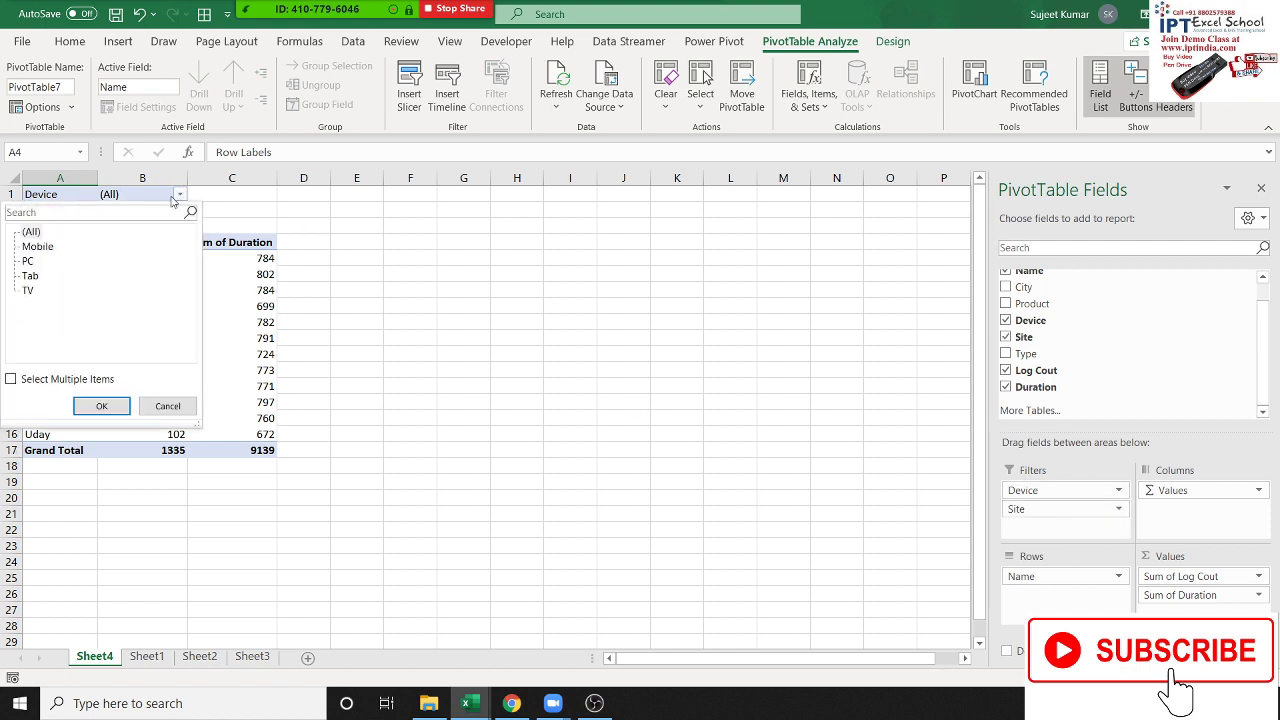
pyautogui.click(38, 247)
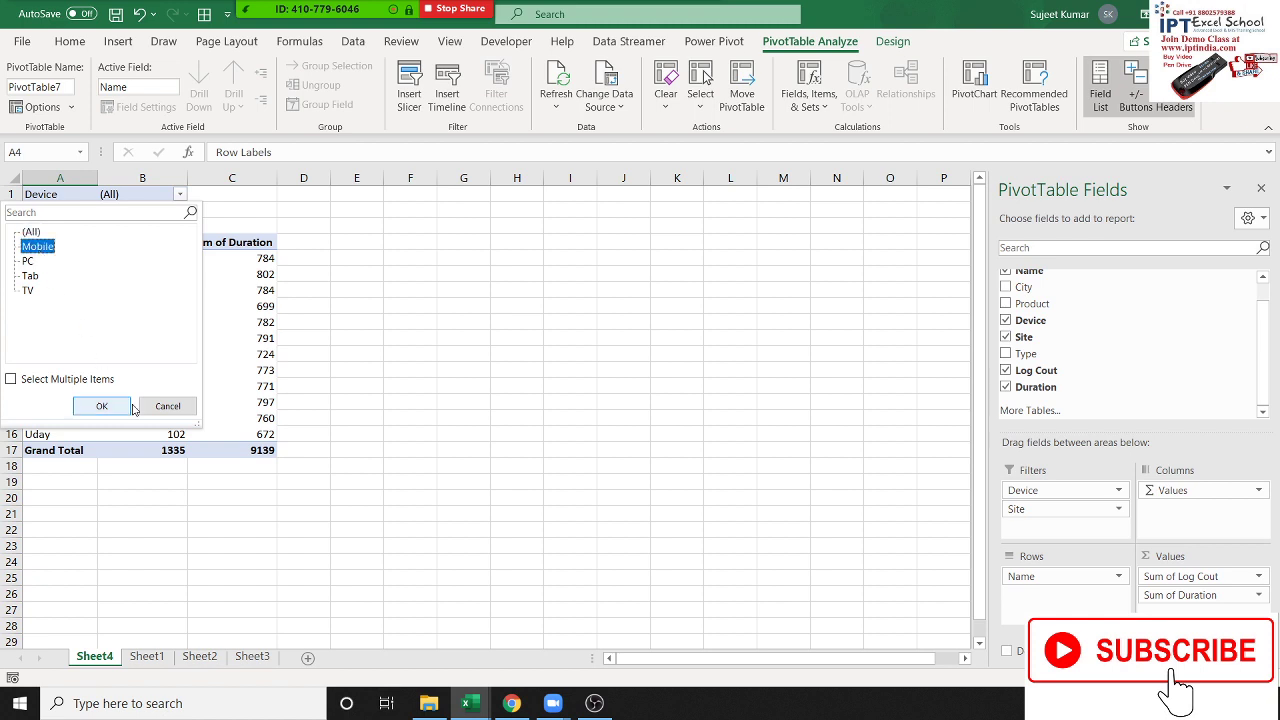
pyautogui.click(101, 406)
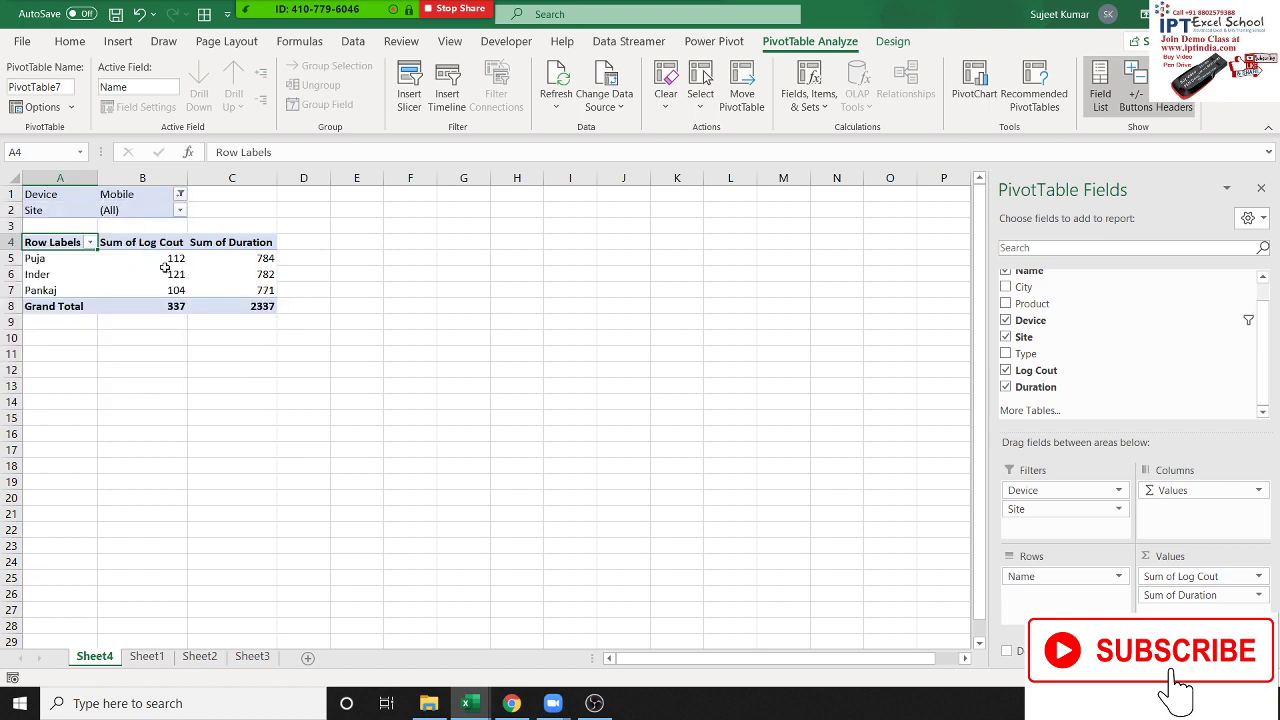
# Filter the Site to AdvExcel, then switch it to IPTINDIA.
pyautogui.click(179, 210)
pyautogui.click(42, 262)
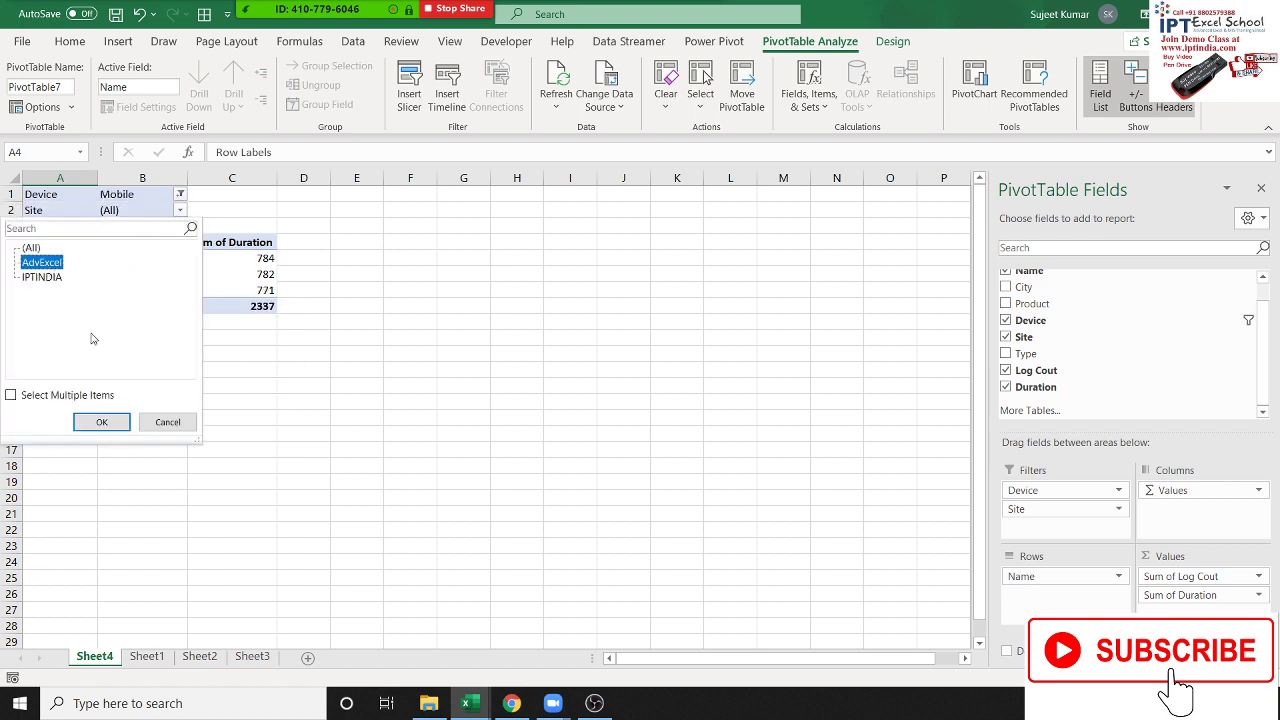
pyautogui.click(101, 422)
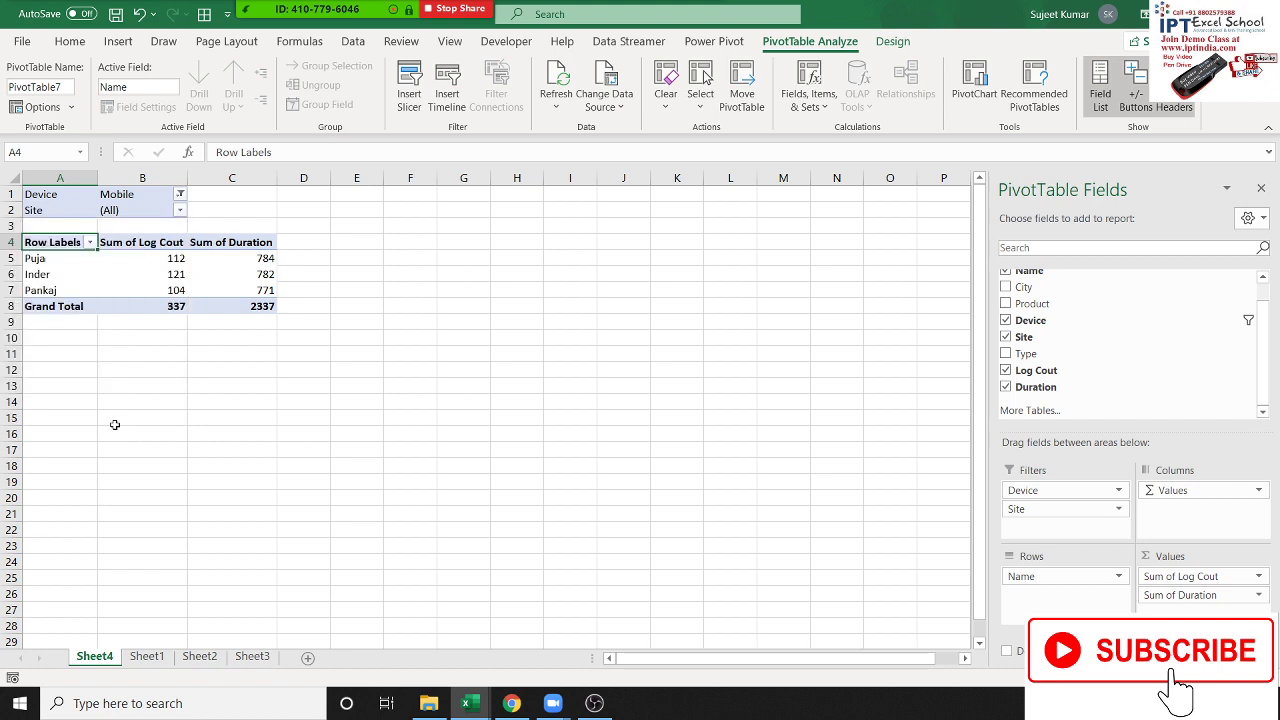
pyautogui.click(179, 210)
pyautogui.click(42, 277)
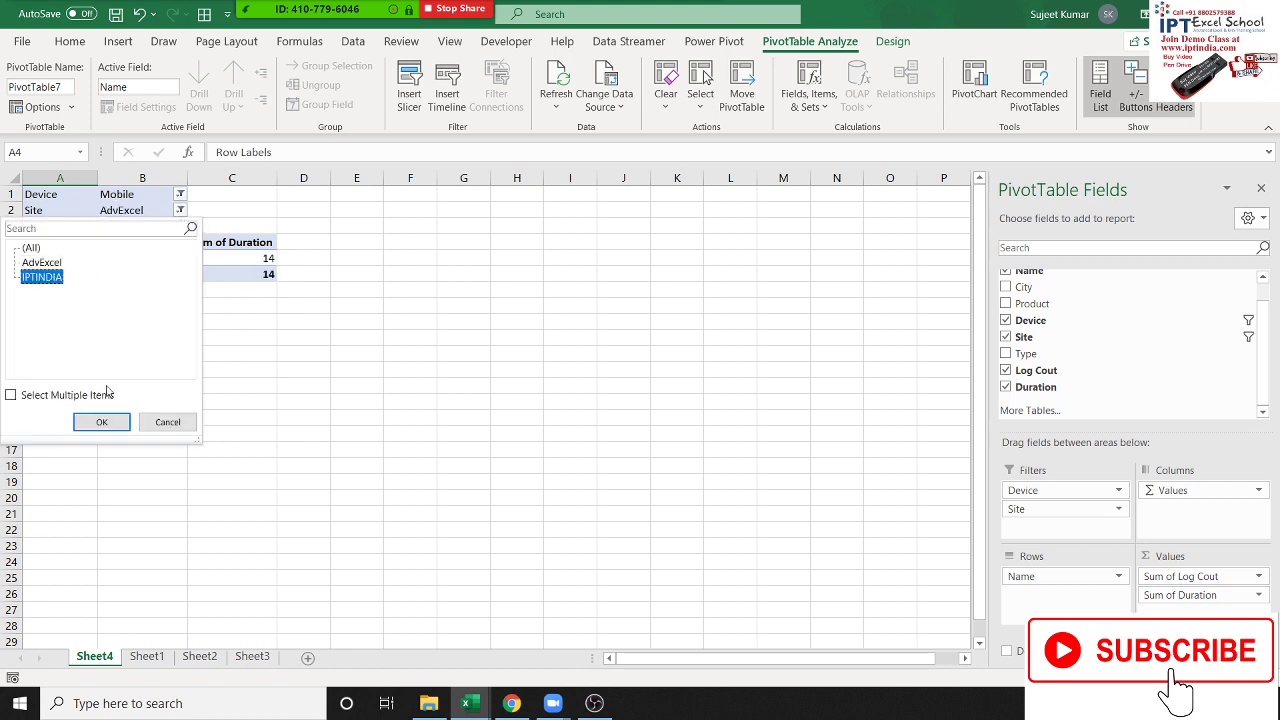
pyautogui.click(109, 424)
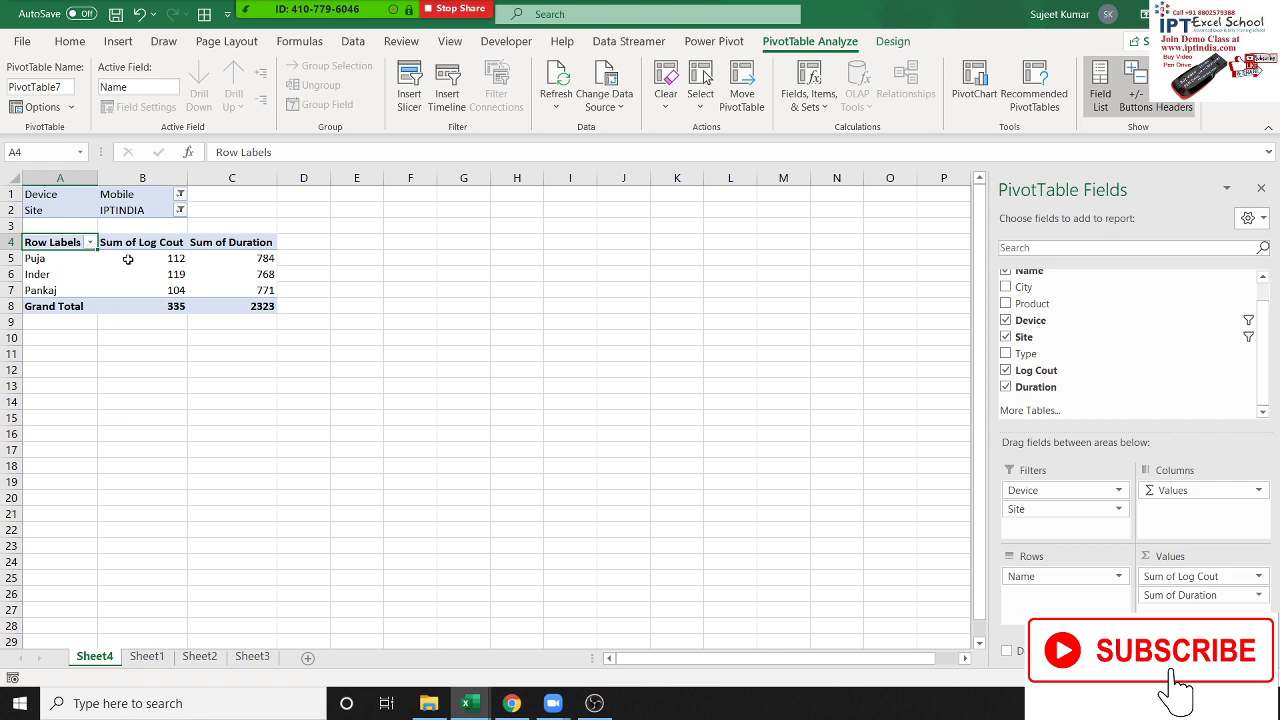
# Toggle the Site filter to AdvExcel once more and settle back on IPTINDIA.
pyautogui.click(179, 210)
pyautogui.click(58, 264)
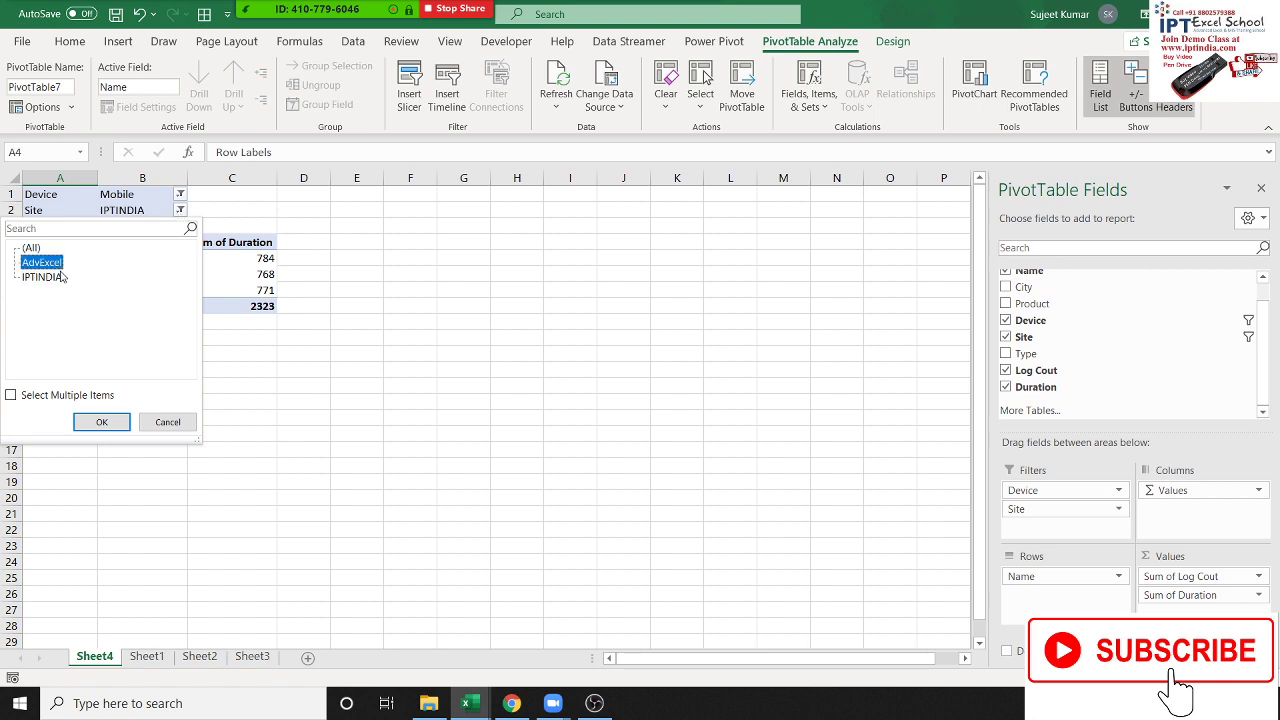
pyautogui.click(102, 422)
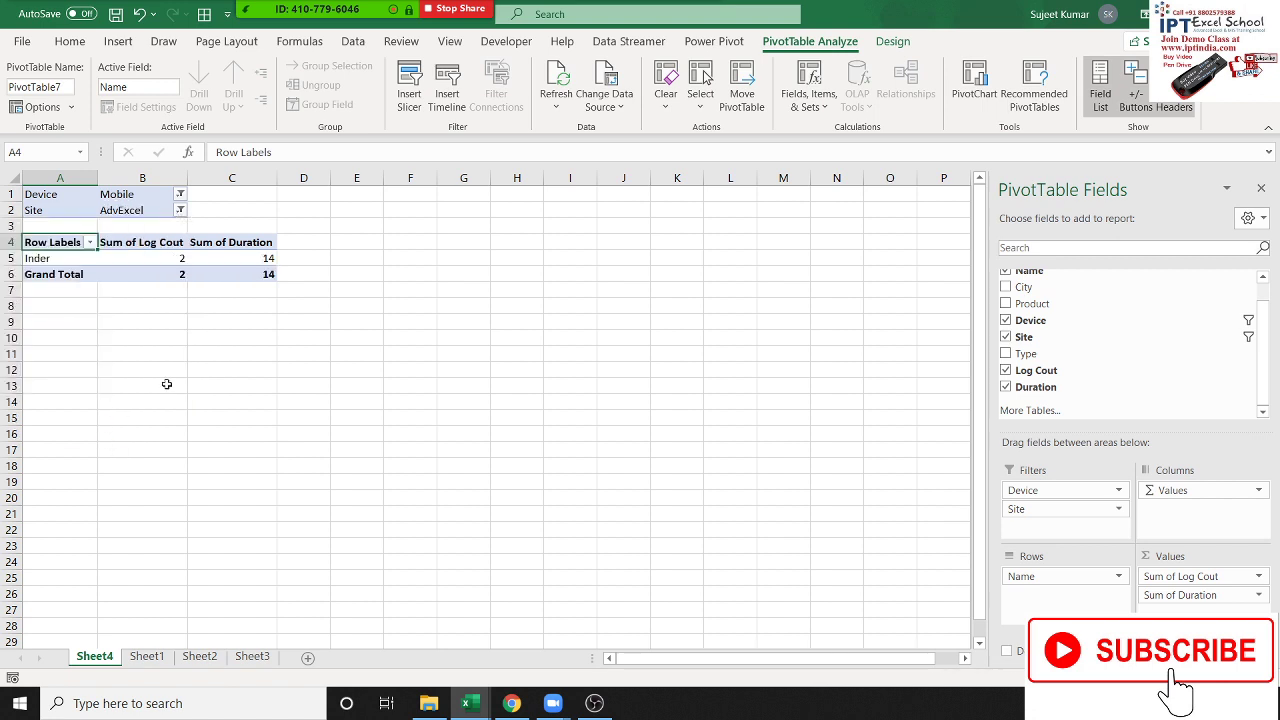
pyautogui.click(179, 212)
pyautogui.click(38, 277)
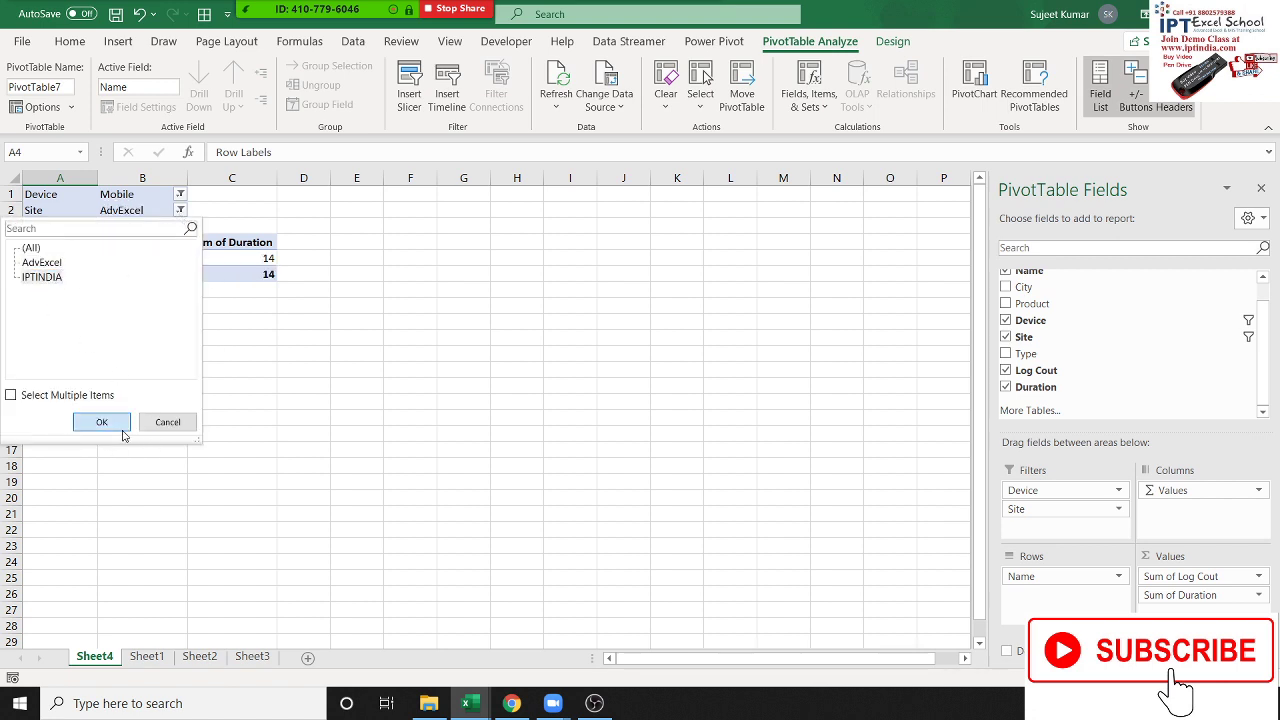
pyautogui.click(102, 422)
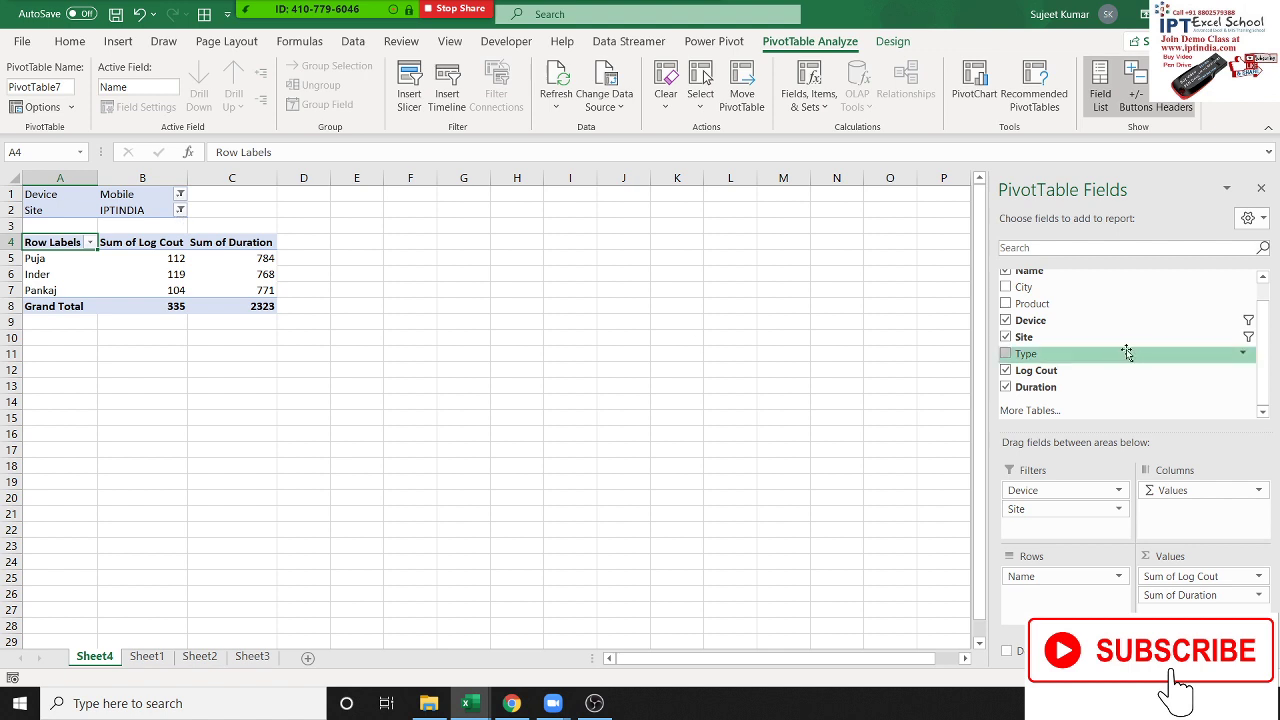
# Replace the Site filter with a Product filter and set it to Excel.
pyautogui.moveTo(1018, 510)
pyautogui.mouseDown()
pyautogui.moveTo(1065, 500)
pyautogui.moveTo(1190, 357)
pyautogui.mouseUp()
pyautogui.moveTo(1070, 303); pyautogui.dragTo(1078, 506)
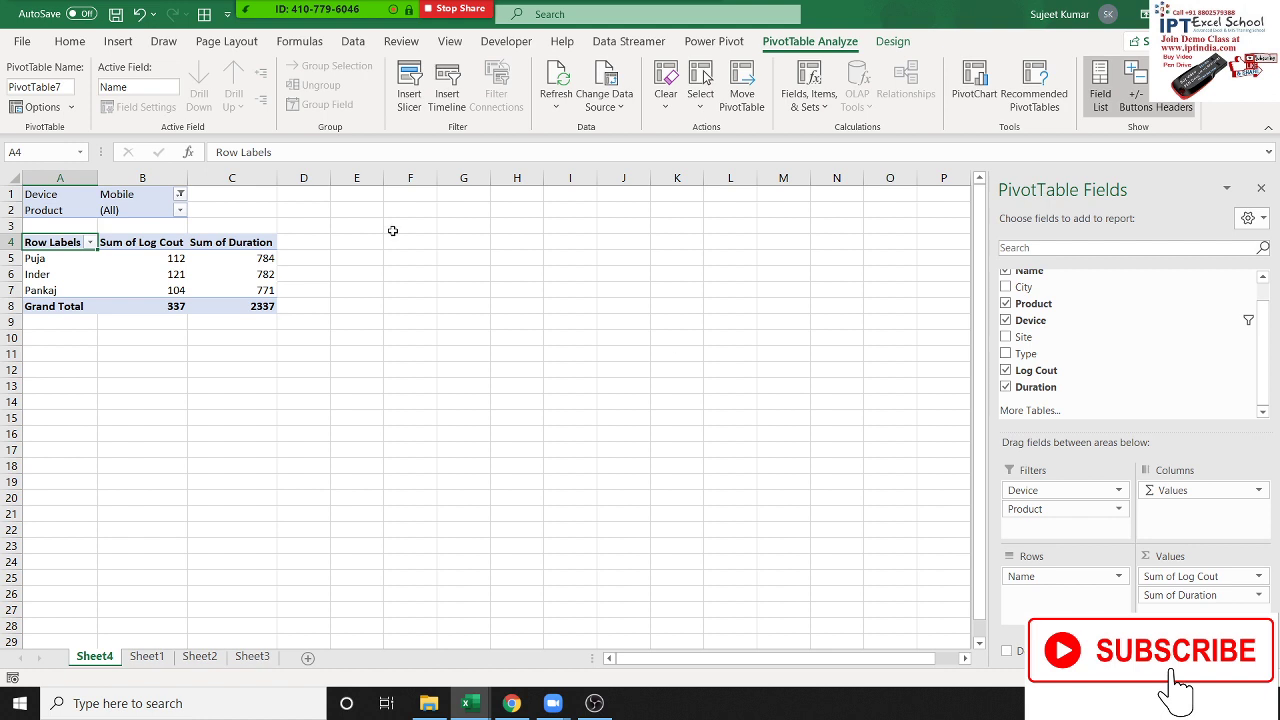
pyautogui.click(180, 212)
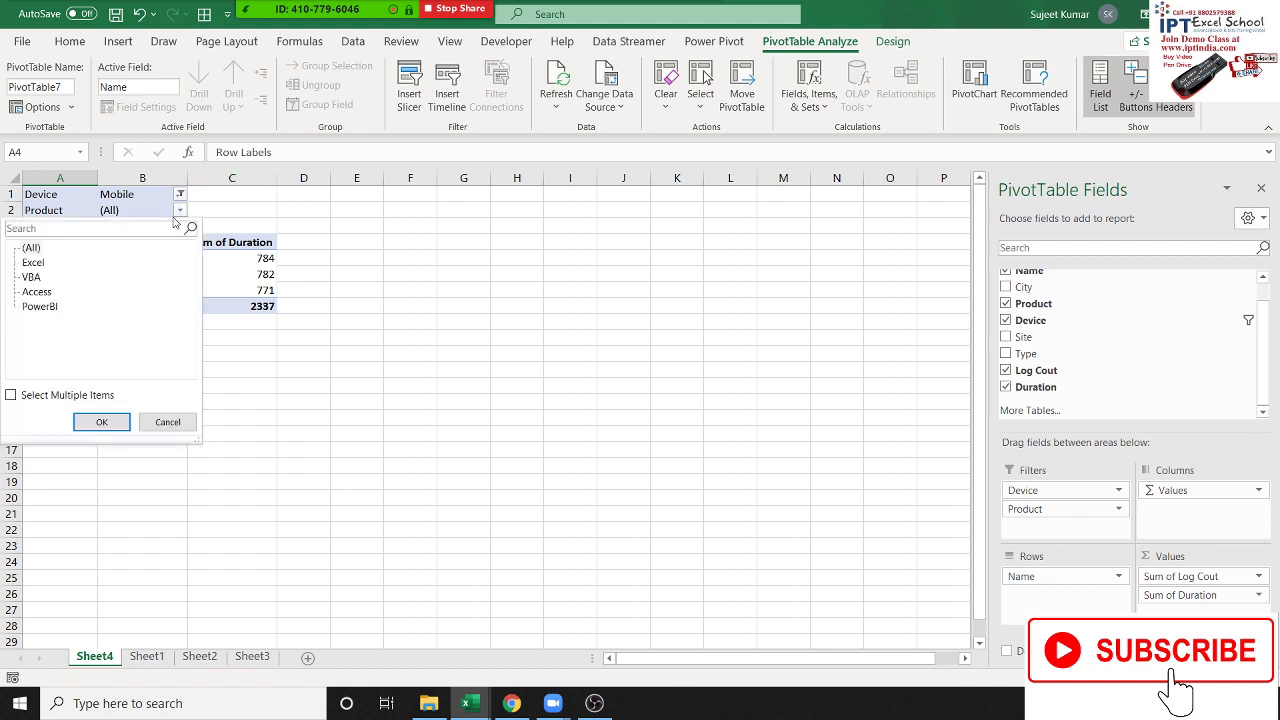
pyautogui.click(34, 263)
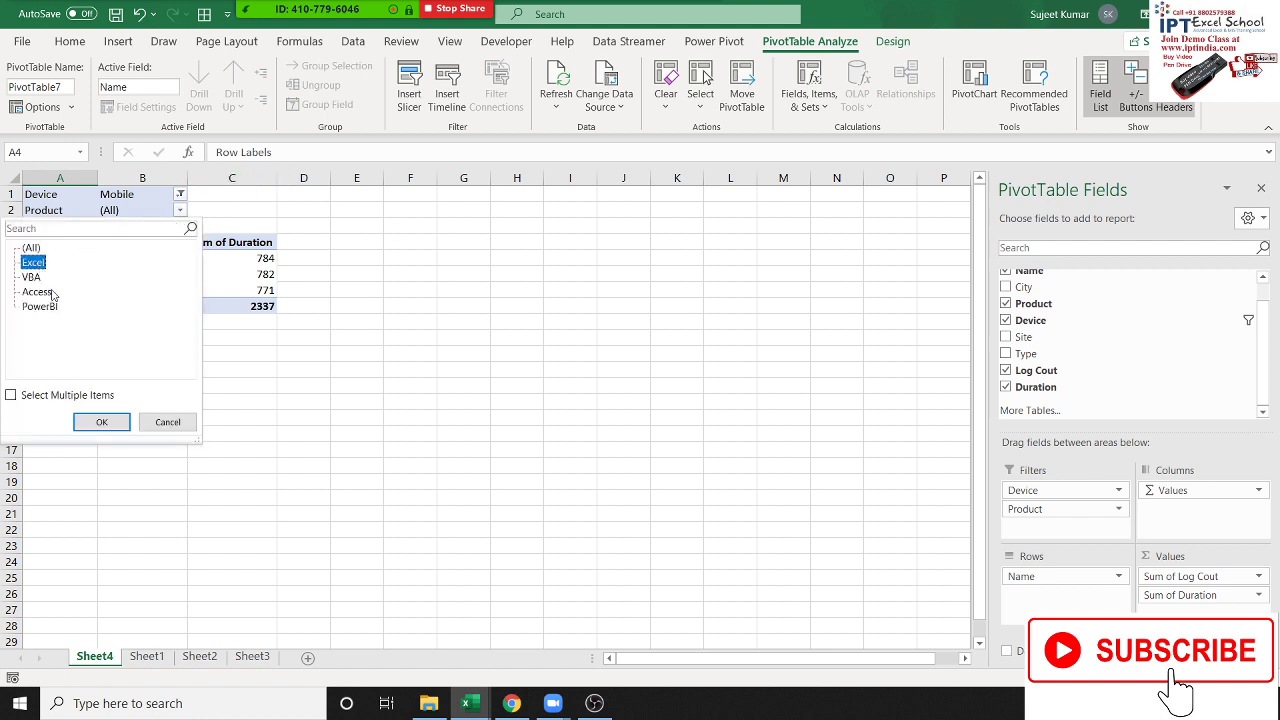
pyautogui.click(116, 425)
# Switch the Product filter to VBA and inspect the emptied pivot cells.
pyautogui.click(180, 211)
pyautogui.click(33, 278)
pyautogui.click(118, 423)
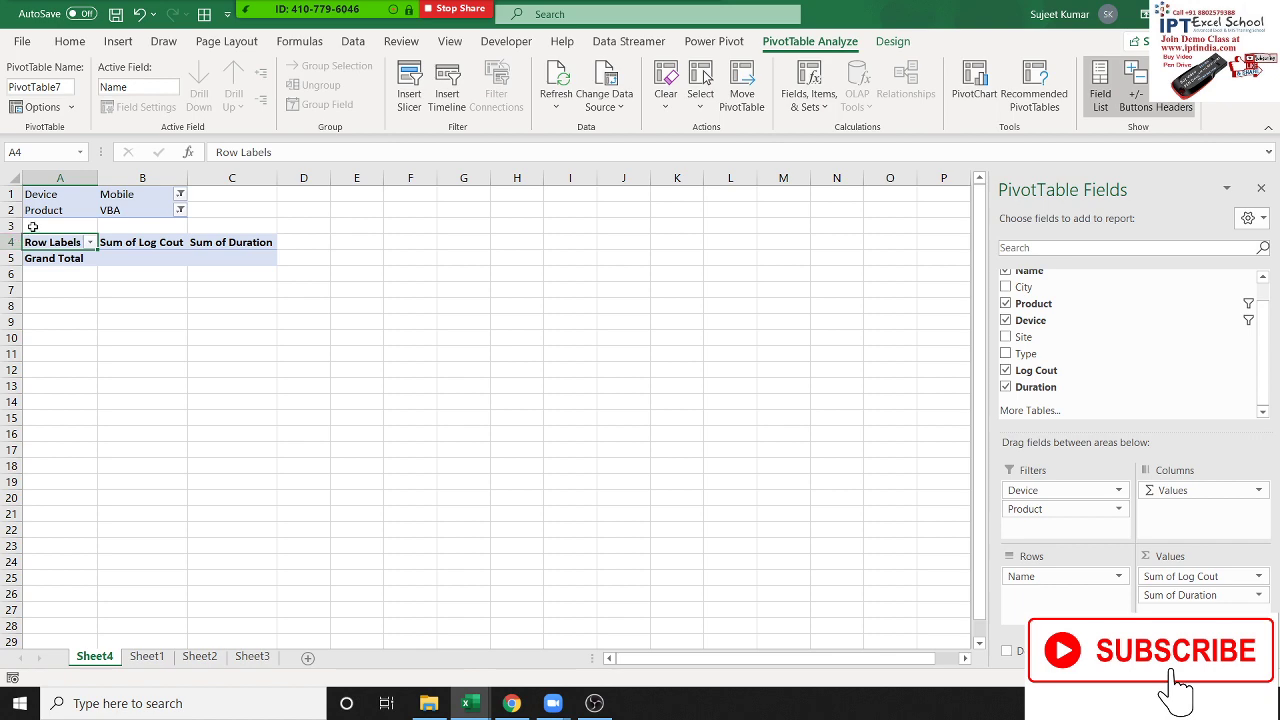
pyautogui.moveTo(30, 226); pyautogui.dragTo(230, 274)
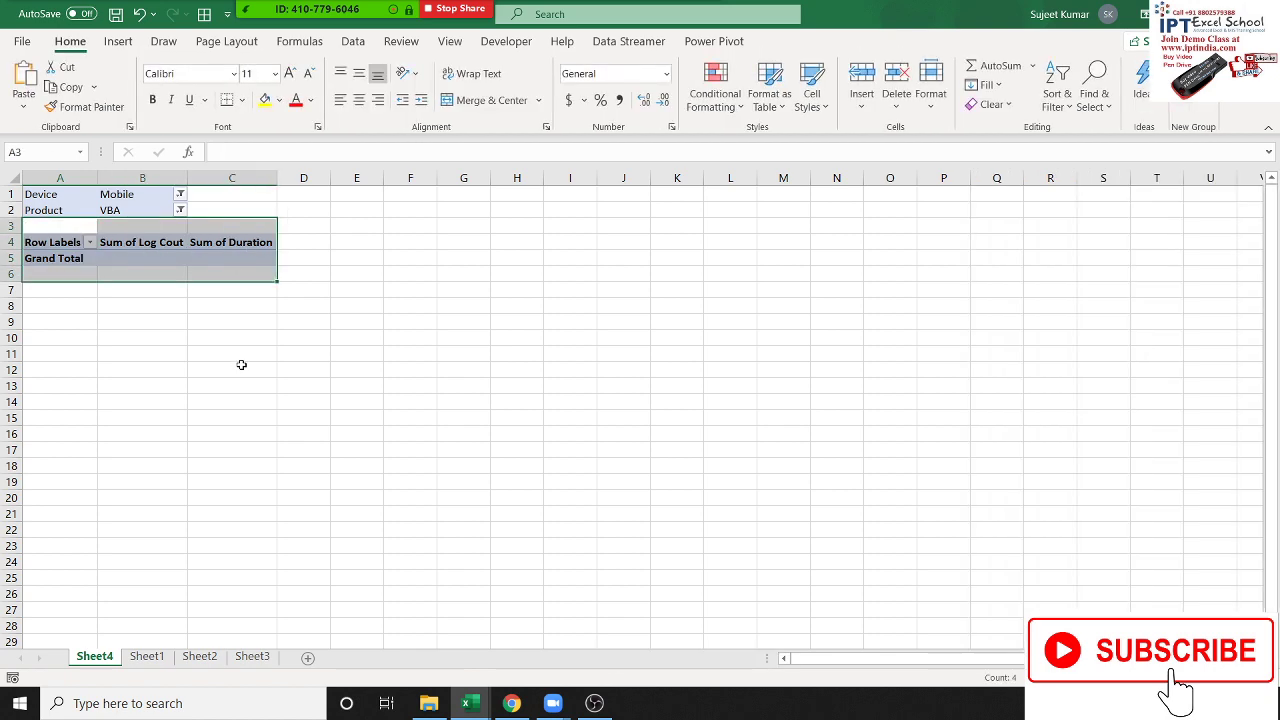
pyautogui.click(182, 254)
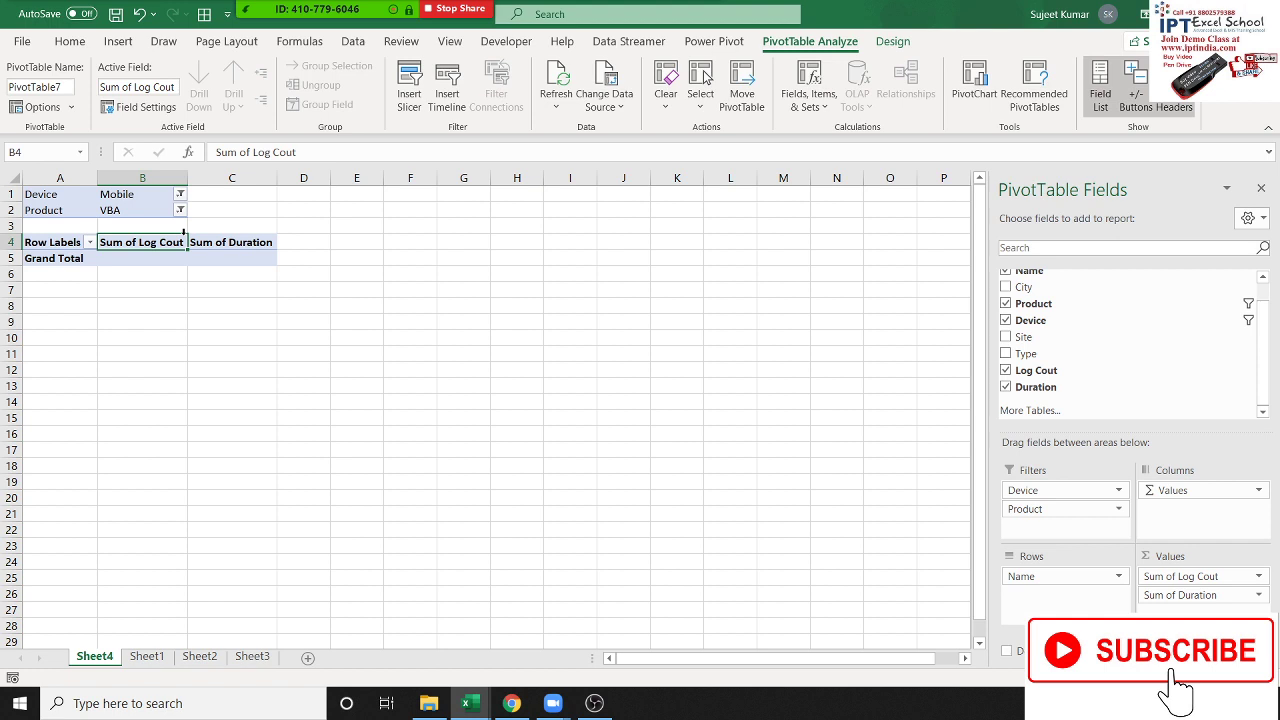
# Reset both the Product and Device filters to (All).
pyautogui.click(178, 212)
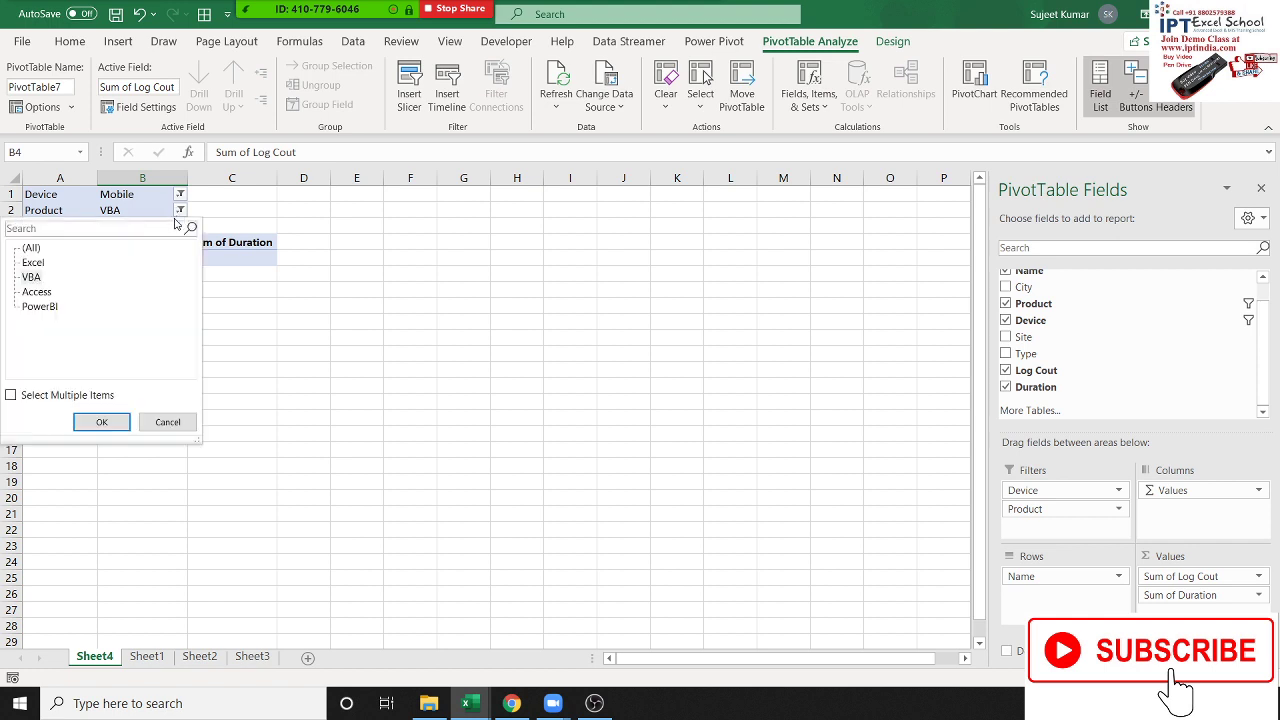
pyautogui.click(31, 248)
pyautogui.click(101, 421)
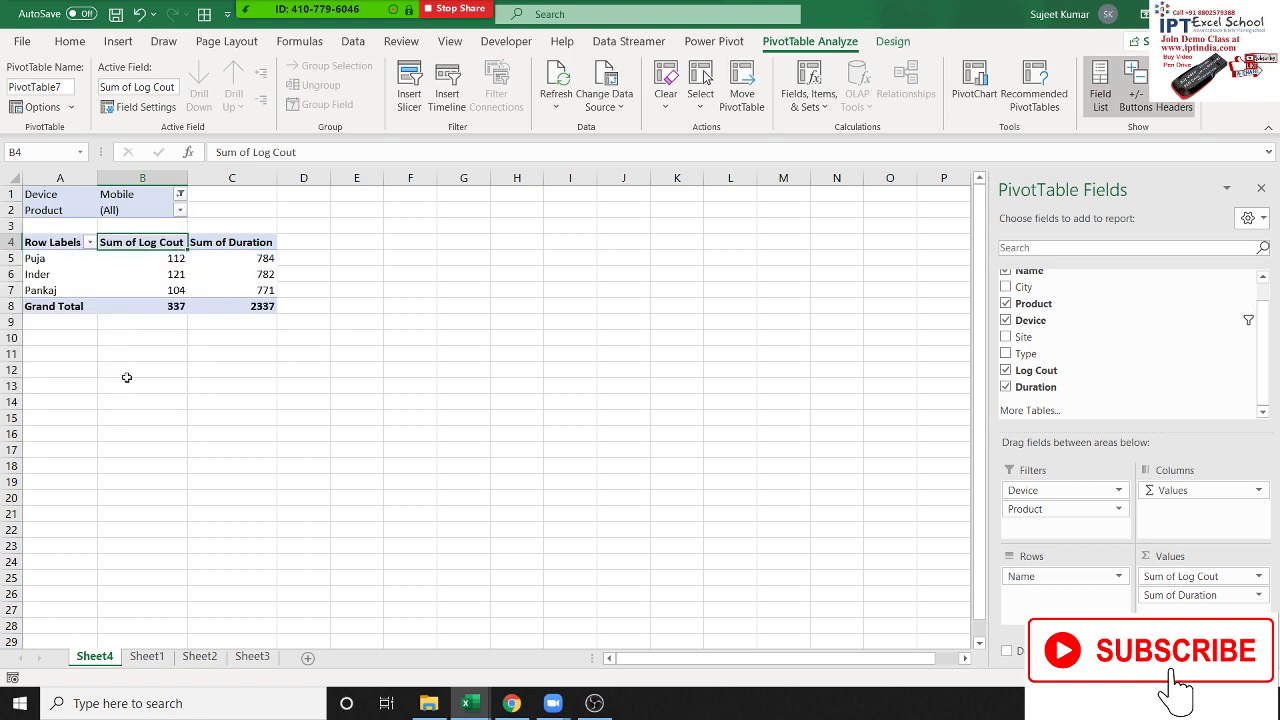
pyautogui.click(181, 196)
pyautogui.click(30, 233)
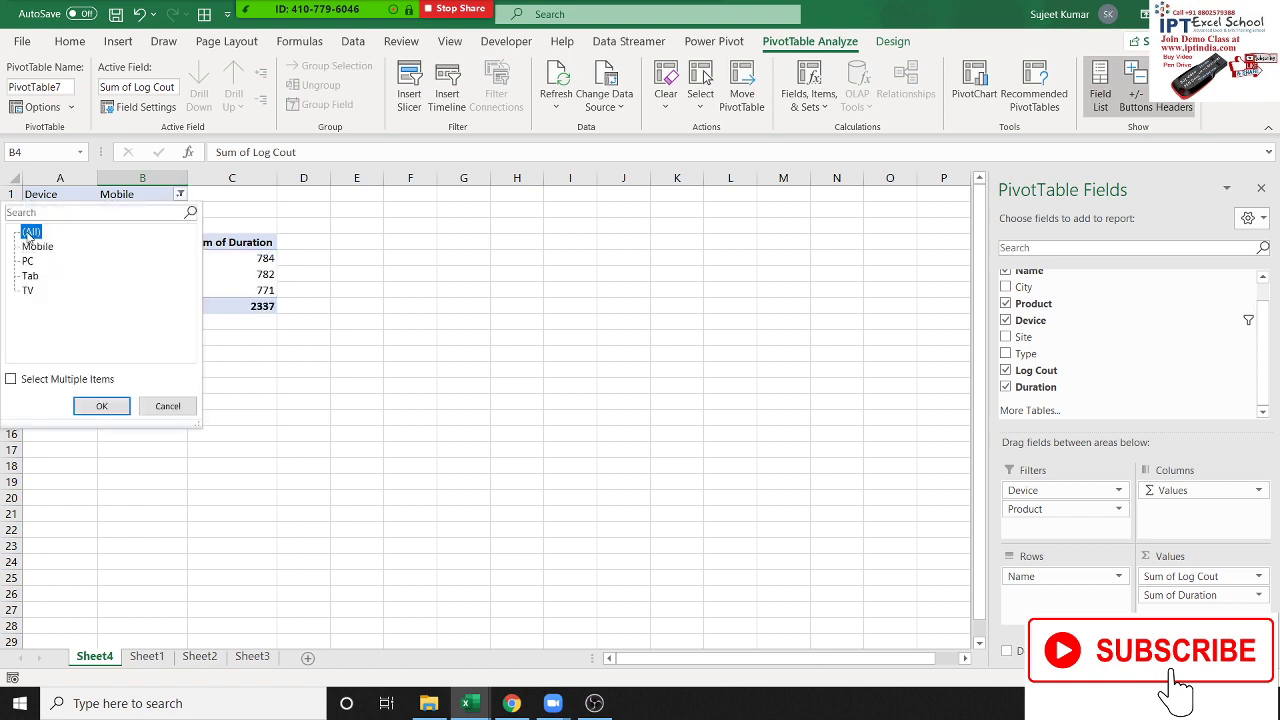
pyautogui.click(101, 405)
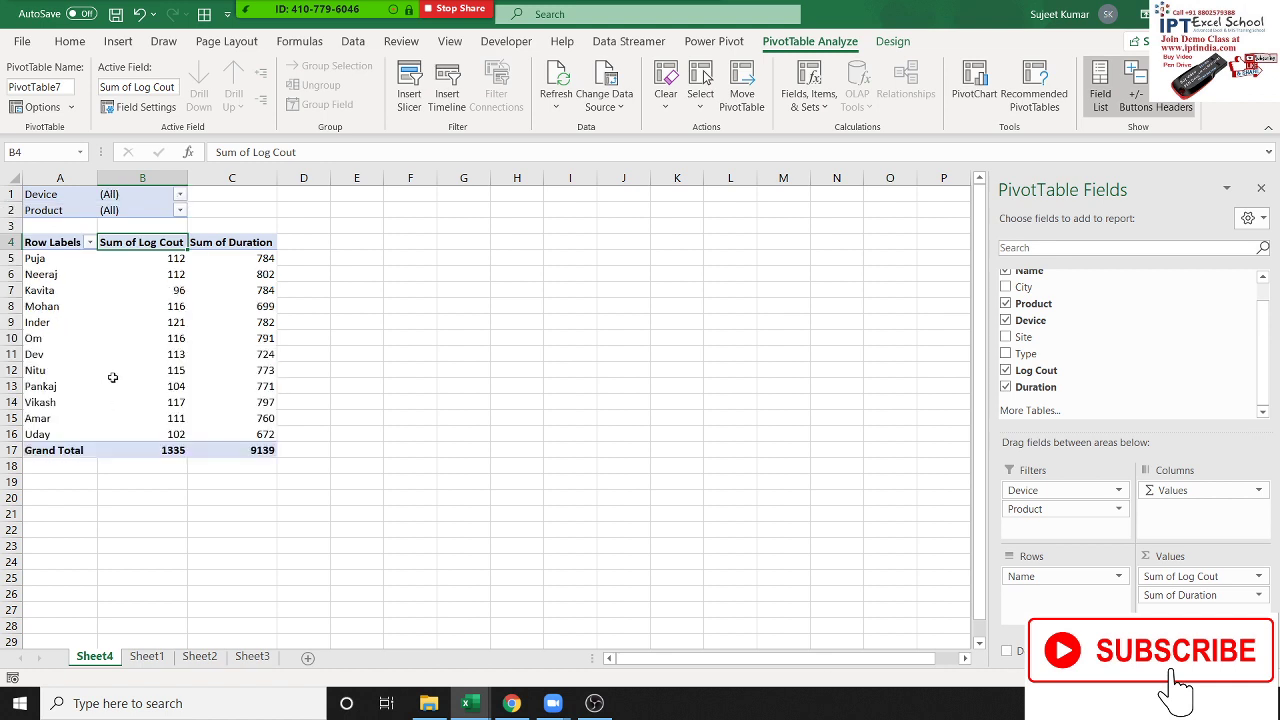
pyautogui.click(474, 244)
# Copy the pivot body A4:C17, paste it at G4, then undo the paste.
pyautogui.click(308, 256)
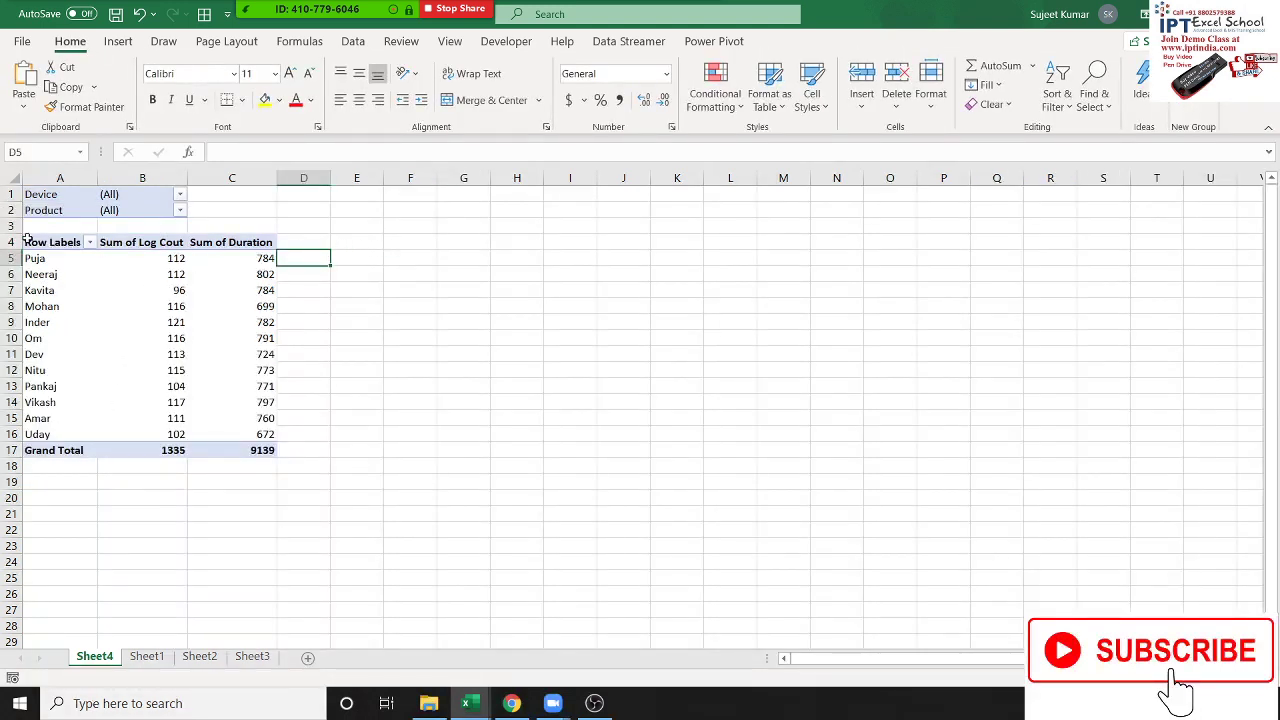
pyautogui.moveTo(30, 240); pyautogui.dragTo(265, 450)
pyautogui.hotkey('ctrl', 'c')
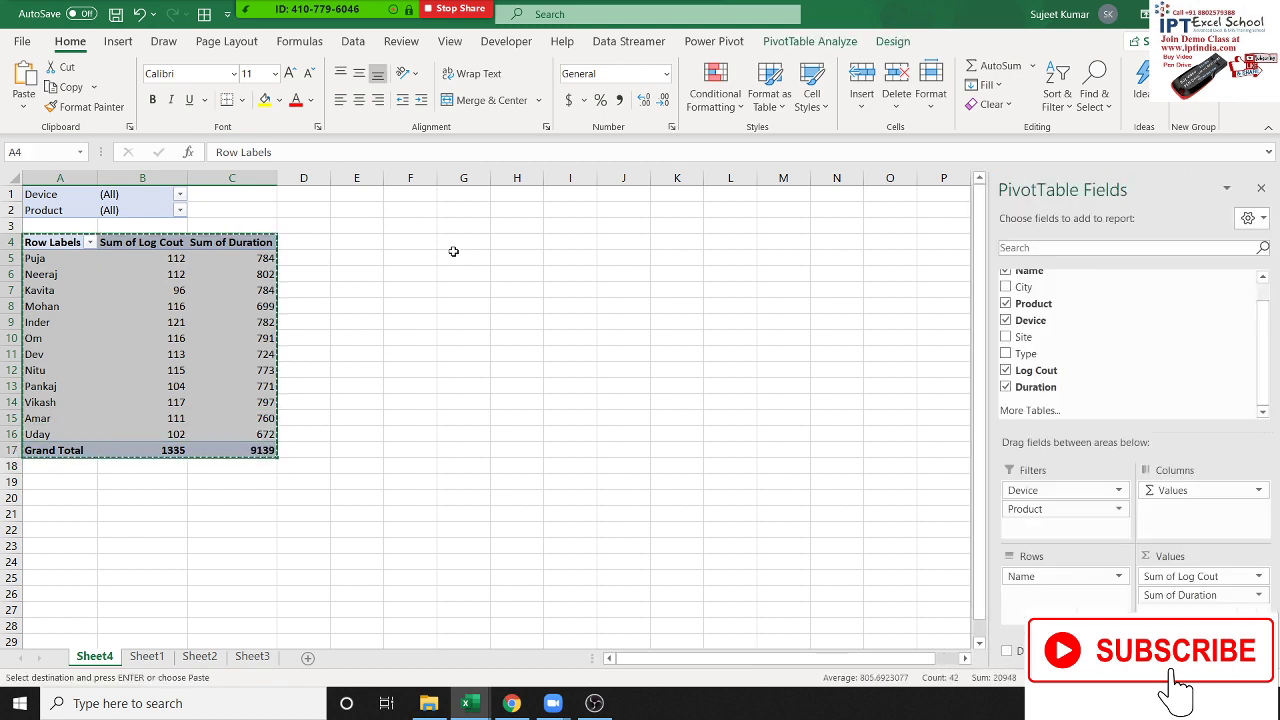
pyautogui.click(451, 245)
pyautogui.hotkey('ctrl', 'v')
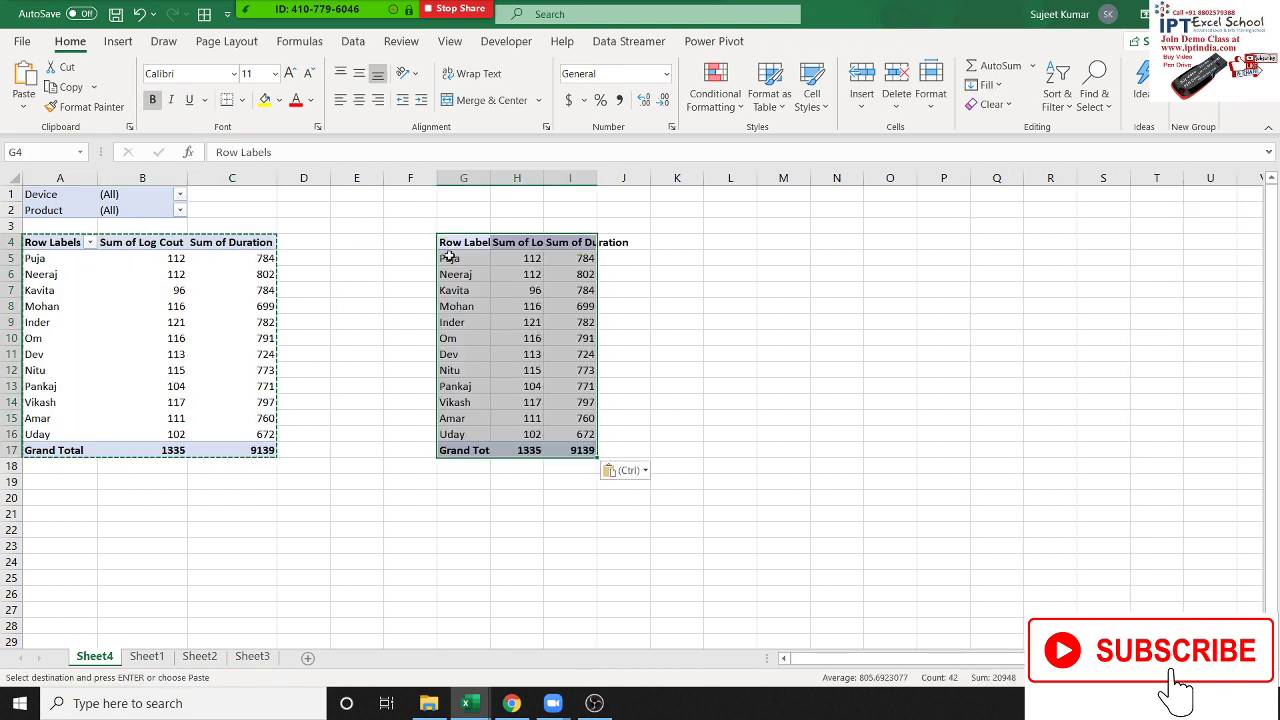
pyautogui.hotkey('ctrl', 'z')
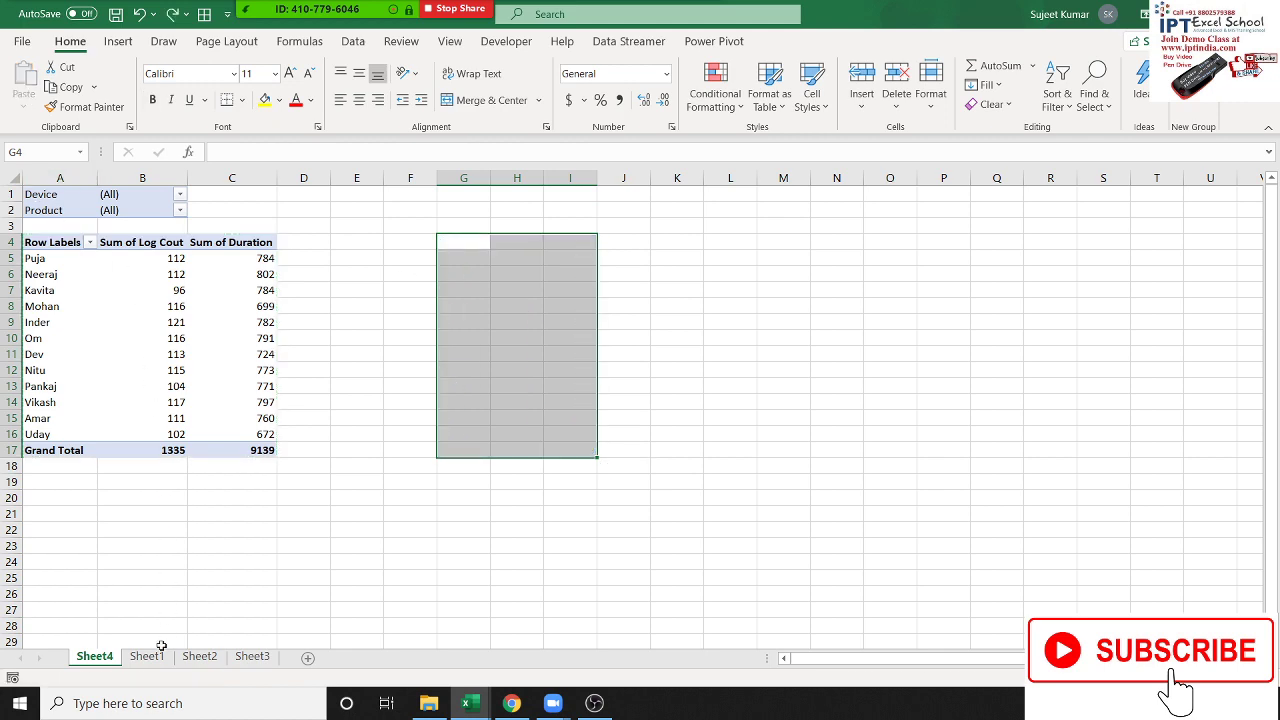
# Insert a PivotTable from Sheet1 data into the existing worksheet at Sheet4!$F$4.
pyautogui.click(160, 654)
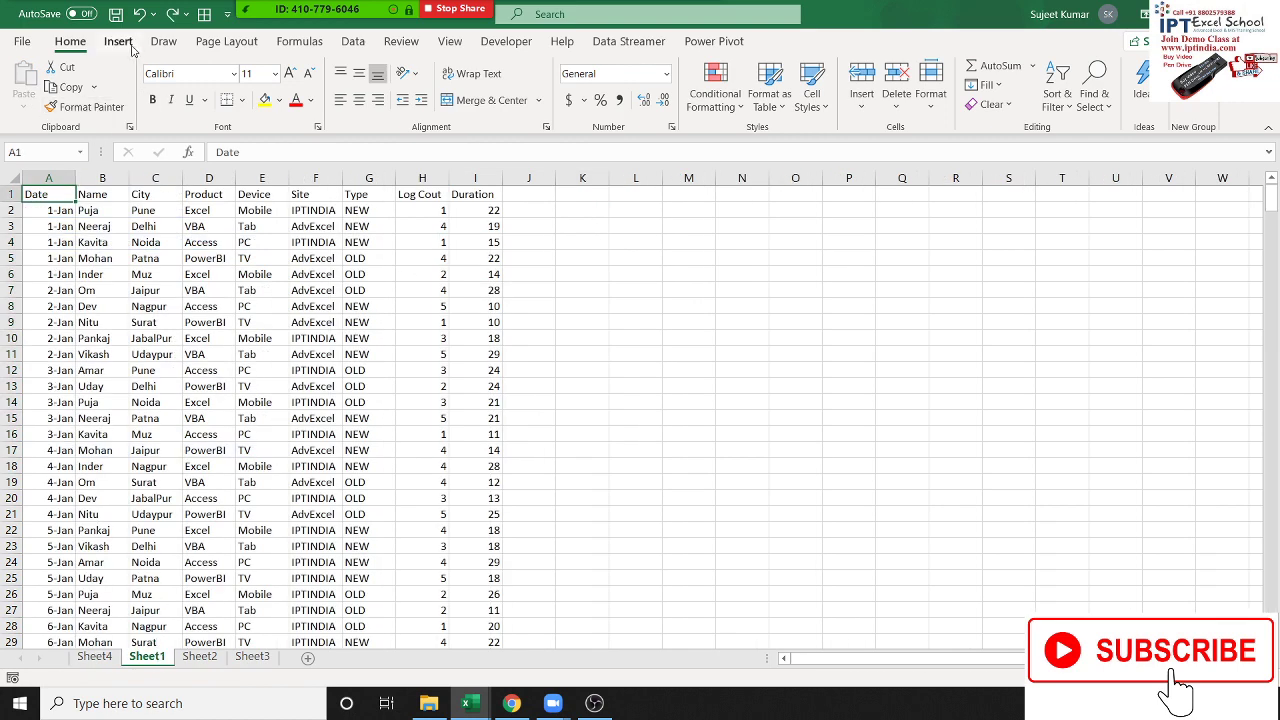
pyautogui.click(118, 41)
pyautogui.click(30, 82)
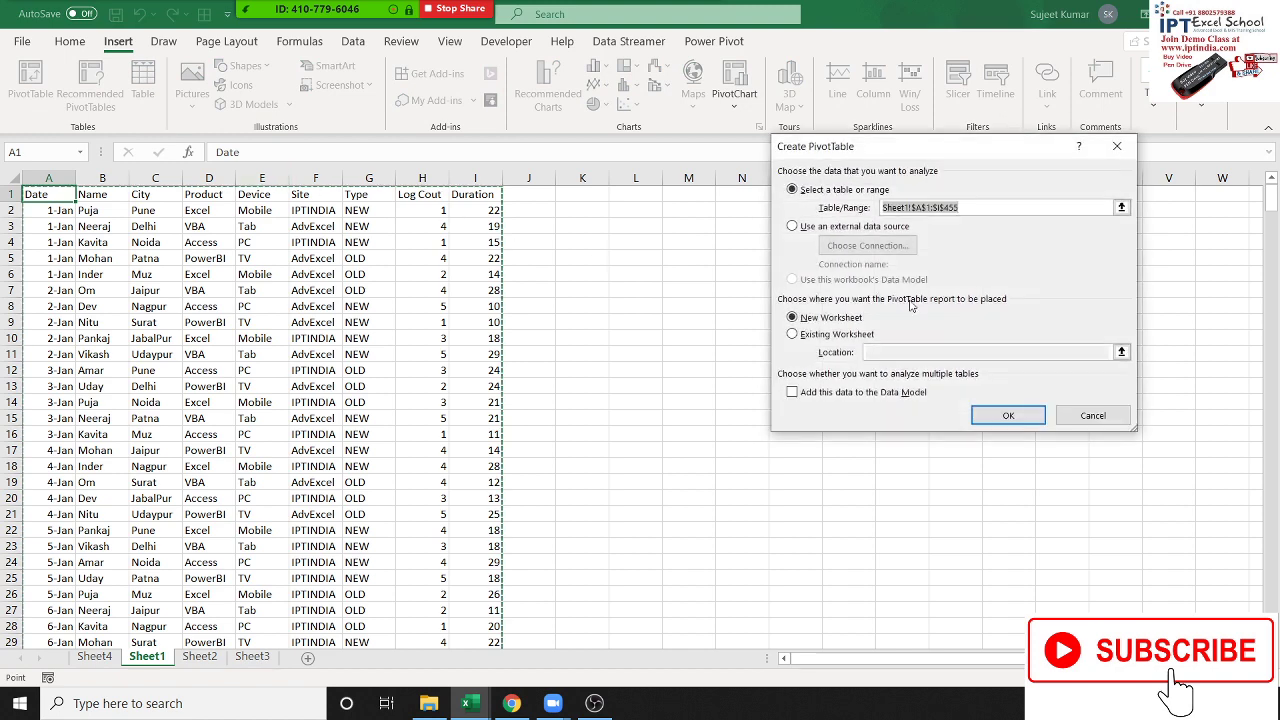
pyautogui.click(818, 336)
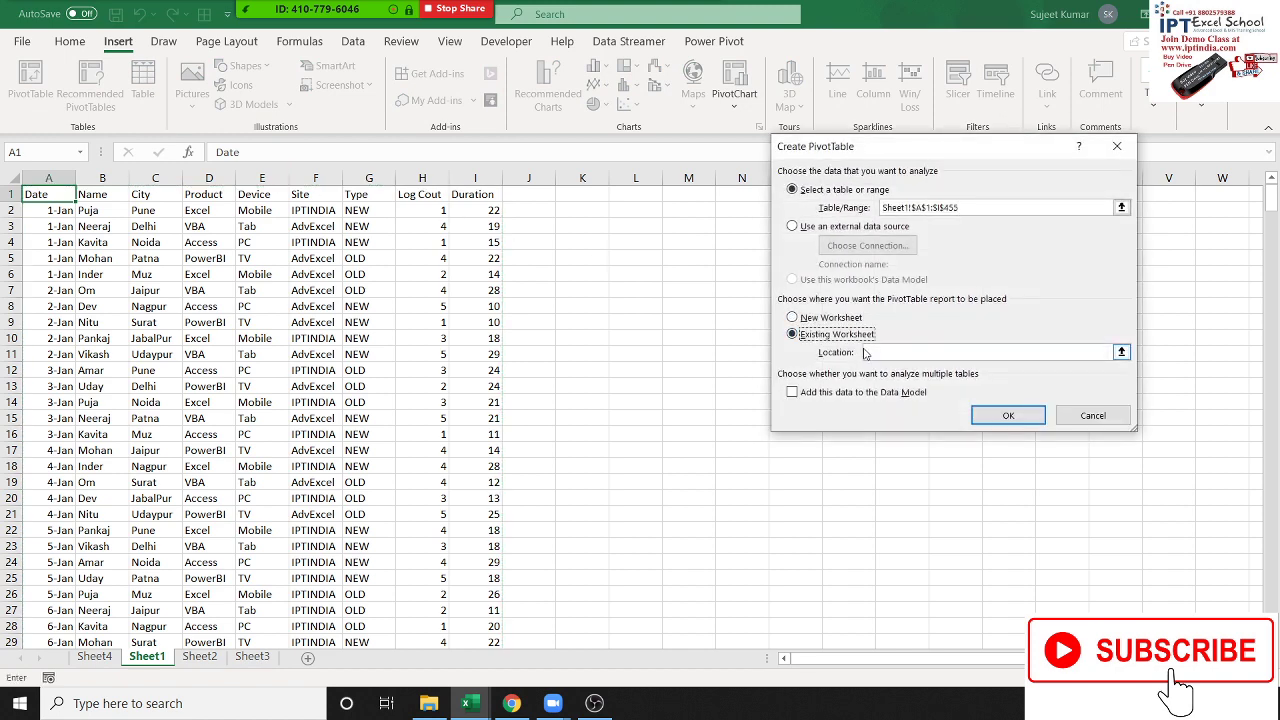
pyautogui.click(1108, 352)
pyautogui.click(108, 662)
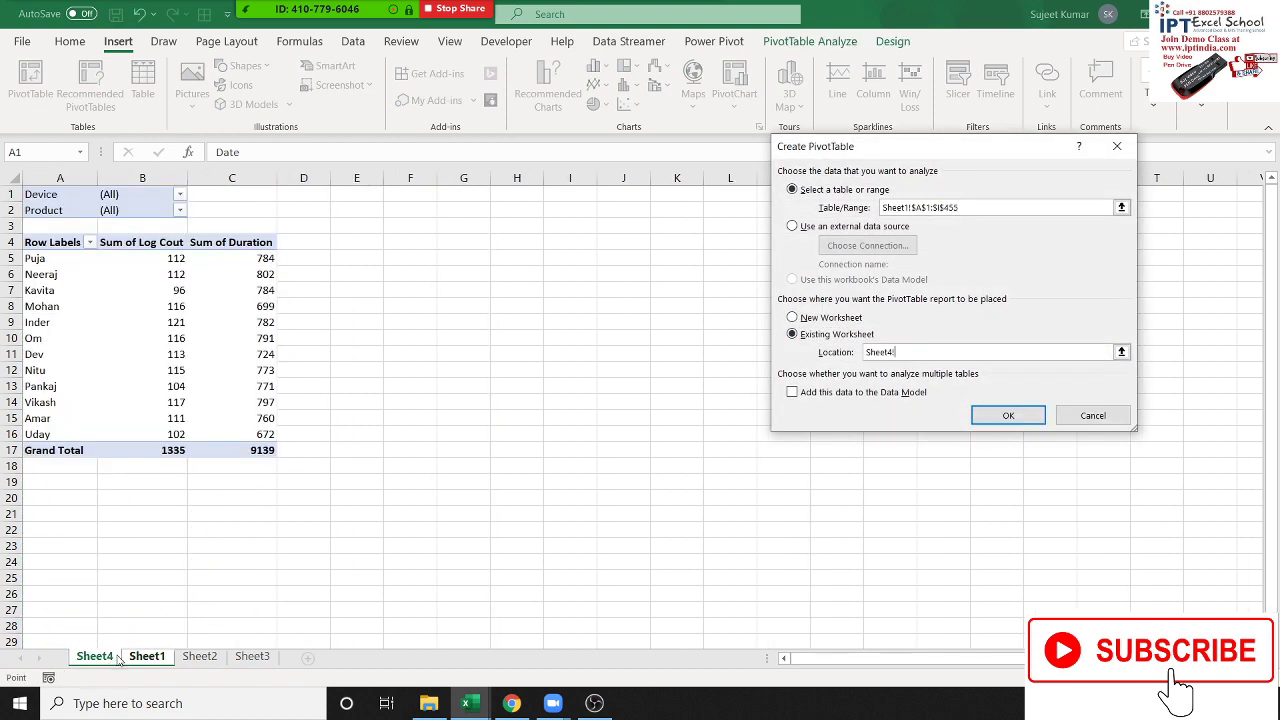
pyautogui.click(427, 246)
pyautogui.click(1036, 419)
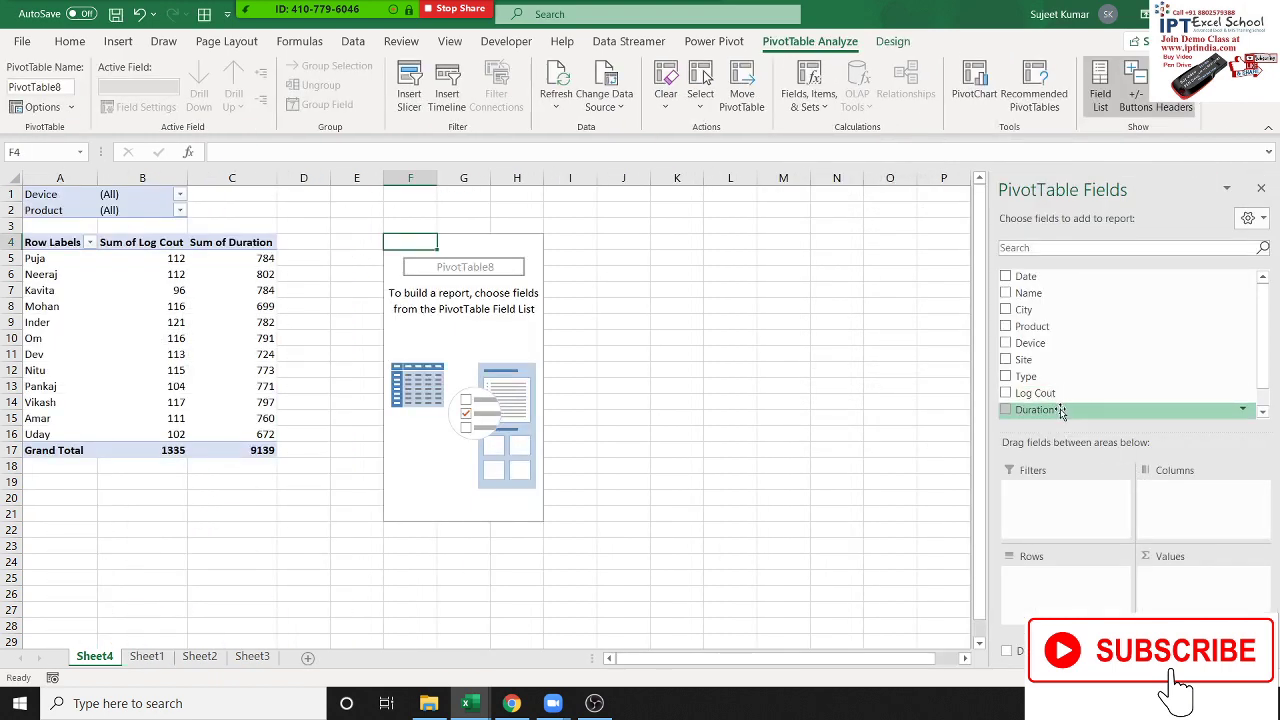
# Give the new pivot Sum of Log Cout by City.
pyautogui.moveTo(1071, 392); pyautogui.dragTo(1243, 608)
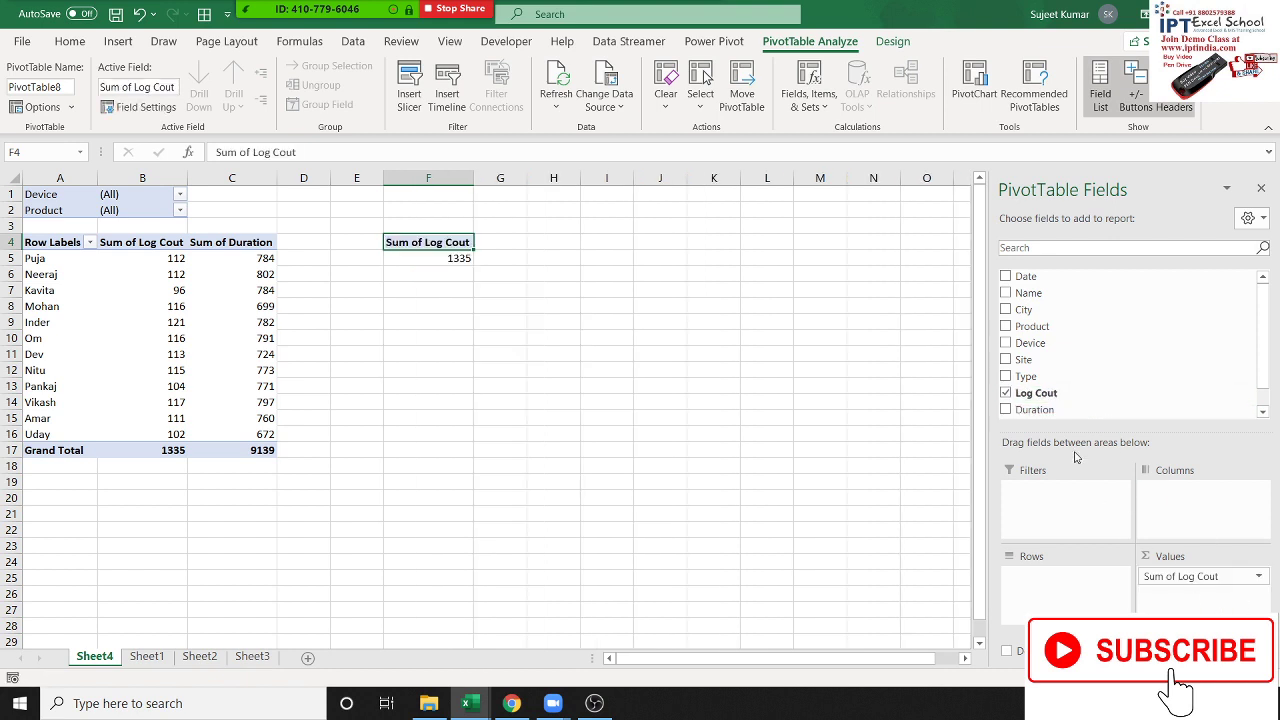
pyautogui.moveTo(1050, 310)
pyautogui.mouseDown()
pyautogui.moveTo(1160, 595)
pyautogui.moveTo(1075, 592)
pyautogui.mouseUp()
pyautogui.click(495, 484)
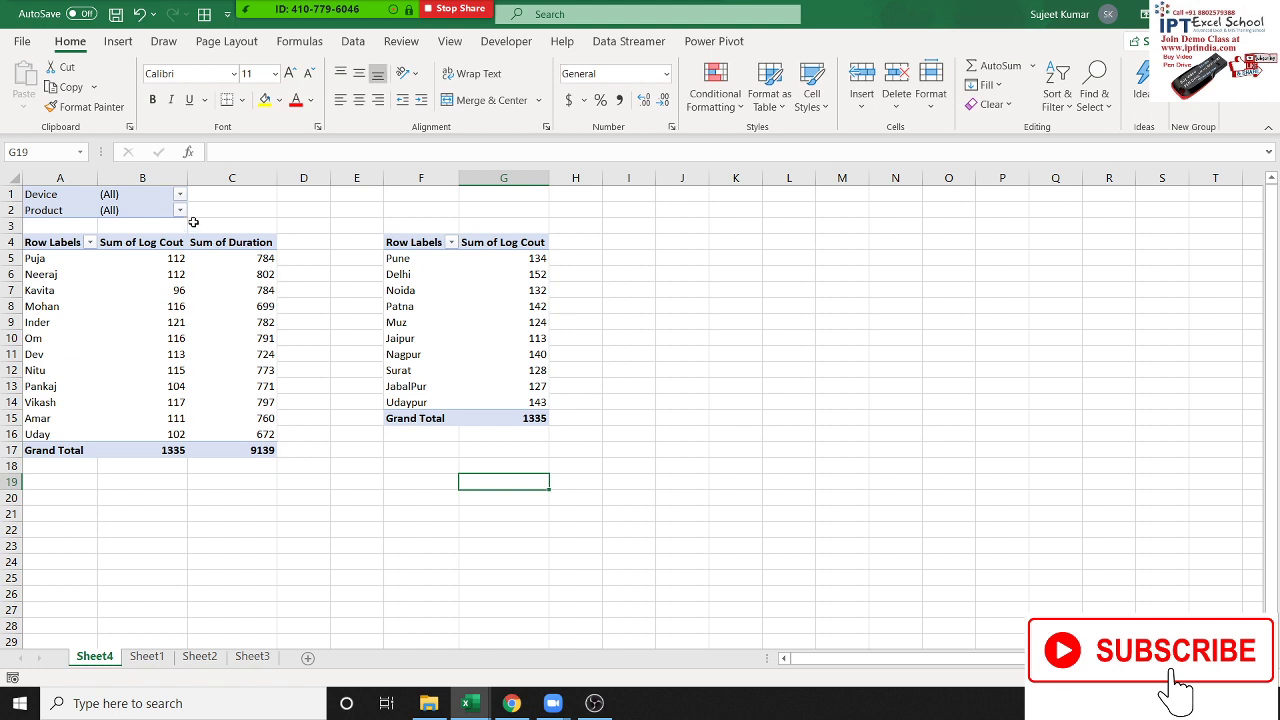
# Filter the first pivot's Device to Mobile and review the rows of both pivots.
pyautogui.click(179, 196)
pyautogui.click(40, 247)
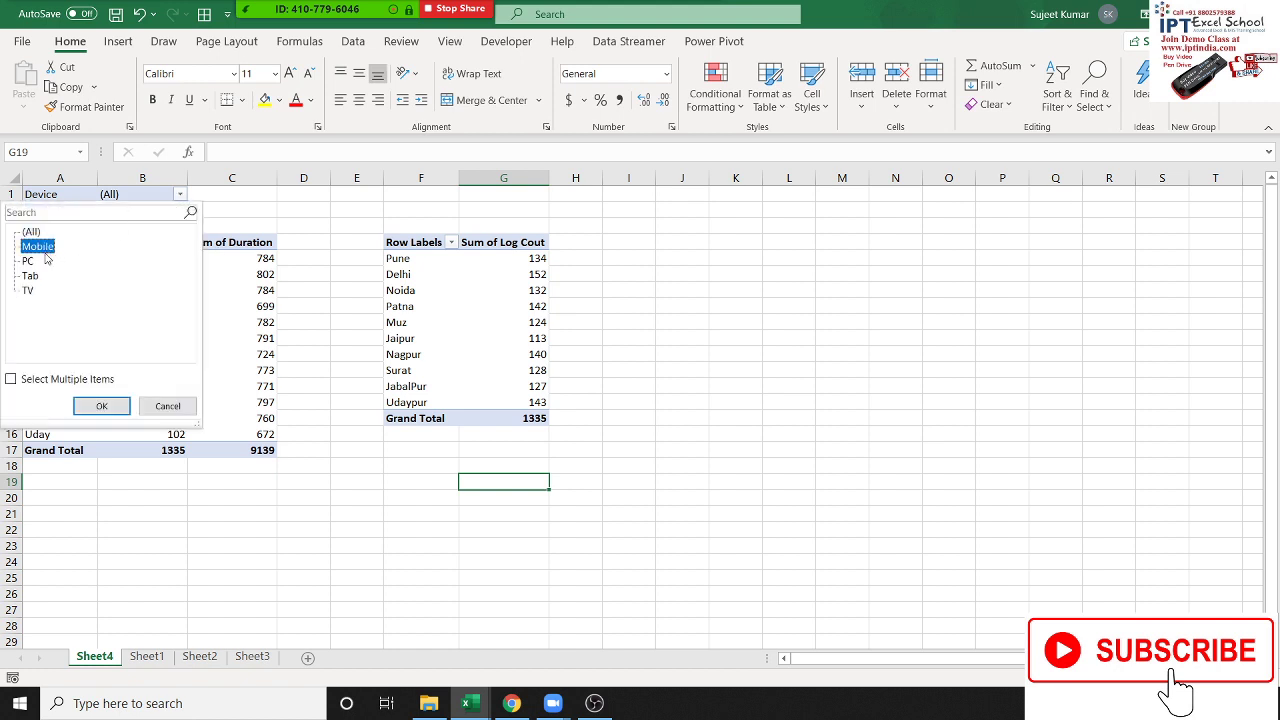
pyautogui.click(101, 405)
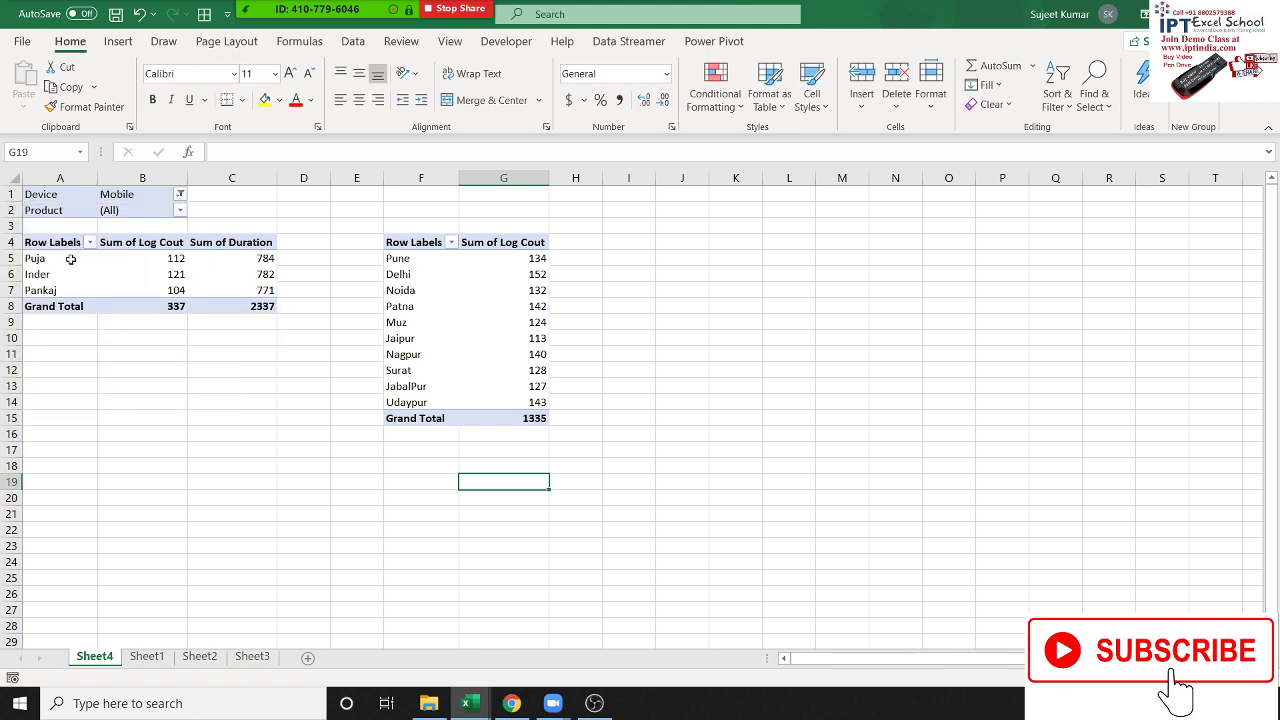
pyautogui.moveTo(71, 260); pyautogui.dragTo(149, 292)
pyautogui.moveTo(430, 277); pyautogui.dragTo(518, 368)
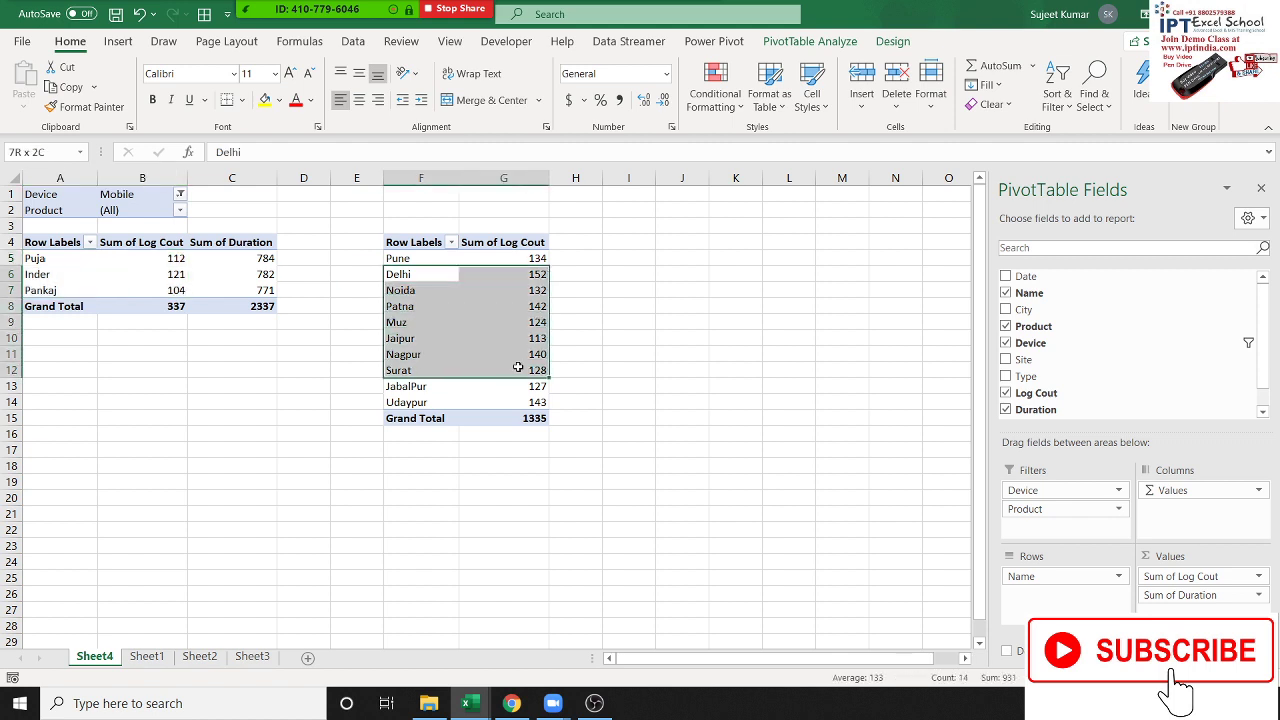
pyautogui.click(436, 196)
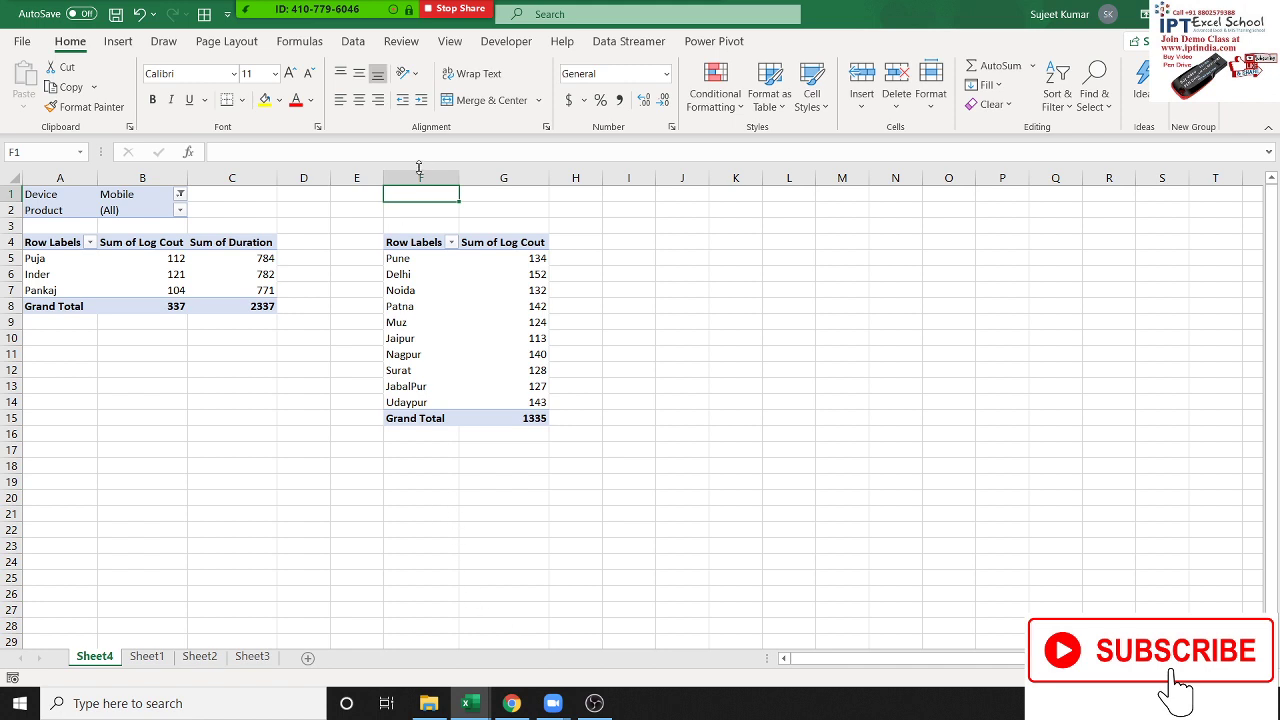
# Delete columns F:G holding the city pivot and drop the Device and Product filters.
pyautogui.moveTo(418, 170); pyautogui.dragTo(514, 180)
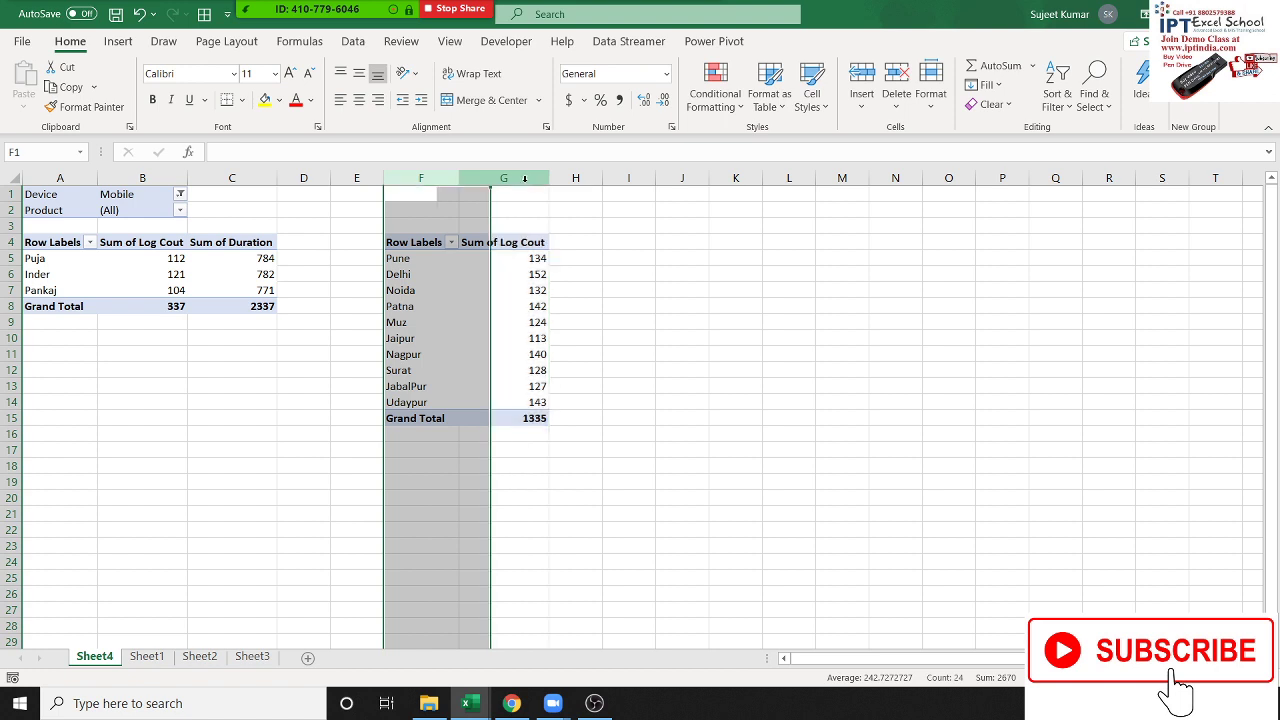
pyautogui.hotkey('ctrl', '-')
pyautogui.click(176, 273)
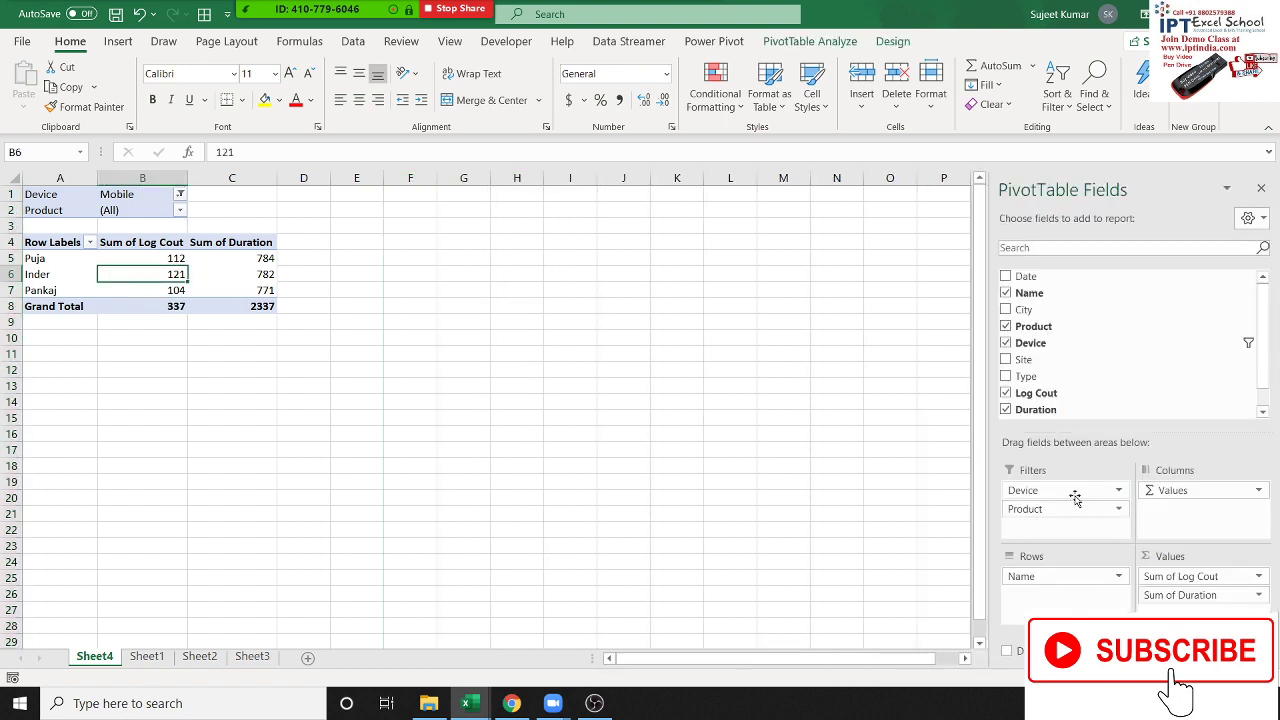
pyautogui.moveTo(1060, 490); pyautogui.dragTo(1155, 370)
pyautogui.moveTo(1063, 509); pyautogui.dragTo(1122, 367)
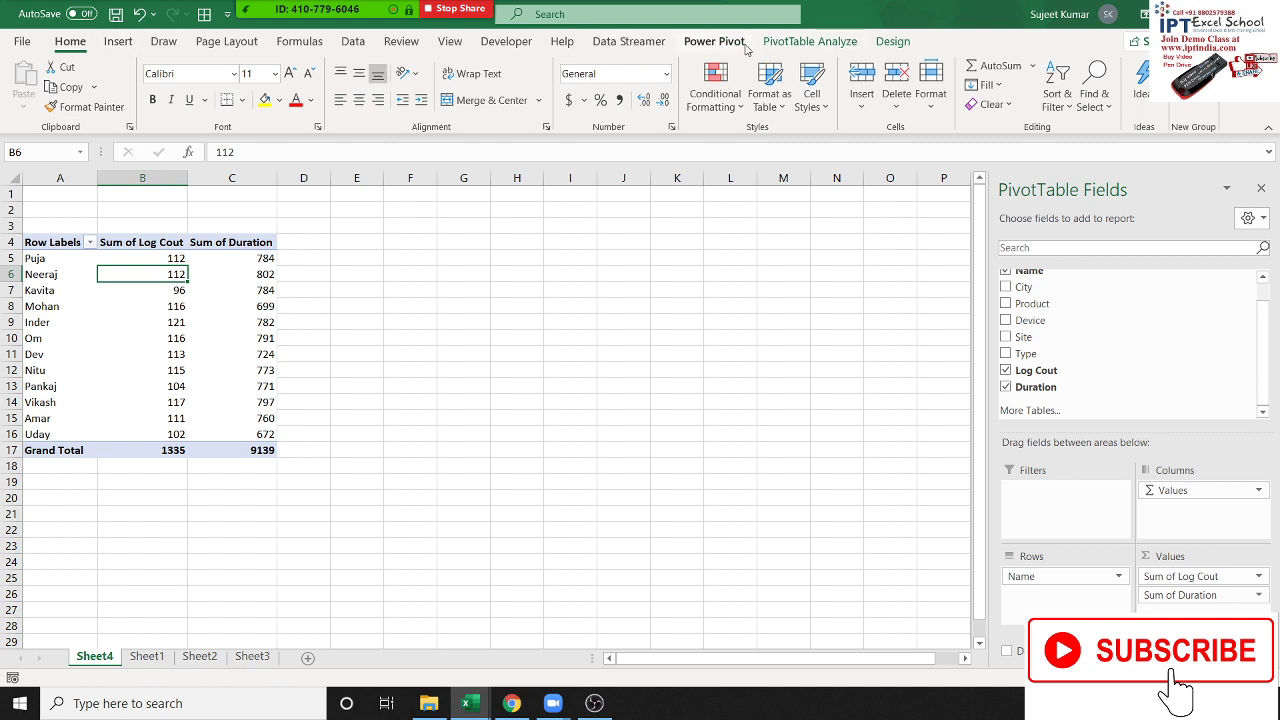
pyautogui.click(798, 45)
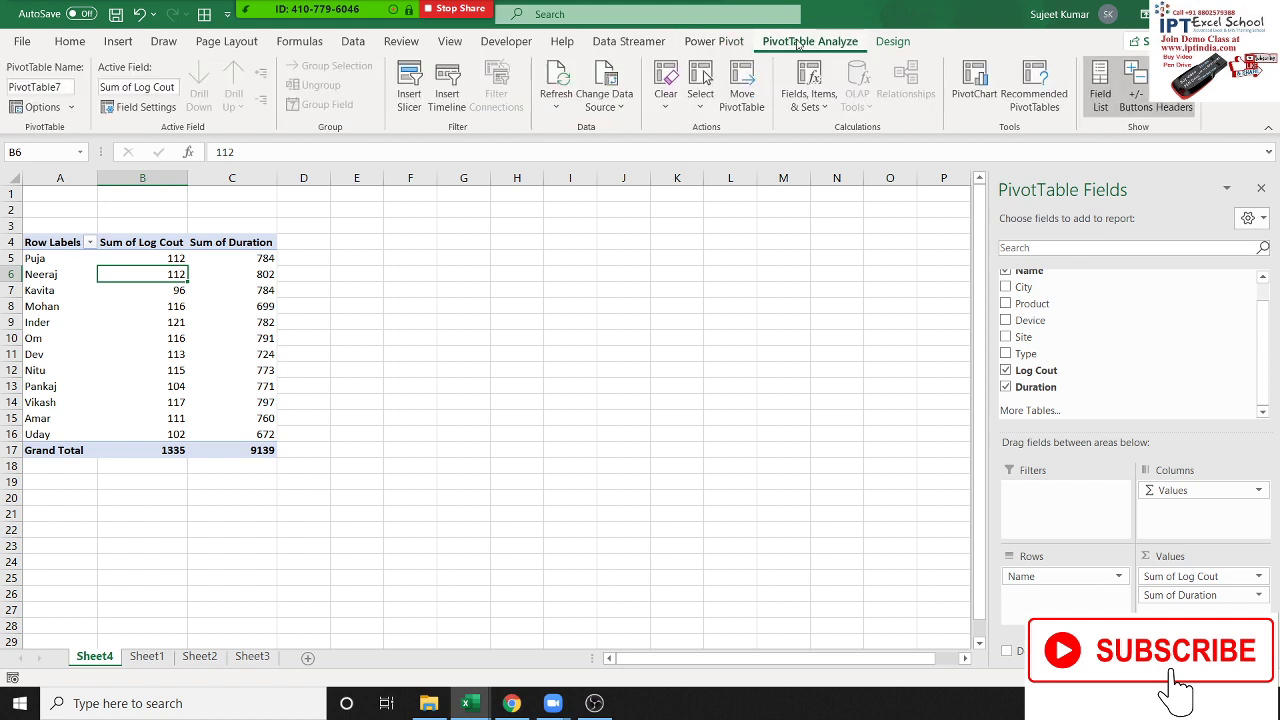
# Insert slicers for Product, Device, Site and Type on the name pivot.
pyautogui.click(404, 108)
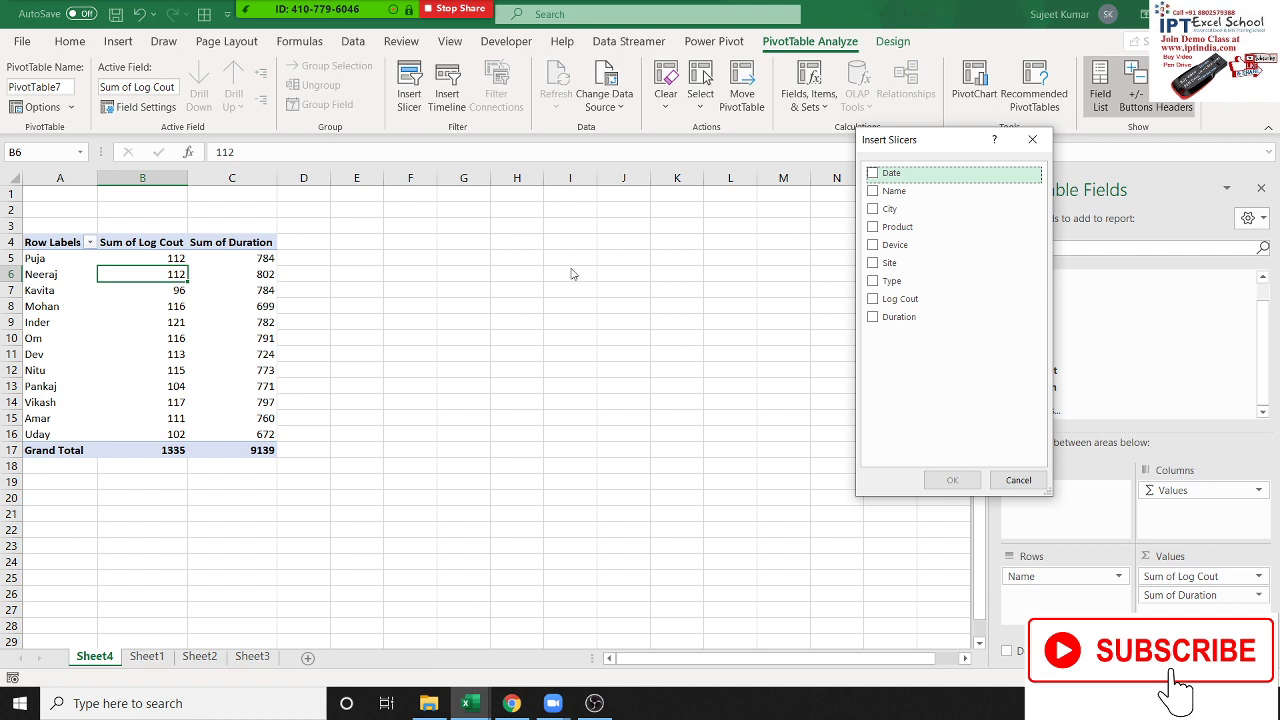
pyautogui.click(872, 227)
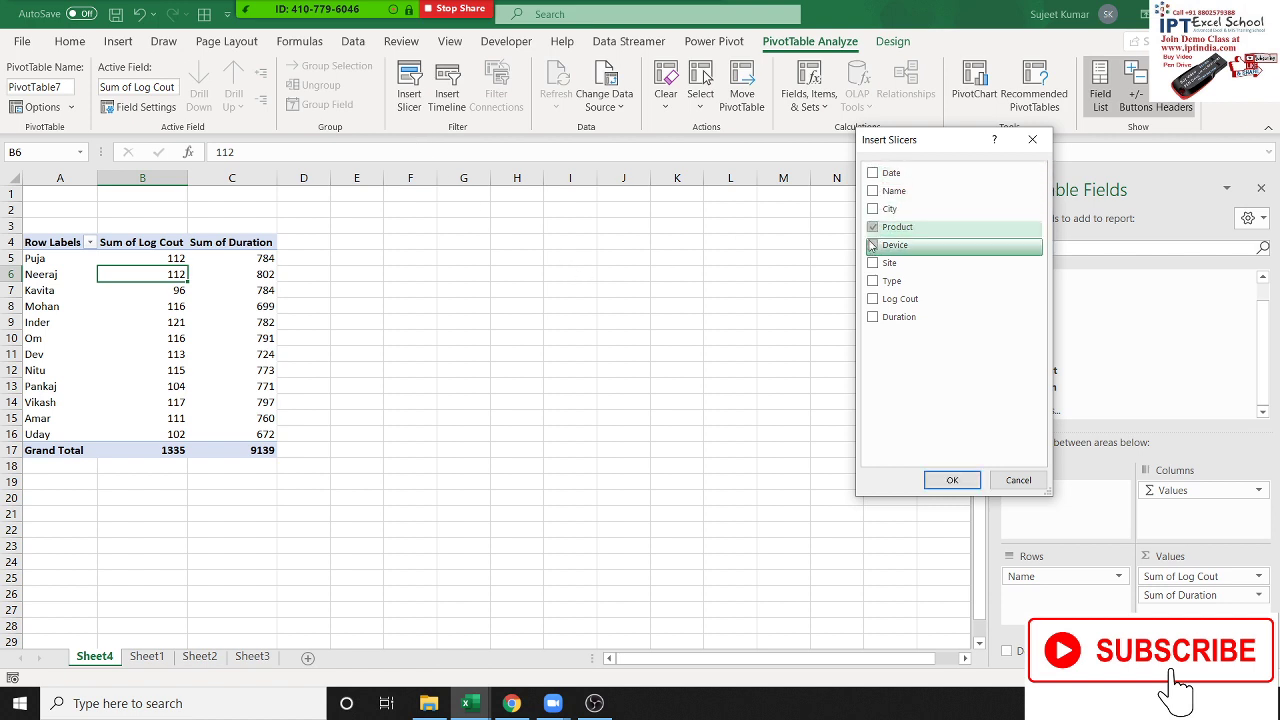
pyautogui.click(873, 247)
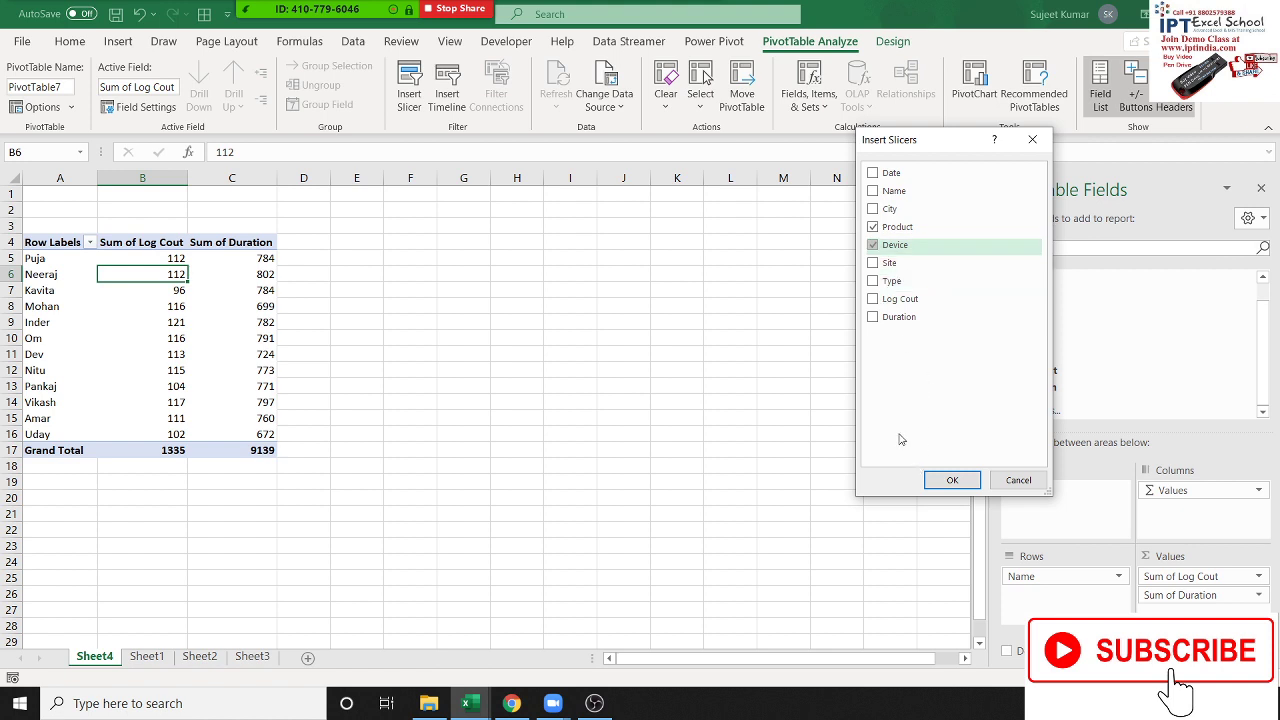
pyautogui.click(873, 263)
pyautogui.click(873, 281)
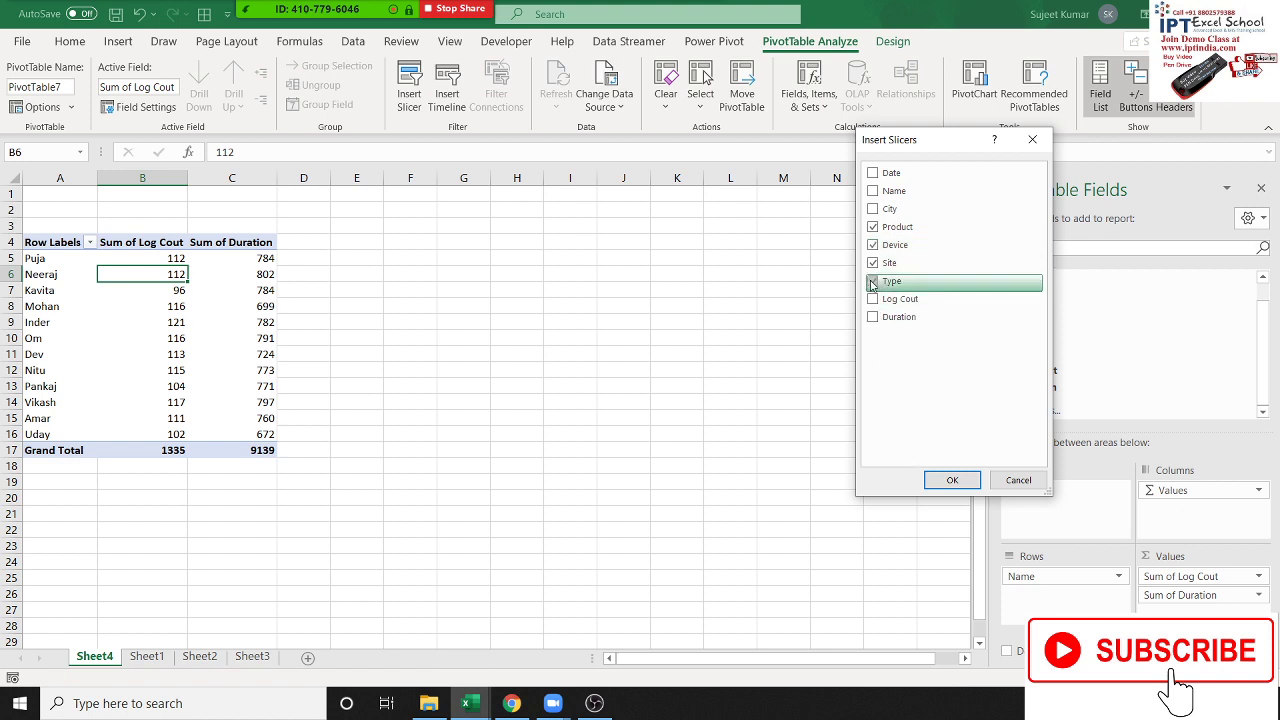
pyautogui.click(950, 481)
# Place the Product and Device slicers side by side near column K and shorten both.
pyautogui.click(305, 480)
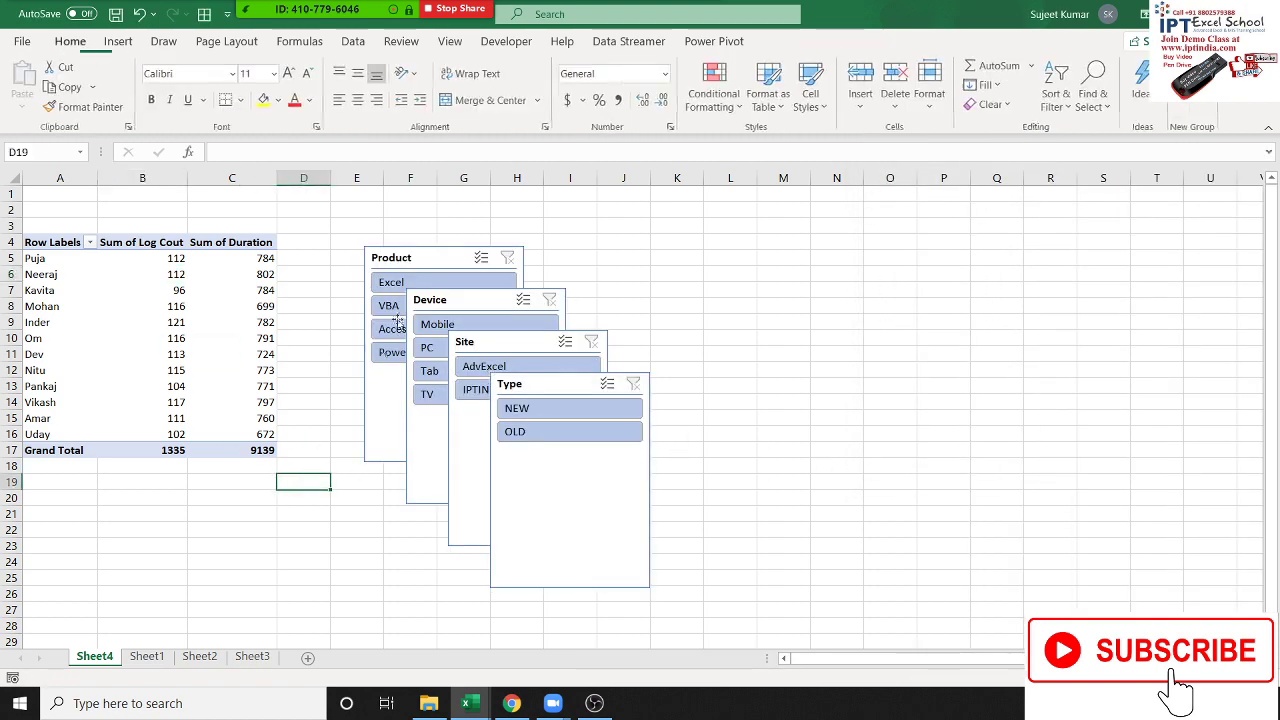
pyautogui.moveTo(452, 251); pyautogui.dragTo(764, 196)
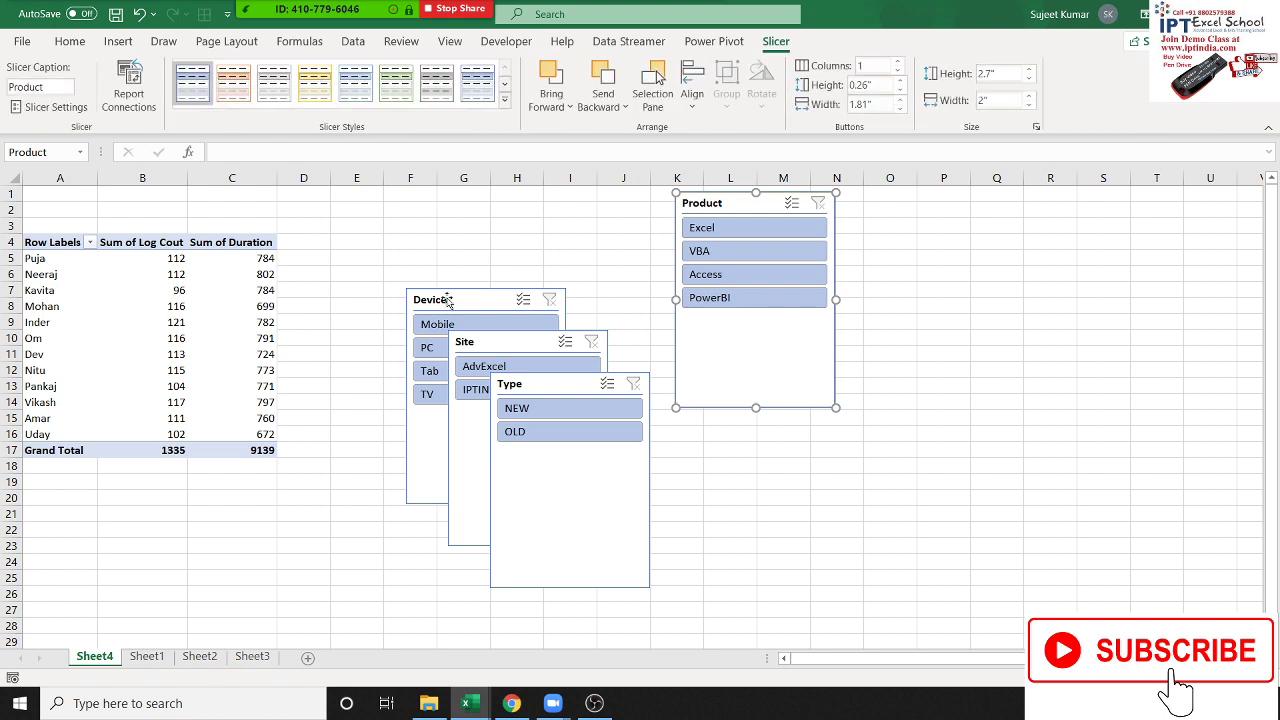
pyautogui.moveTo(439, 290)
pyautogui.mouseDown()
pyautogui.moveTo(888, 183)
pyautogui.moveTo(869, 183)
pyautogui.mouseUp()
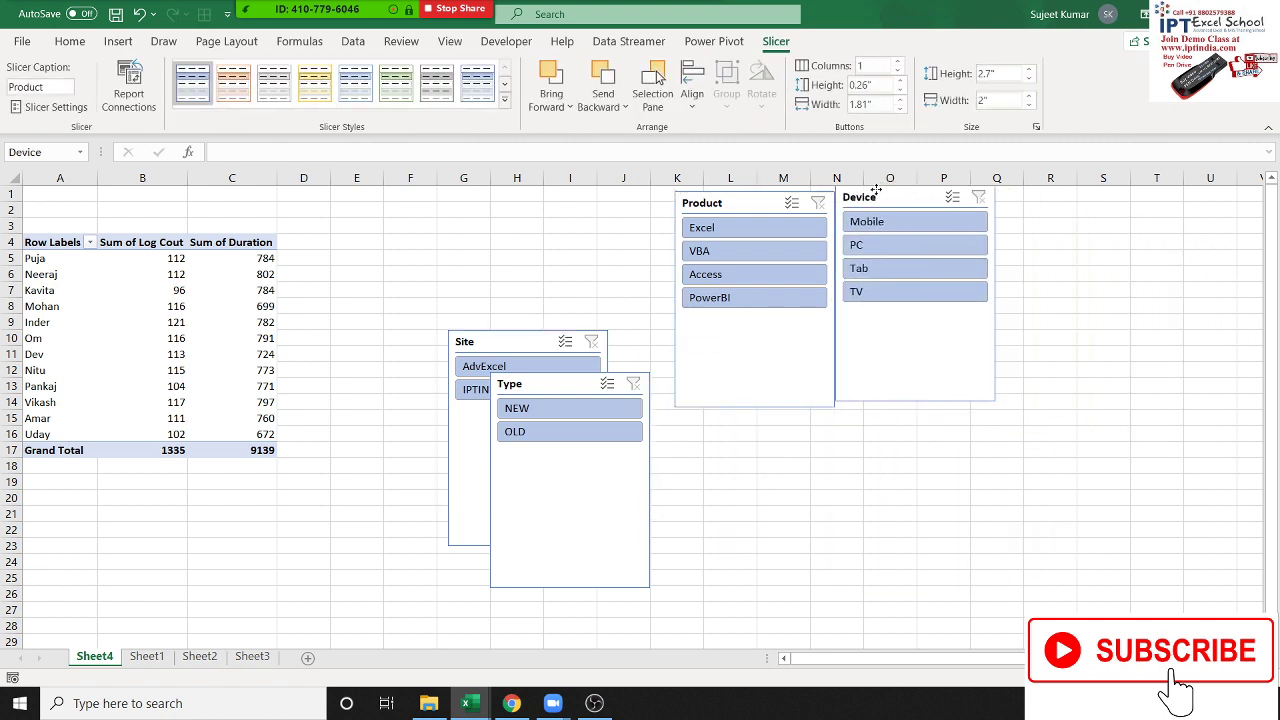
pyautogui.moveTo(510, 393); pyautogui.dragTo(808, 473)
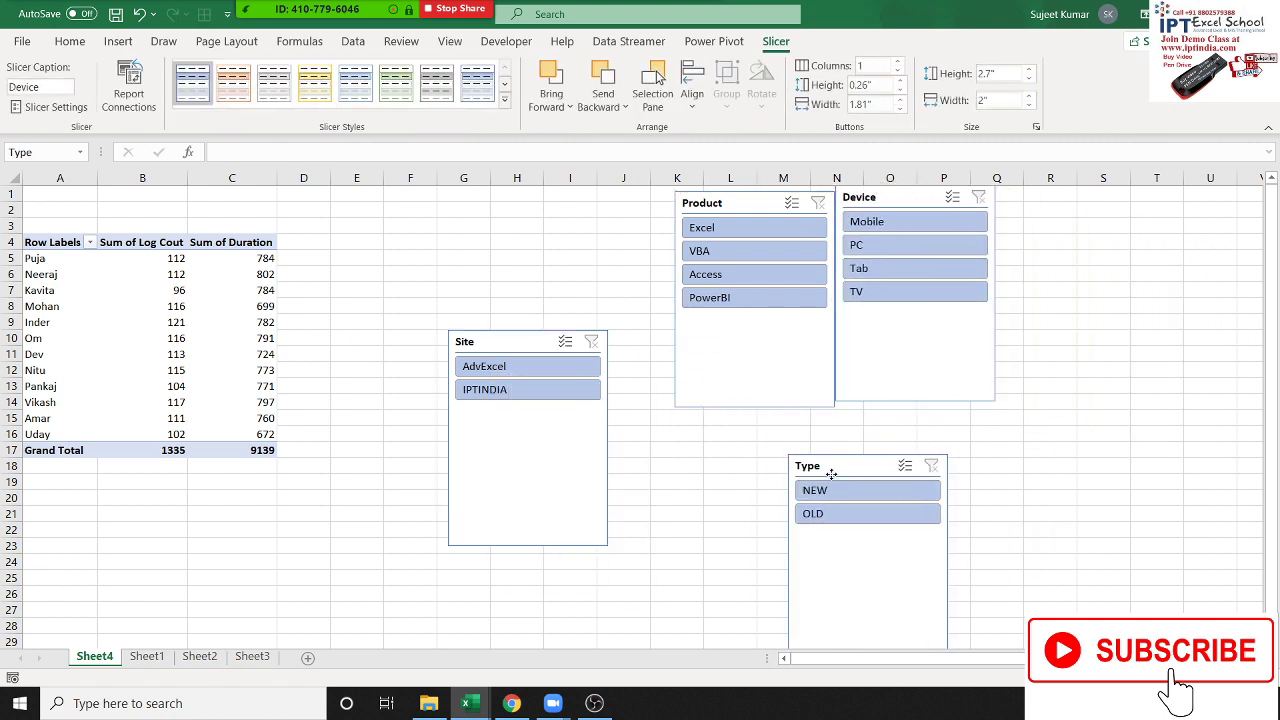
pyautogui.click(767, 407)
pyautogui.moveTo(756, 409); pyautogui.dragTo(759, 312)
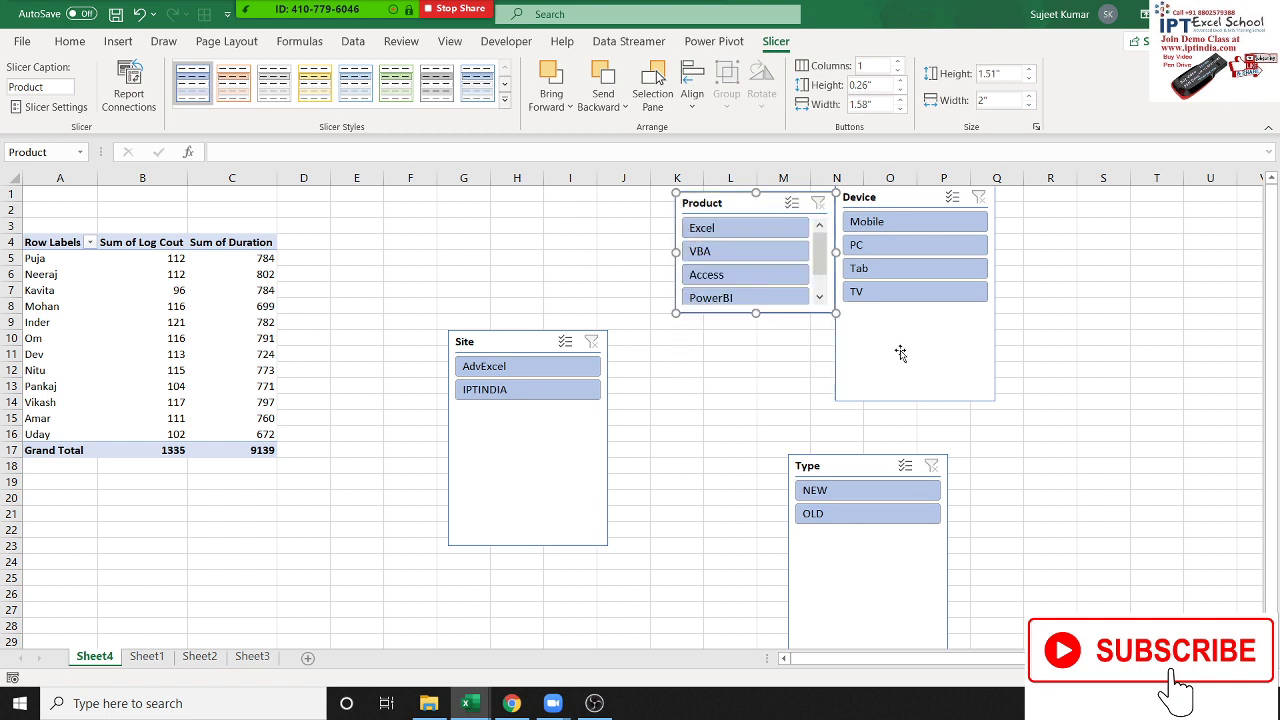
pyautogui.click(944, 374)
pyautogui.moveTo(917, 401); pyautogui.dragTo(917, 312)
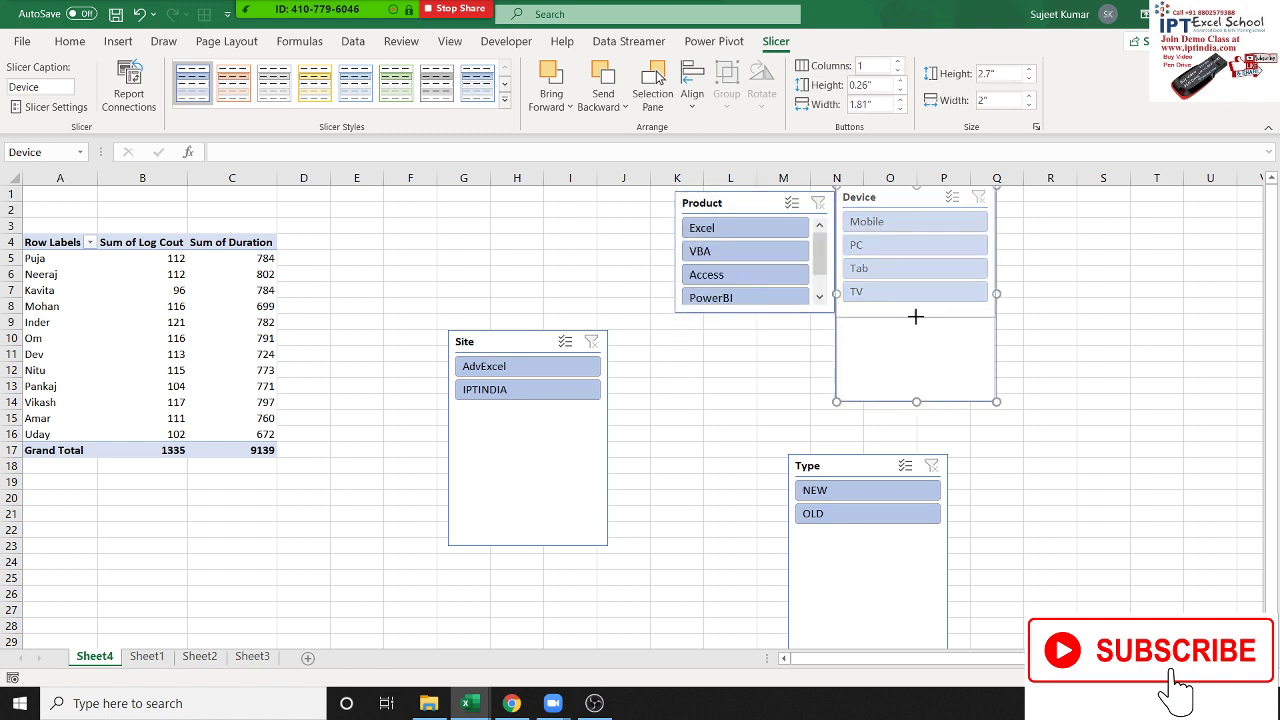
# Move the Type slicer beside Device and shrink it to about 0.98" by 1.53".
pyautogui.click(812, 398)
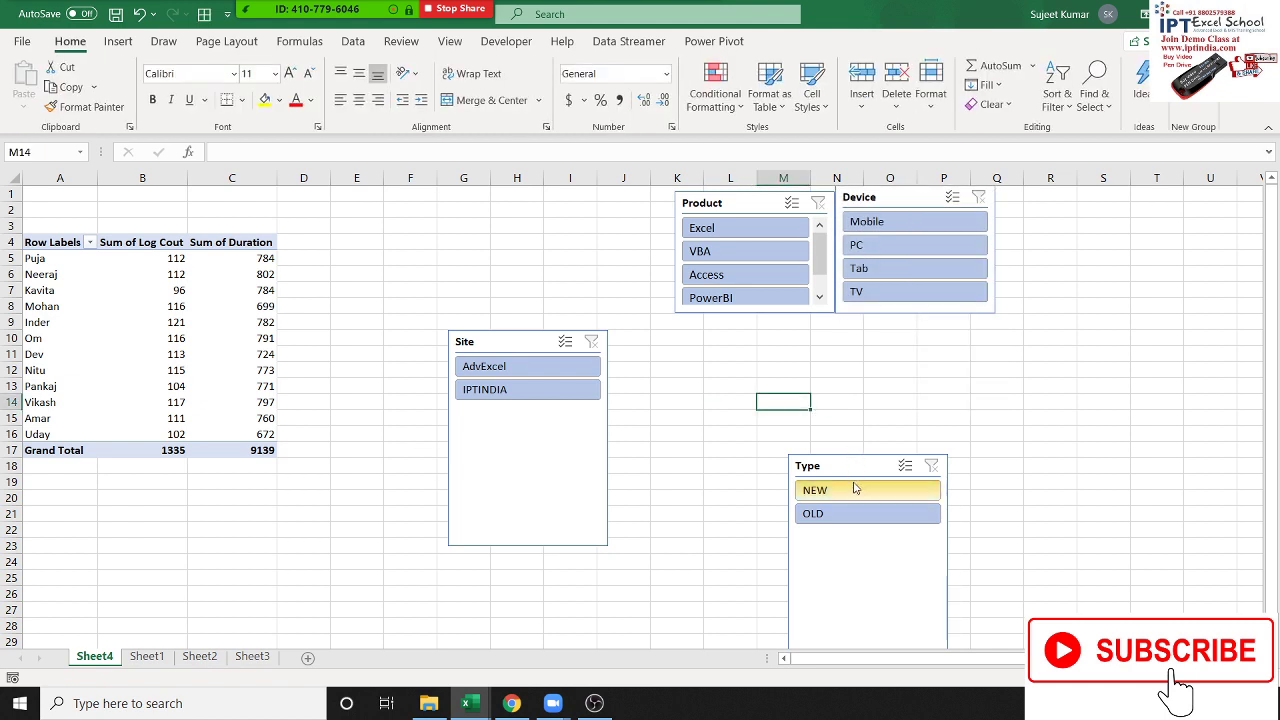
pyautogui.moveTo(852, 464)
pyautogui.mouseDown()
pyautogui.moveTo(1069, 266)
pyautogui.moveTo(1058, 198)
pyautogui.mouseUp()
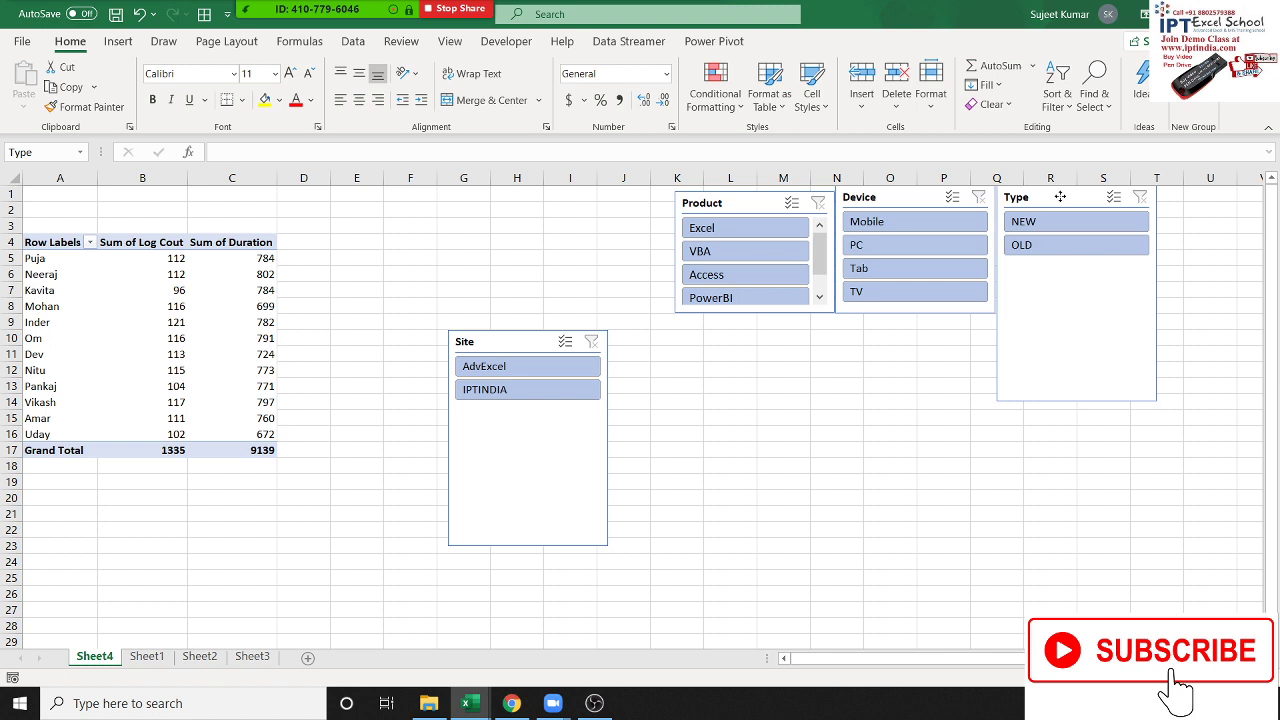
pyautogui.moveTo(1058, 198); pyautogui.dragTo(1058, 196)
pyautogui.moveTo(1075, 400); pyautogui.dragTo(1075, 264)
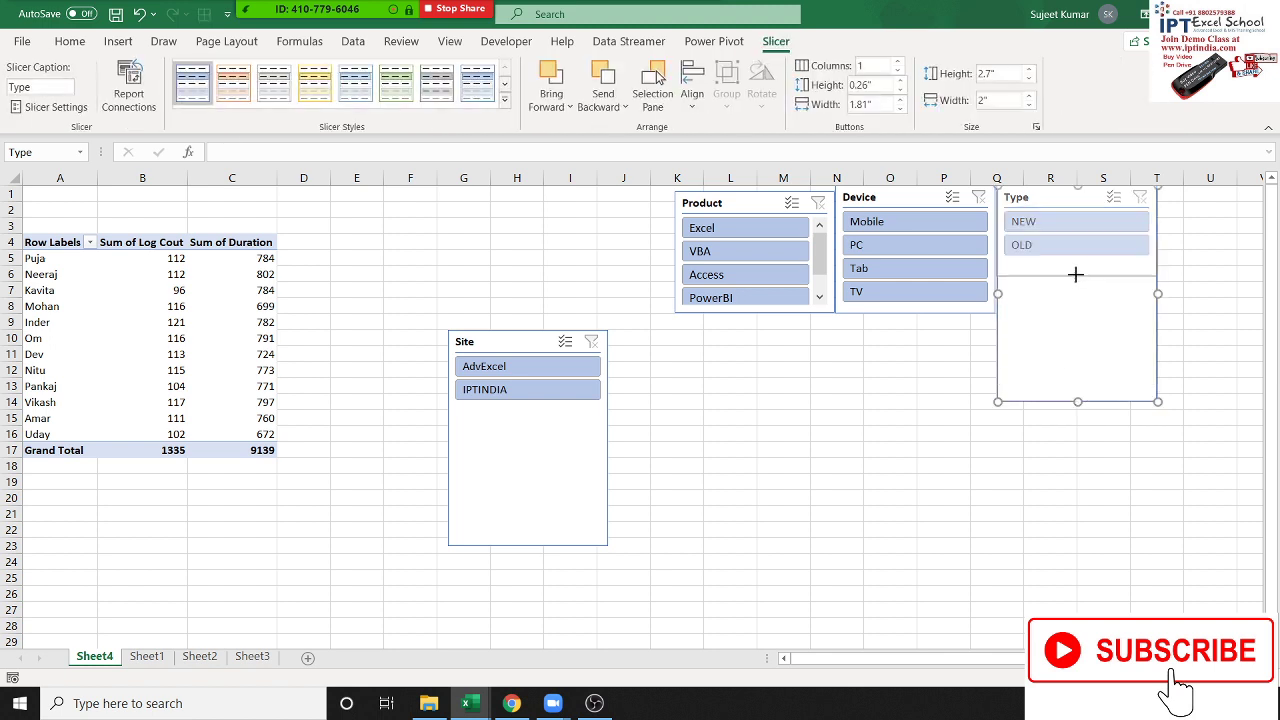
pyautogui.moveTo(1157, 227); pyautogui.dragTo(1118, 233)
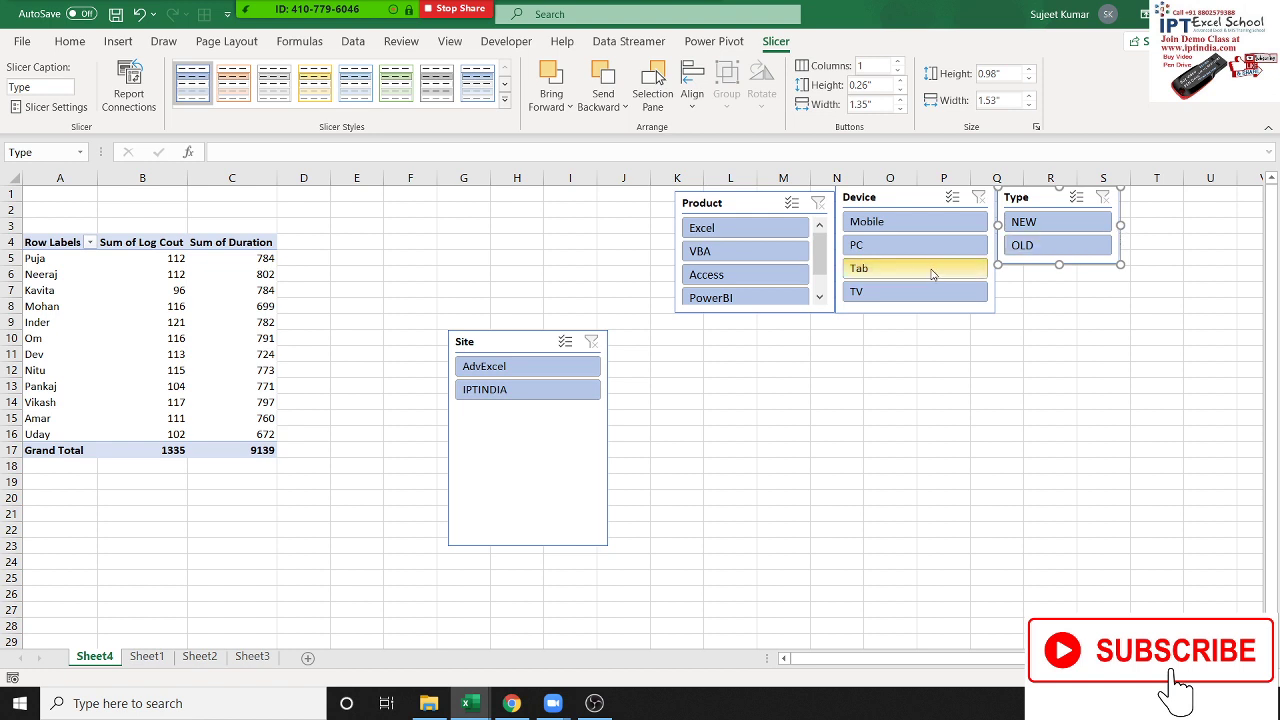
# Filter the pivot to Tab devices and narrow the Device slicer.
pyautogui.click(978, 268)
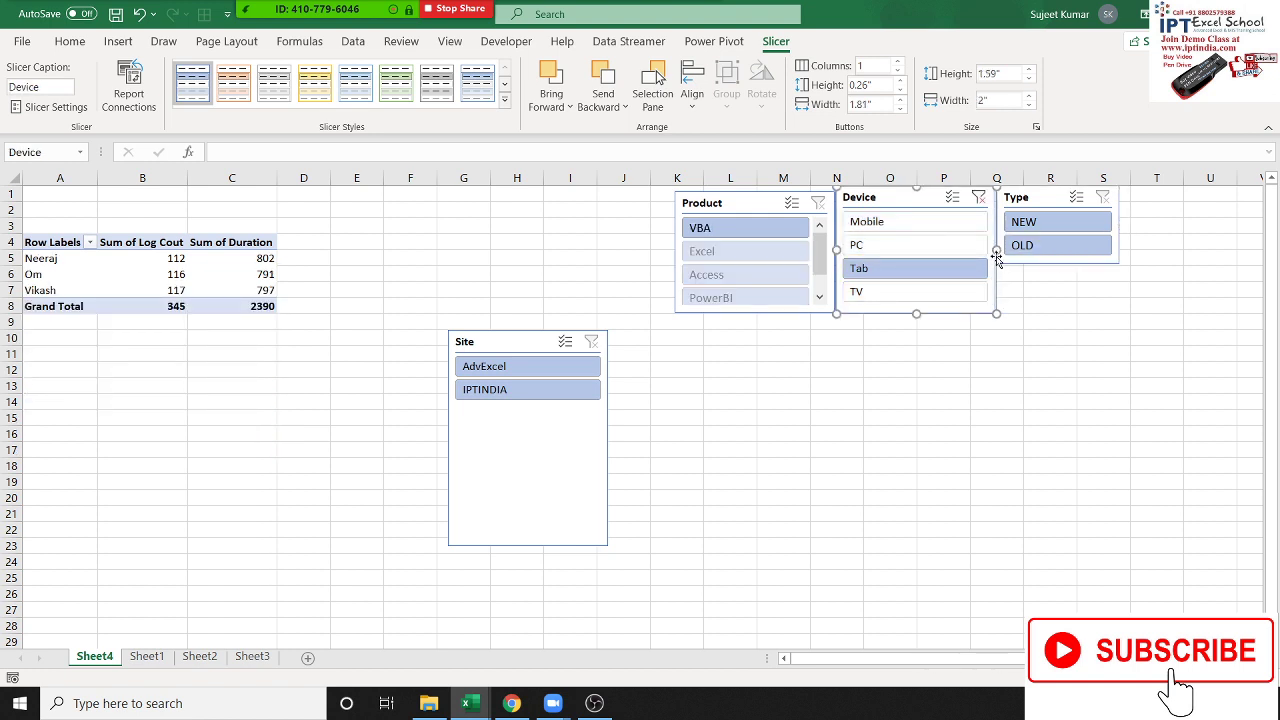
pyautogui.moveTo(996, 252); pyautogui.dragTo(944, 250)
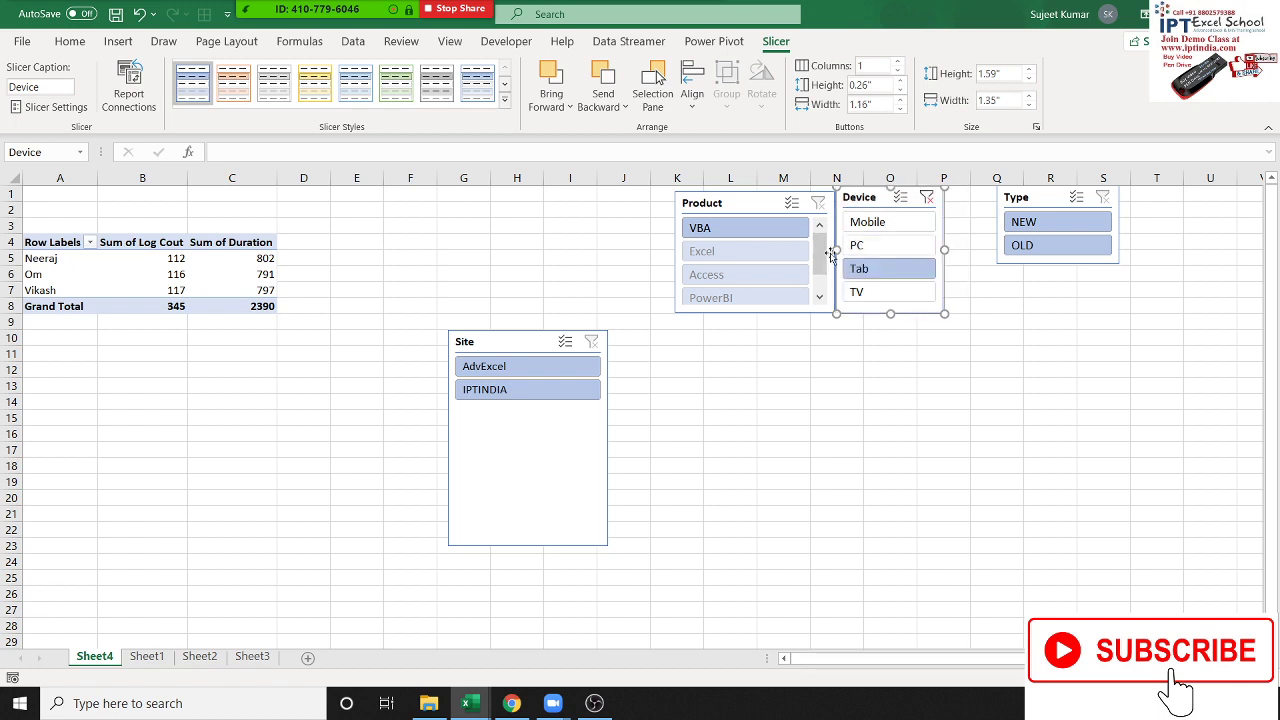
pyautogui.click(829, 352)
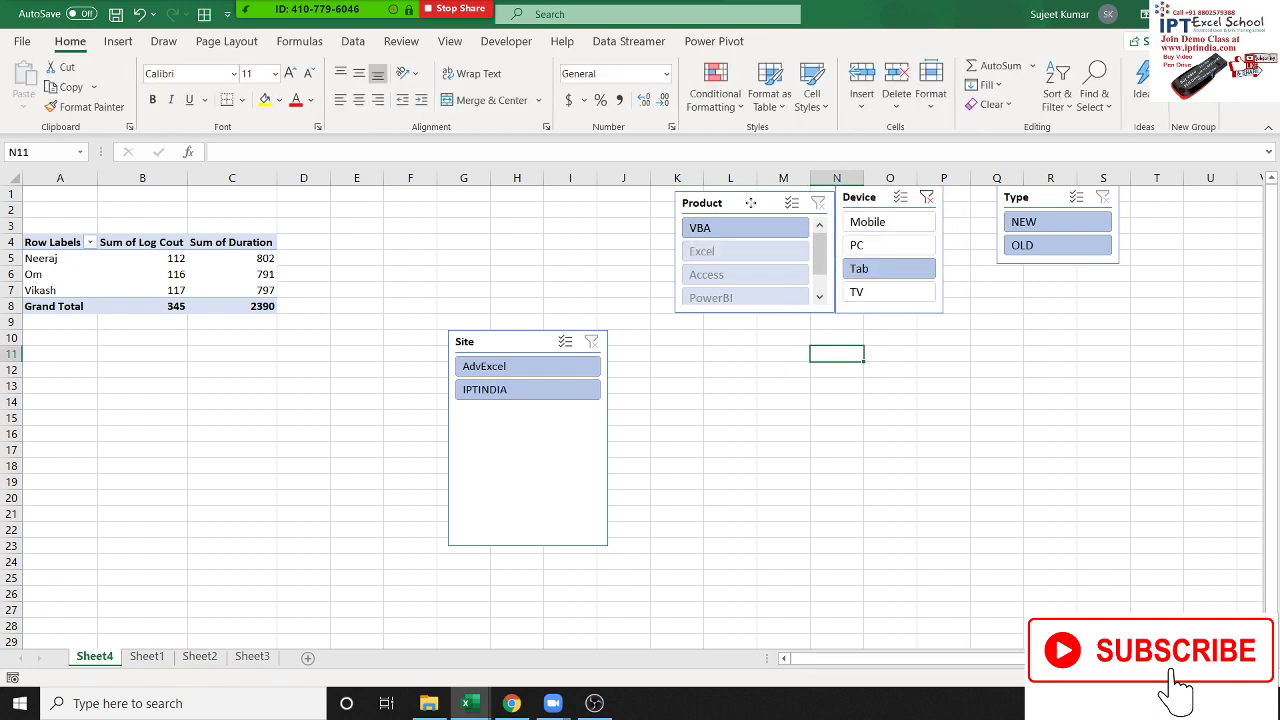
# Narrow the Product slicer and line up the Device and Type slicers next to it.
pyautogui.click(838, 270)
pyautogui.moveTo(836, 252); pyautogui.dragTo(772, 258)
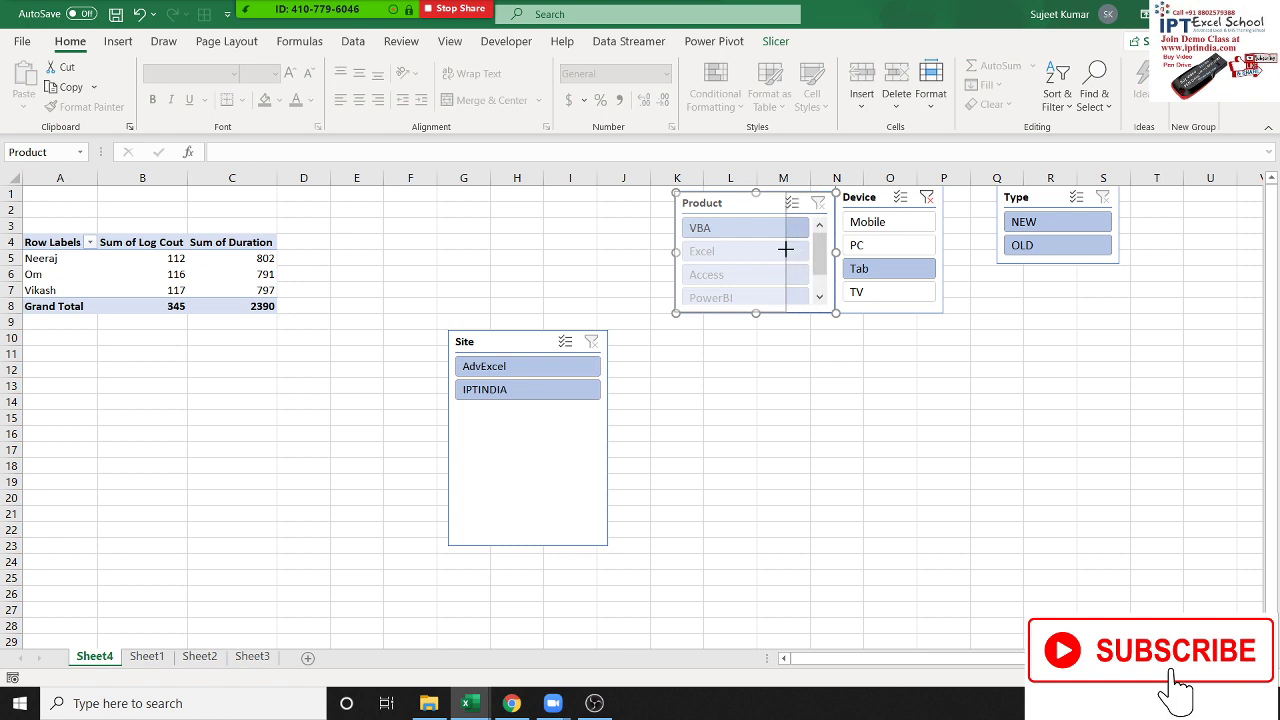
pyautogui.click(800, 386)
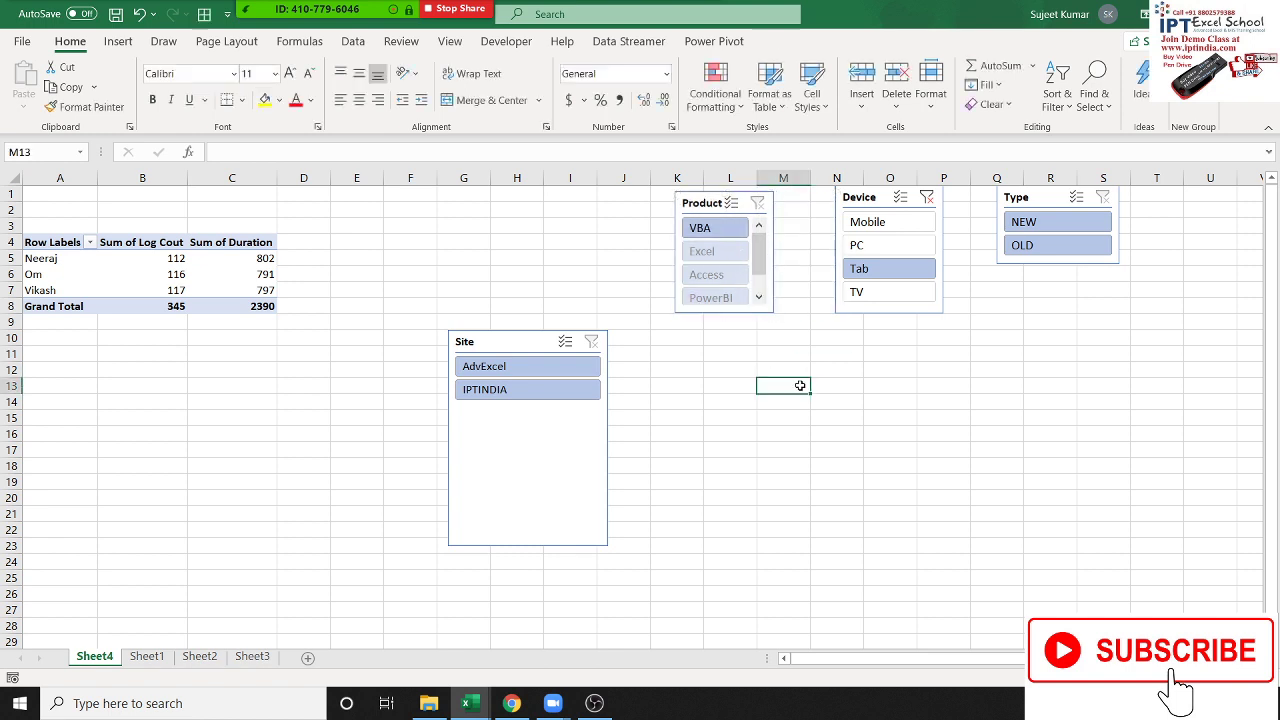
pyautogui.click(847, 197)
pyautogui.moveTo(847, 197); pyautogui.dragTo(786, 201)
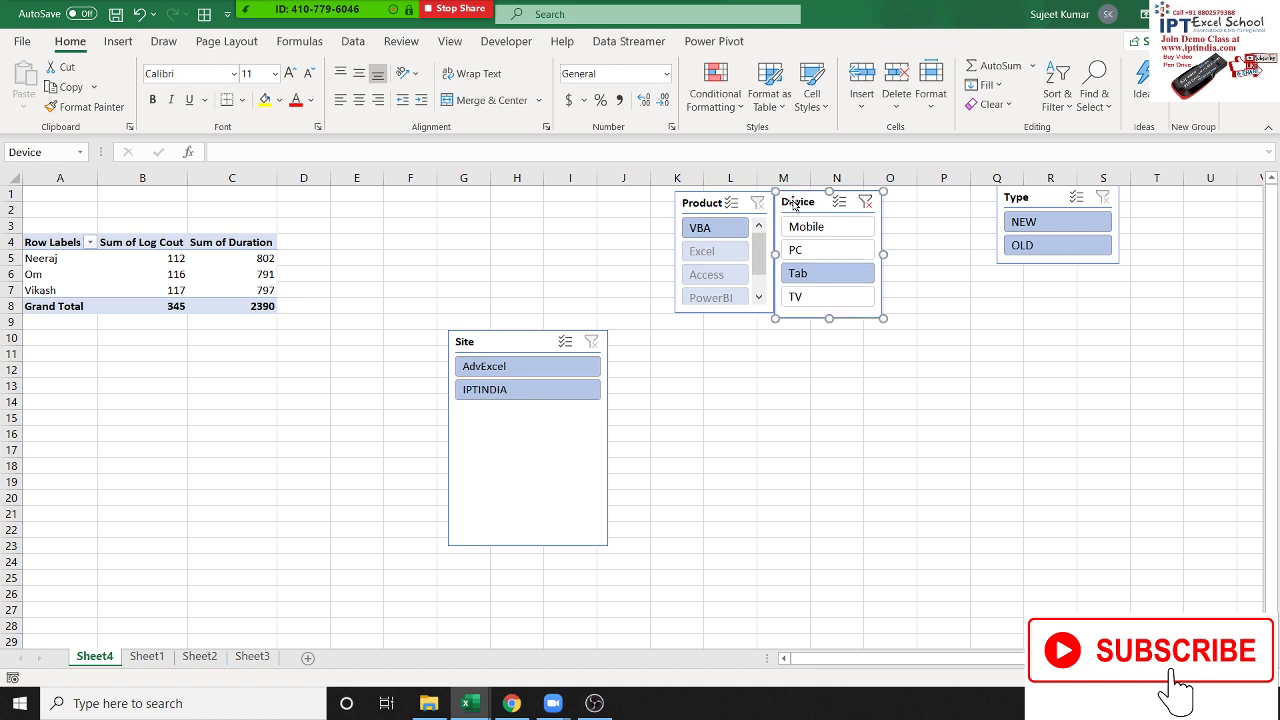
pyautogui.moveTo(1037, 200); pyautogui.dragTo(920, 203)
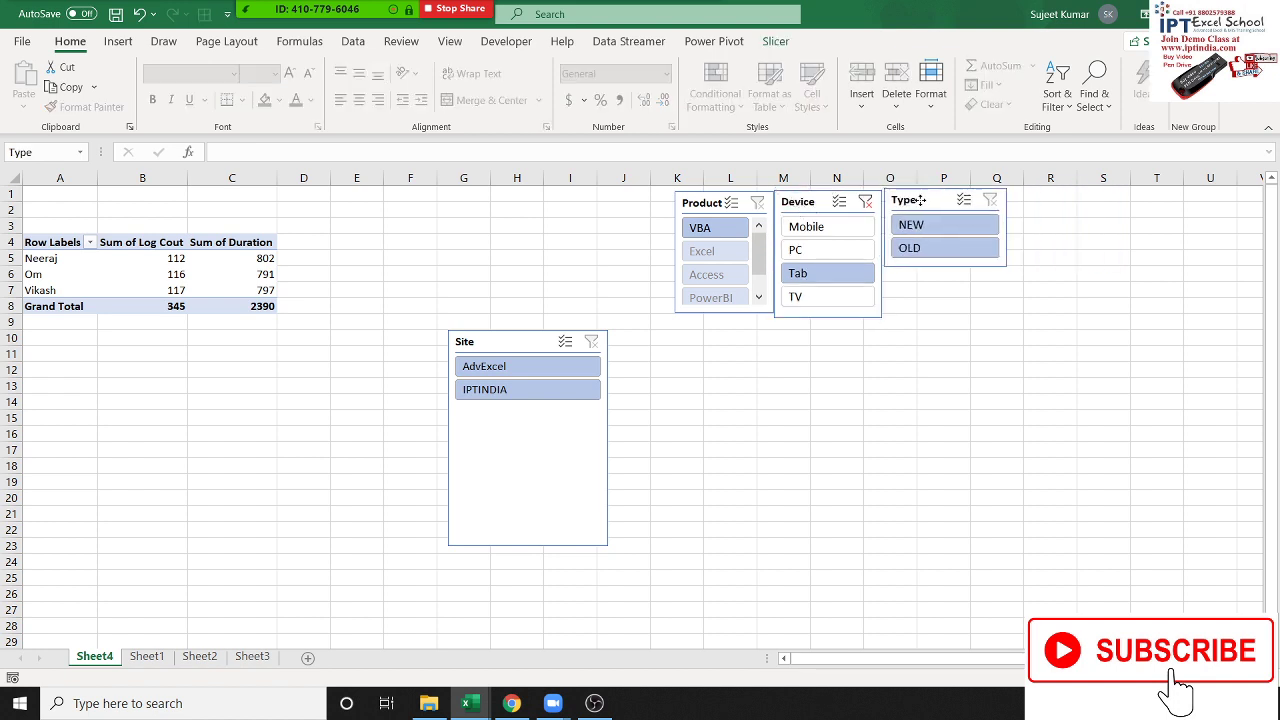
# Shrink the Site slicer and position it directly beneath the Type slicer.
pyautogui.click(533, 523)
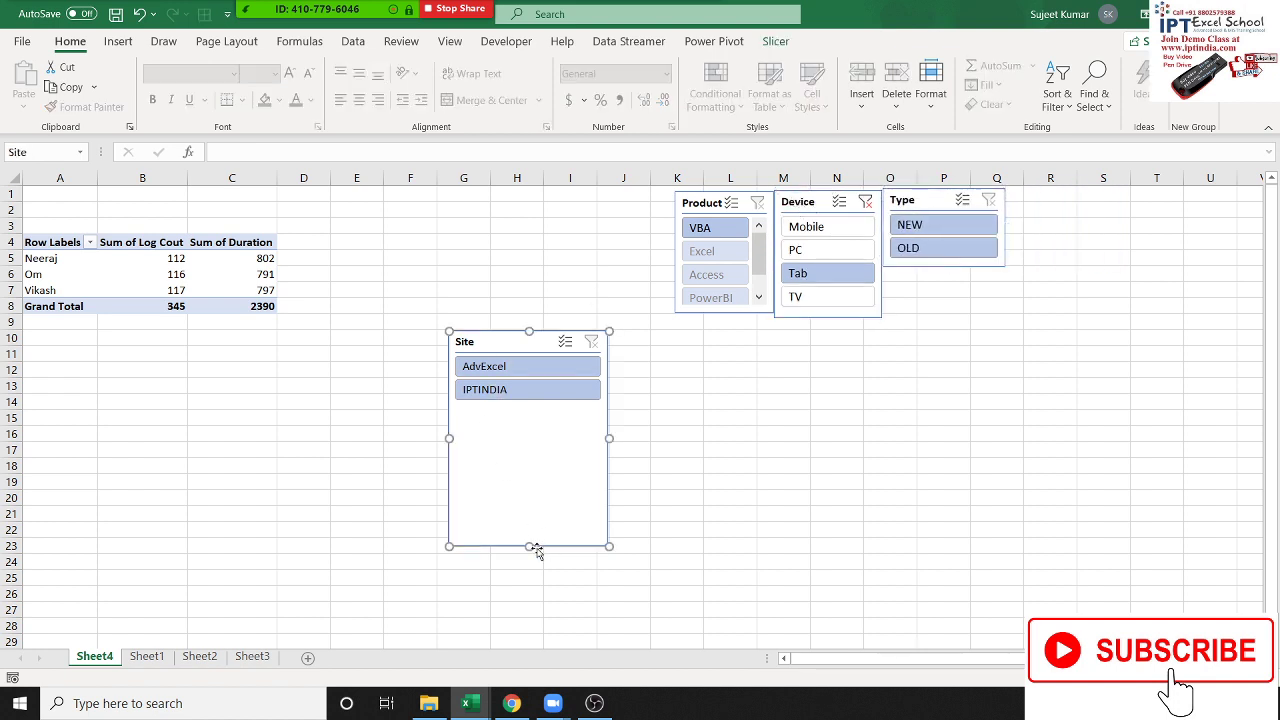
pyautogui.moveTo(528, 547)
pyautogui.mouseDown()
pyautogui.moveTo(542, 405)
pyautogui.moveTo(528, 418)
pyautogui.mouseUp()
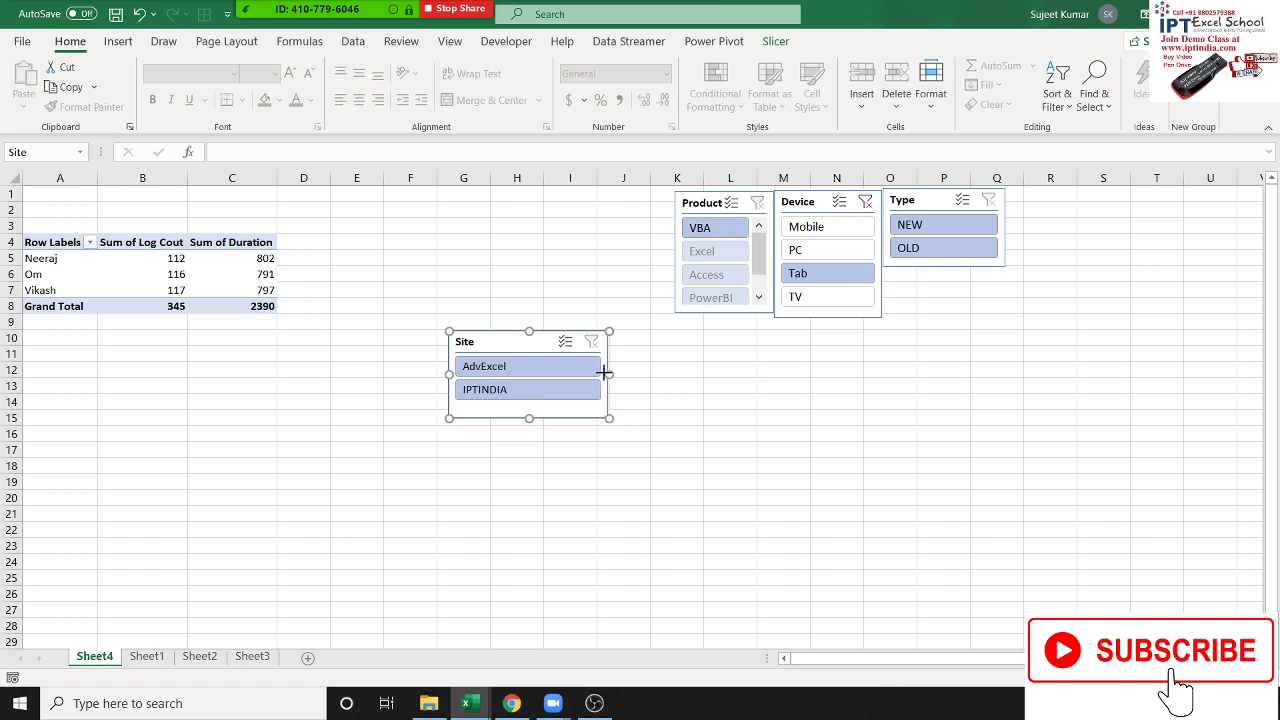
pyautogui.moveTo(606, 373); pyautogui.dragTo(555, 374)
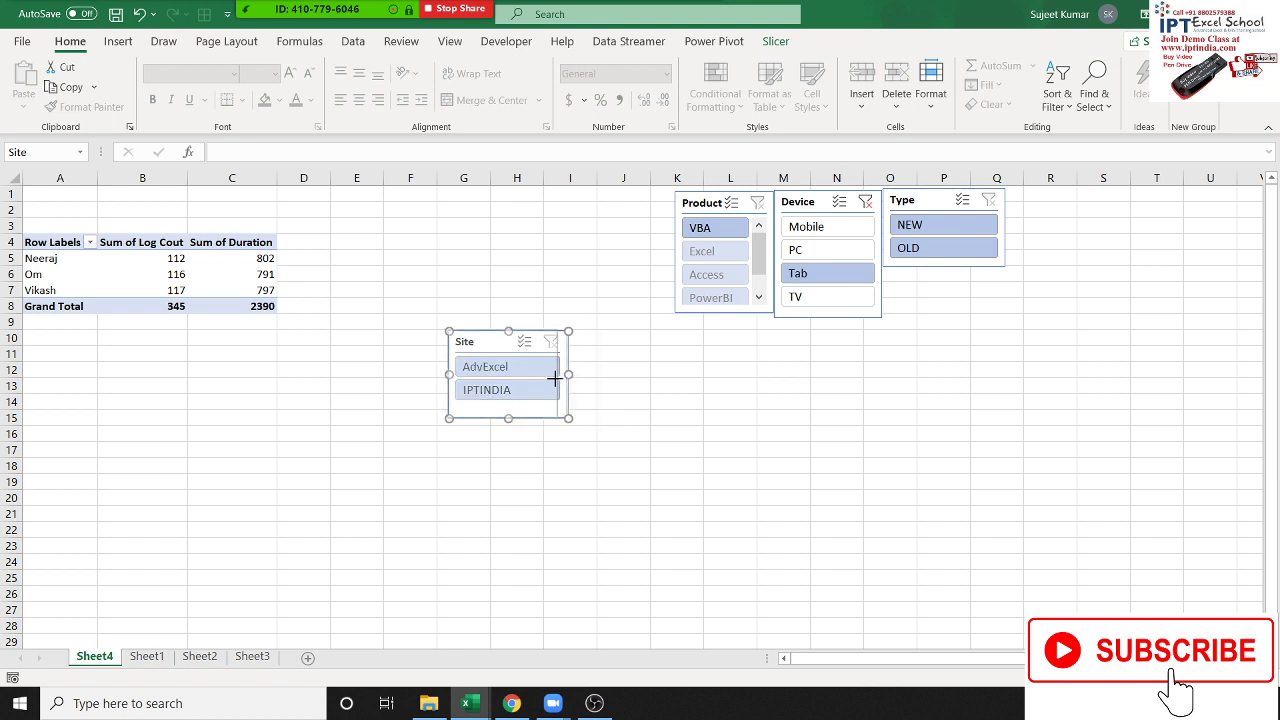
pyautogui.moveTo(482, 345); pyautogui.dragTo(911, 278)
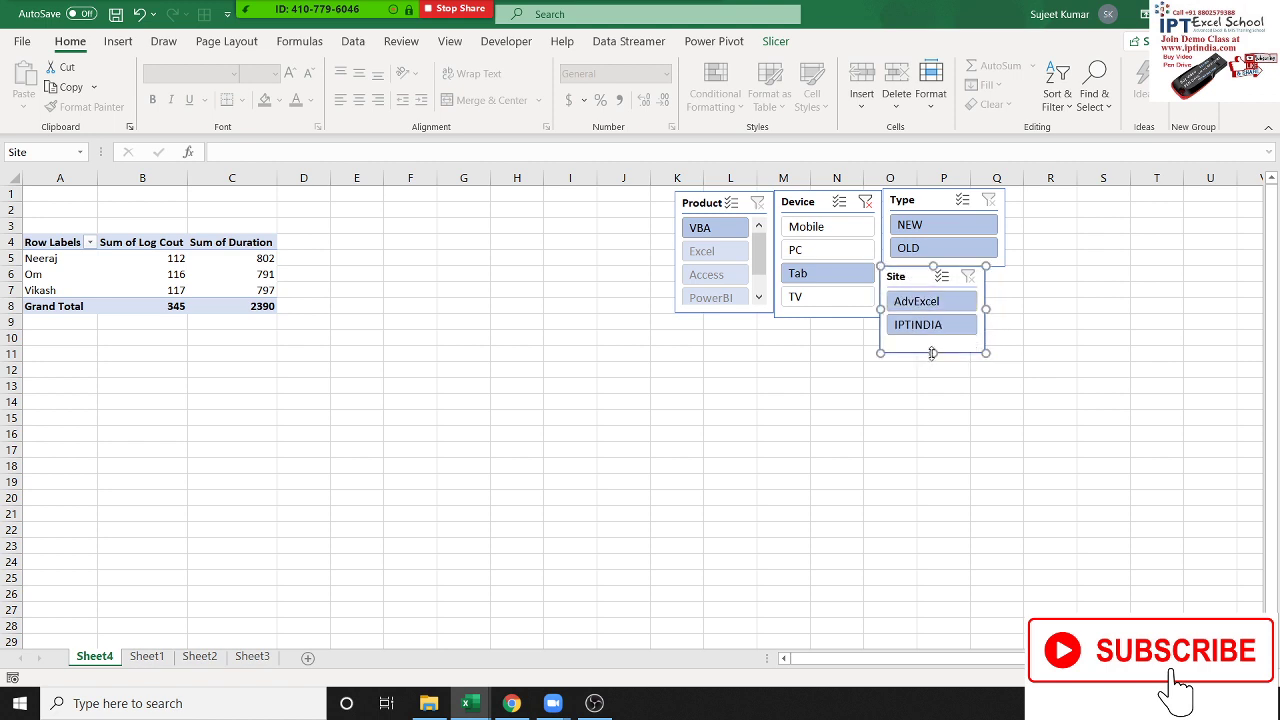
pyautogui.moveTo(932, 353); pyautogui.dragTo(929, 342)
pyautogui.click(916, 371)
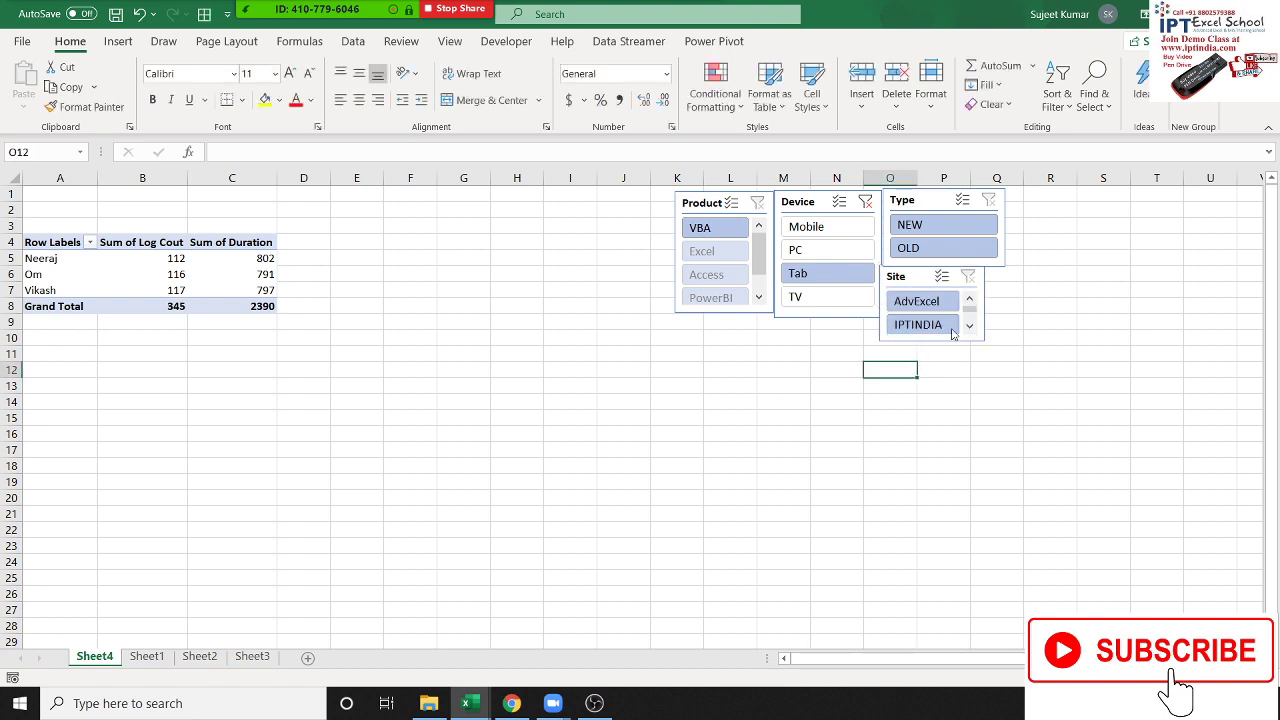
# Test the Product slicer with Excel and the Device slicer with Tab, clearing each.
pyautogui.click(865, 203)
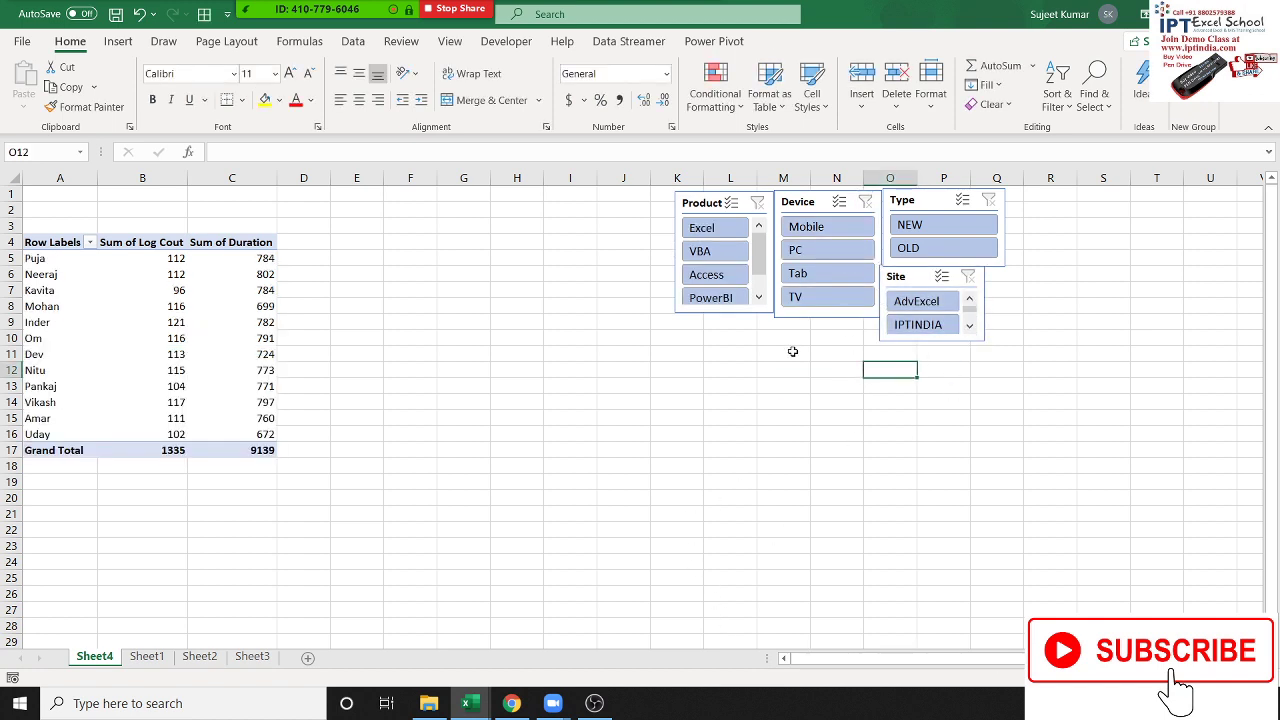
pyautogui.click(726, 228)
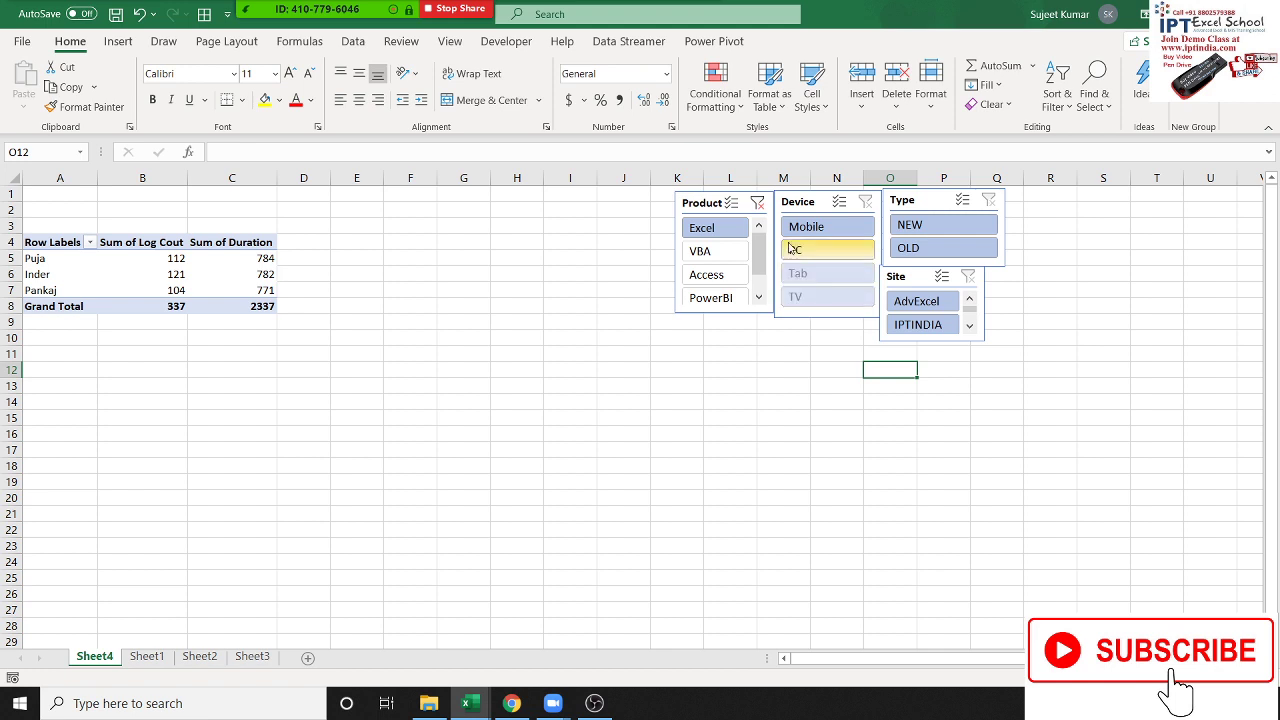
pyautogui.click(757, 202)
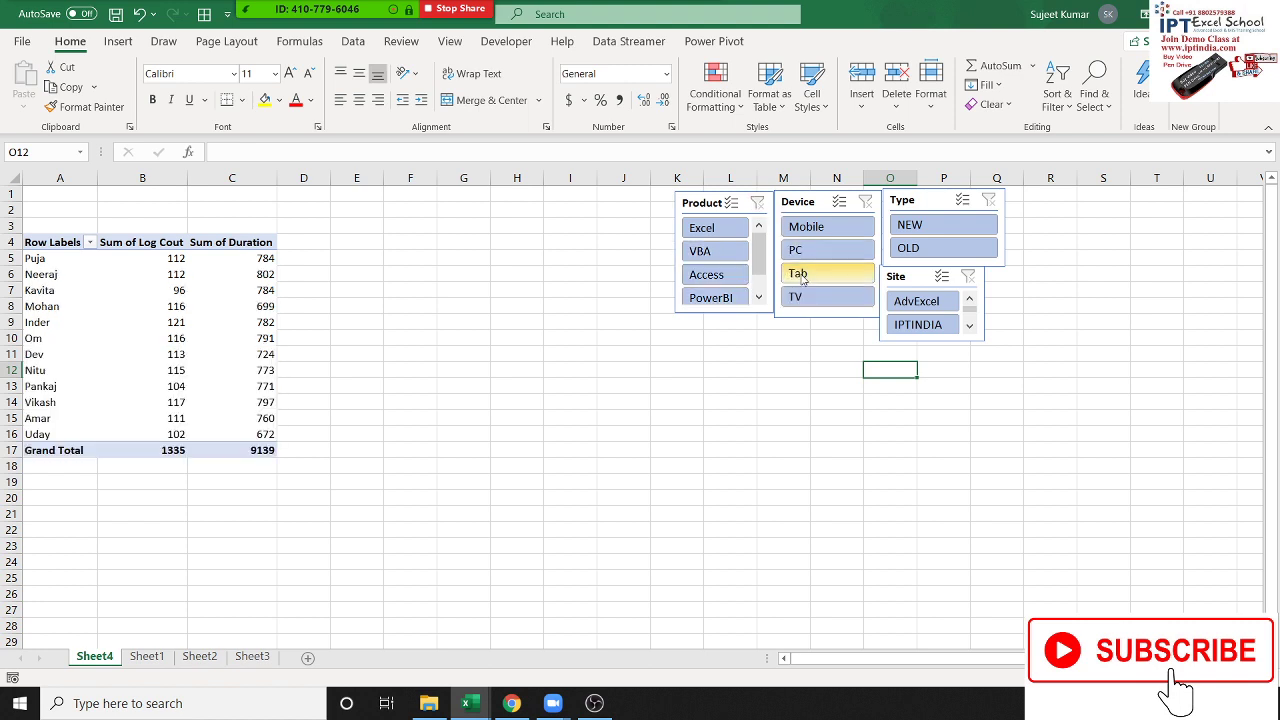
pyautogui.click(797, 273)
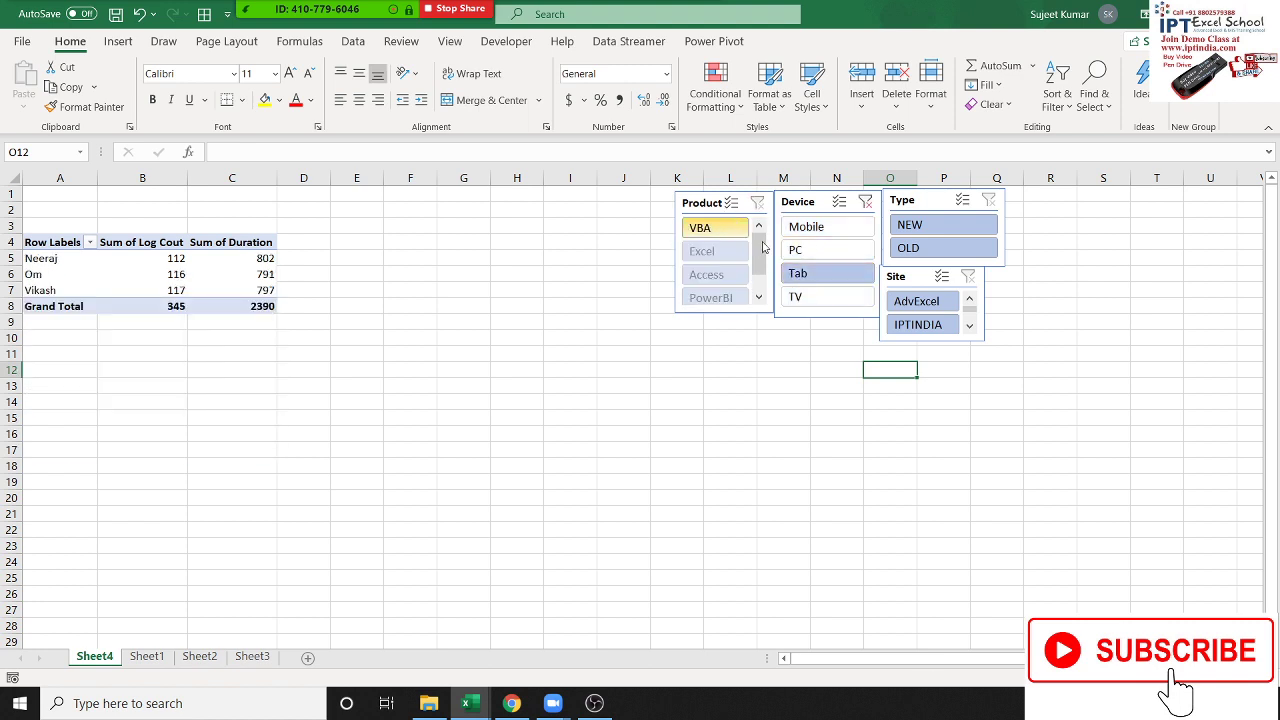
pyautogui.click(865, 205)
# Filter by Type NEW and Site IPTINDIA, clear both, and select pivot A4:C17.
pyautogui.click(912, 228)
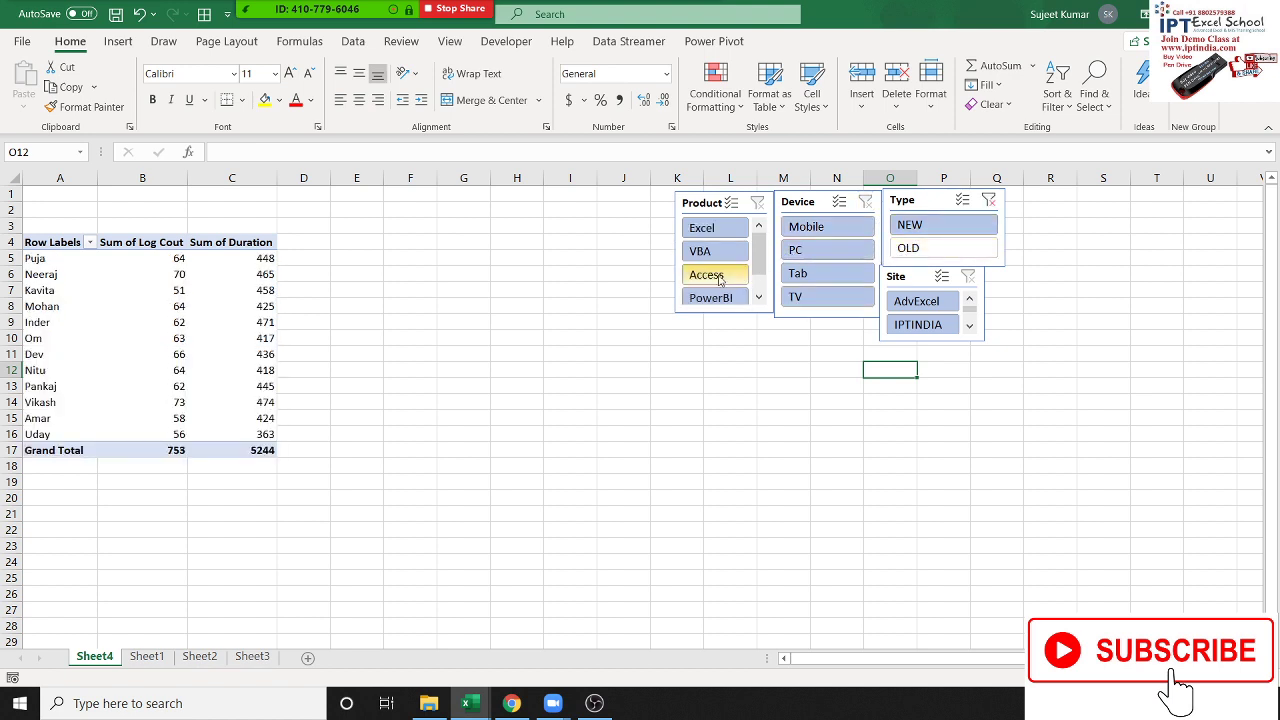
pyautogui.click(940, 326)
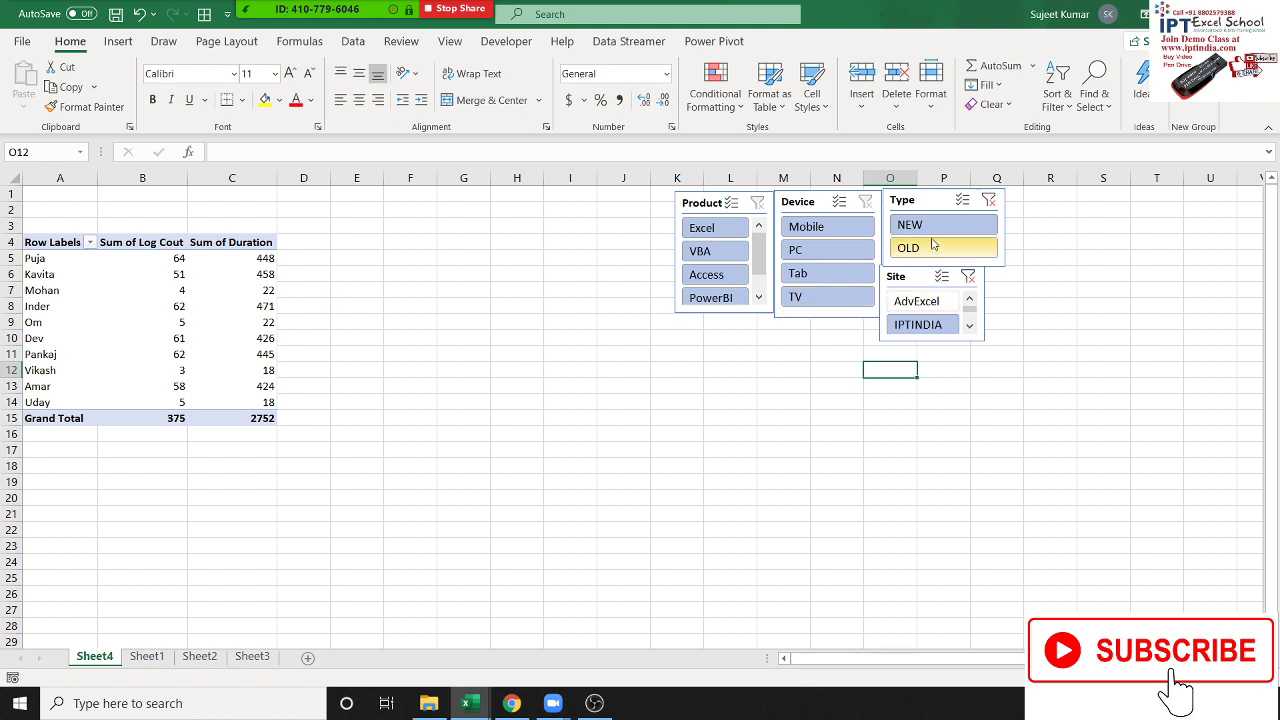
pyautogui.click(990, 202)
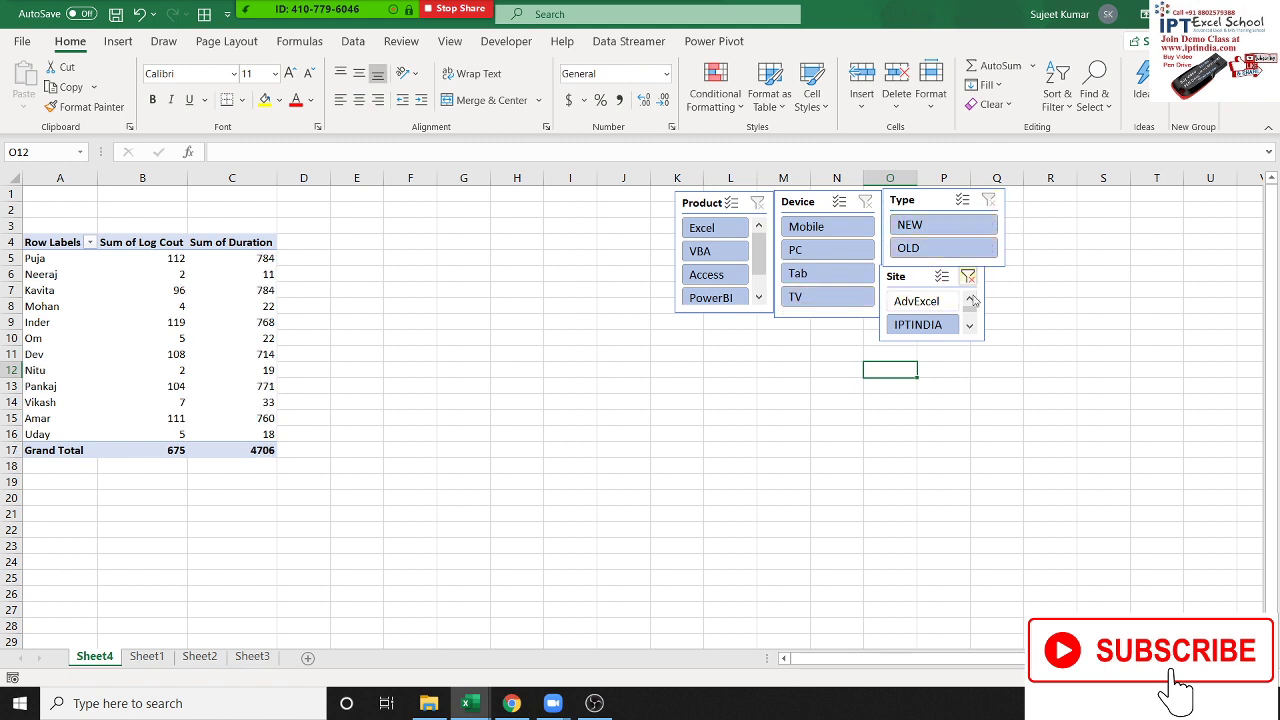
pyautogui.click(968, 277)
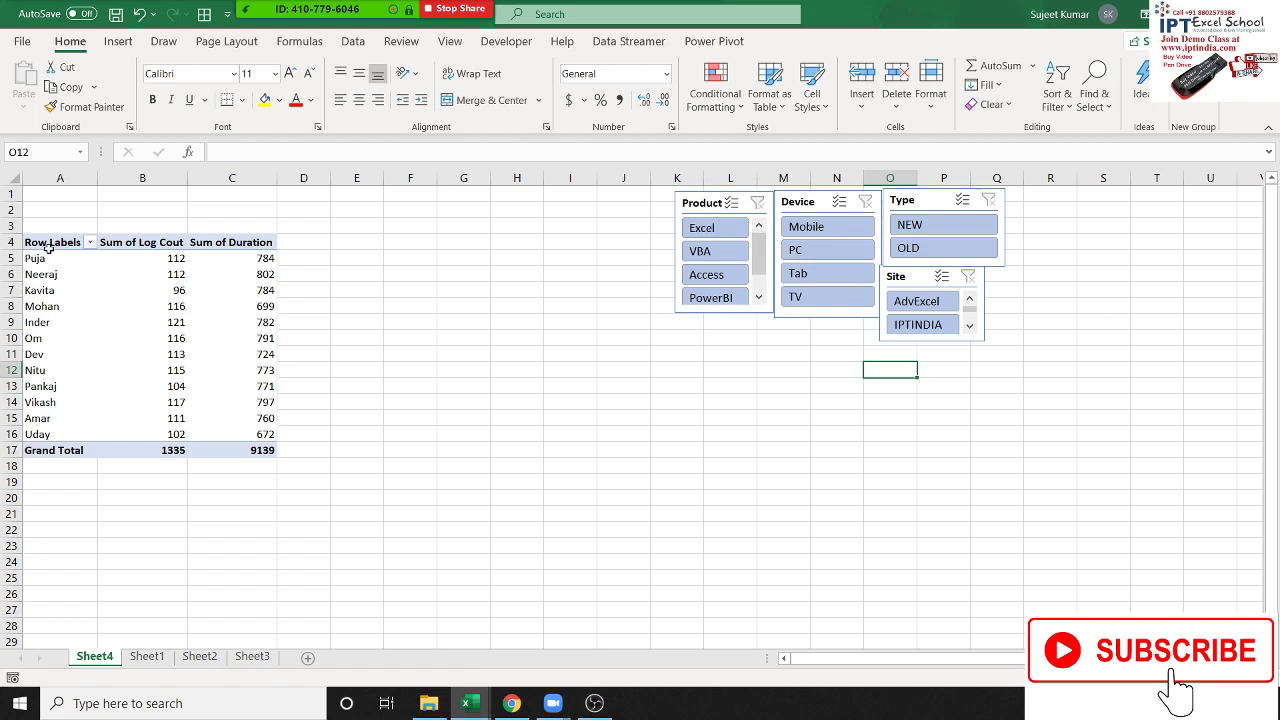
pyautogui.moveTo(48, 247); pyautogui.dragTo(234, 449)
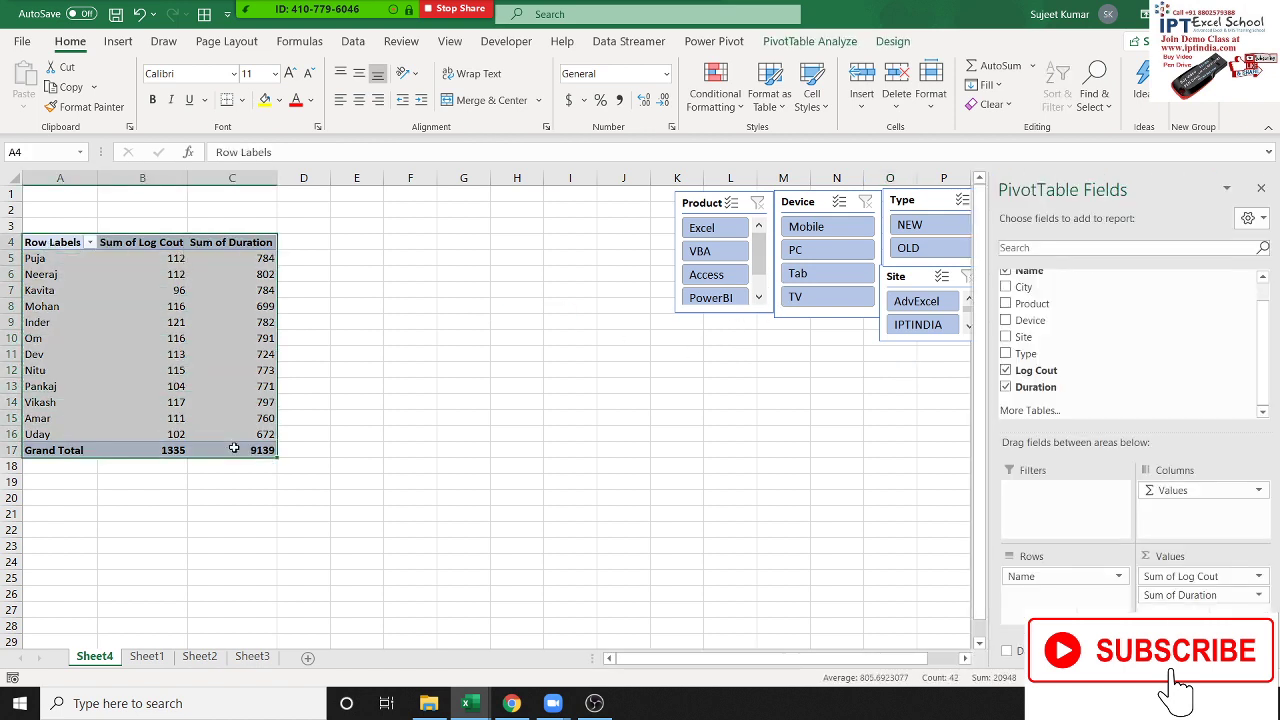
# Insert a PivotTable from Sheet1's data into the existing worksheet location Sheet4!$E$4.
pyautogui.moveTo(234, 449)
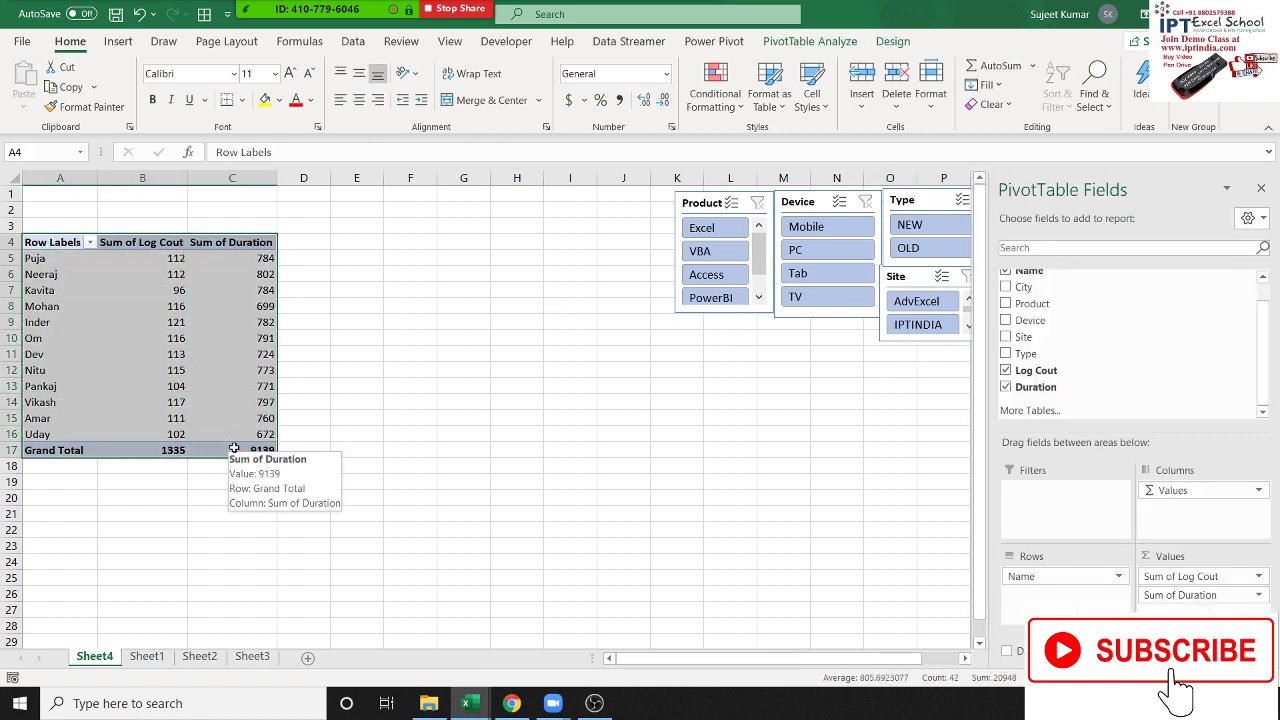
pyautogui.click(354, 374)
pyautogui.click(162, 660)
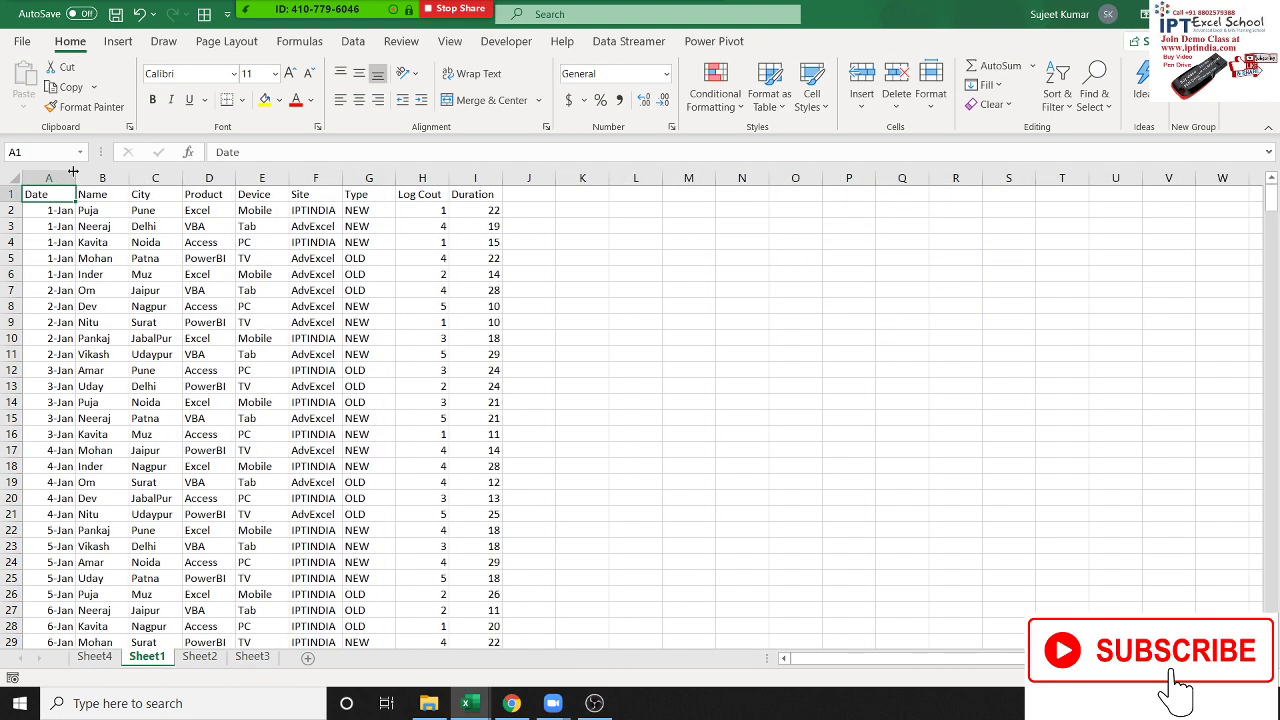
pyautogui.click(118, 41)
pyautogui.click(30, 80)
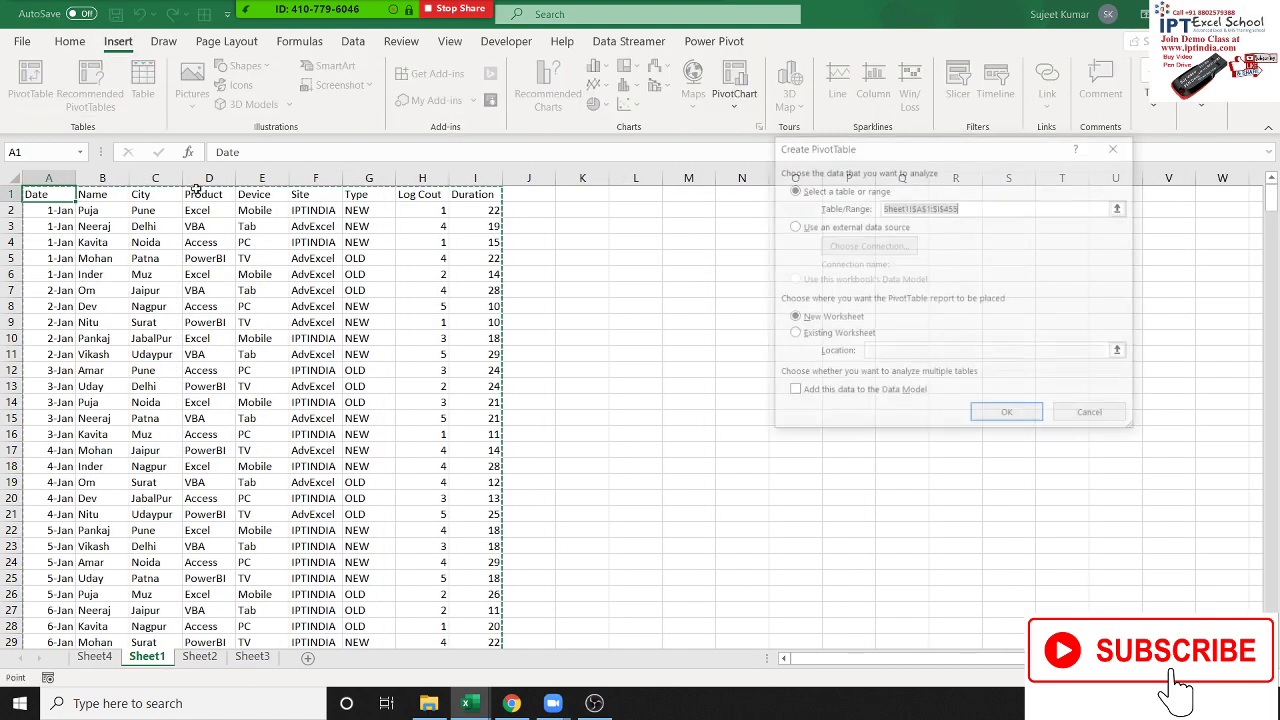
pyautogui.click(793, 334)
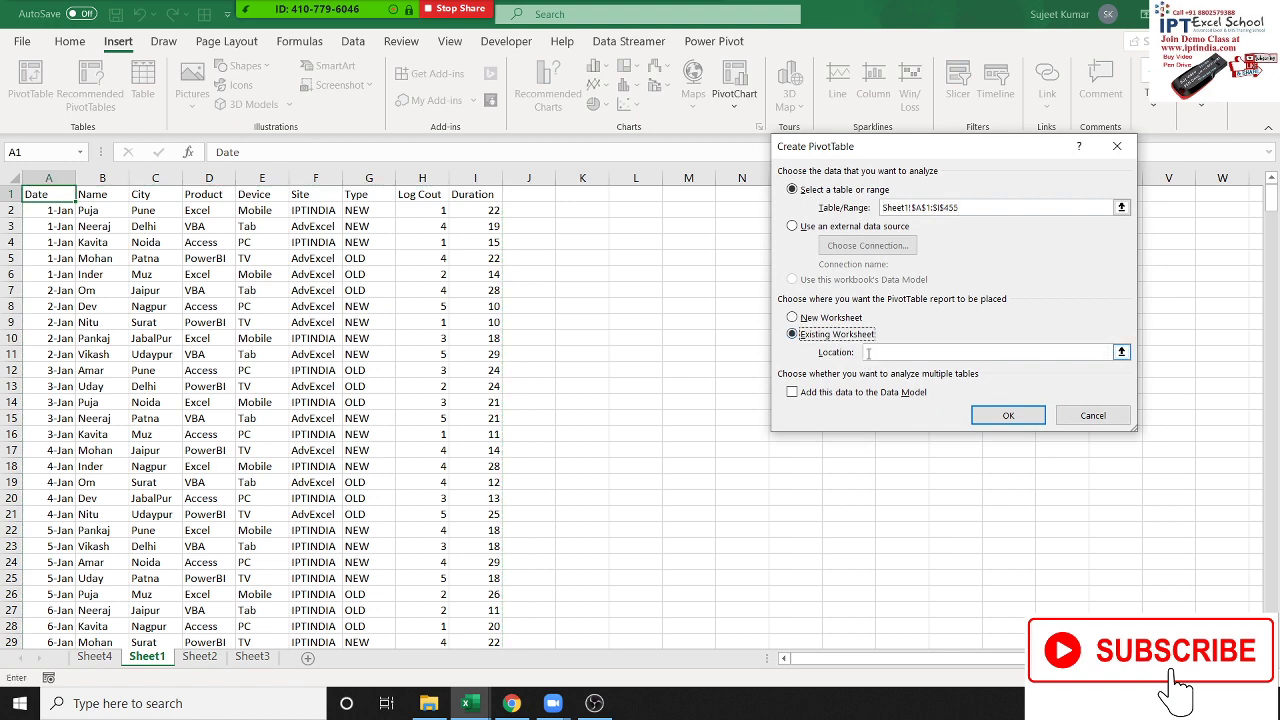
pyautogui.click(95, 656)
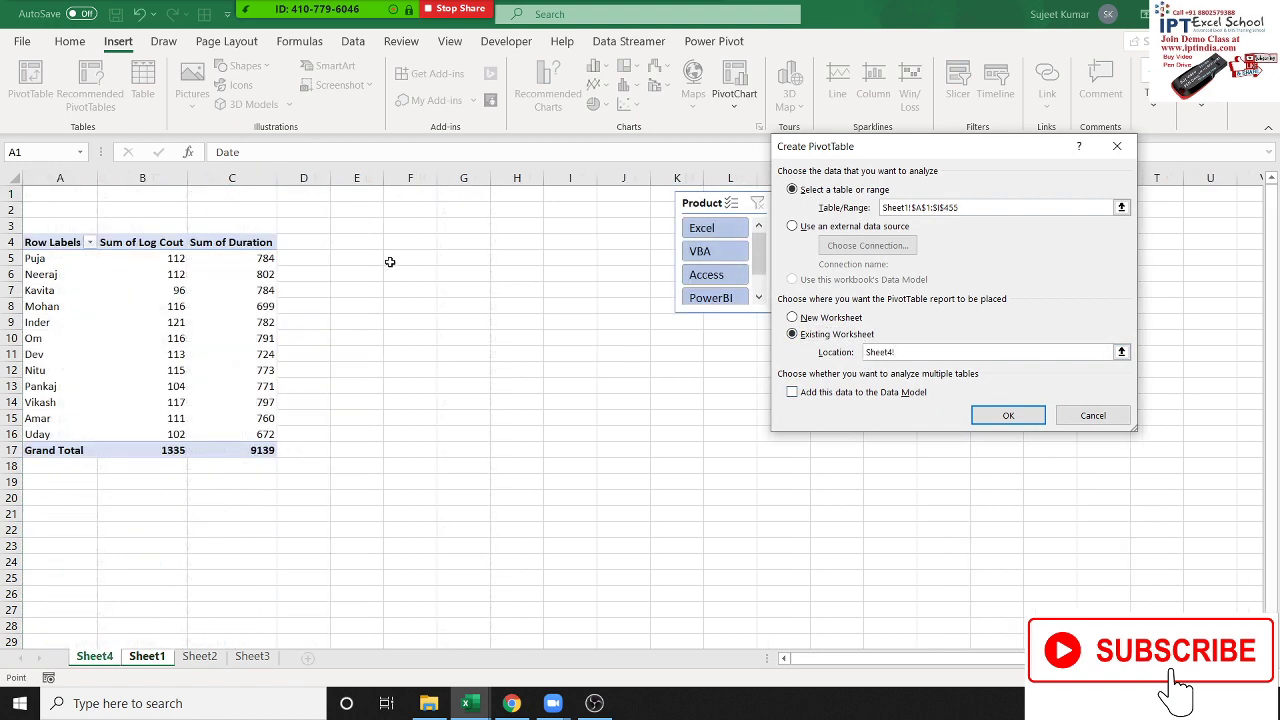
pyautogui.click(366, 242)
pyautogui.click(1008, 415)
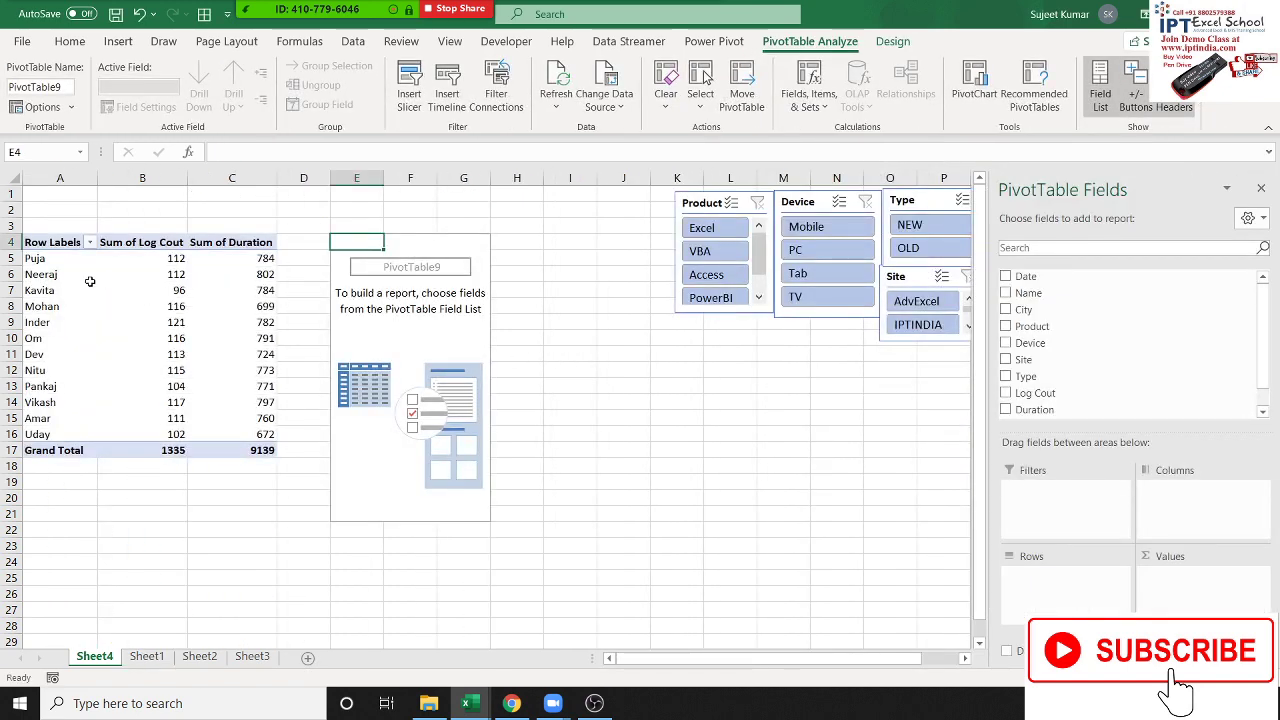
# Select the empty PivotTable9 at E4 so its unchecked fields appear in the field list.
pyautogui.moveTo(189, 290)
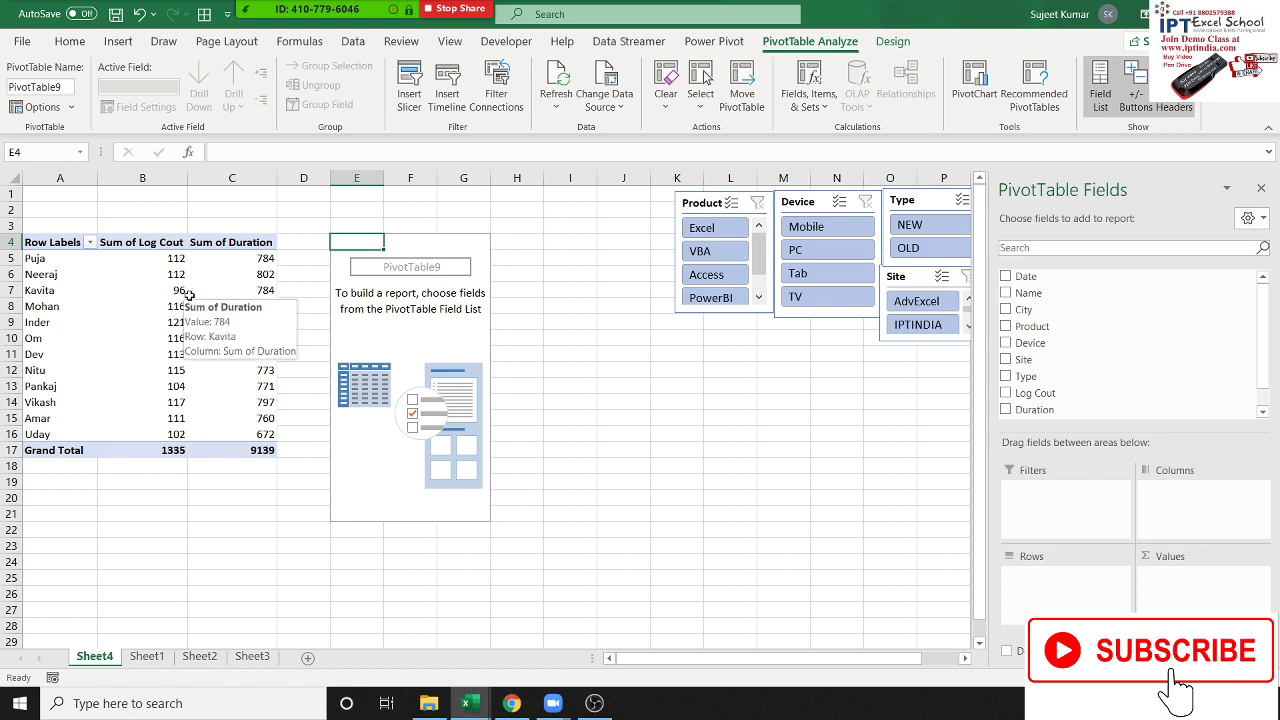
pyautogui.moveTo(225, 274); pyautogui.dragTo(334, 263)
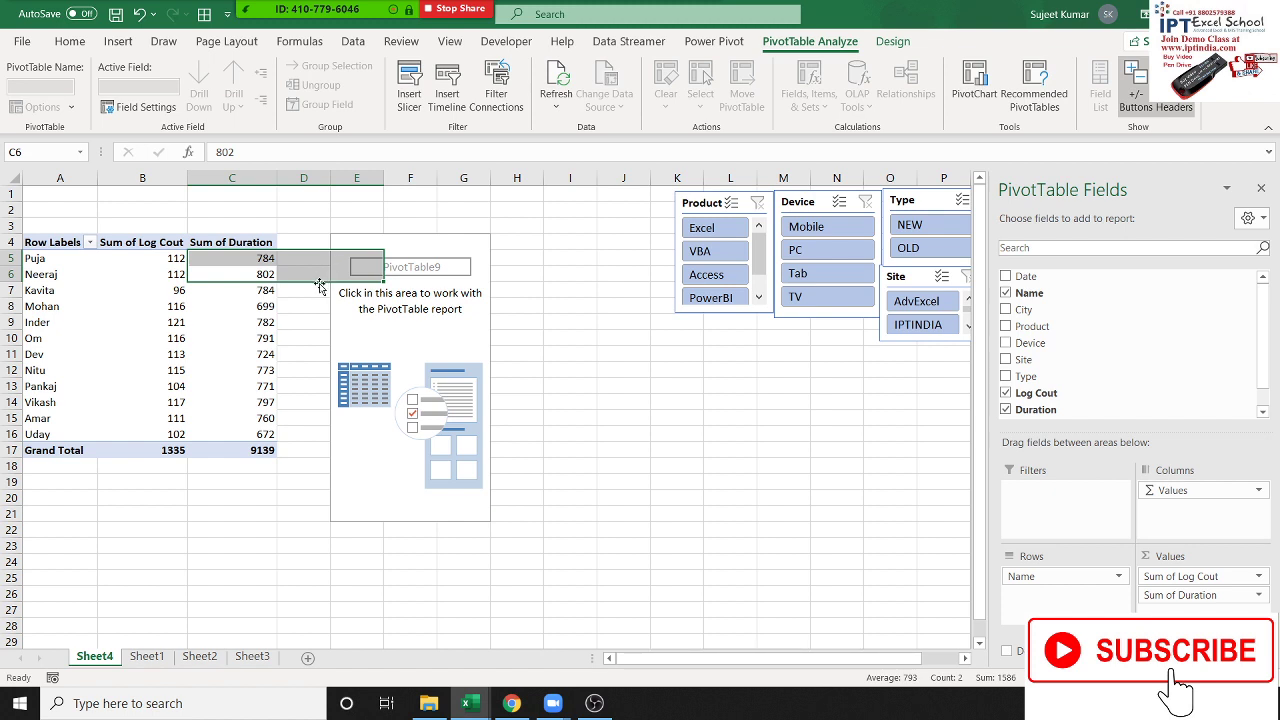
pyautogui.moveTo(270, 288); pyautogui.dragTo(267, 276)
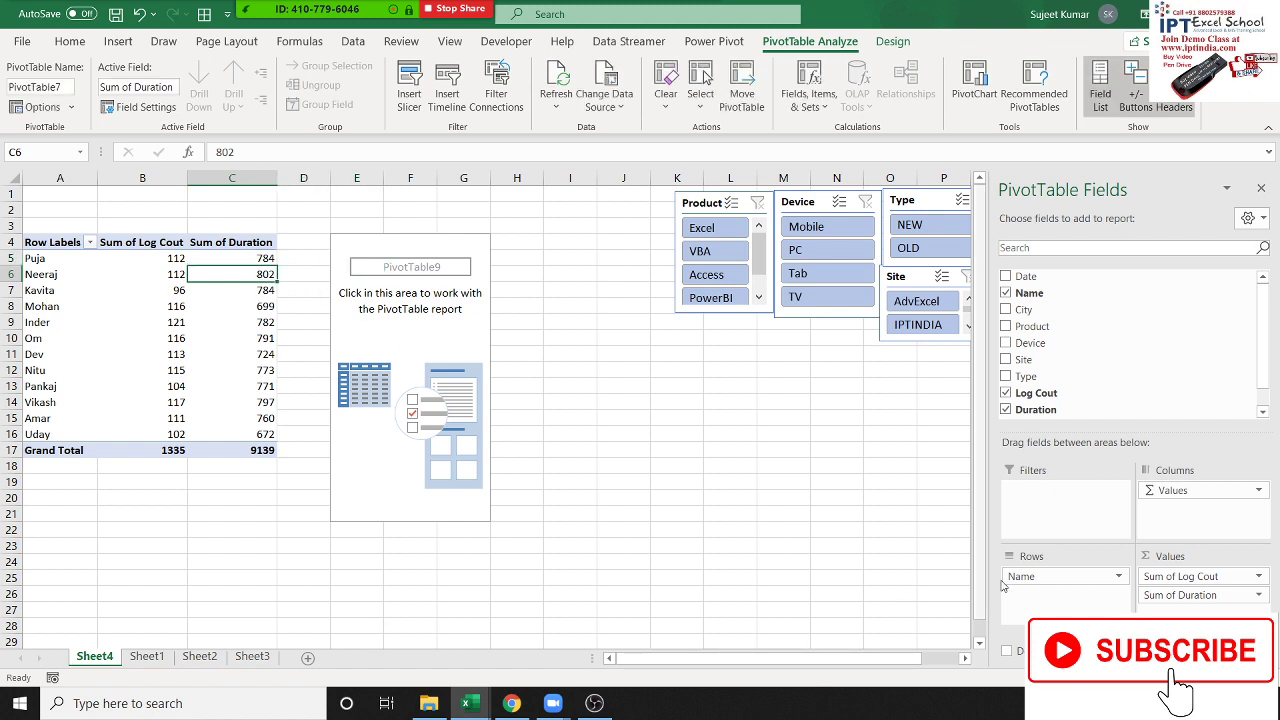
pyautogui.scroll(-1, 1244, 395)
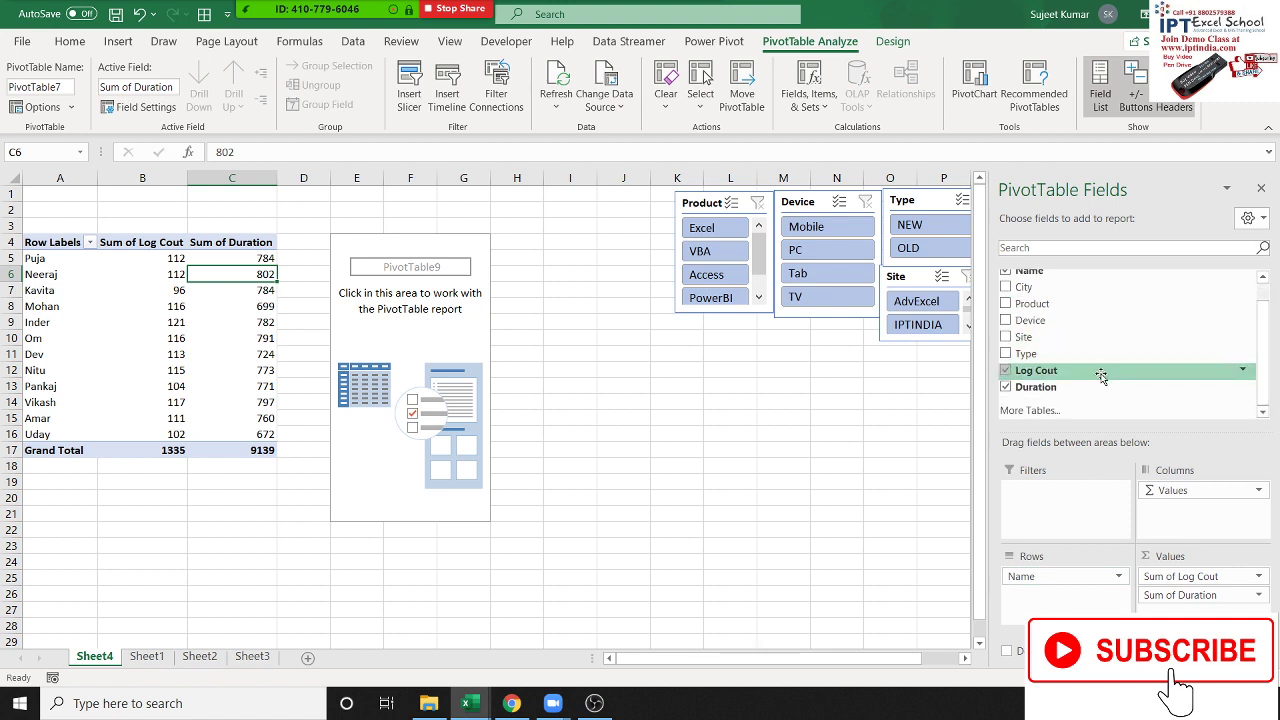
pyautogui.scroll(1, 1080, 380)
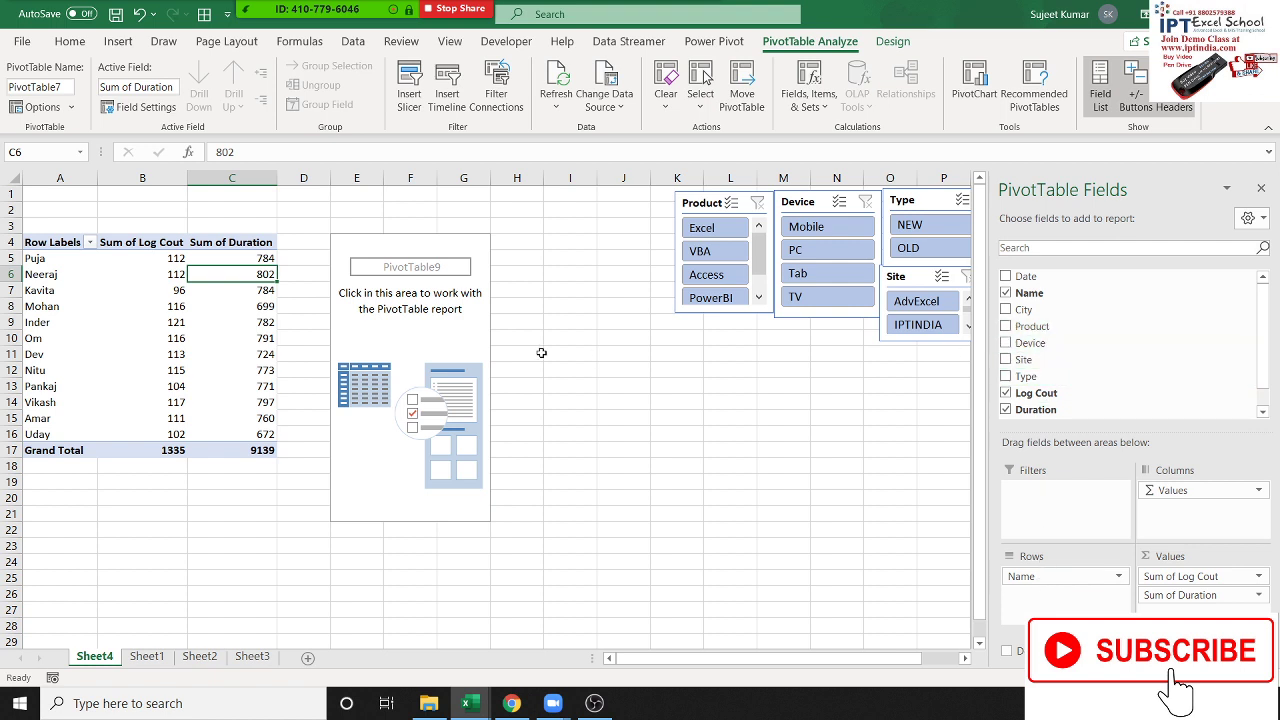
pyautogui.click(376, 281)
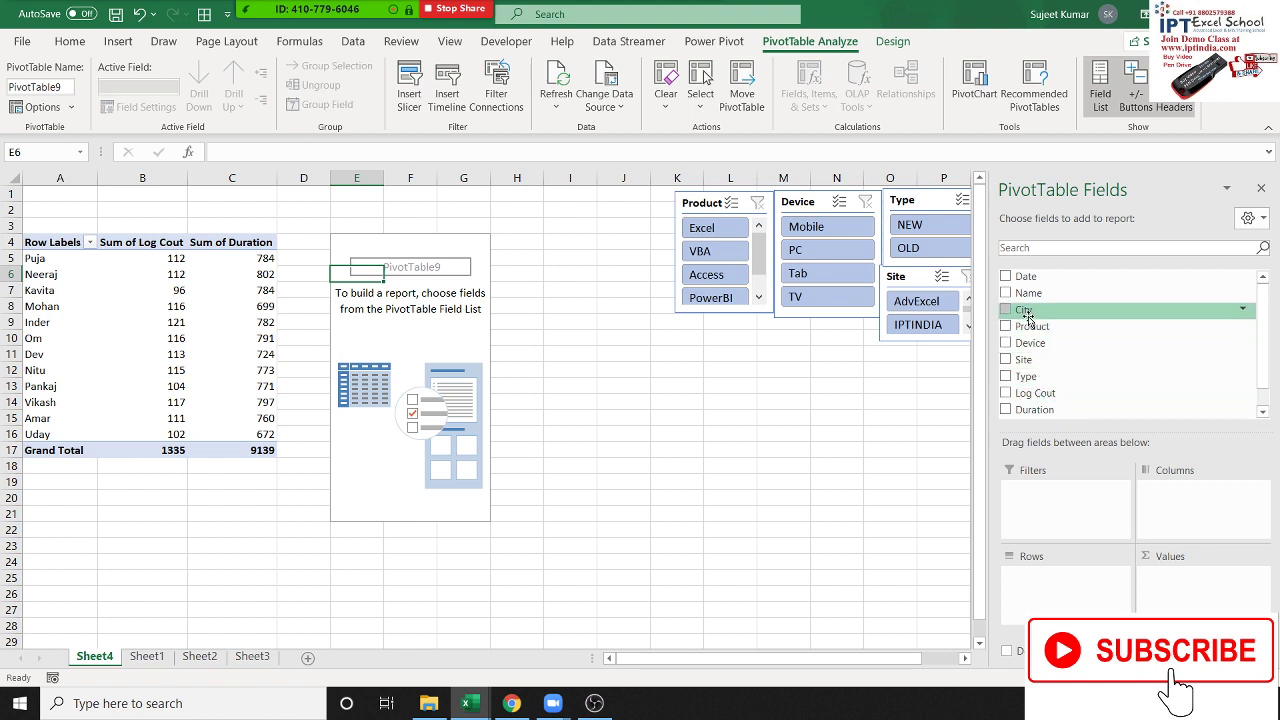
# Build the pivot with City in Rows and Sum of Log Cout and Duration in Values.
pyautogui.moveTo(1030, 309); pyautogui.dragTo(1068, 585)
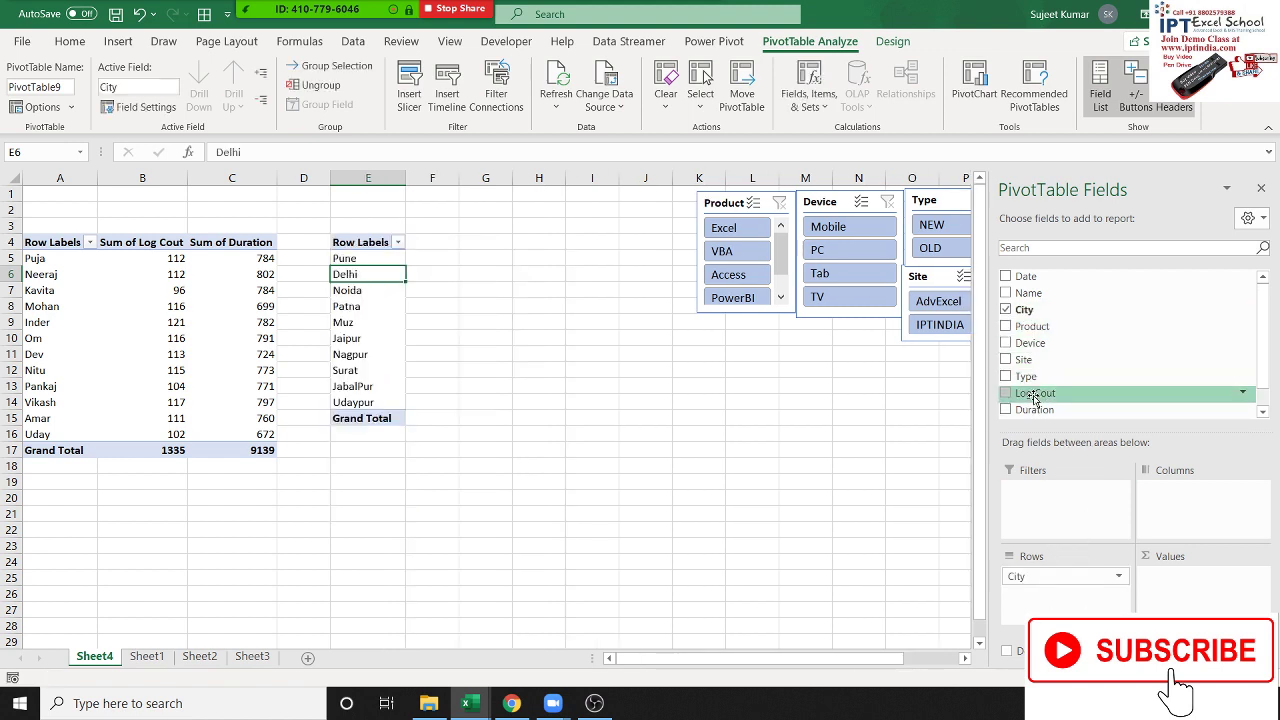
pyautogui.moveTo(1035, 393)
pyautogui.mouseDown()
pyautogui.moveTo(1105, 475)
pyautogui.moveTo(1170, 588)
pyautogui.mouseUp()
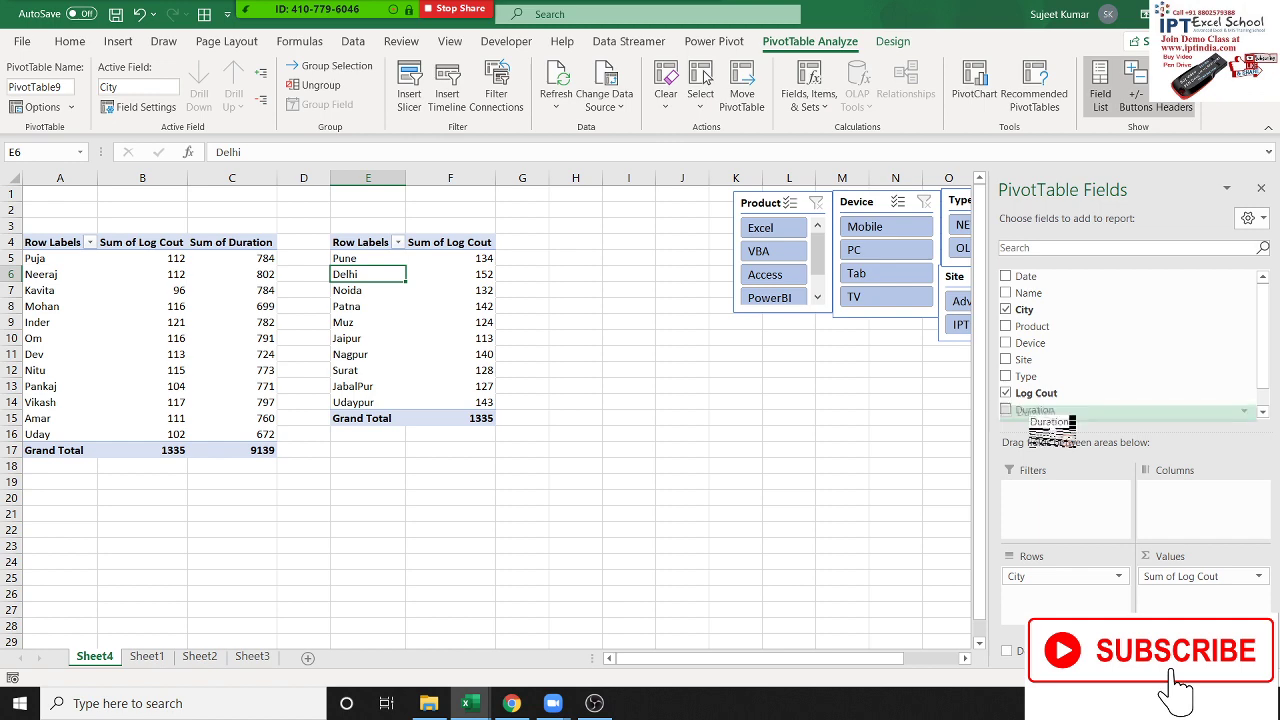
pyautogui.moveTo(1035, 409); pyautogui.dragTo(1190, 600)
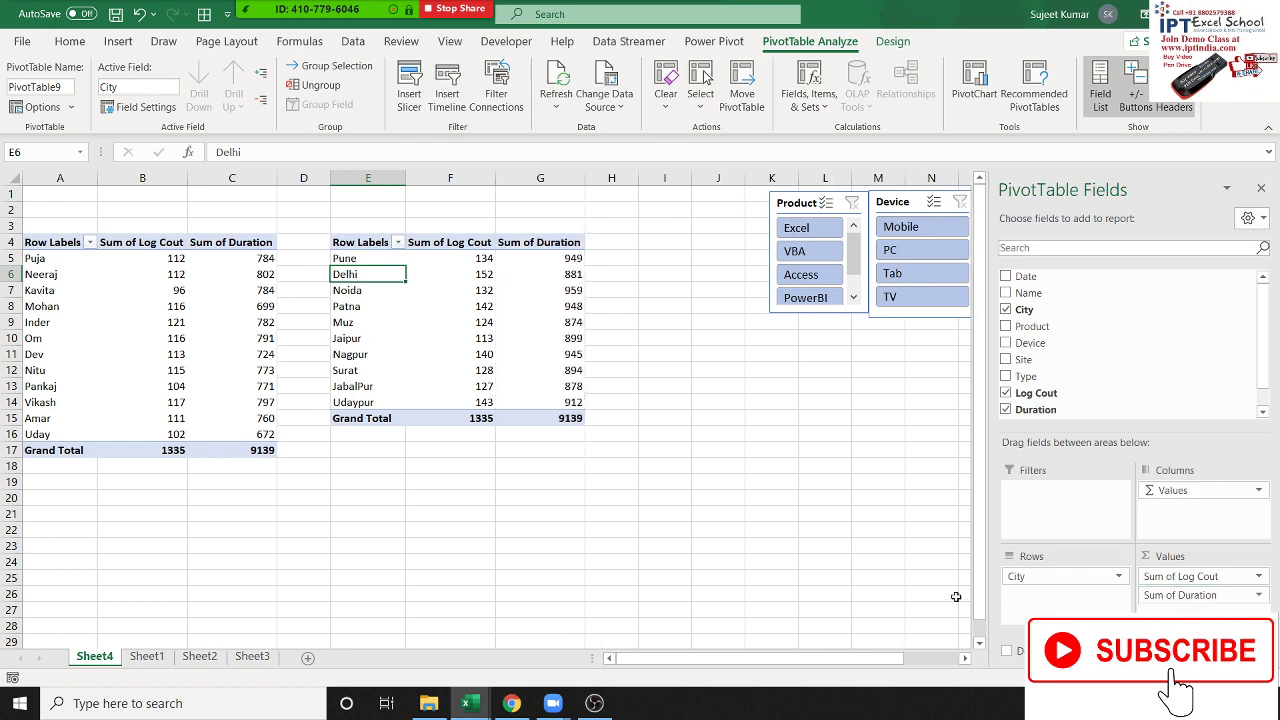
pyautogui.click(874, 567)
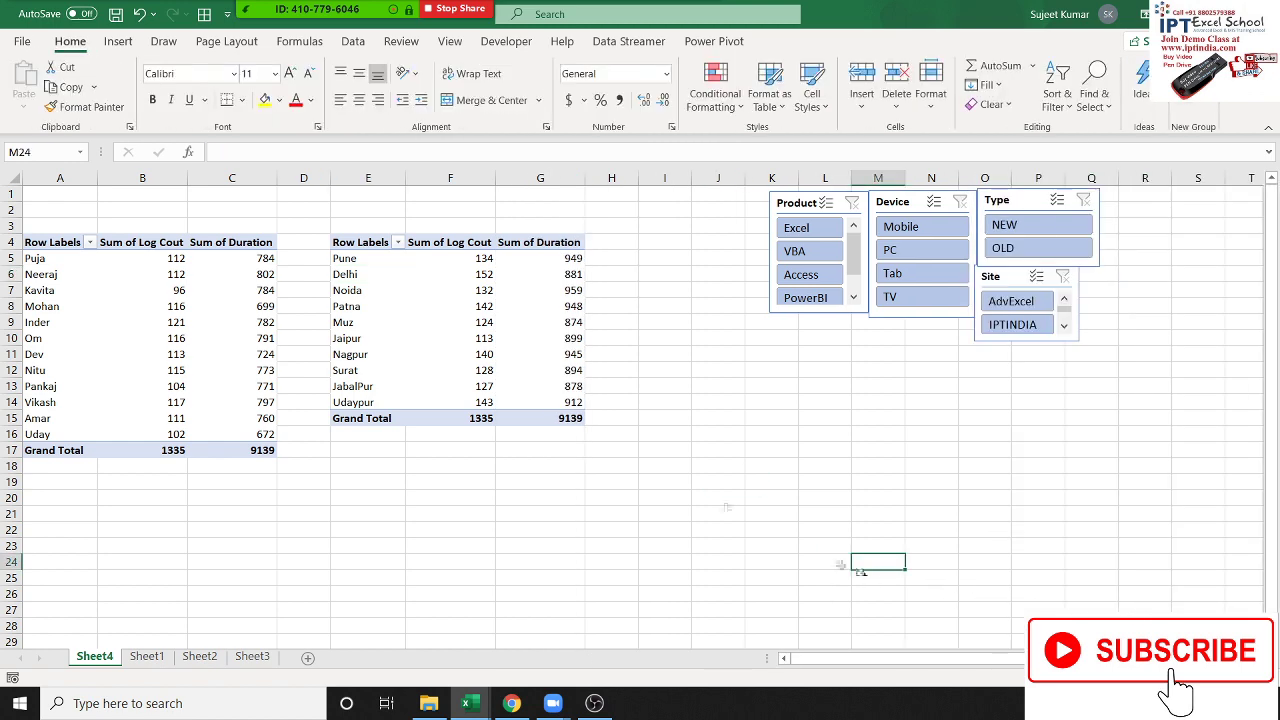
# Copy the city pivot to J11, remove Sum of Duration, and split columns by Type.
pyautogui.moveTo(369, 245); pyautogui.dragTo(541, 418)
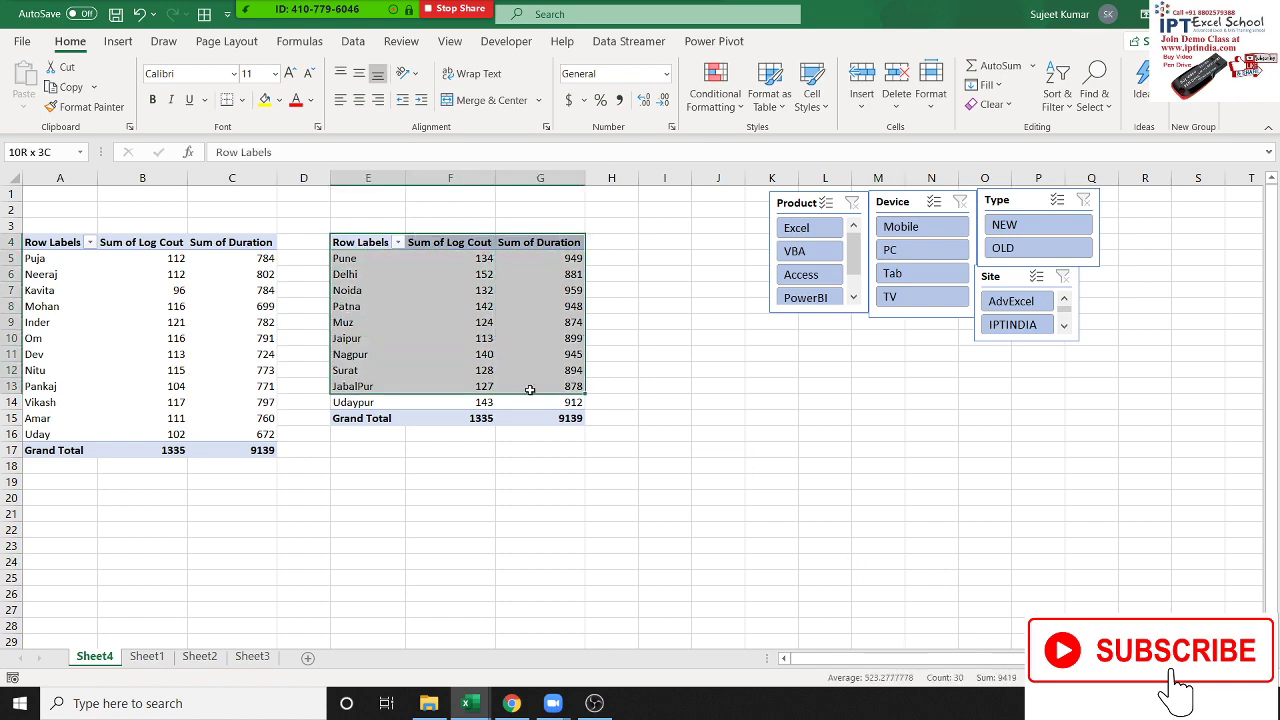
pyautogui.hotkey('ctrl', 'c')
pyautogui.click(716, 356)
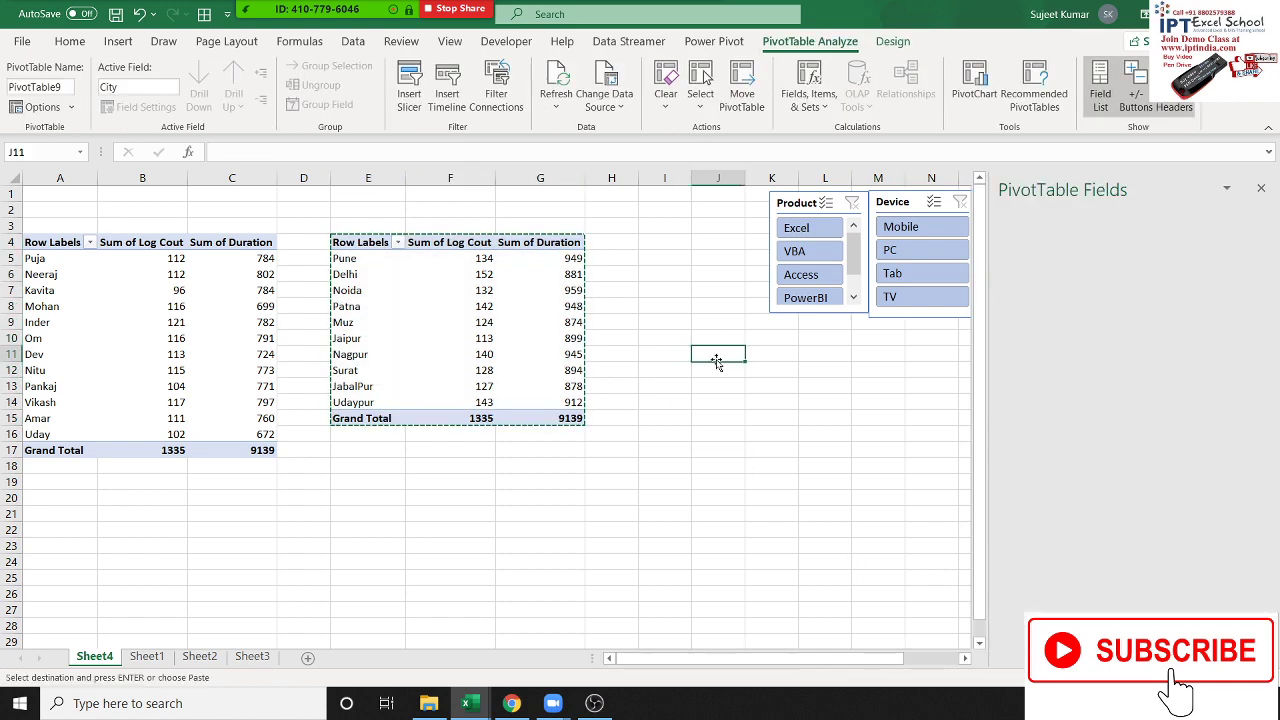
pyautogui.hotkey('ctrl', 'v')
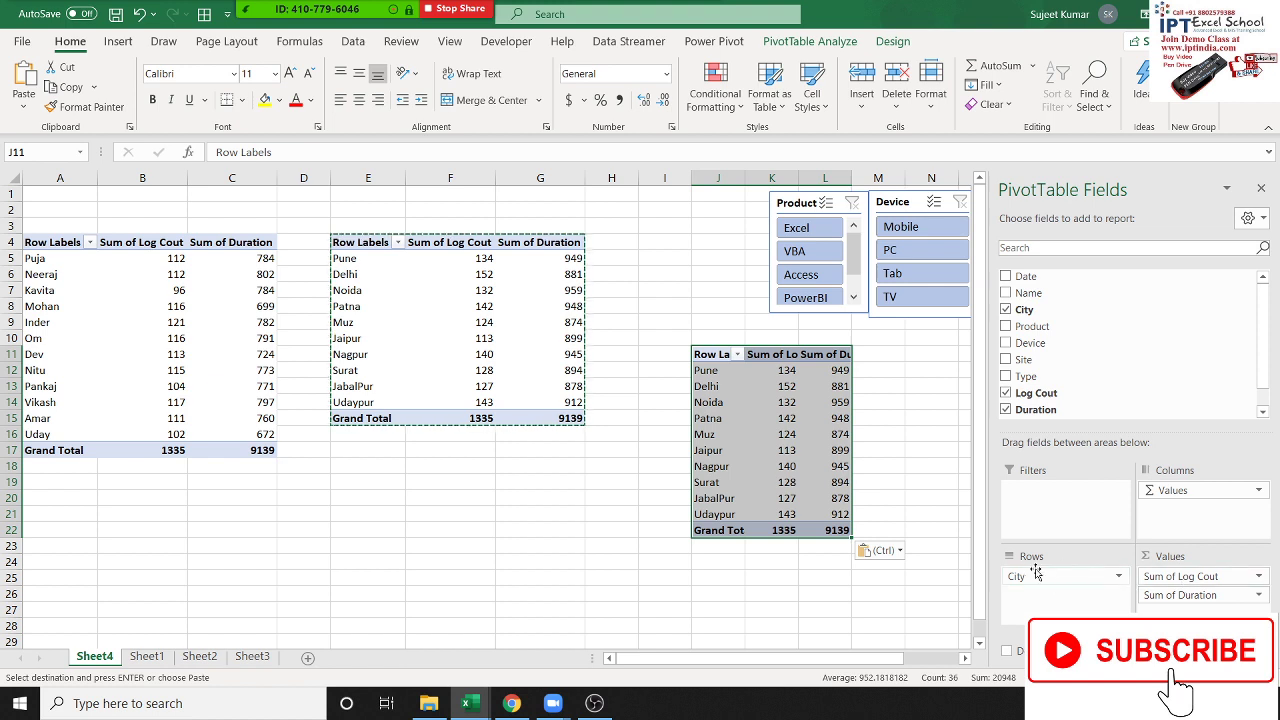
pyautogui.moveTo(1048, 578); pyautogui.dragTo(1094, 602)
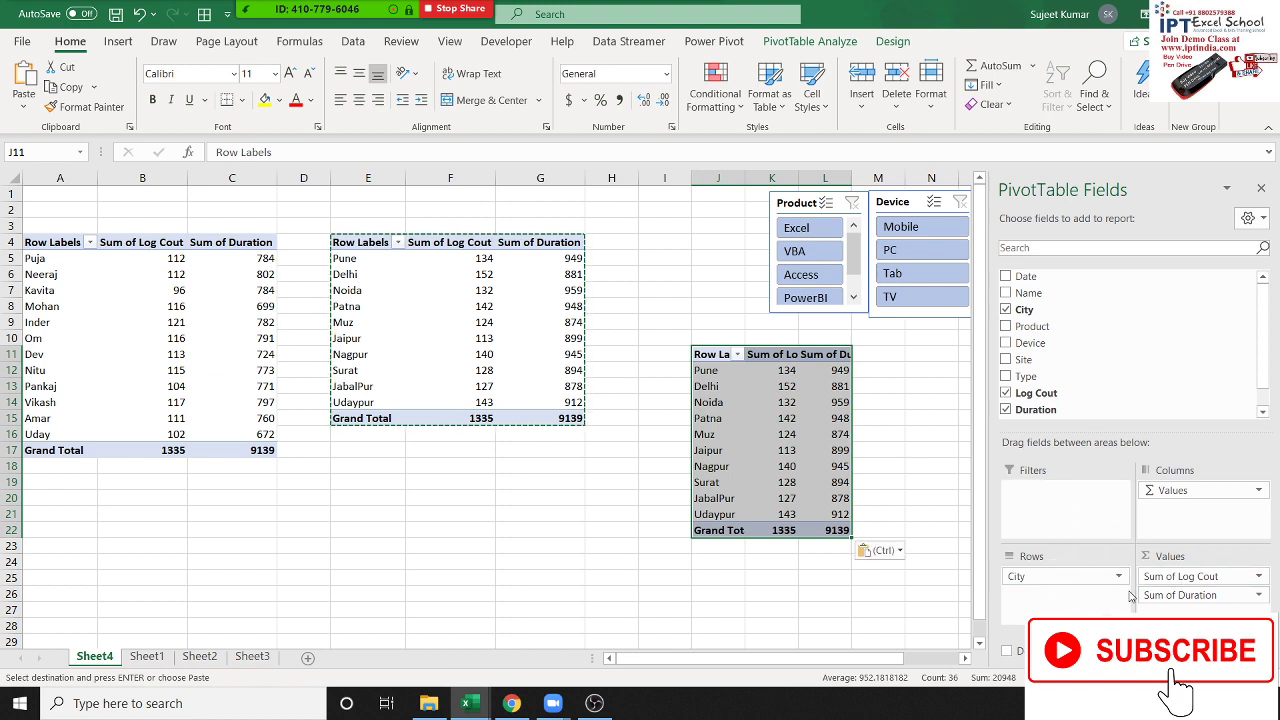
pyautogui.moveTo(1175, 592); pyautogui.dragTo(1165, 405)
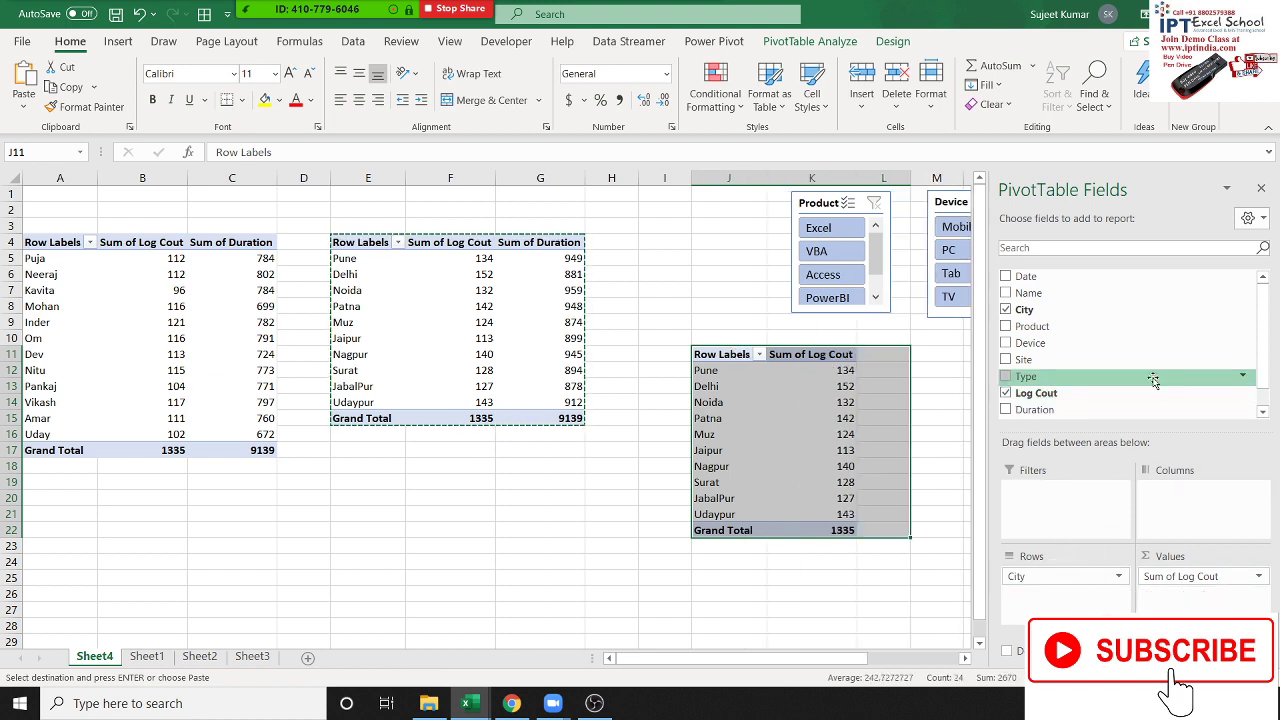
pyautogui.moveTo(1052, 376)
pyautogui.mouseDown()
pyautogui.moveTo(1220, 505)
pyautogui.moveTo(1210, 511)
pyautogui.mouseUp()
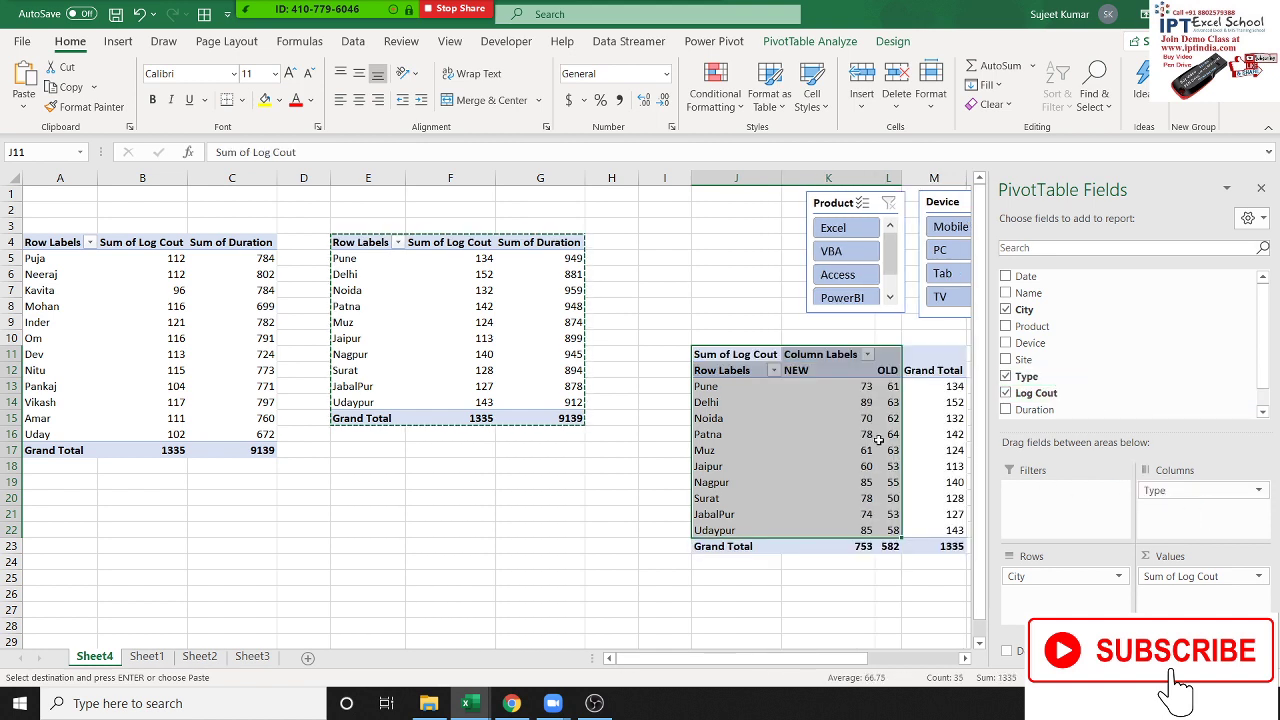
pyautogui.click(626, 514)
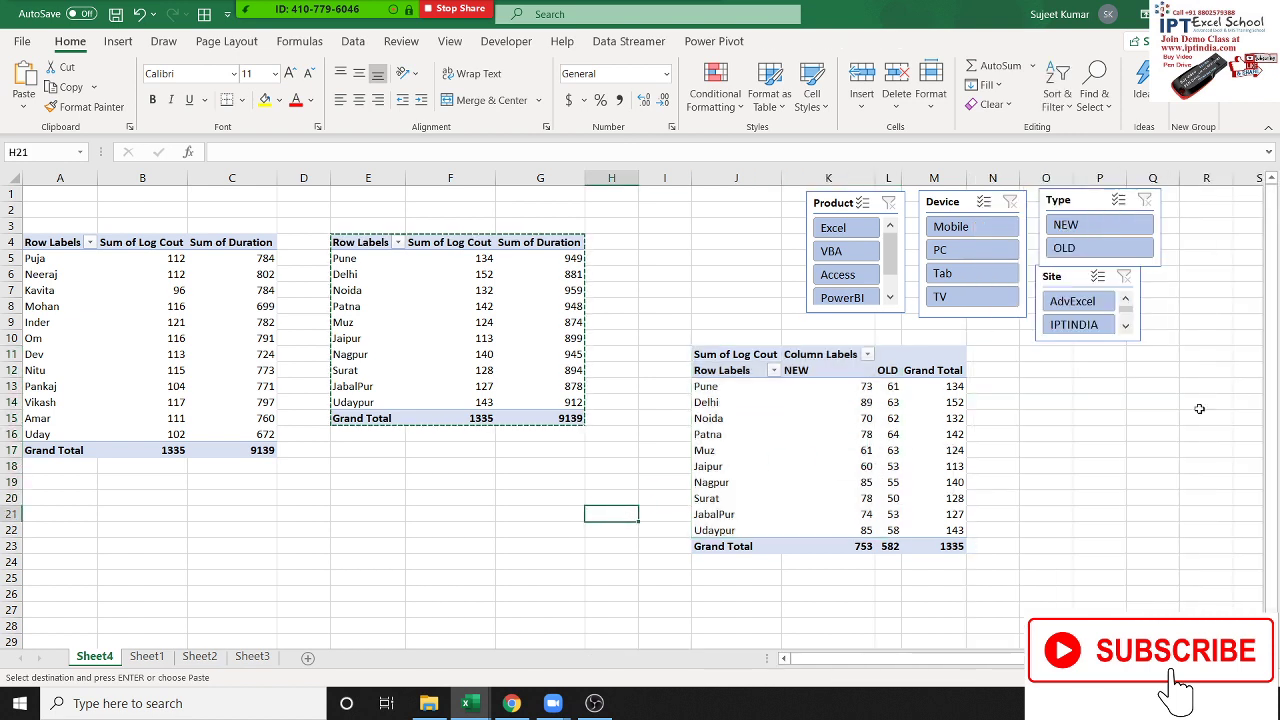
# Test and clear the Excel product filter, then select the city pivot under PivotTable Analyze.
pyautogui.click(848, 234)
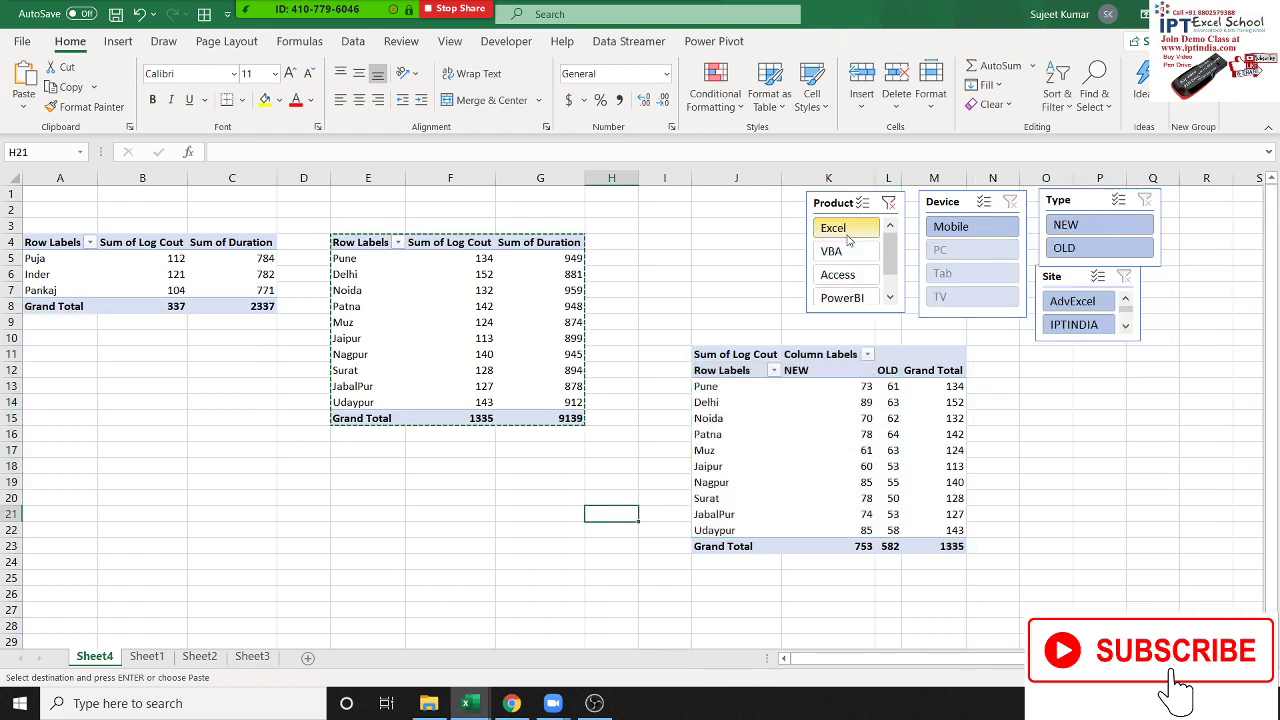
pyautogui.click(894, 208)
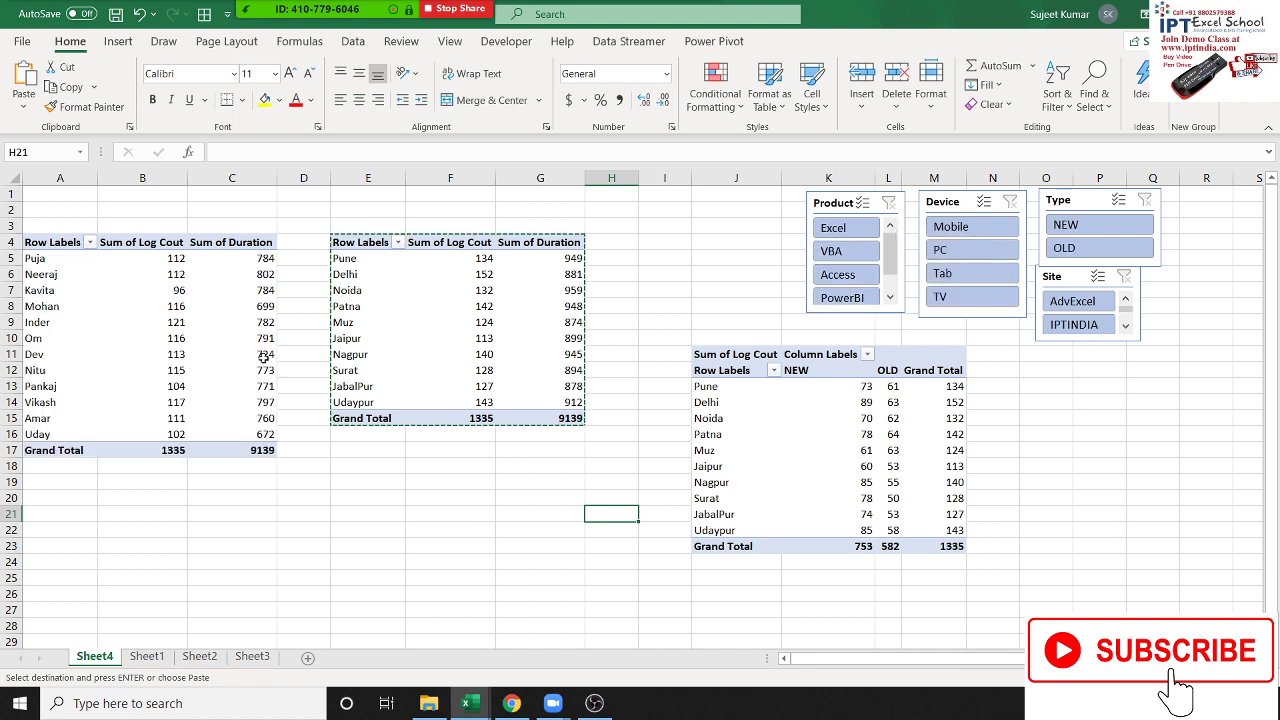
pyautogui.click(390, 297)
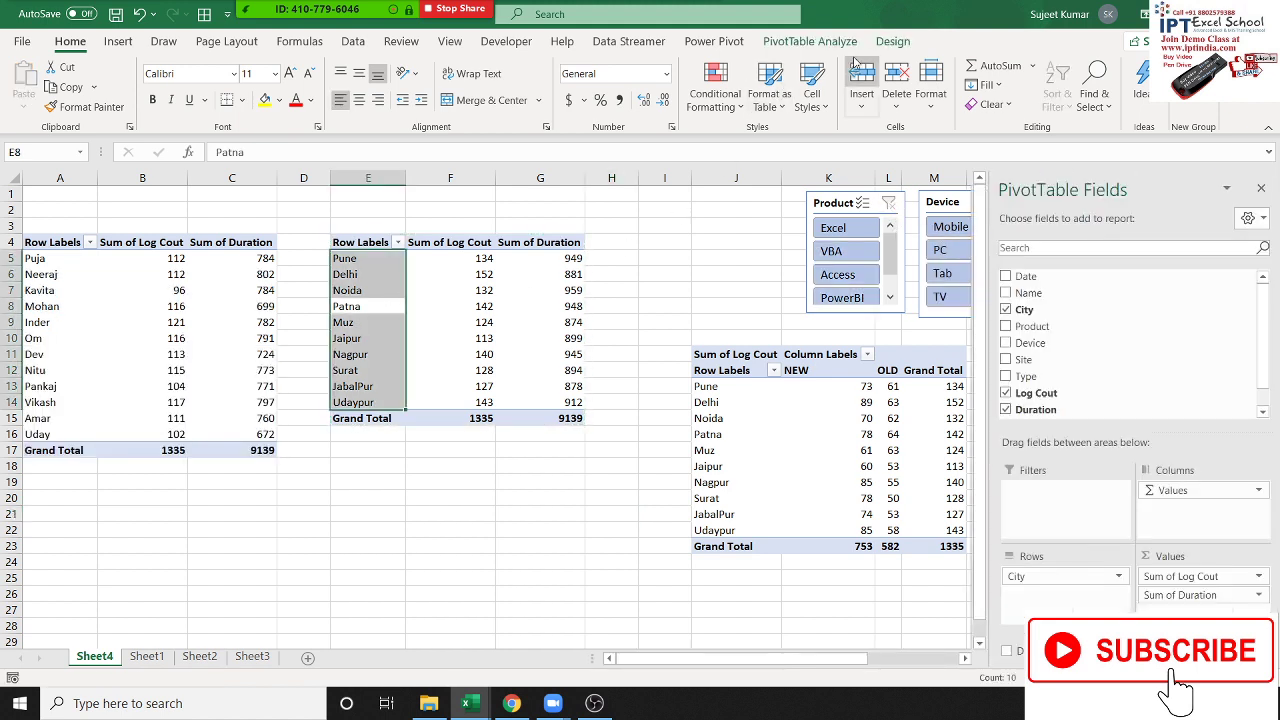
pyautogui.click(890, 44)
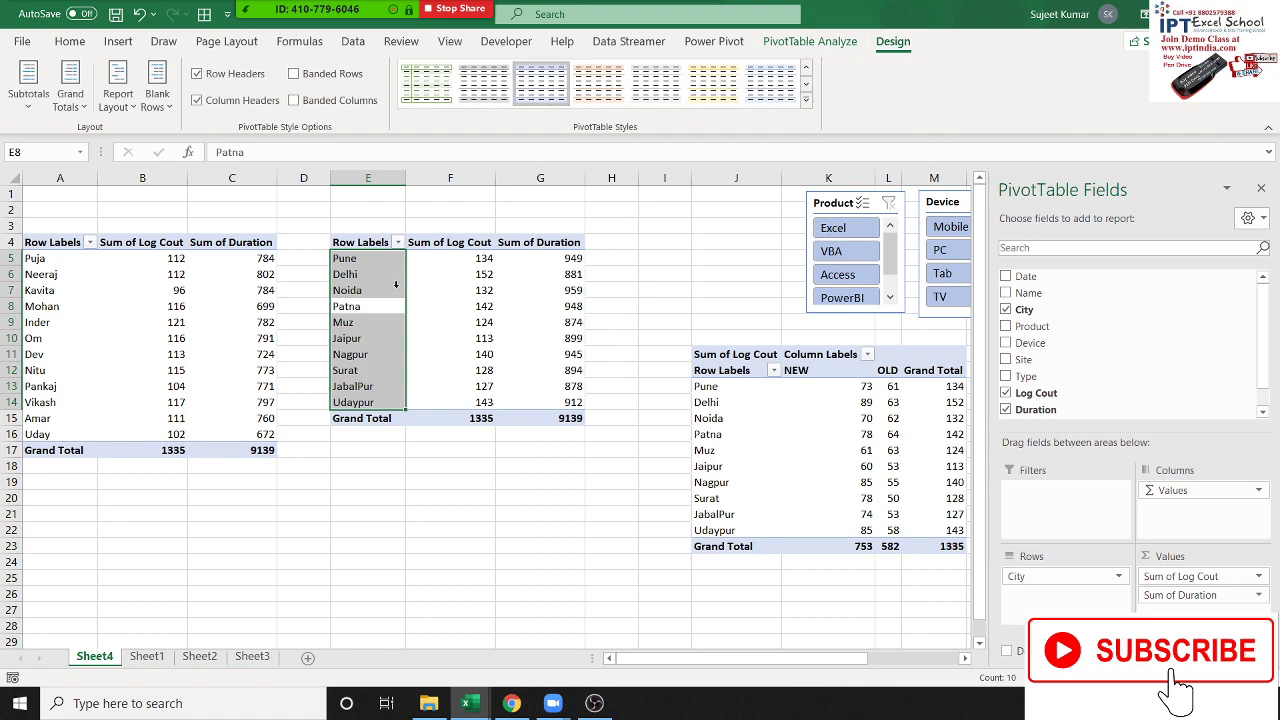
pyautogui.click(810, 44)
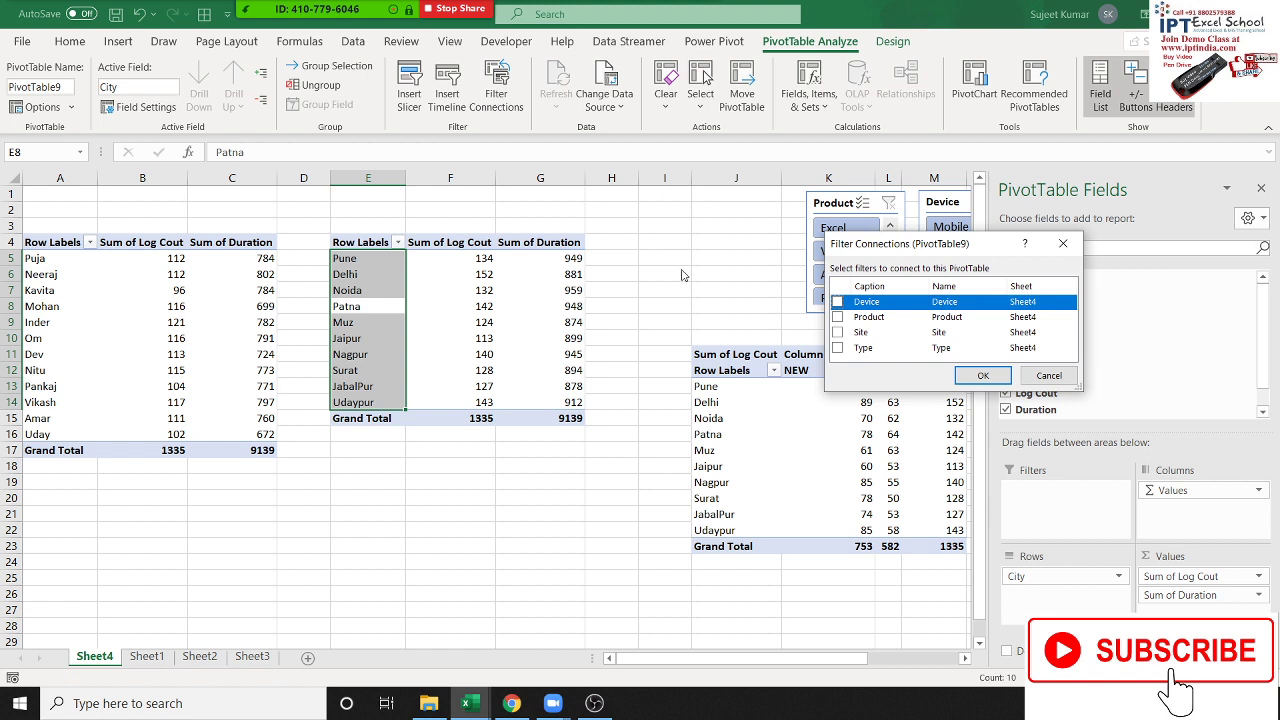
# Connect the Device, Product, Site and Type slicers to the first city pivot.
pyautogui.click(838, 302)
pyautogui.click(838, 317)
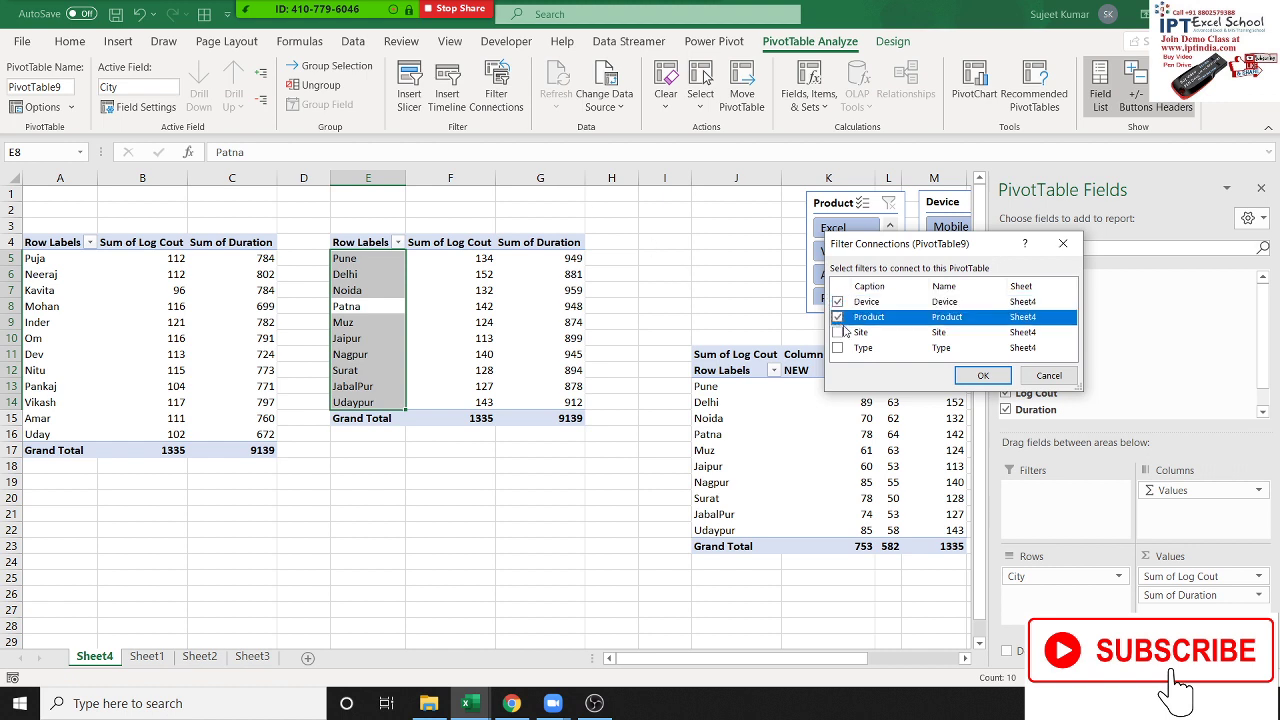
pyautogui.click(838, 332)
pyautogui.click(838, 348)
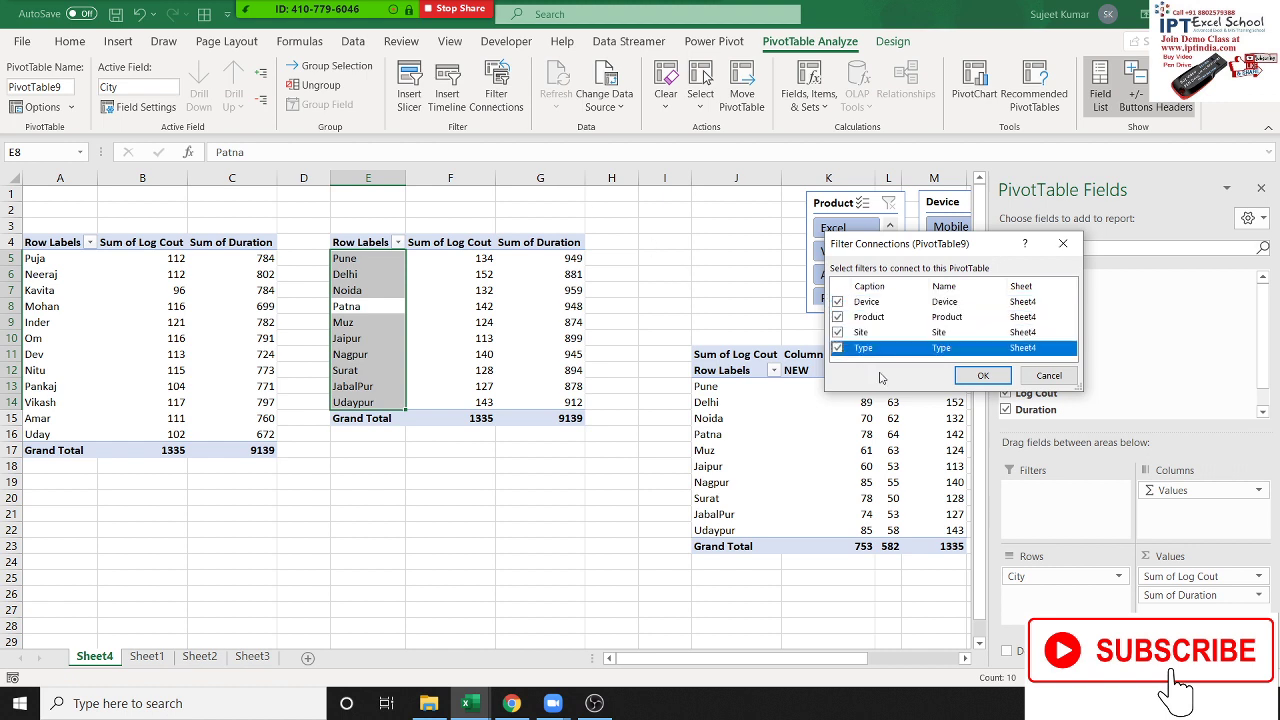
pyautogui.click(969, 376)
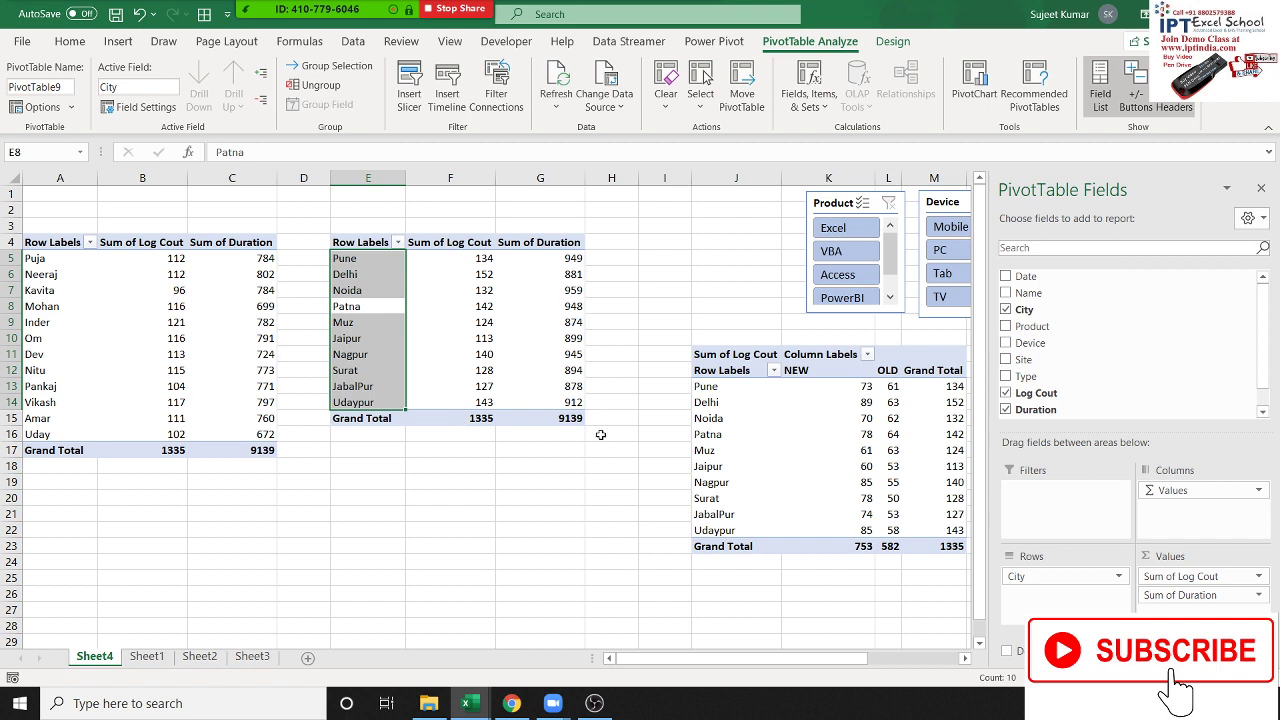
# Connect the Device, Product, Site and Type slicers to the copied Type-split pivot.
pyautogui.click(748, 425)
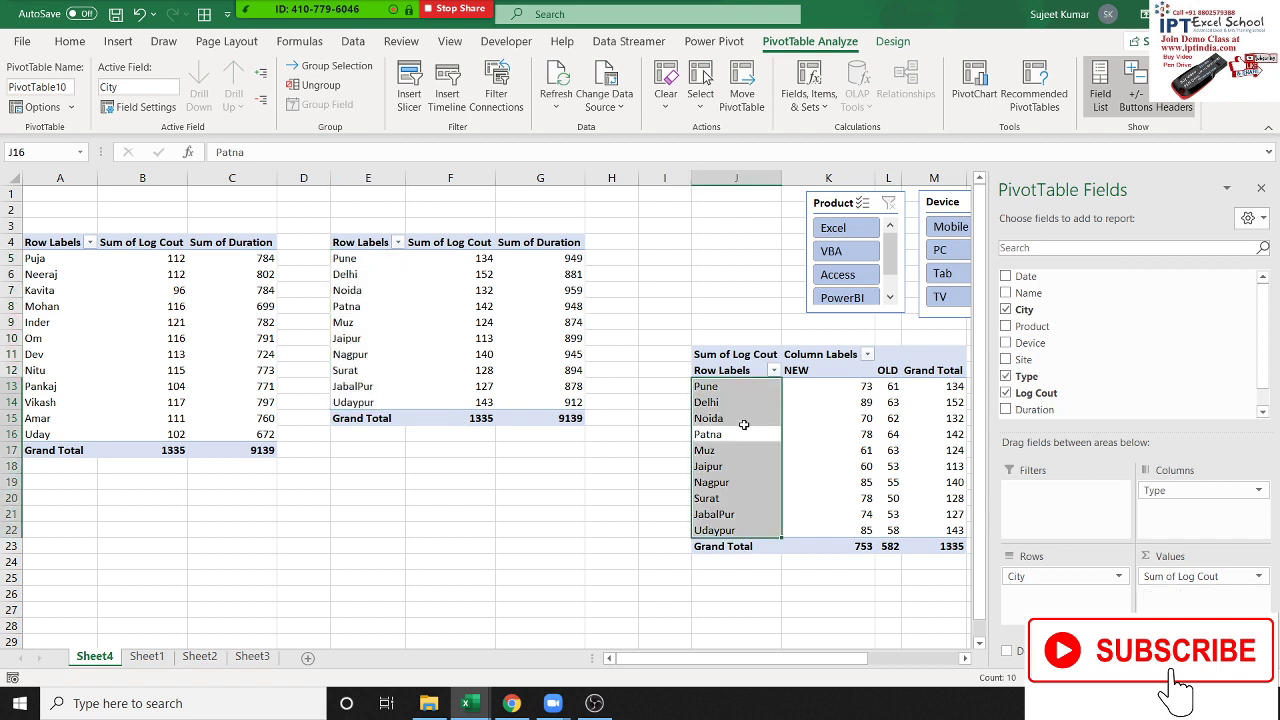
pyautogui.click(490, 104)
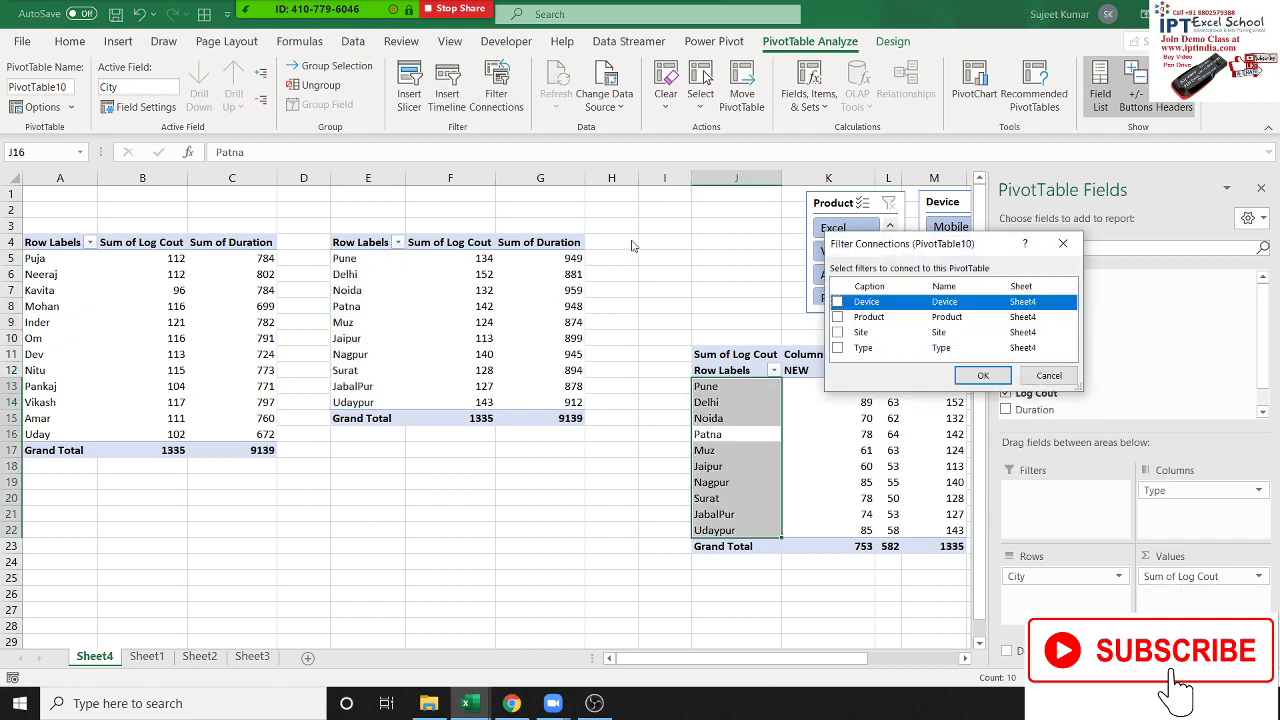
pyautogui.click(838, 302)
pyautogui.click(837, 317)
pyautogui.click(837, 332)
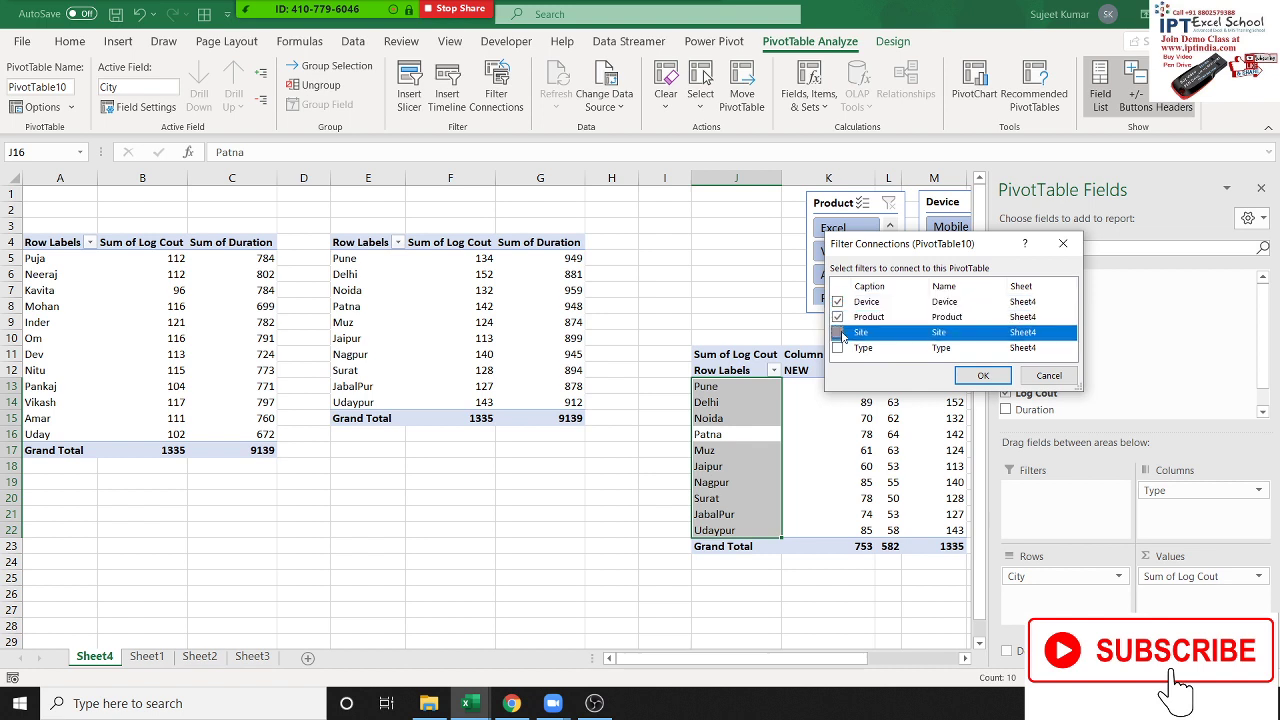
pyautogui.click(845, 348)
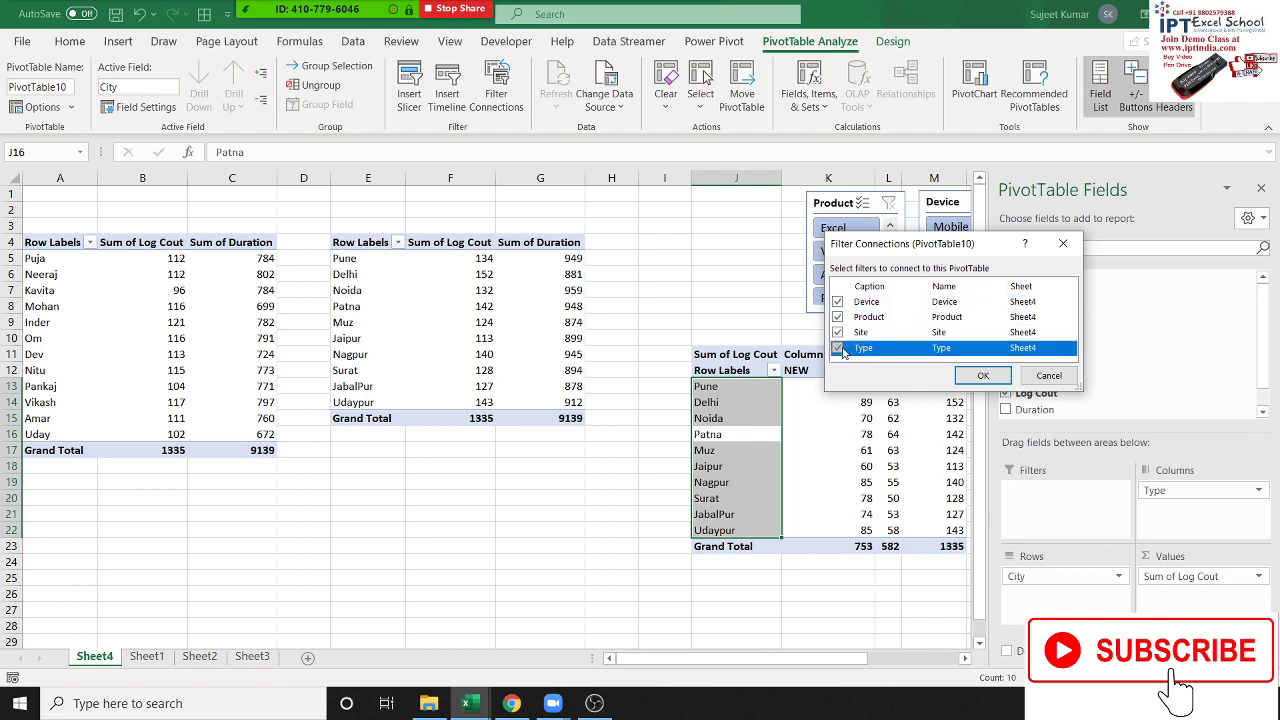
pyautogui.click(983, 375)
pyautogui.click(624, 482)
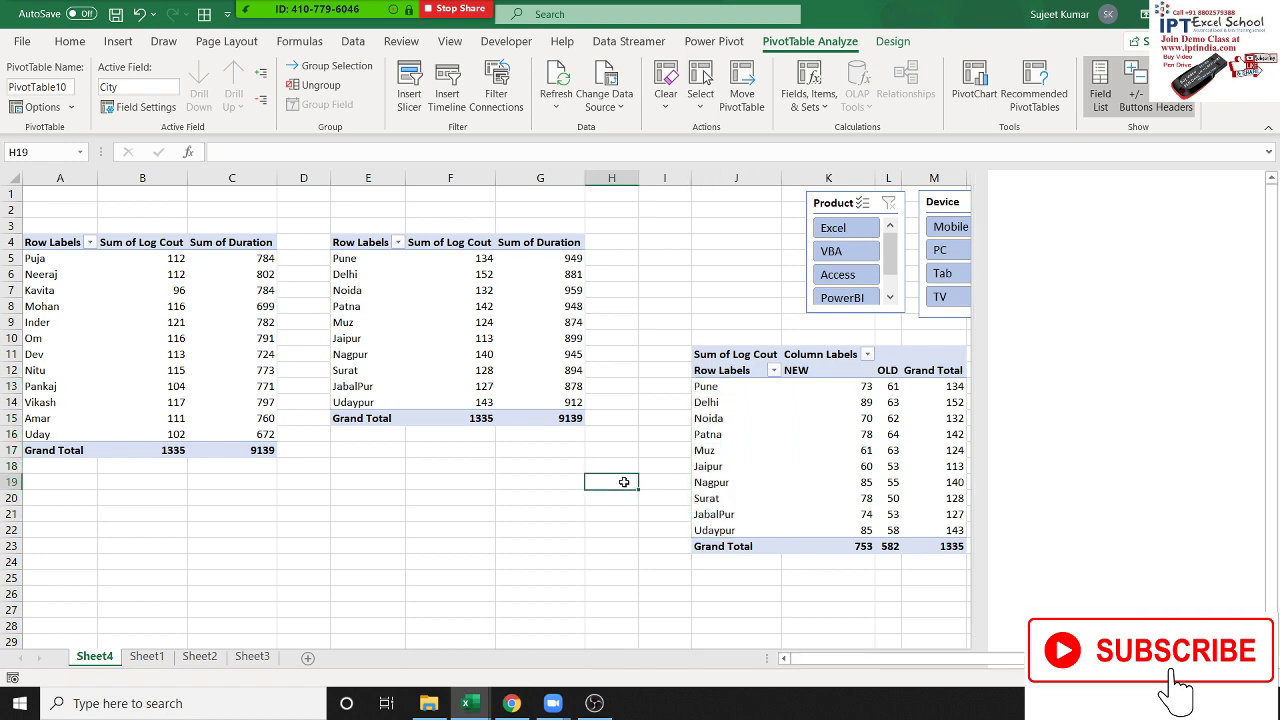
# Filter all pivots to the Excel product, OLD type and IPTINDIA site.
pyautogui.click(848, 229)
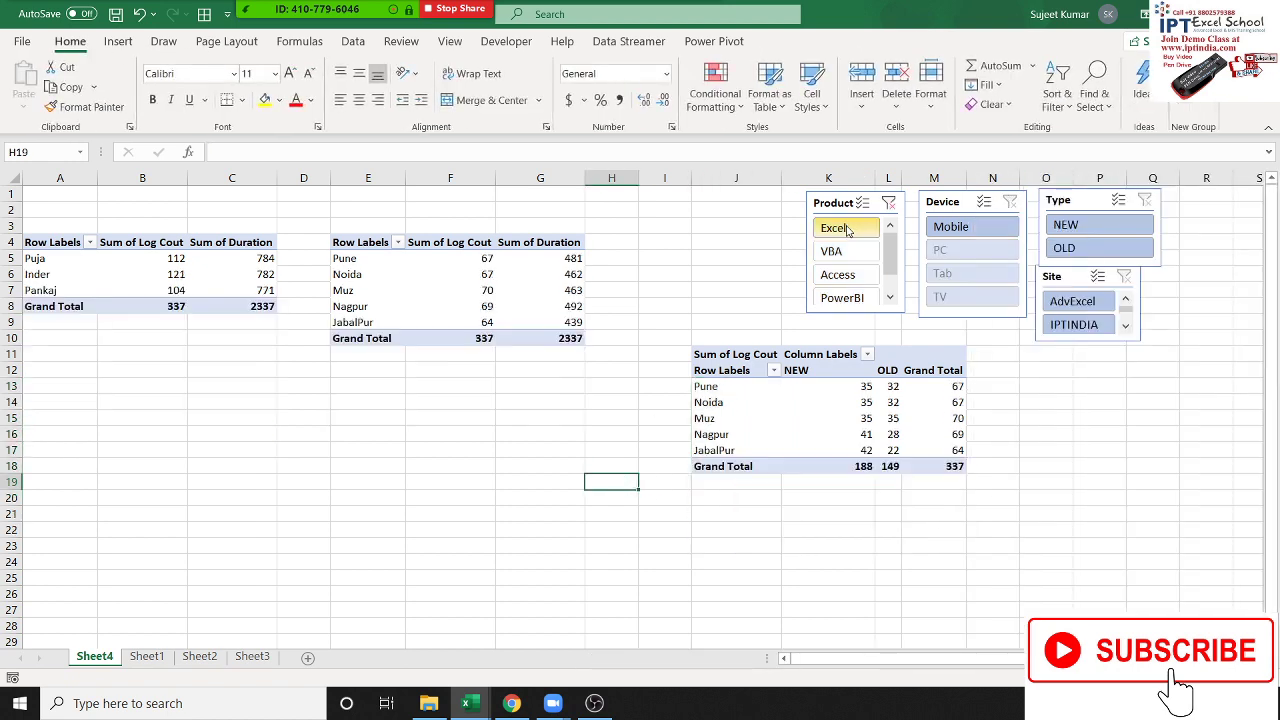
pyautogui.click(1074, 251)
pyautogui.click(1099, 326)
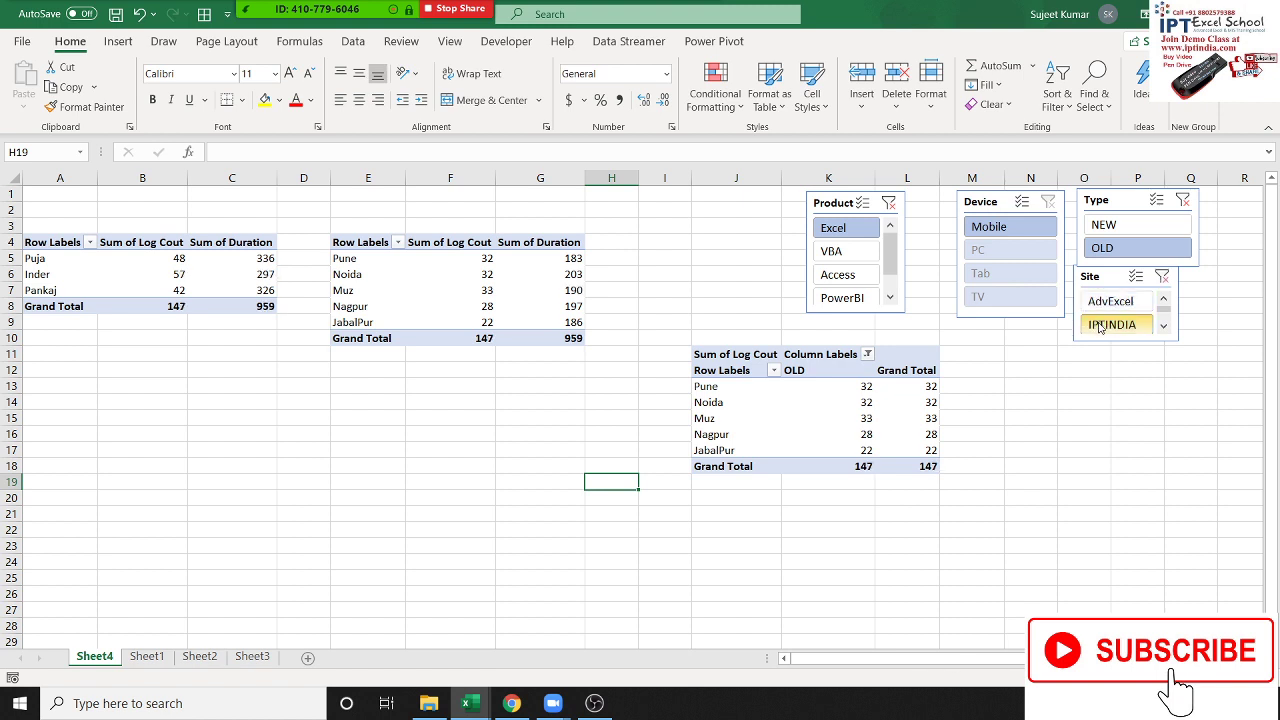
# Clear the Site, Type, Product and Device slicer filters and select the Name pivot.
pyautogui.click(1161, 277)
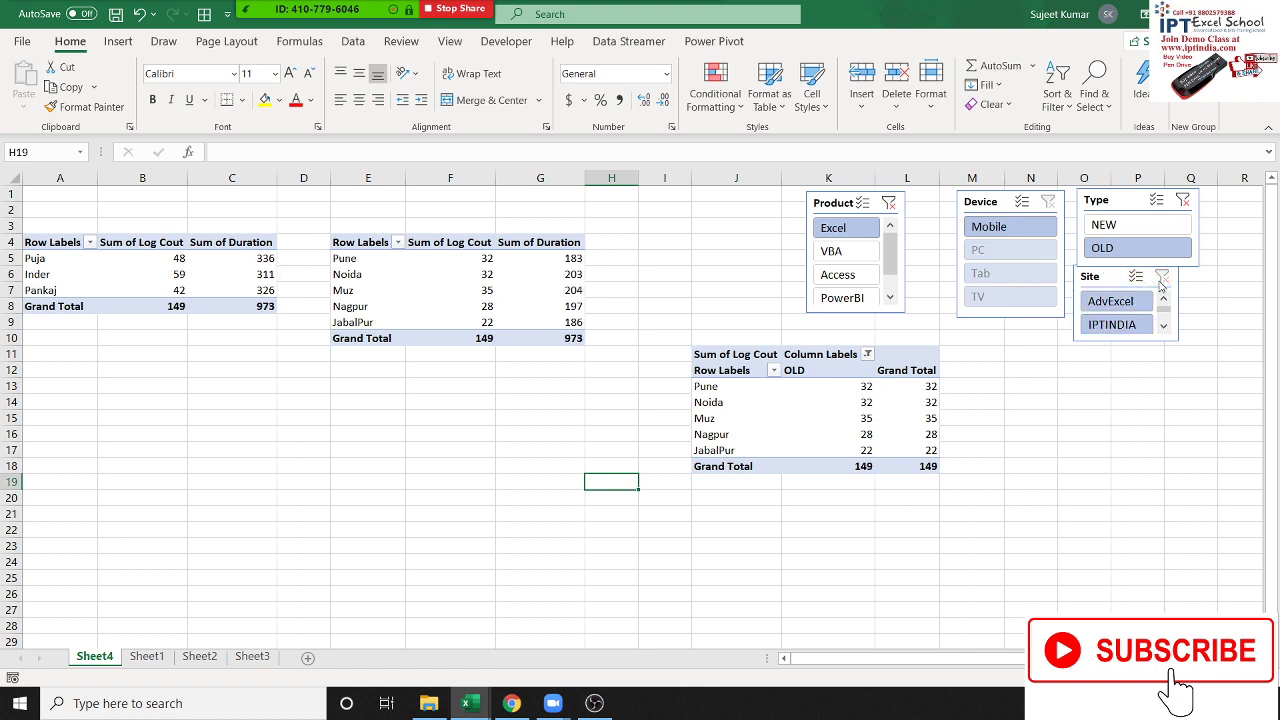
pyautogui.click(1183, 200)
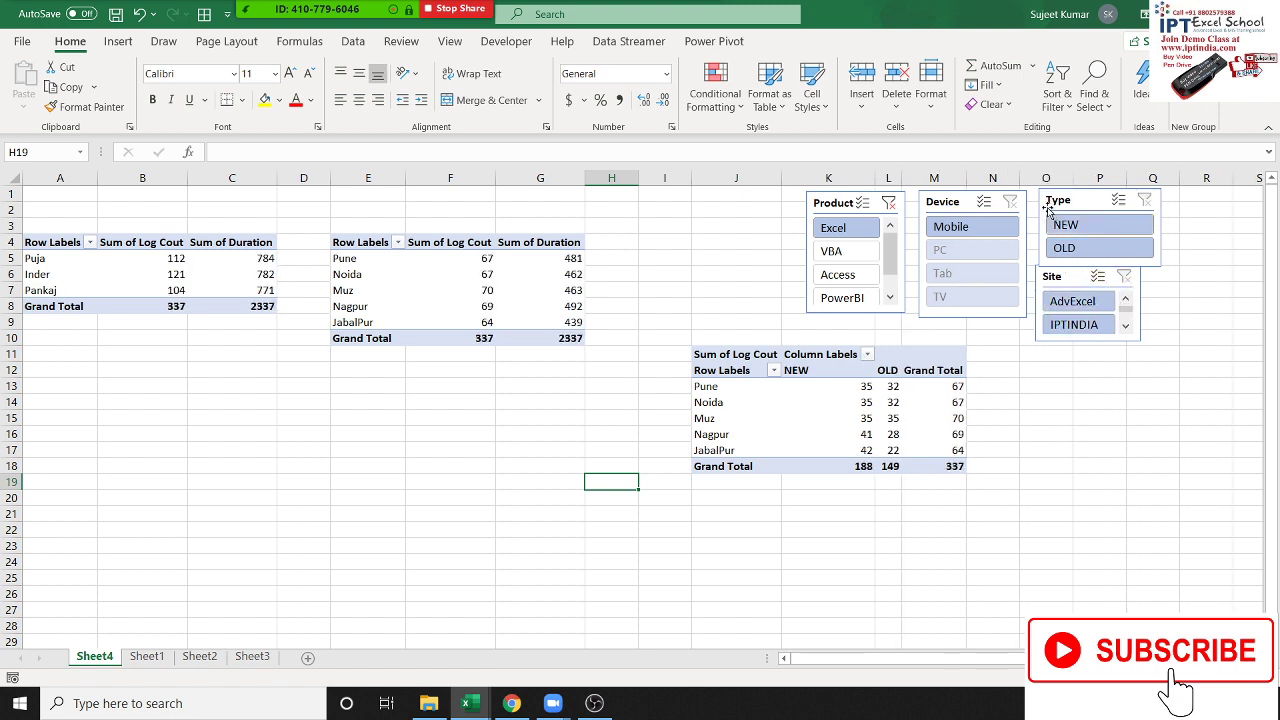
pyautogui.click(1011, 203)
pyautogui.click(889, 204)
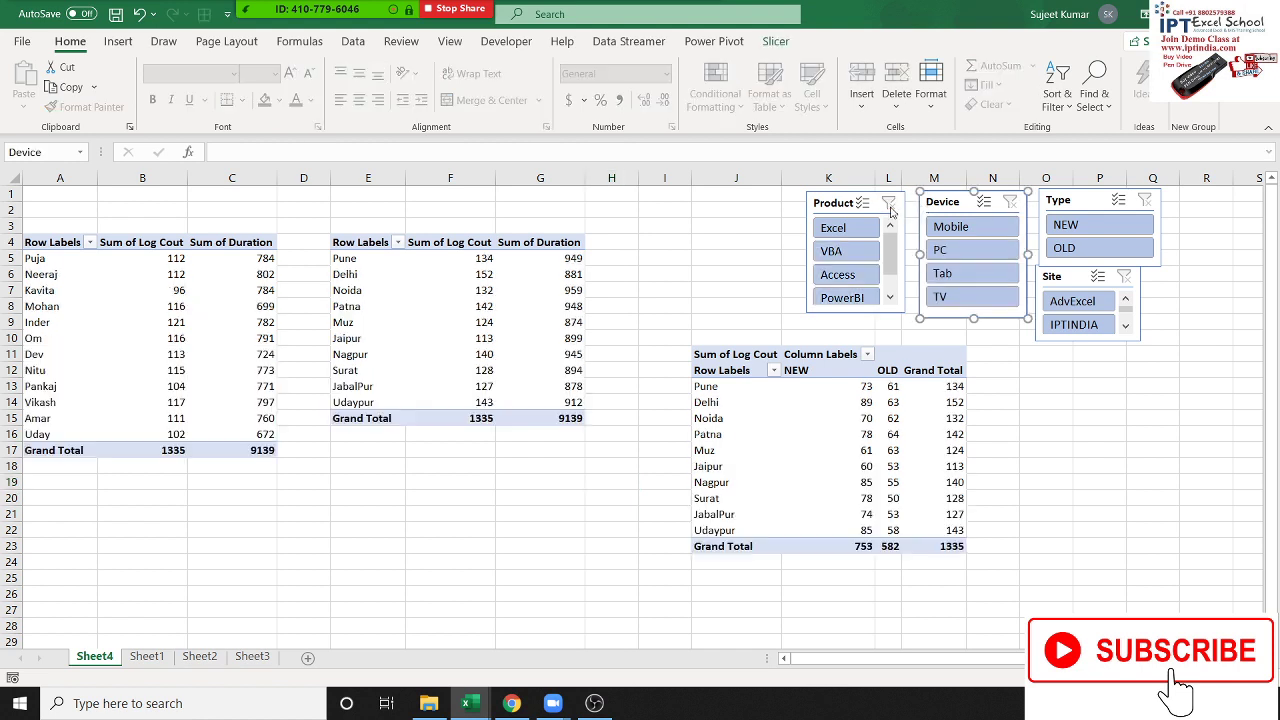
pyautogui.click(245, 290)
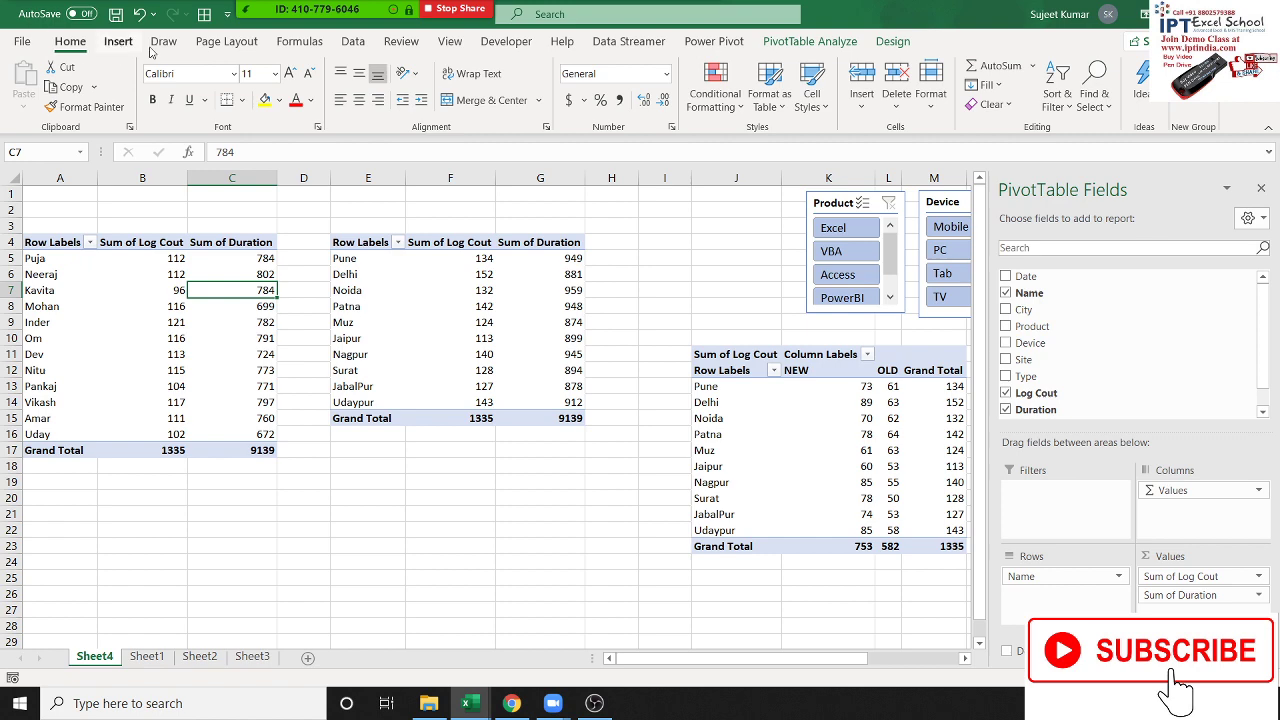
# Insert a Clustered Column PivotChart from the Name pivot table.
pyautogui.click(810, 41)
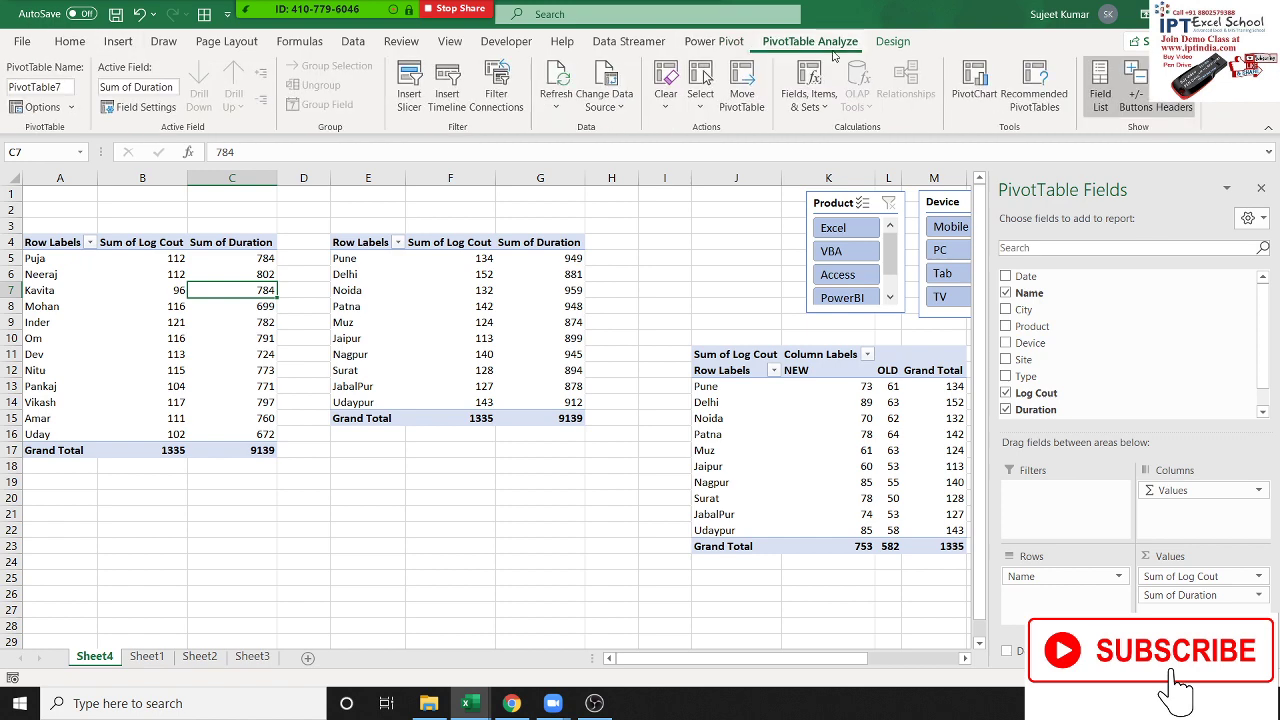
pyautogui.click(986, 96)
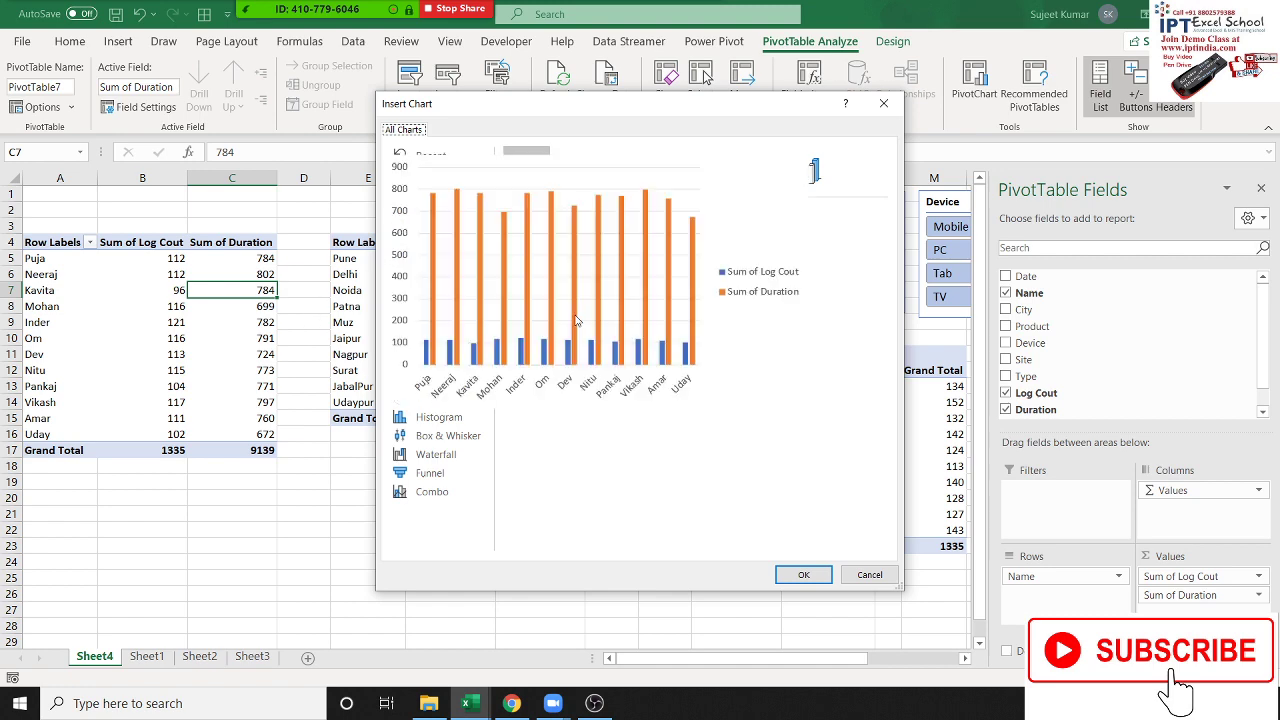
pyautogui.click(803, 576)
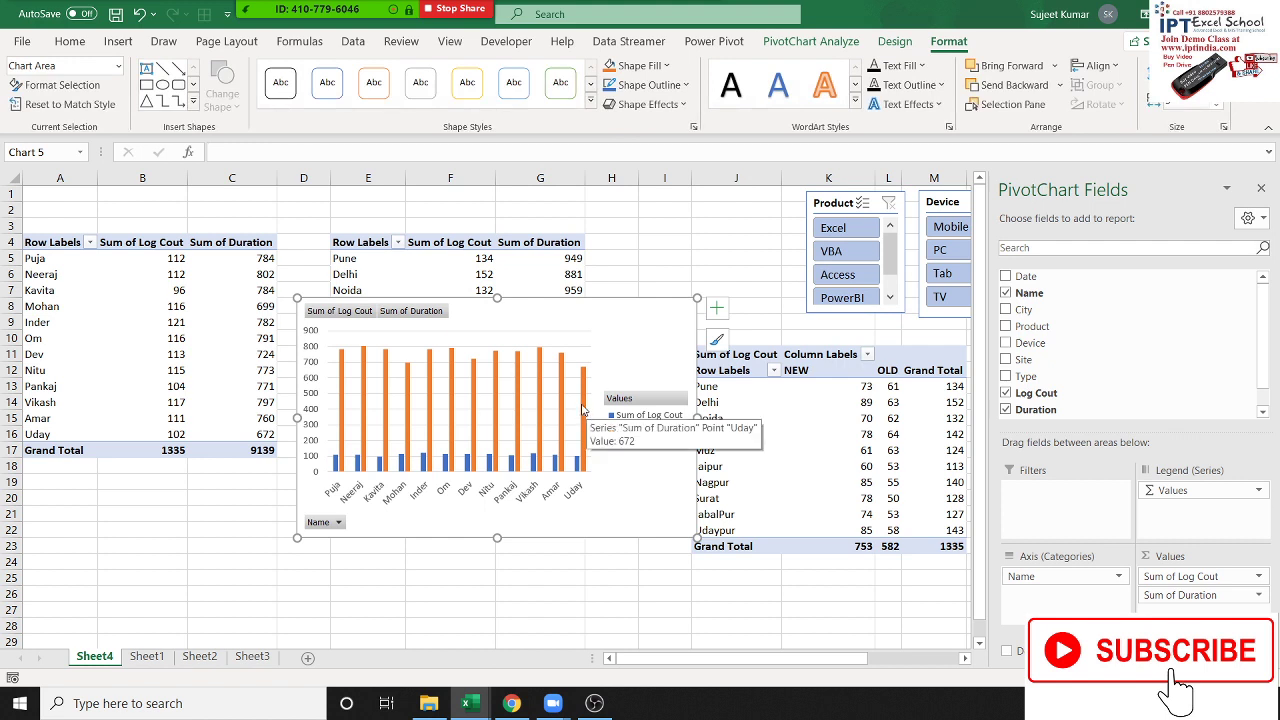
pyautogui.click(582, 408)
# Change Sum of Duration to a secondary-axis line, then cut the combo chart from Sheet4.
pyautogui.rightClick(582, 408)
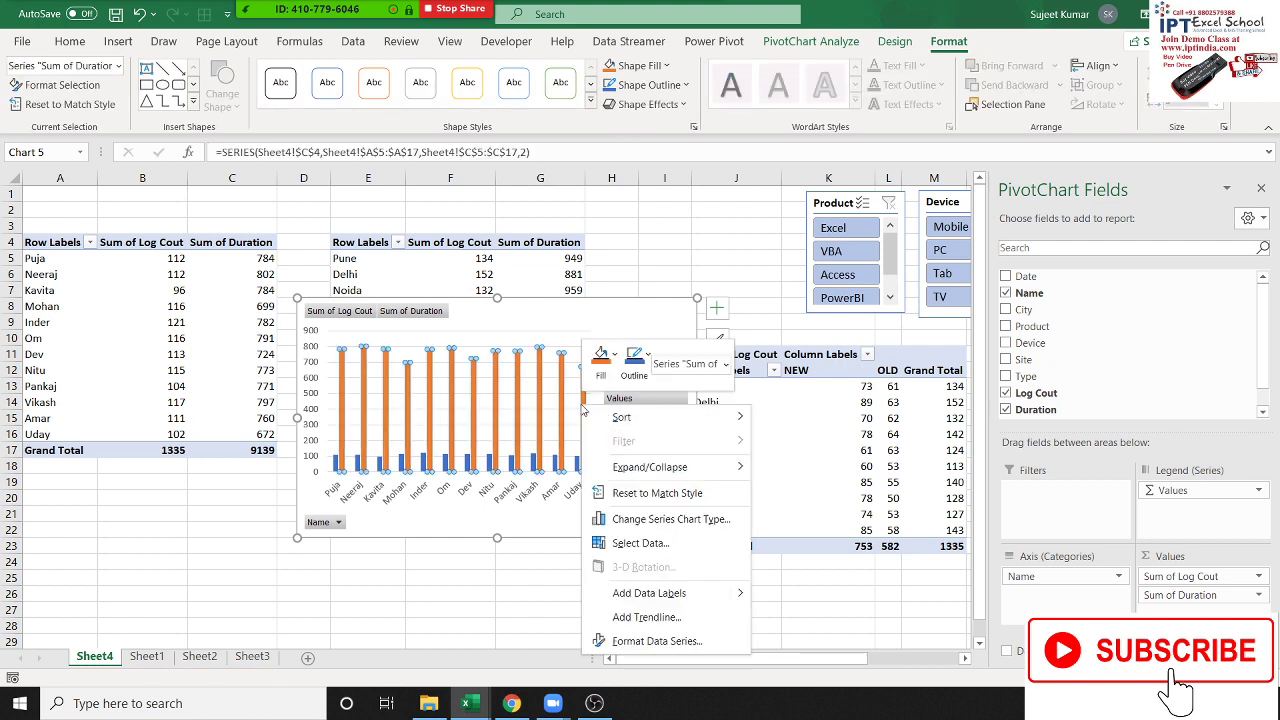
pyautogui.click(662, 519)
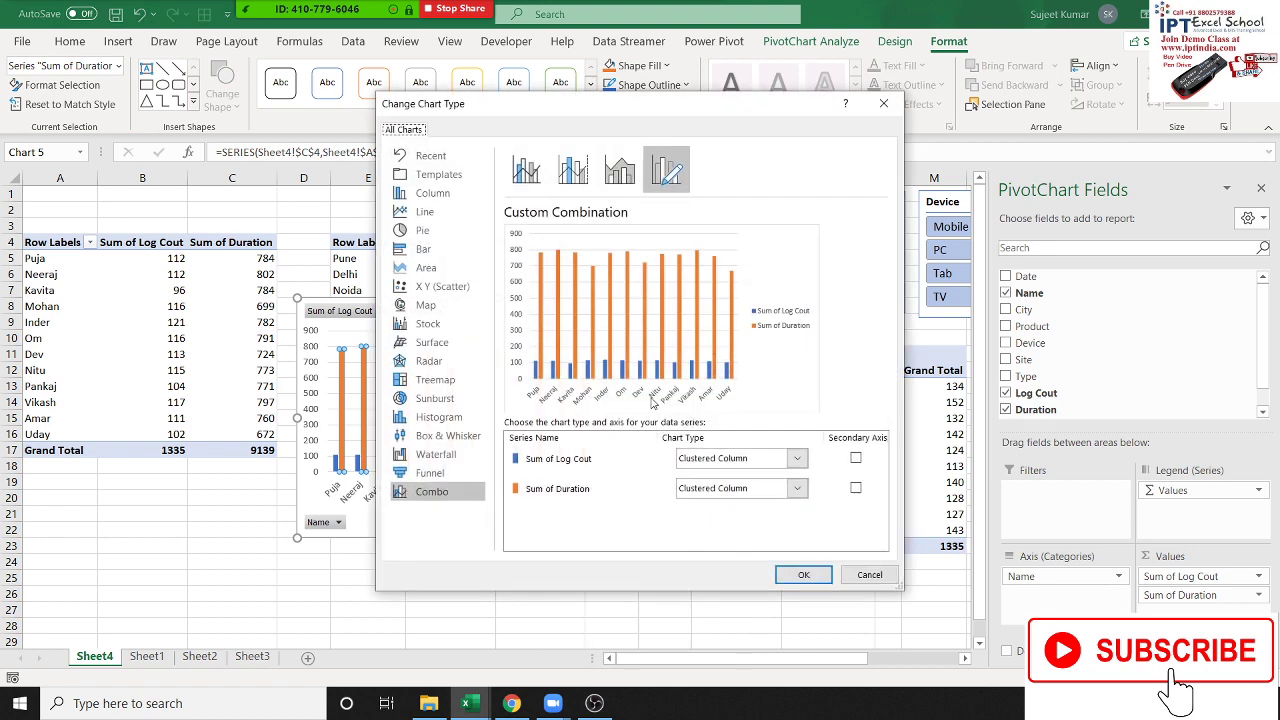
pyautogui.click(755, 494)
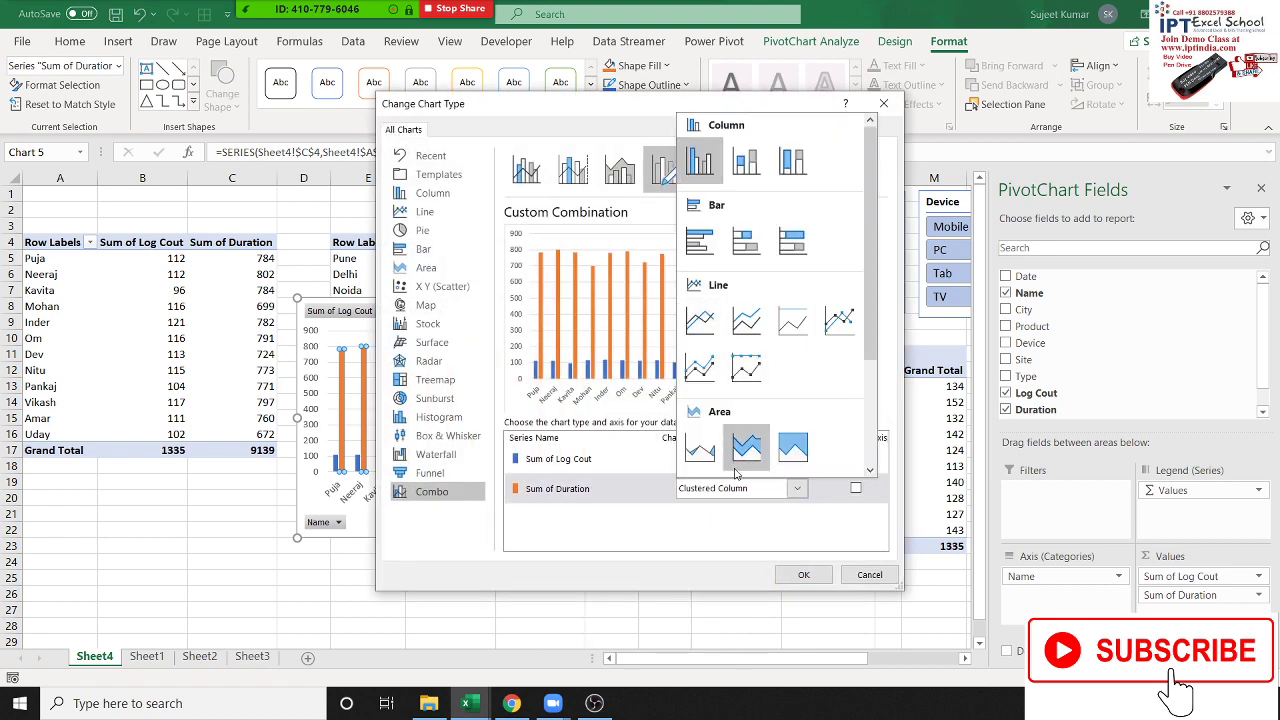
pyautogui.click(700, 322)
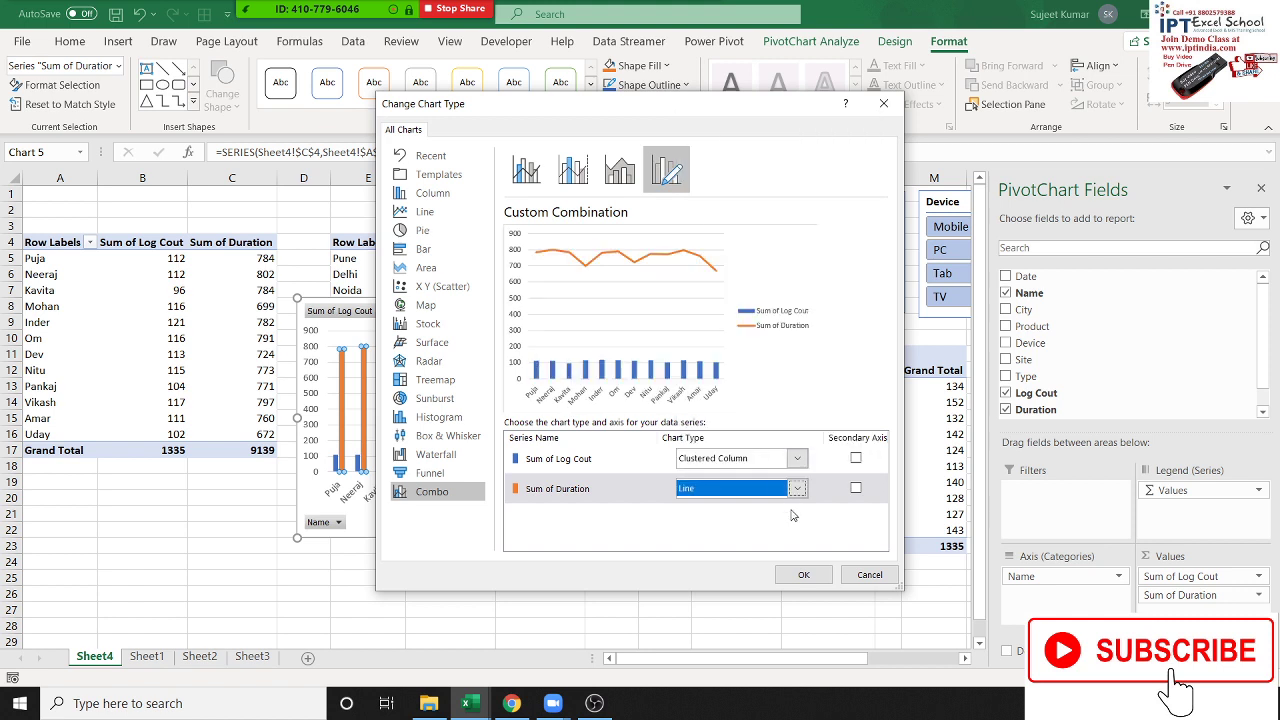
pyautogui.click(857, 490)
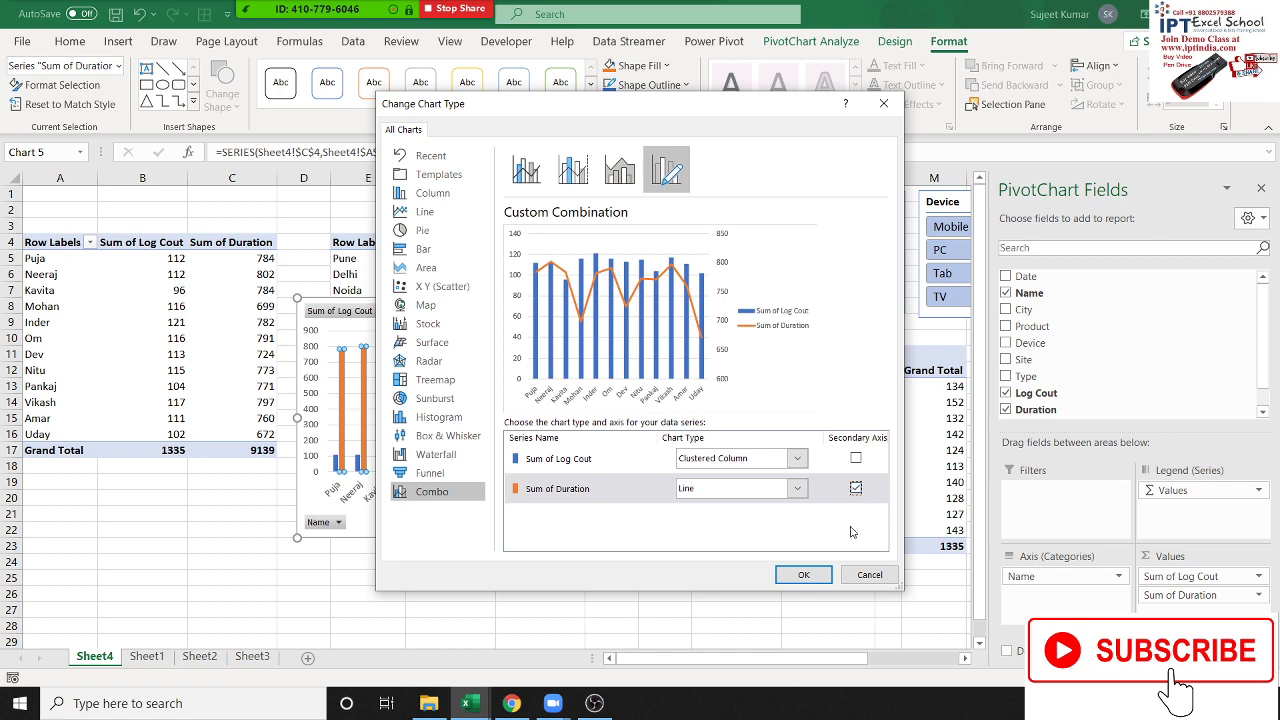
pyautogui.click(815, 576)
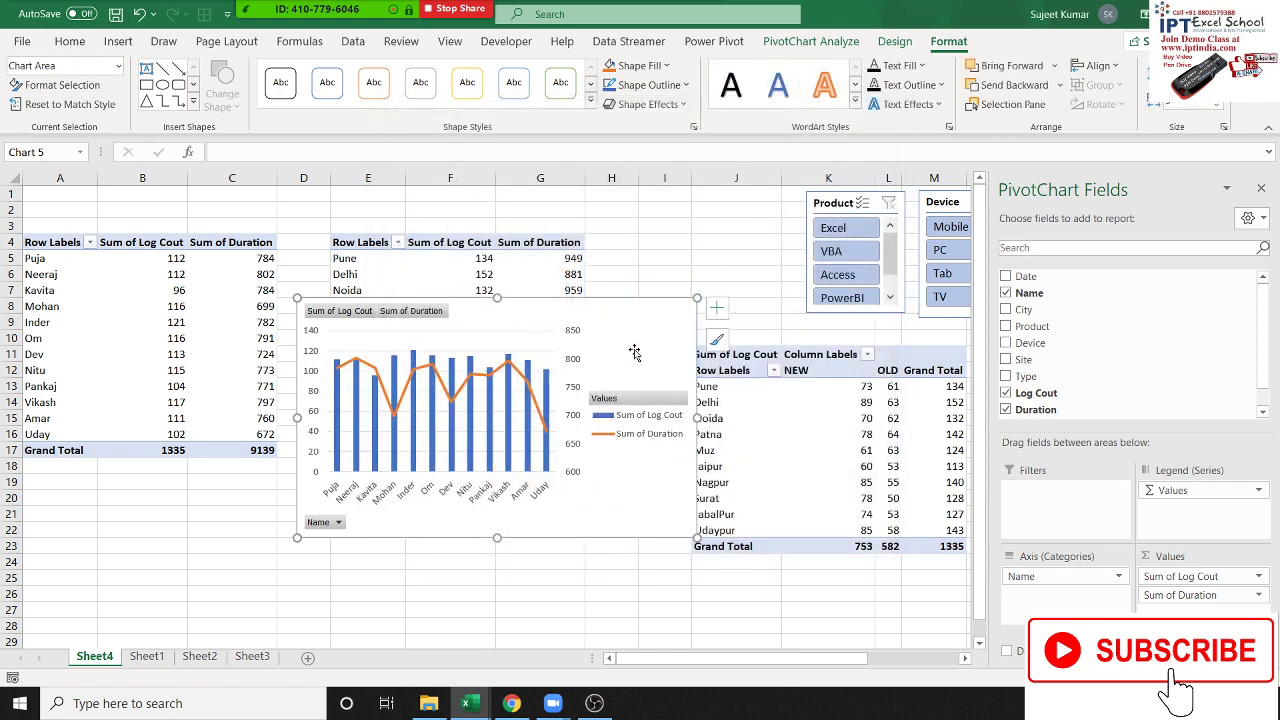
pyautogui.press('Delete')
# Rename Sheet2 to 'Summary' and paste the combo PivotChart at cell A1.
pyautogui.click(150, 656)
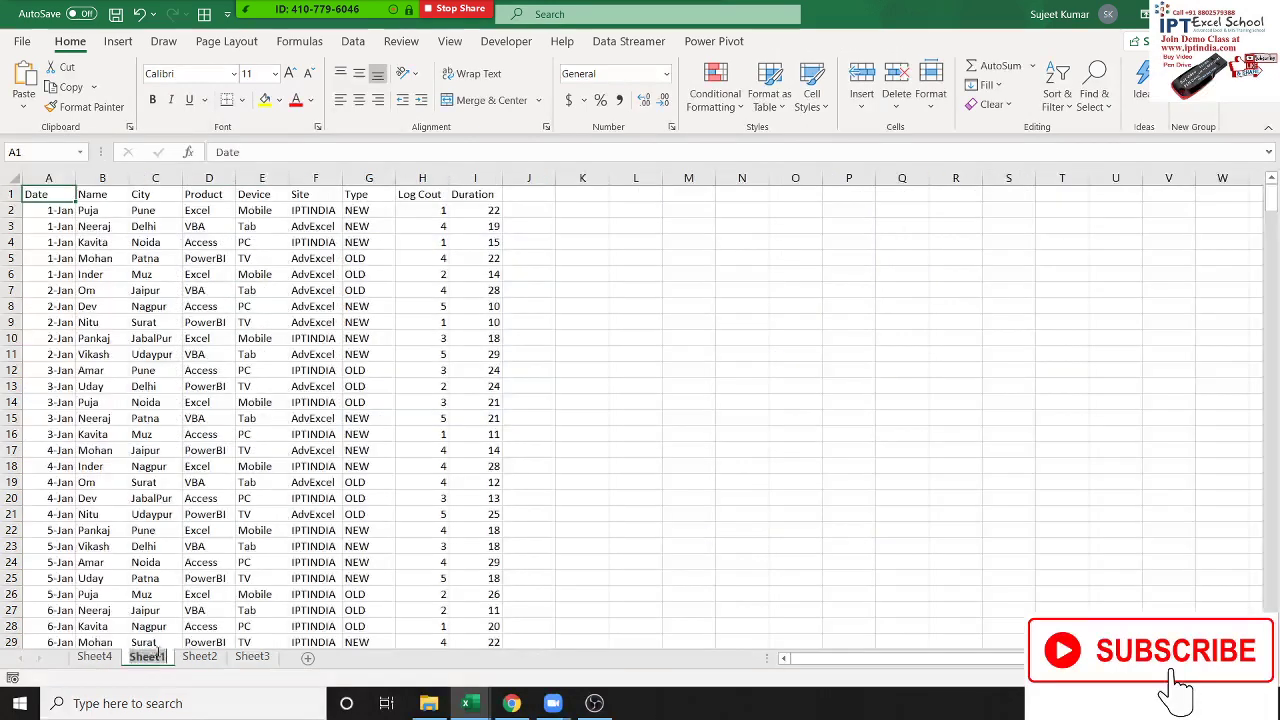
pyautogui.click(197, 657)
pyautogui.doubleClick(197, 657)
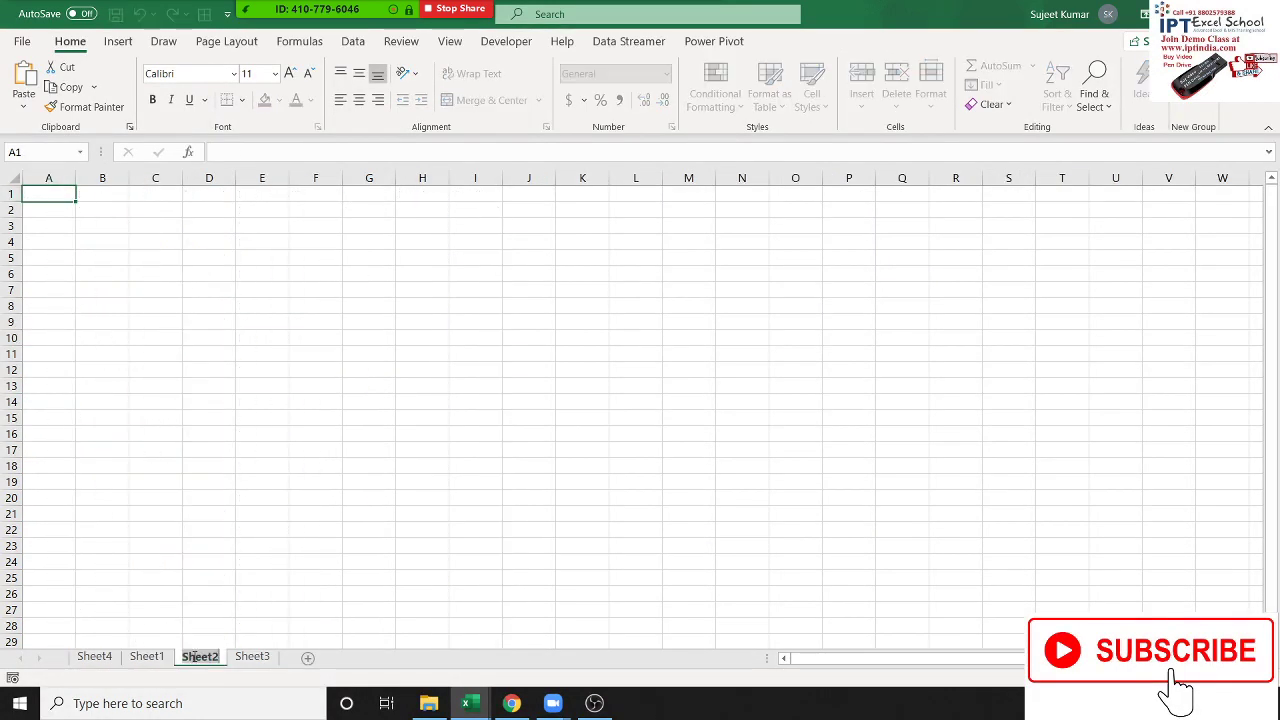
pyautogui.write('Sum')
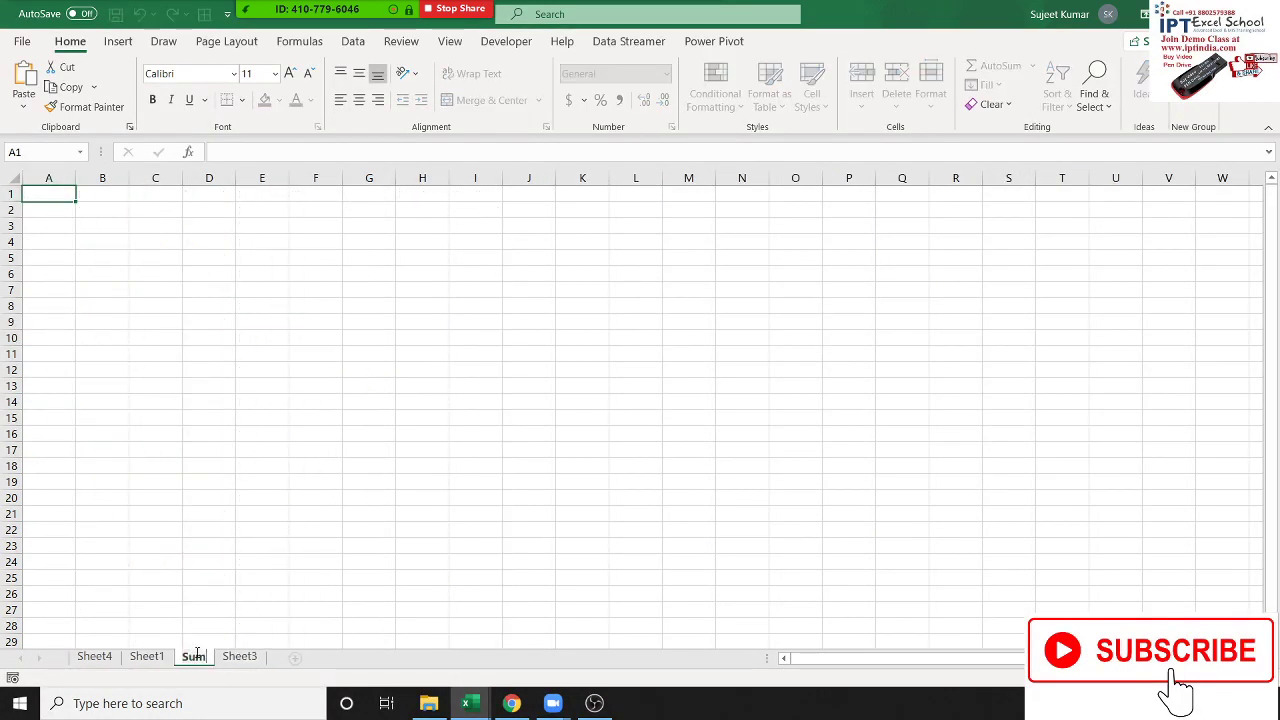
pyautogui.write('mary')
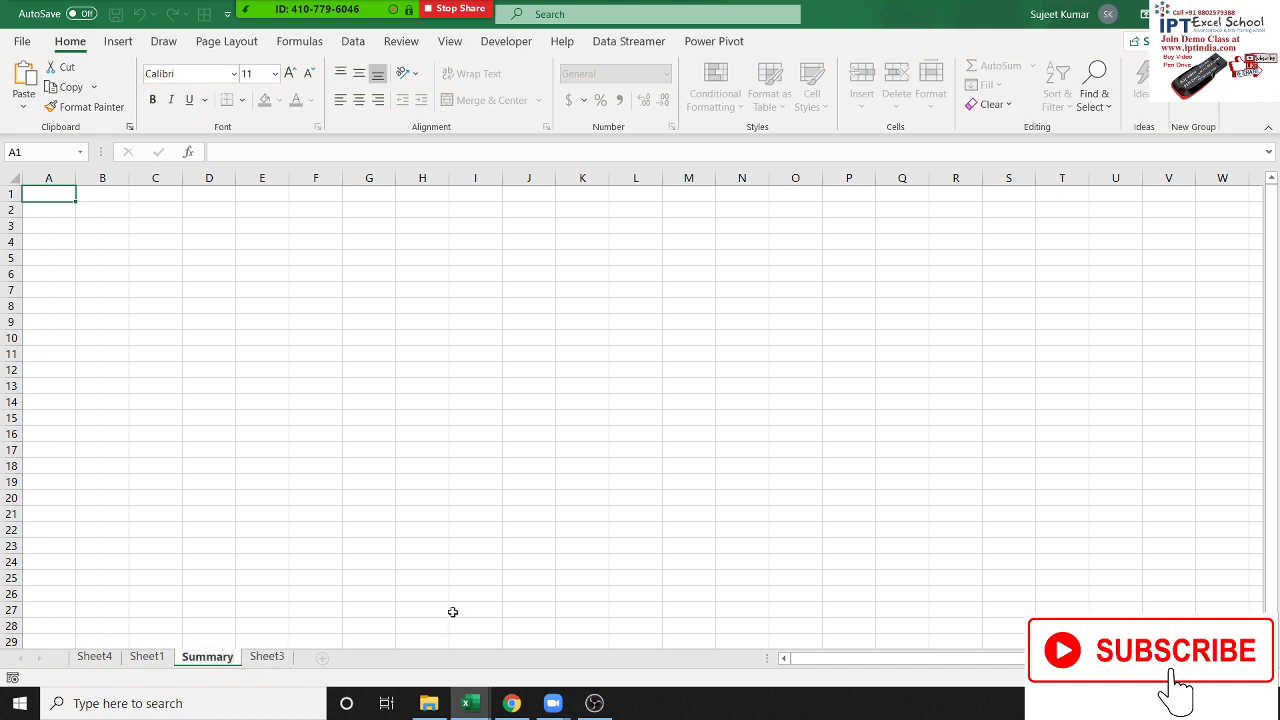
pyautogui.click(376, 455)
pyautogui.hotkey('ctrl', 'Home')
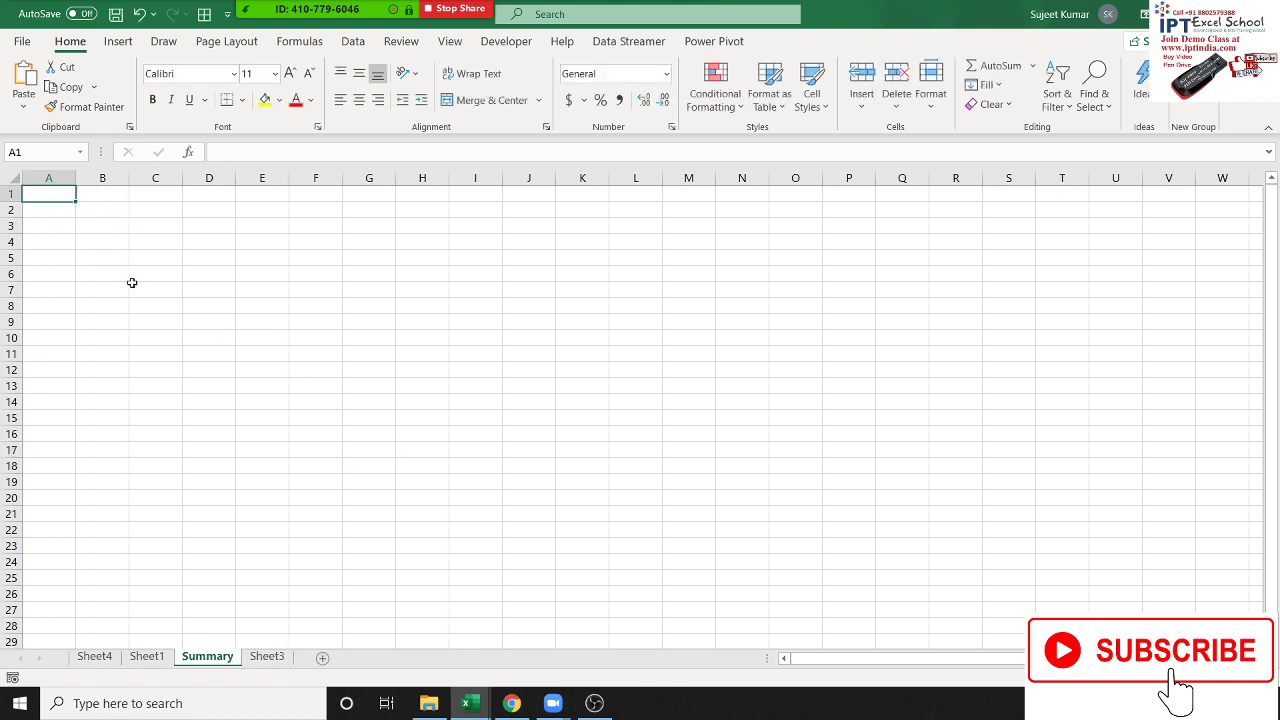
pyautogui.hotkey('ctrl', 'v')
pyautogui.click(425, 449)
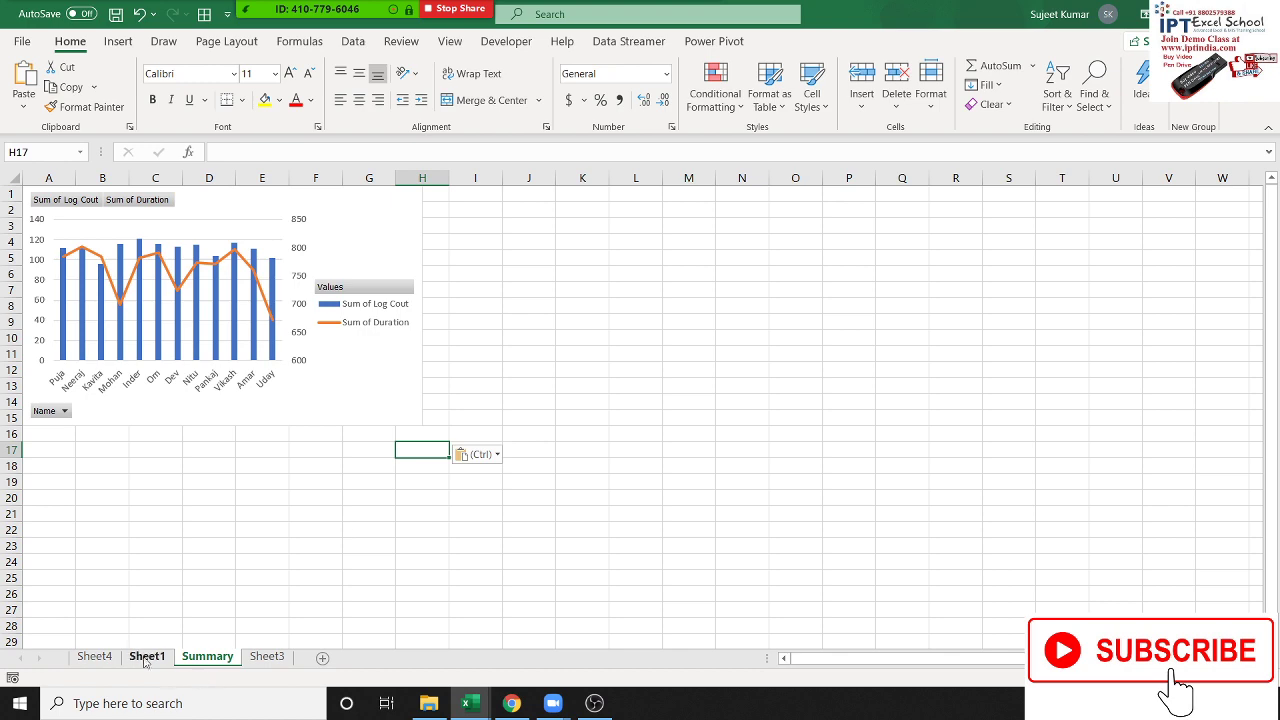
# Insert a Doughnut PivotChart from the City pivot table on Sheet4.
pyautogui.click(94, 656)
pyautogui.click(464, 354)
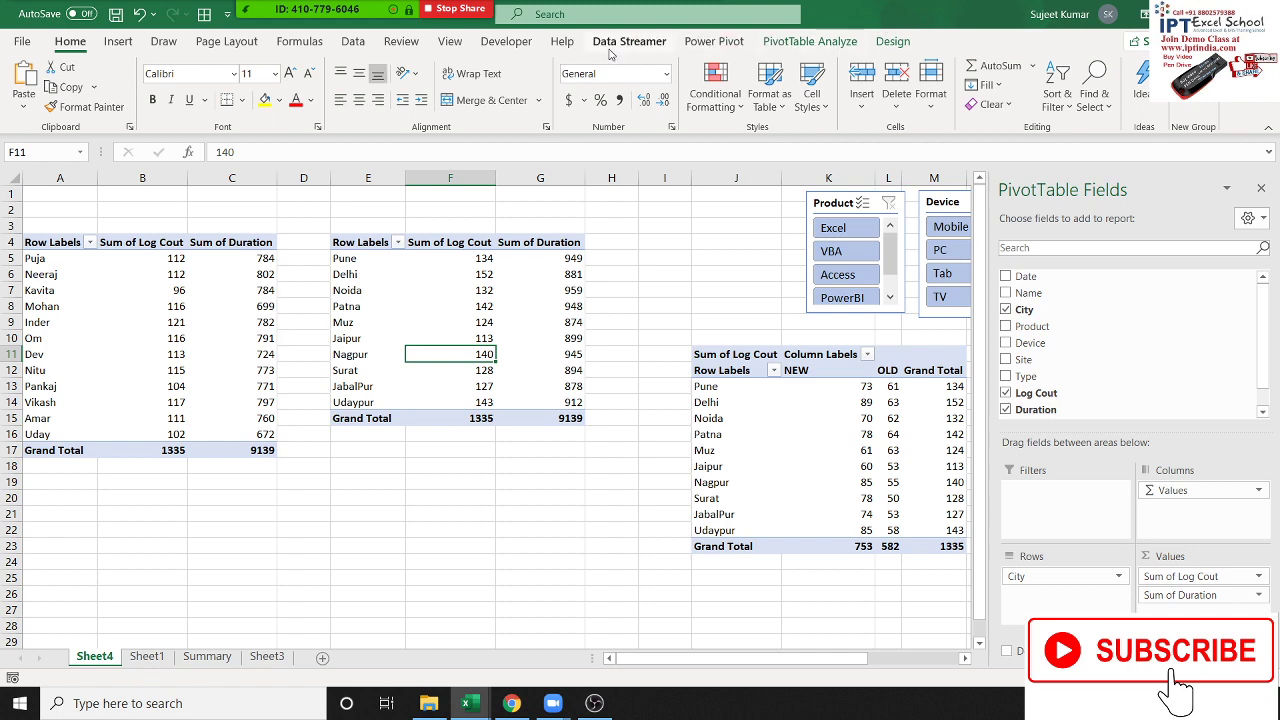
pyautogui.click(882, 42)
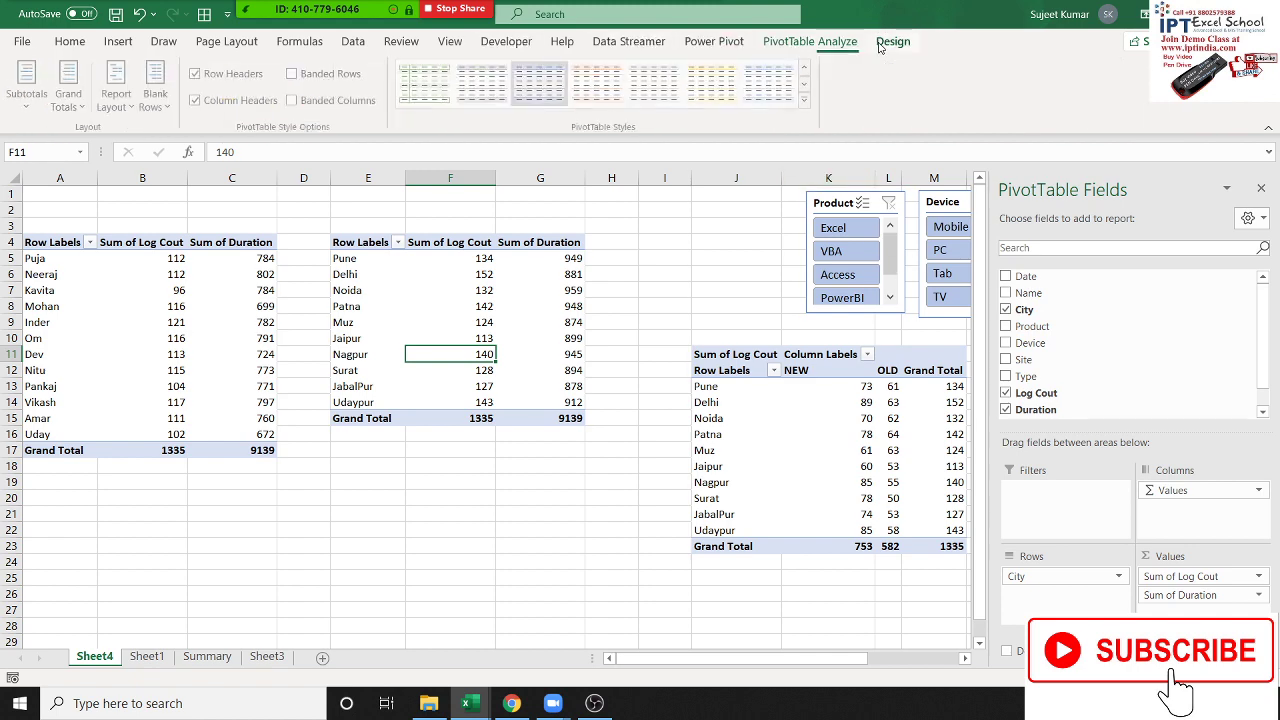
pyautogui.click(810, 41)
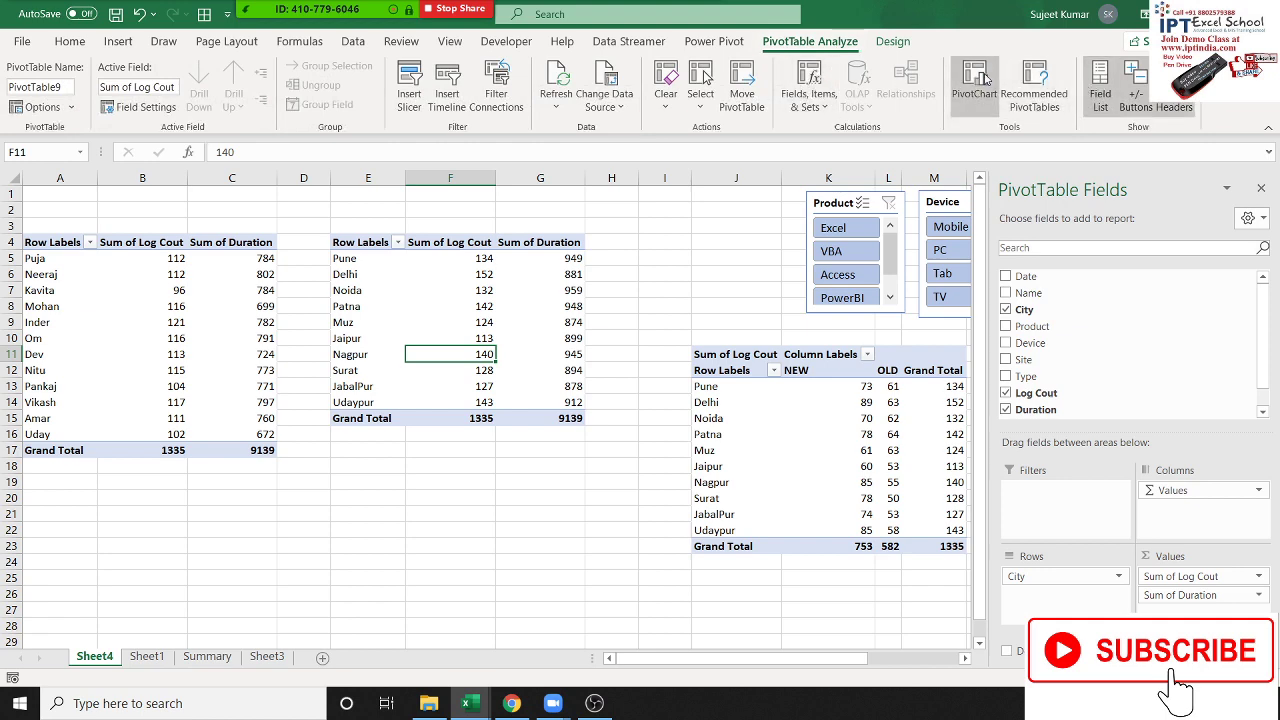
pyautogui.click(970, 85)
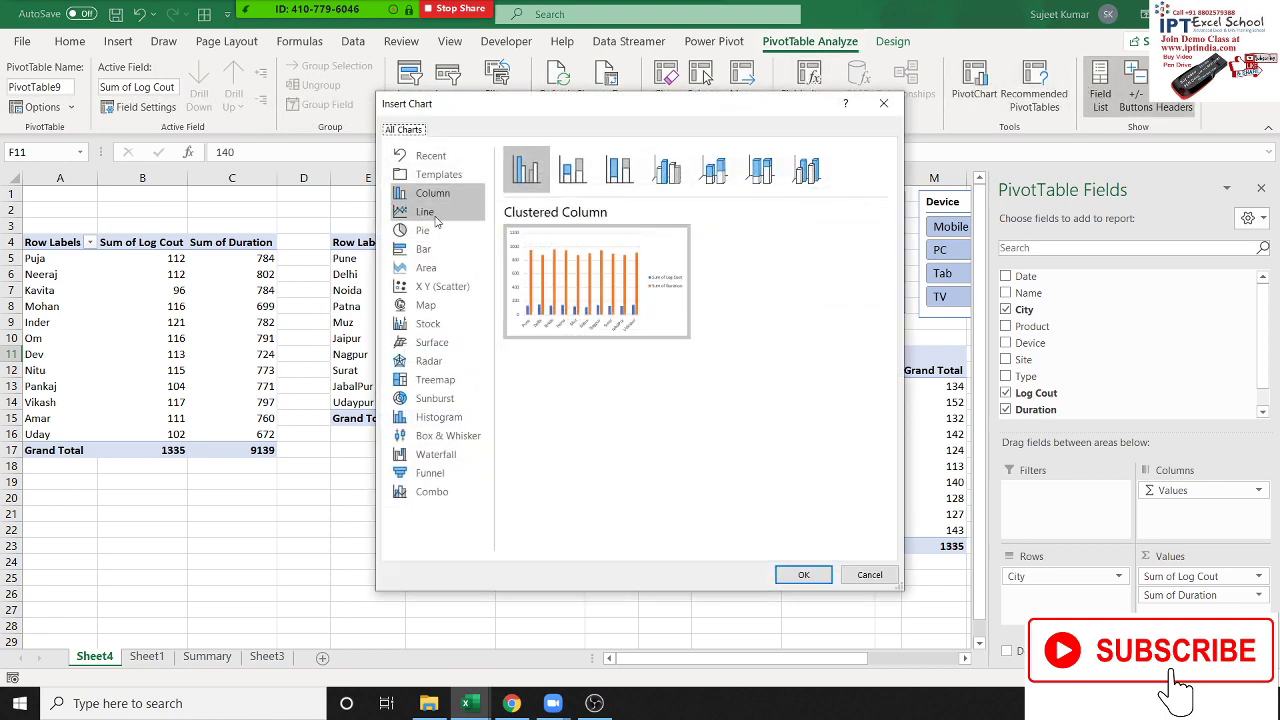
pyautogui.click(437, 233)
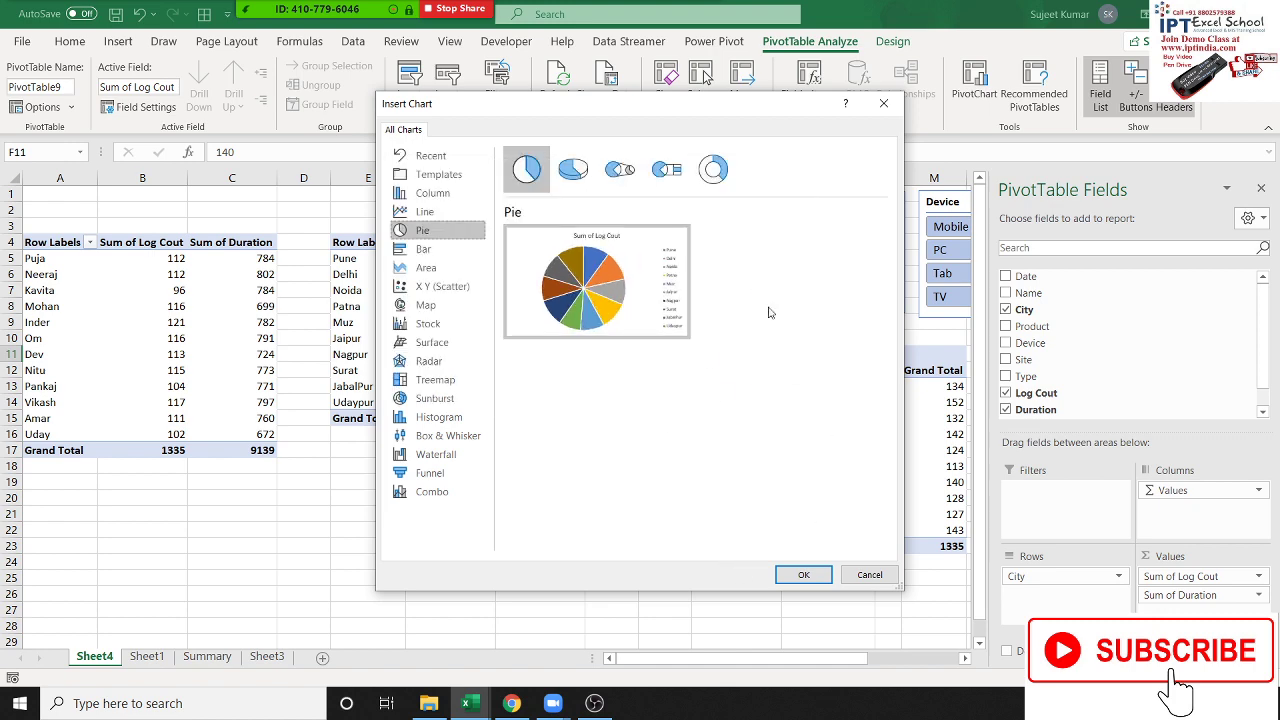
pyautogui.click(713, 169)
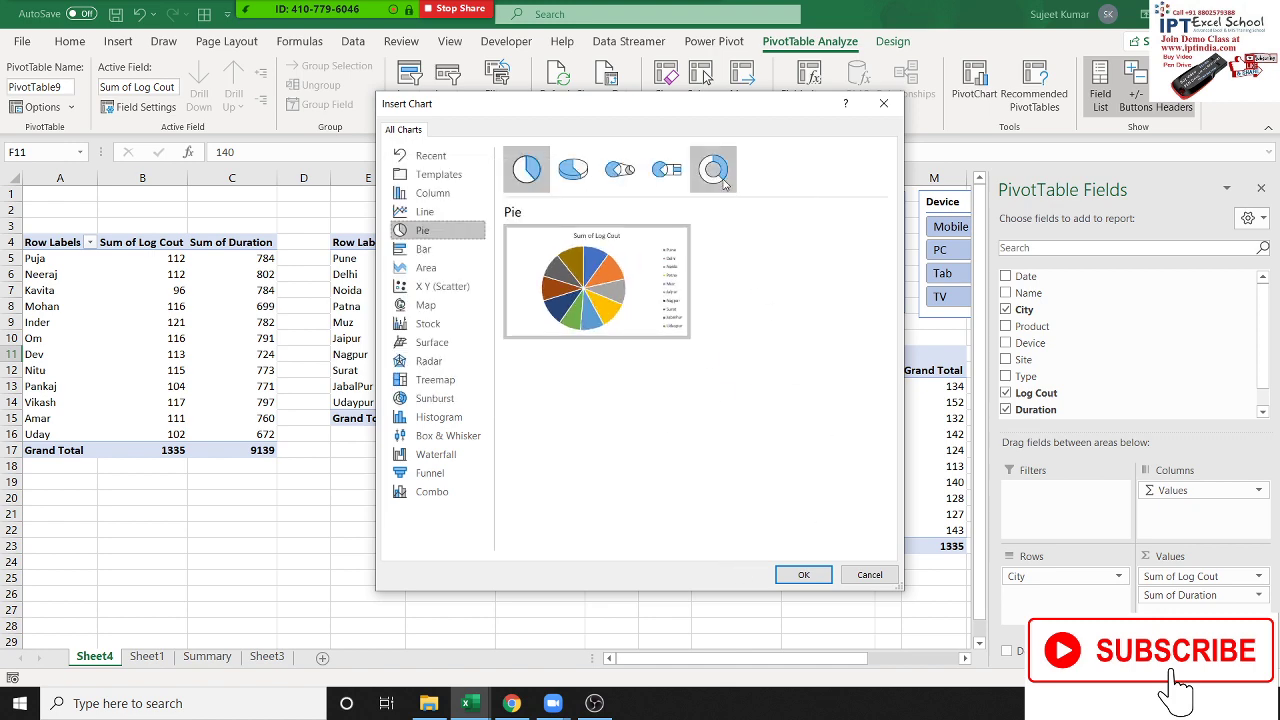
pyautogui.click(805, 576)
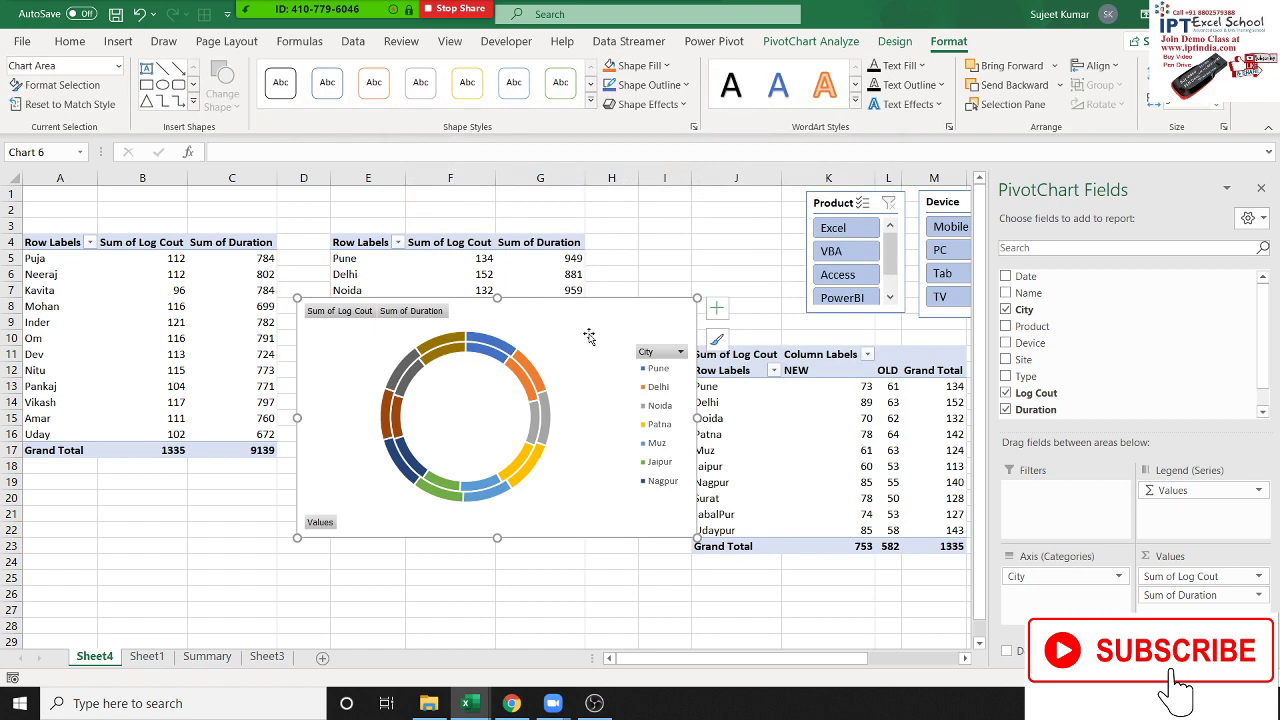
# Move the doughnut chart to the Summary sheet at I1, beside the combo chart.
pyautogui.press('Delete')
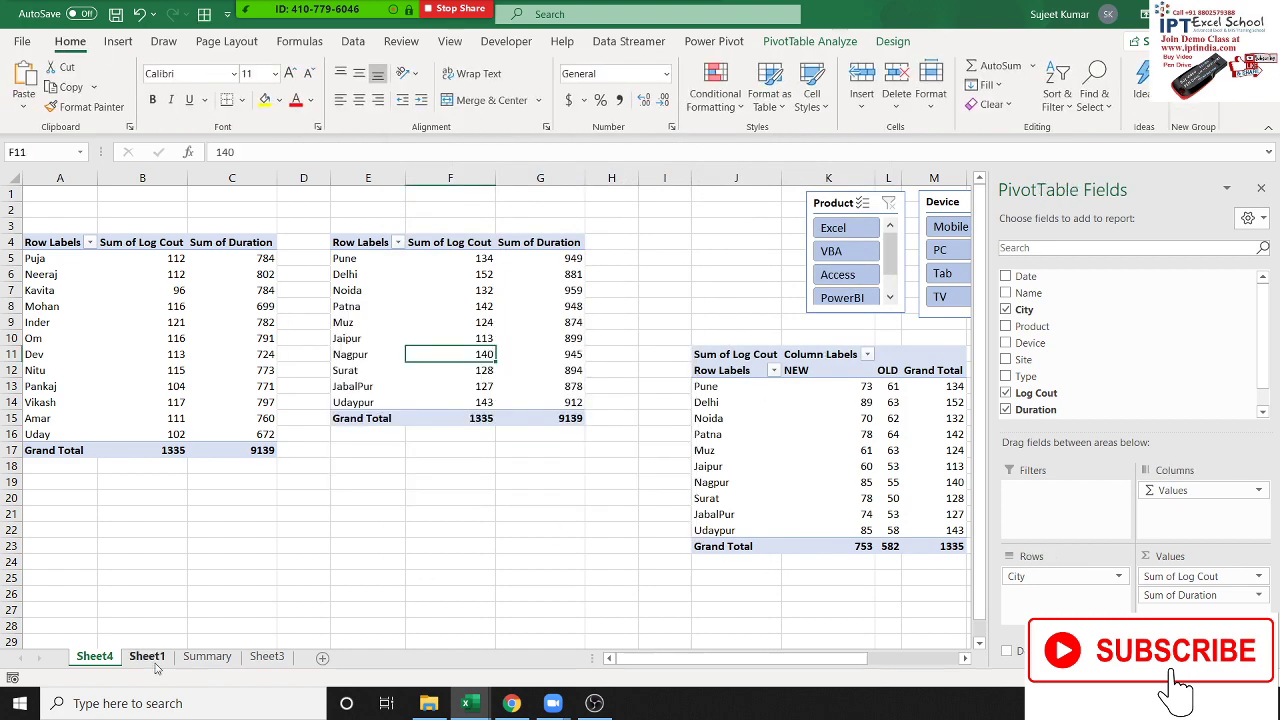
pyautogui.click(147, 656)
pyautogui.click(212, 658)
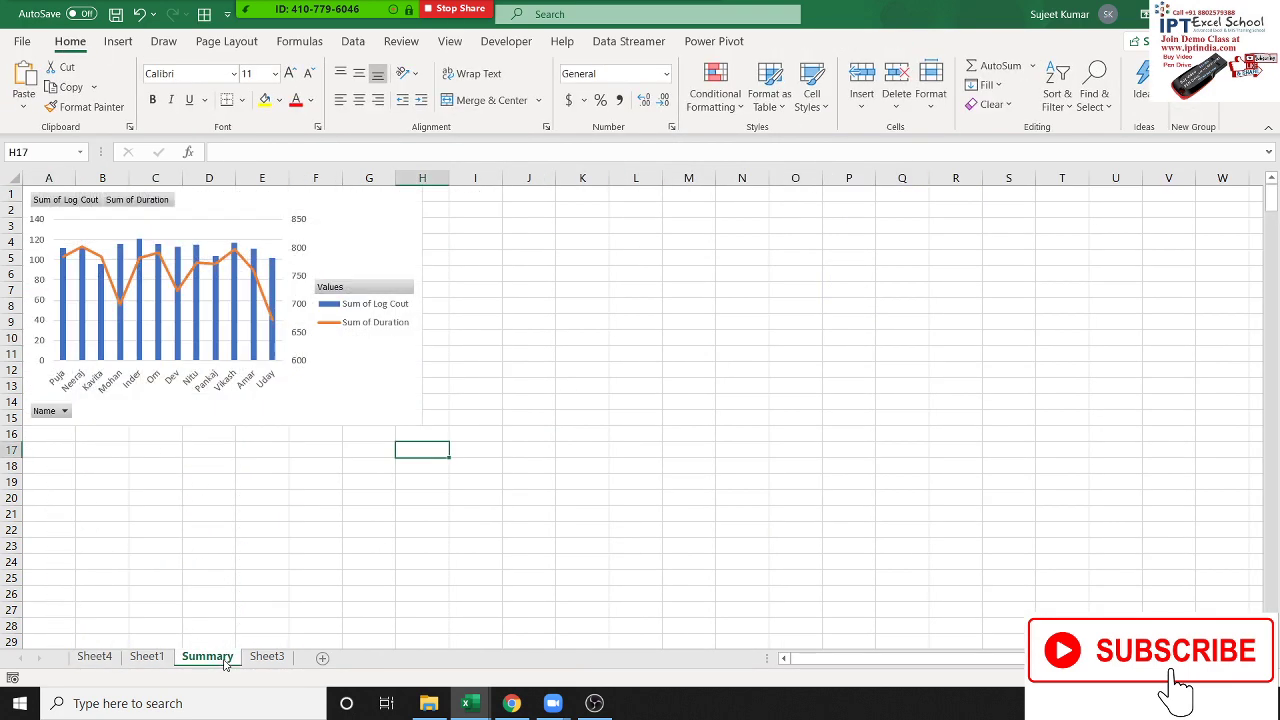
pyautogui.click(474, 196)
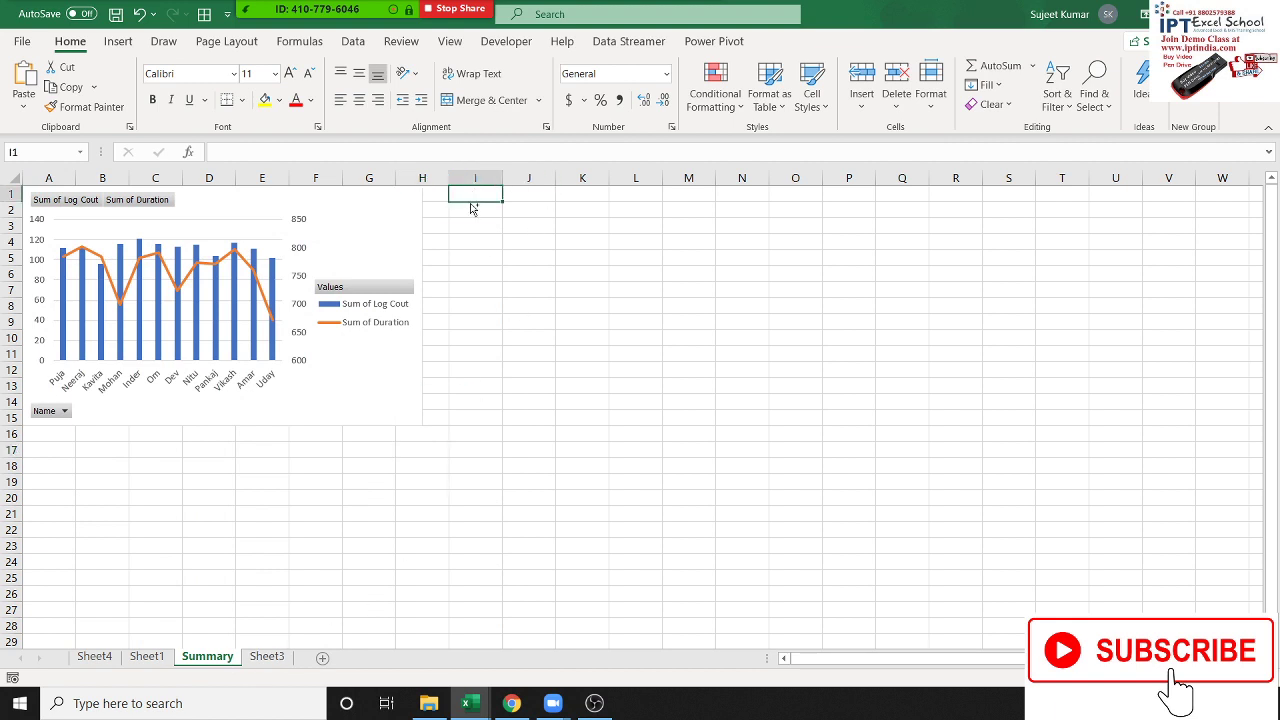
pyautogui.hotkey('ctrl', 'v')
pyautogui.moveTo(527, 405); pyautogui.dragTo(497, 407)
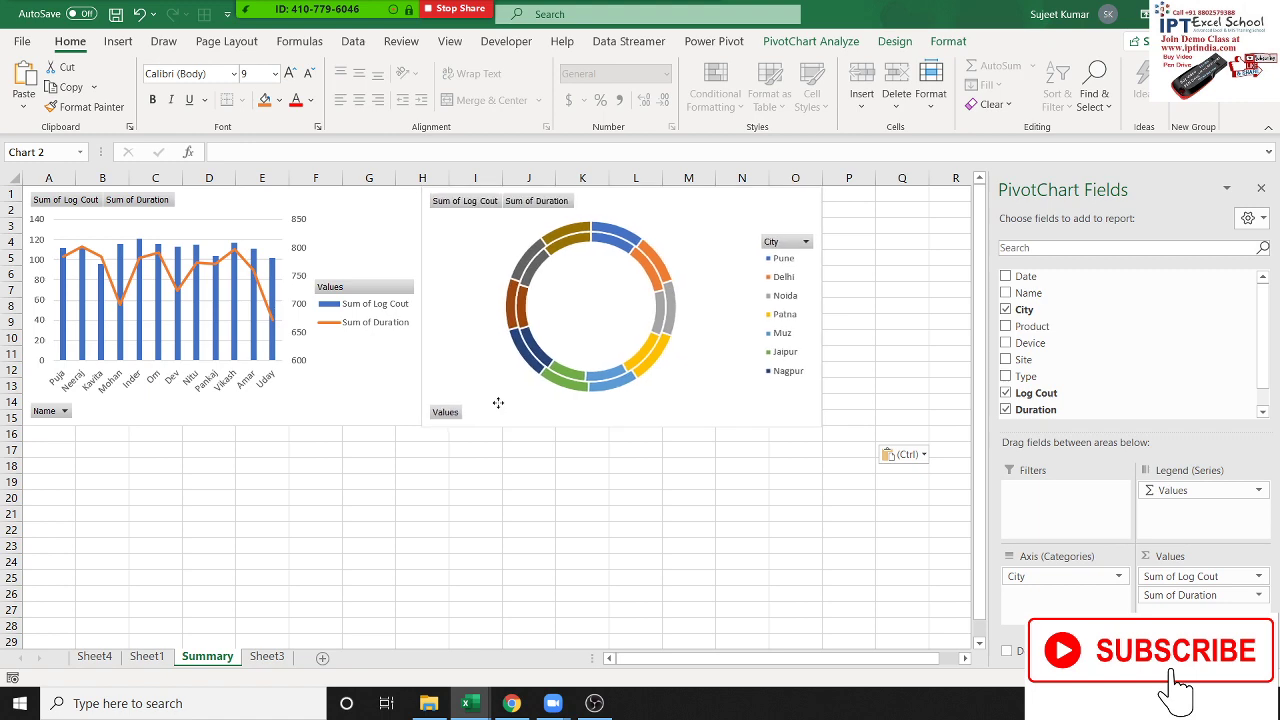
pyautogui.click(422, 513)
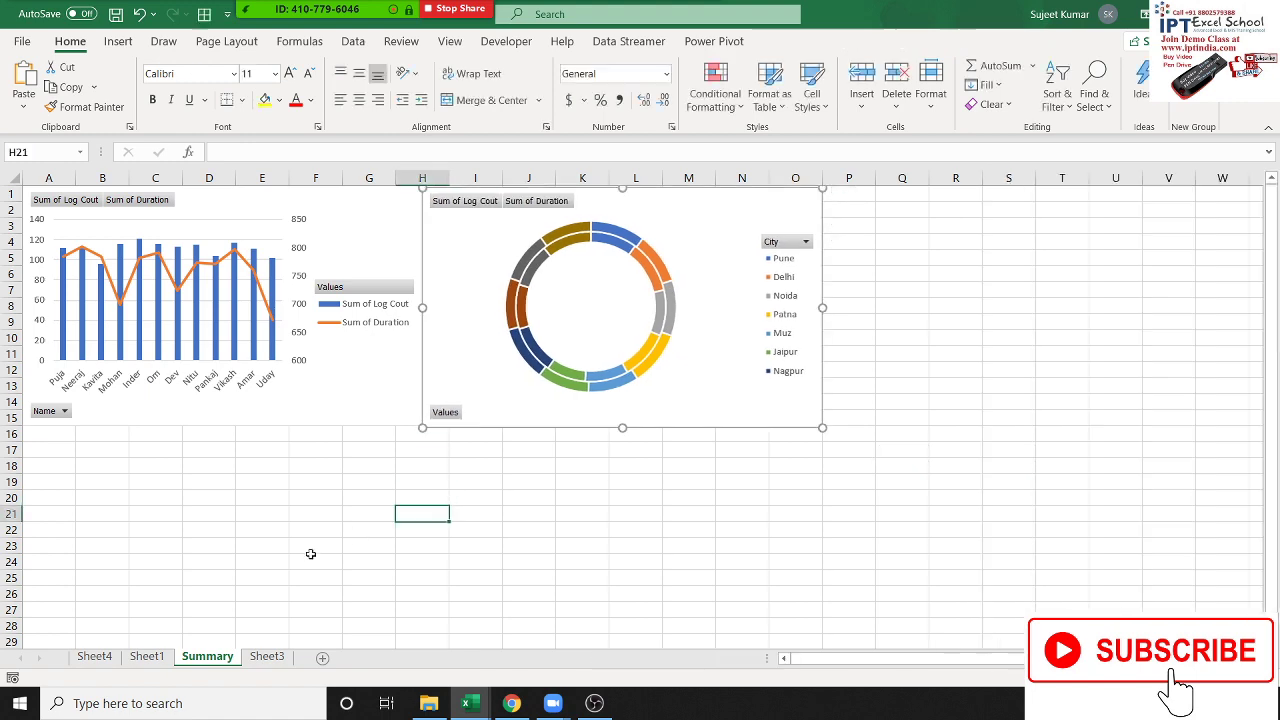
# Create a Line PivotChart from the Sheet4 City by Type pivot table.
pyautogui.click(104, 662)
pyautogui.click(766, 401)
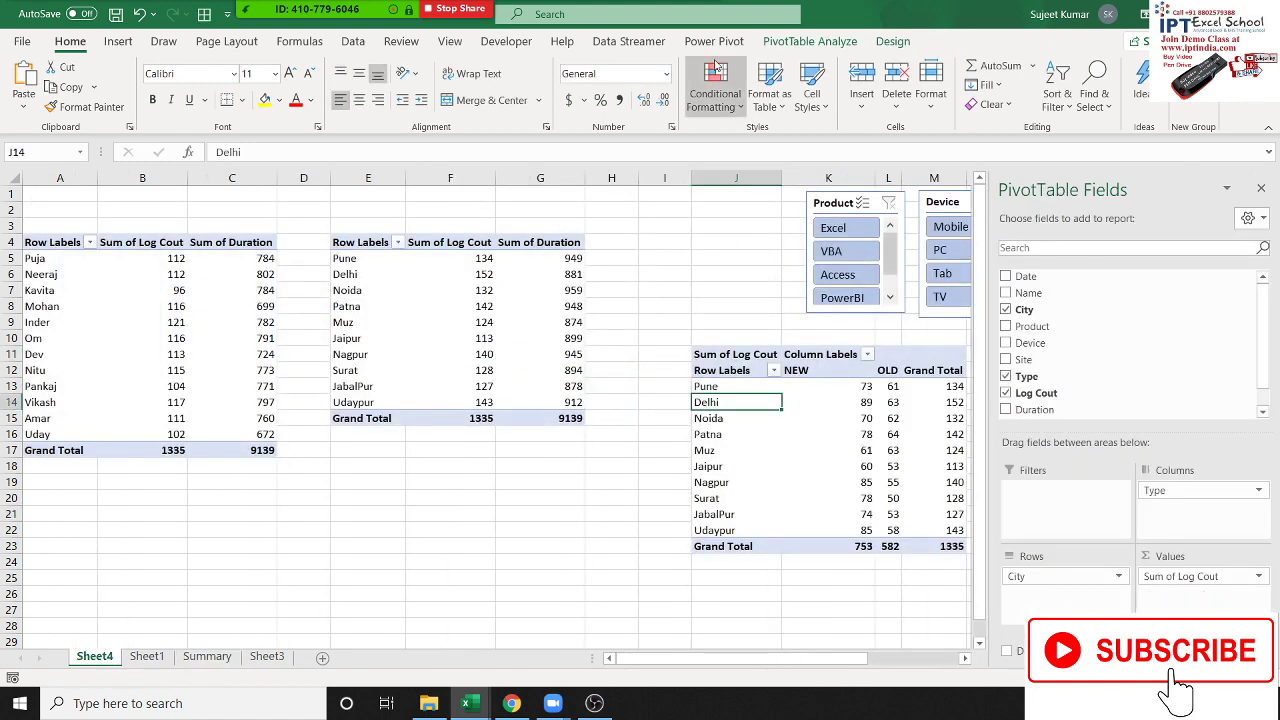
pyautogui.click(818, 45)
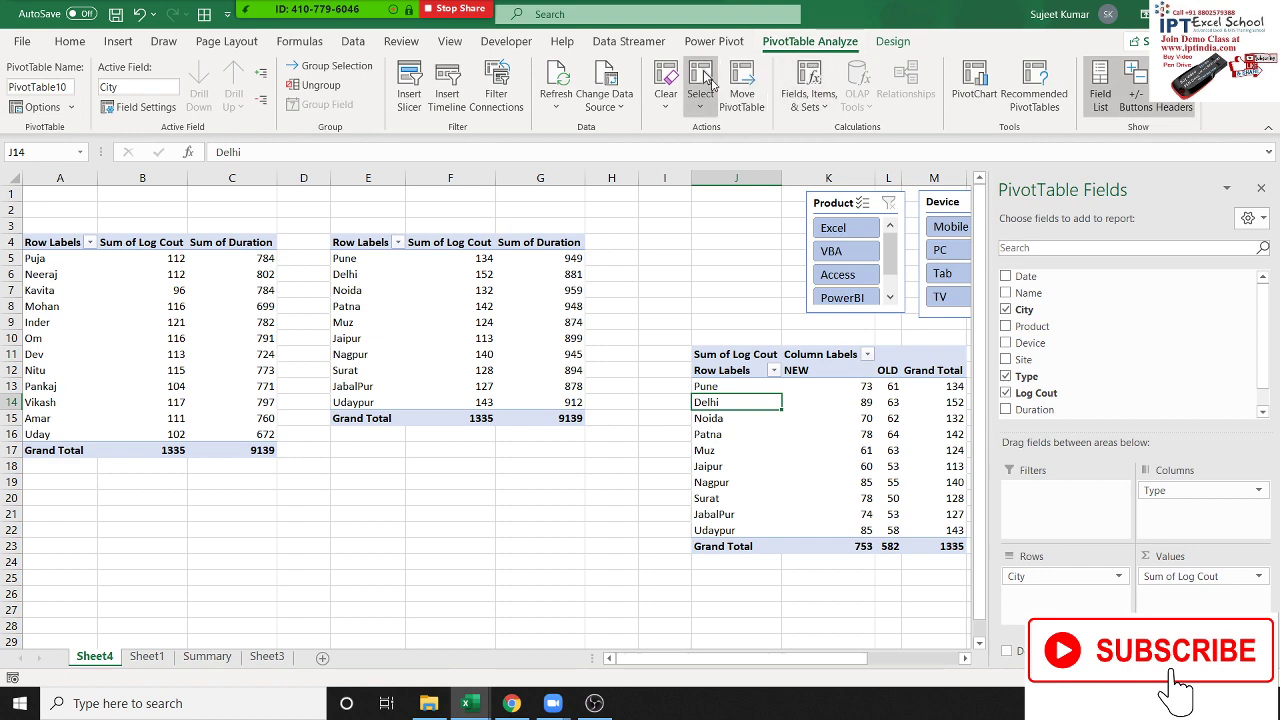
pyautogui.click(975, 80)
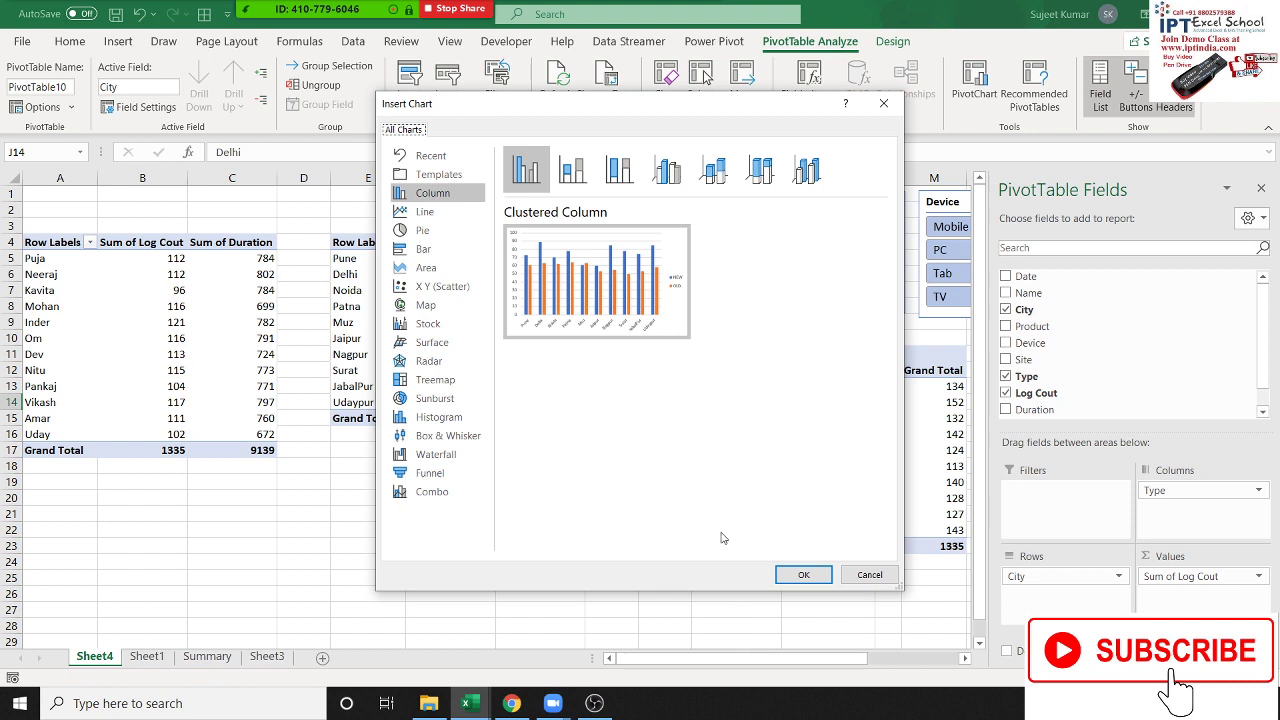
pyautogui.click(441, 277)
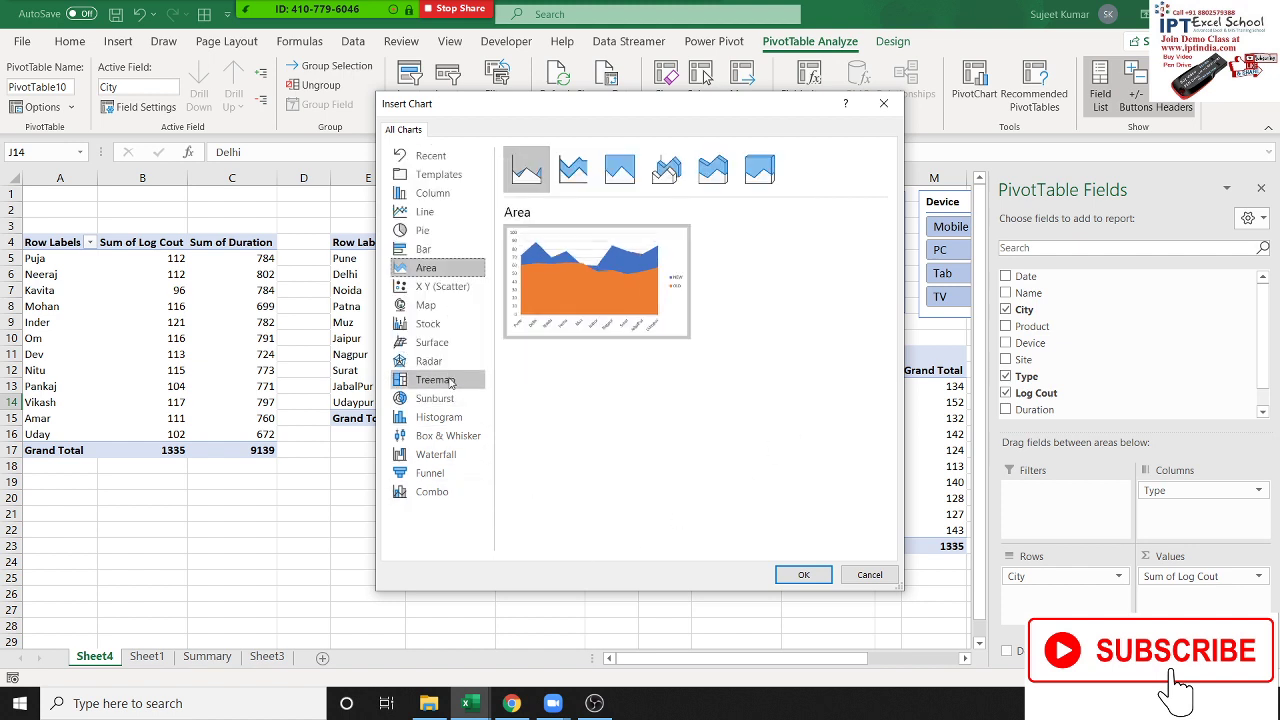
pyautogui.click(430, 305)
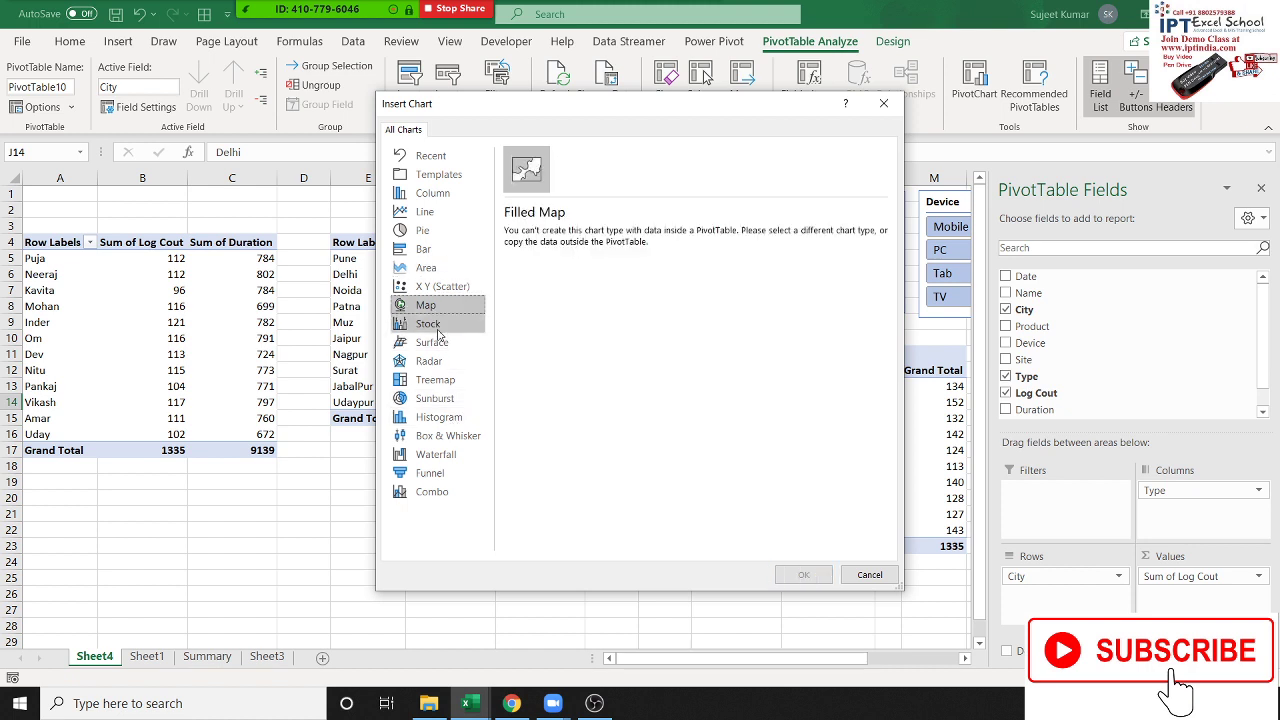
pyautogui.click(438, 328)
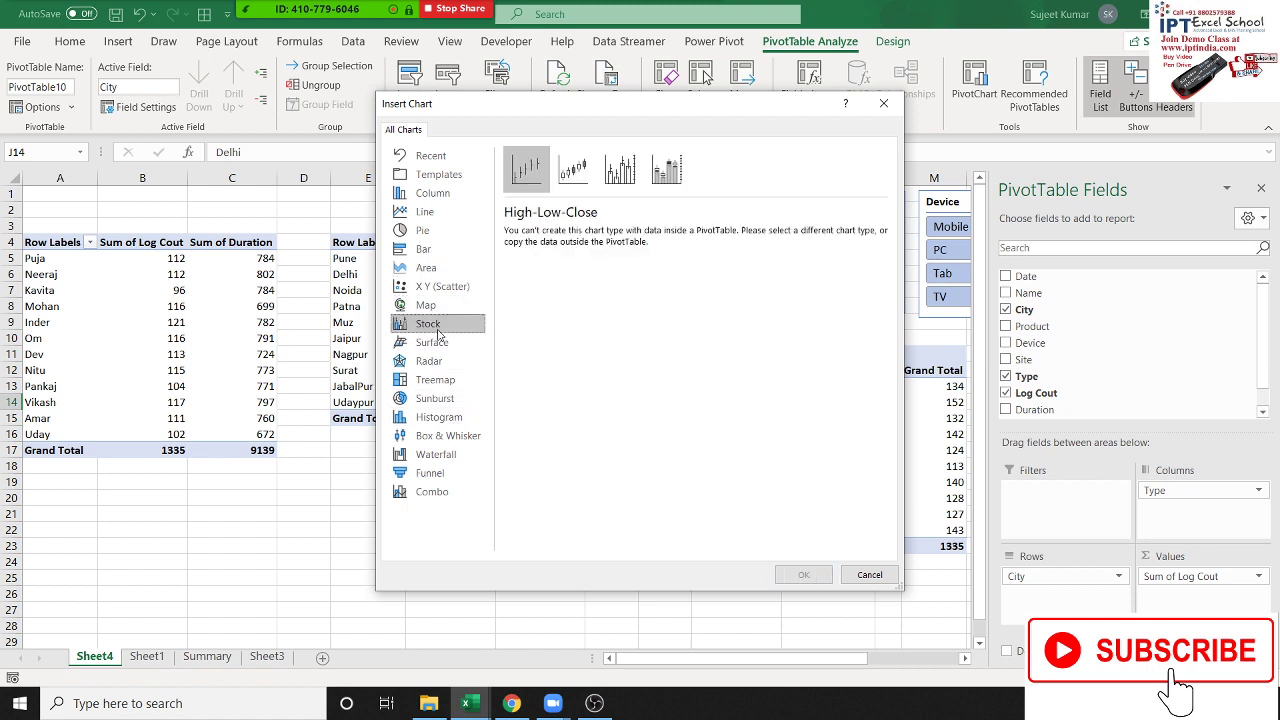
pyautogui.click(446, 386)
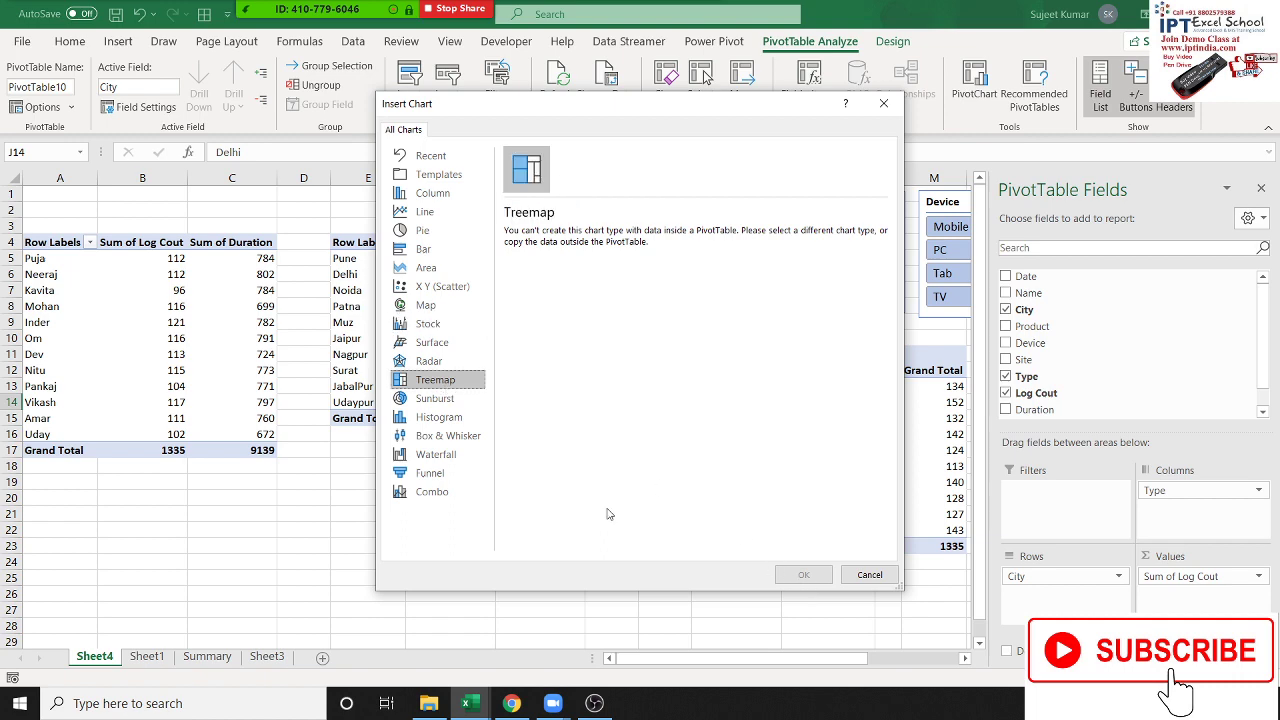
pyautogui.click(427, 221)
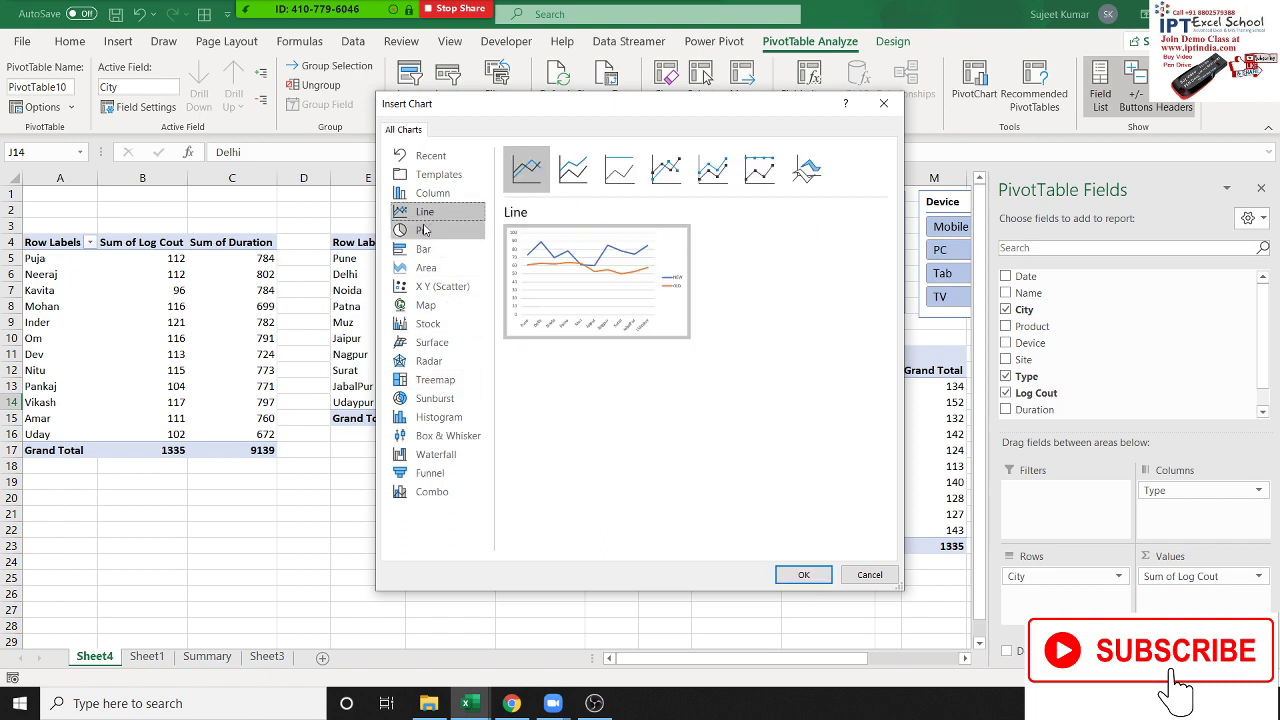
pyautogui.click(805, 574)
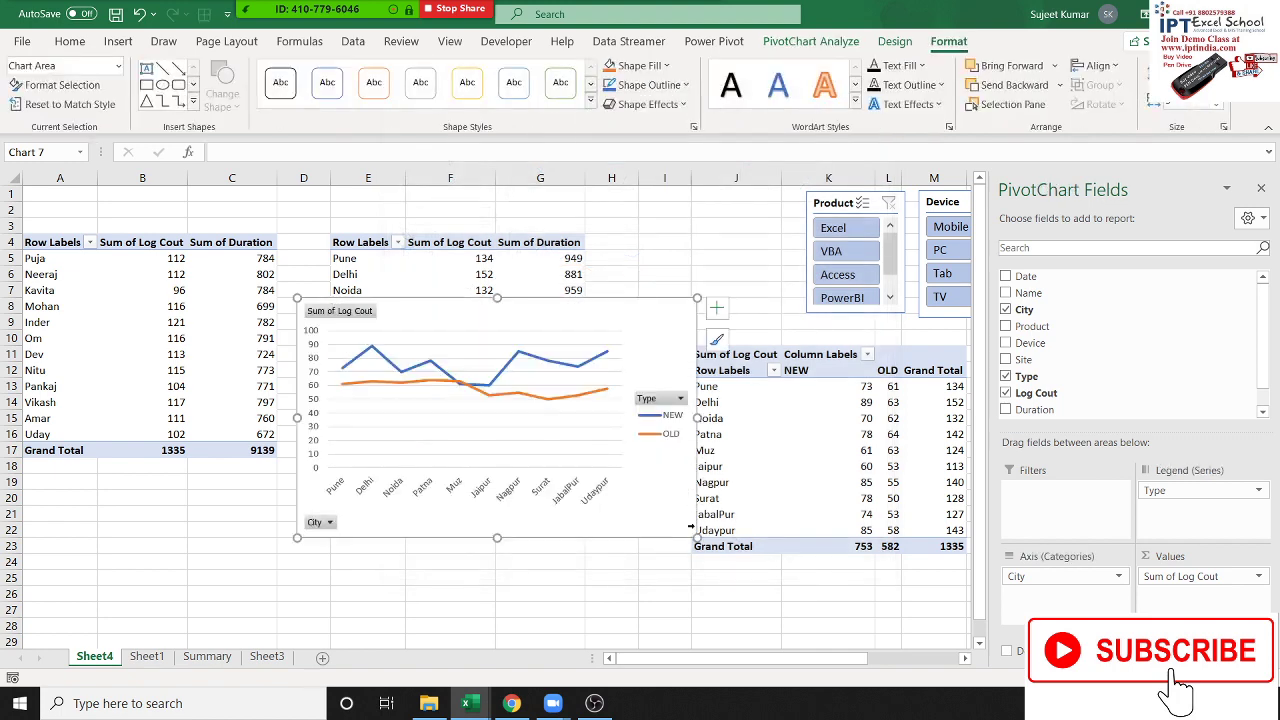
# Move the line chart to the Summary sheet at A19 and stretch it wide beneath the other charts.
pyautogui.press('Delete')
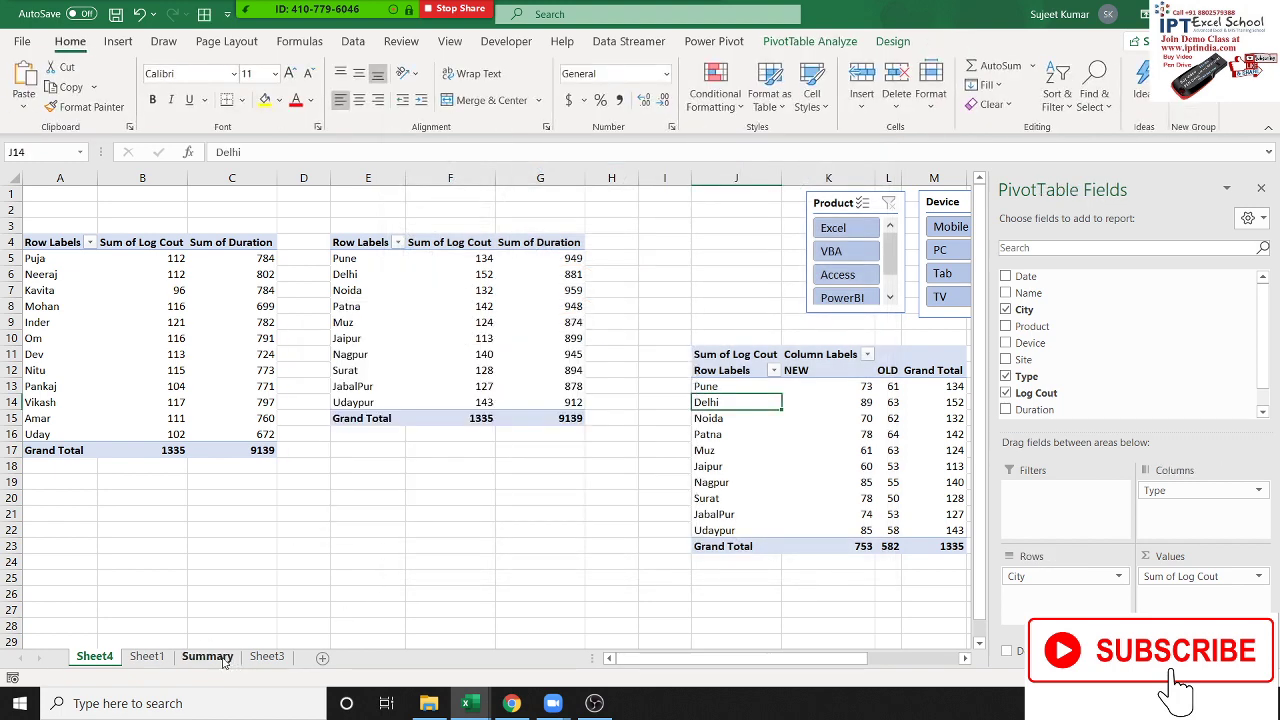
pyautogui.click(208, 657)
pyautogui.click(76, 487)
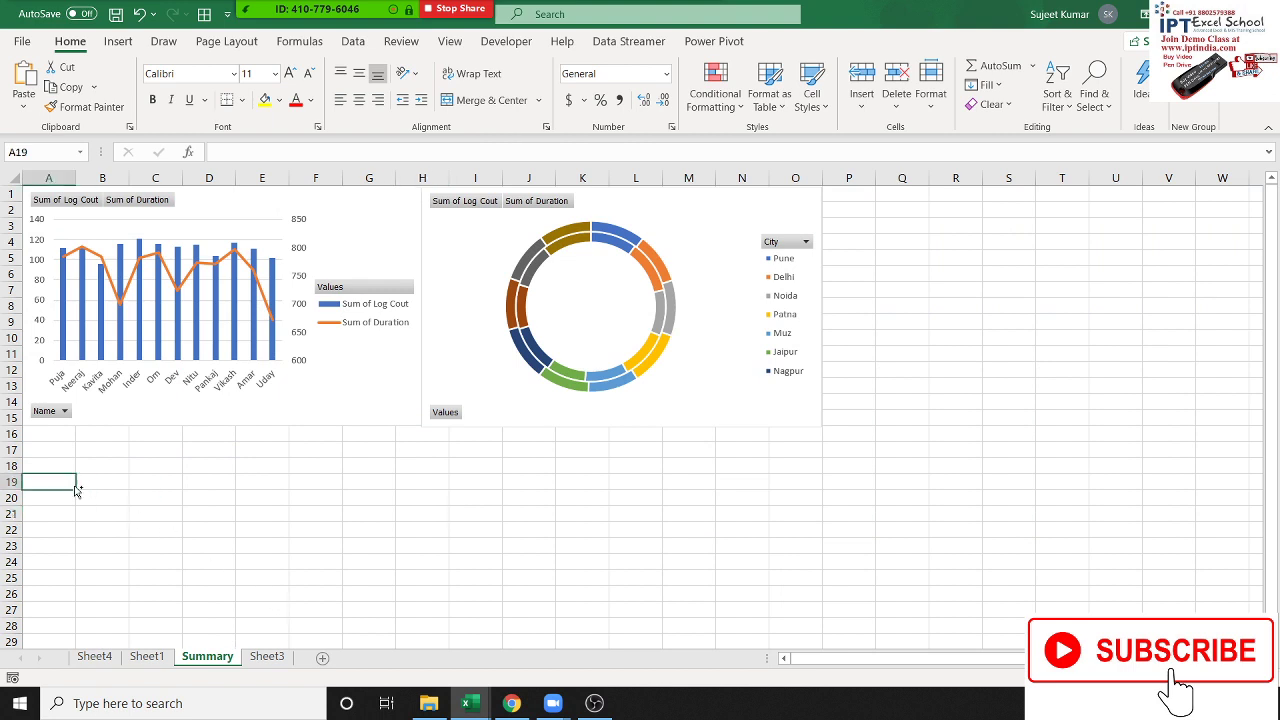
pyautogui.hotkey('ctrl', 'v')
pyautogui.moveTo(137, 486); pyautogui.dragTo(139, 437)
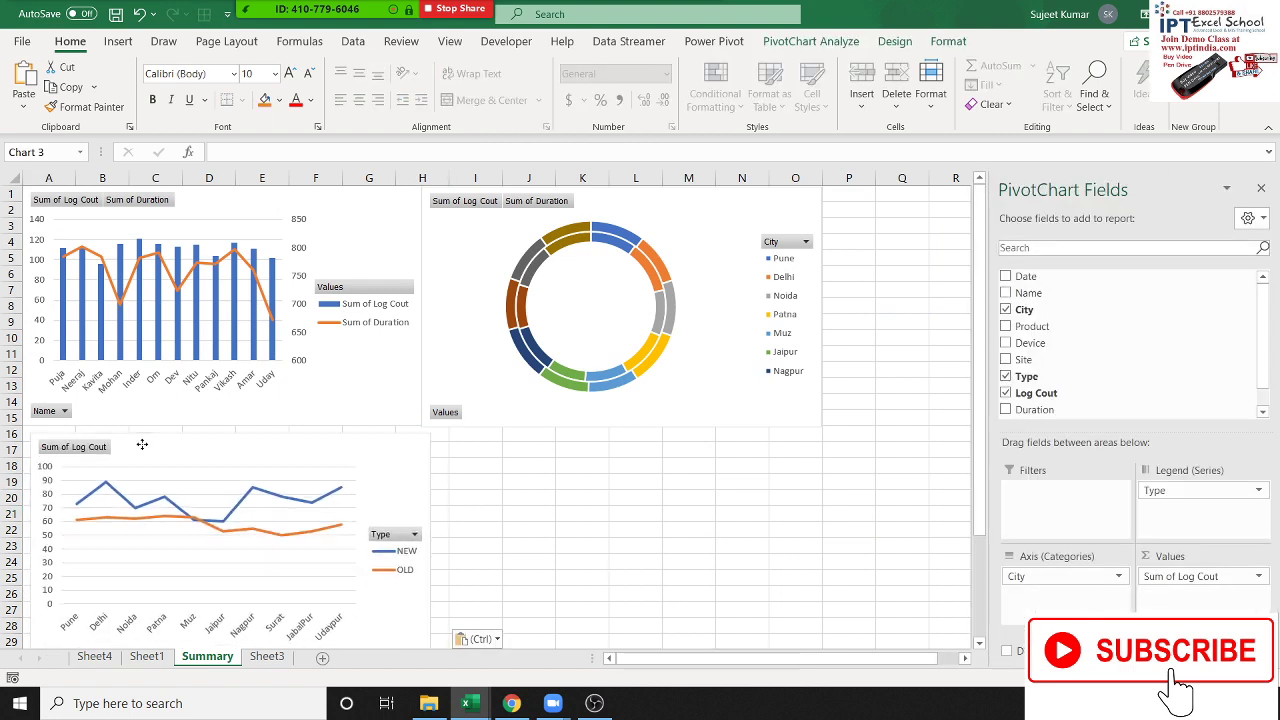
pyautogui.moveTo(428, 543); pyautogui.dragTo(823, 516)
pyautogui.click(882, 503)
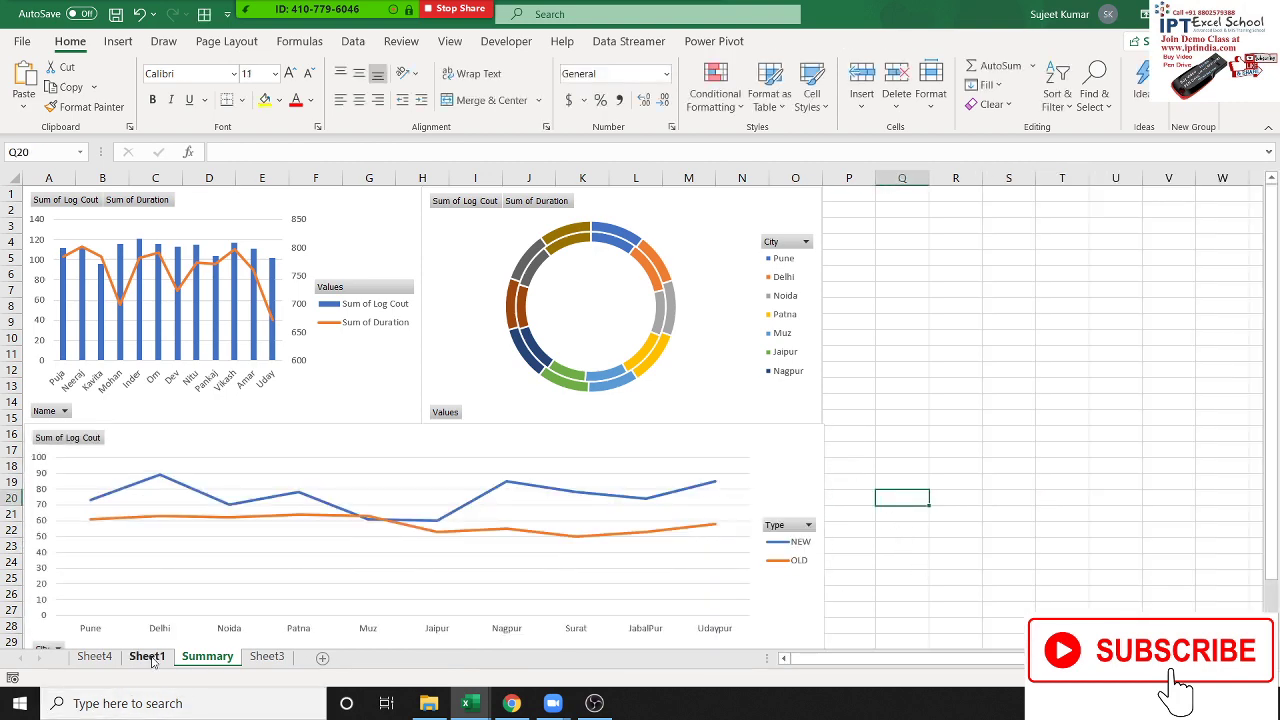
# Select and cut the Product, Device, Type and Site slicers from Sheet4.
pyautogui.click(95, 656)
pyautogui.click(736, 290)
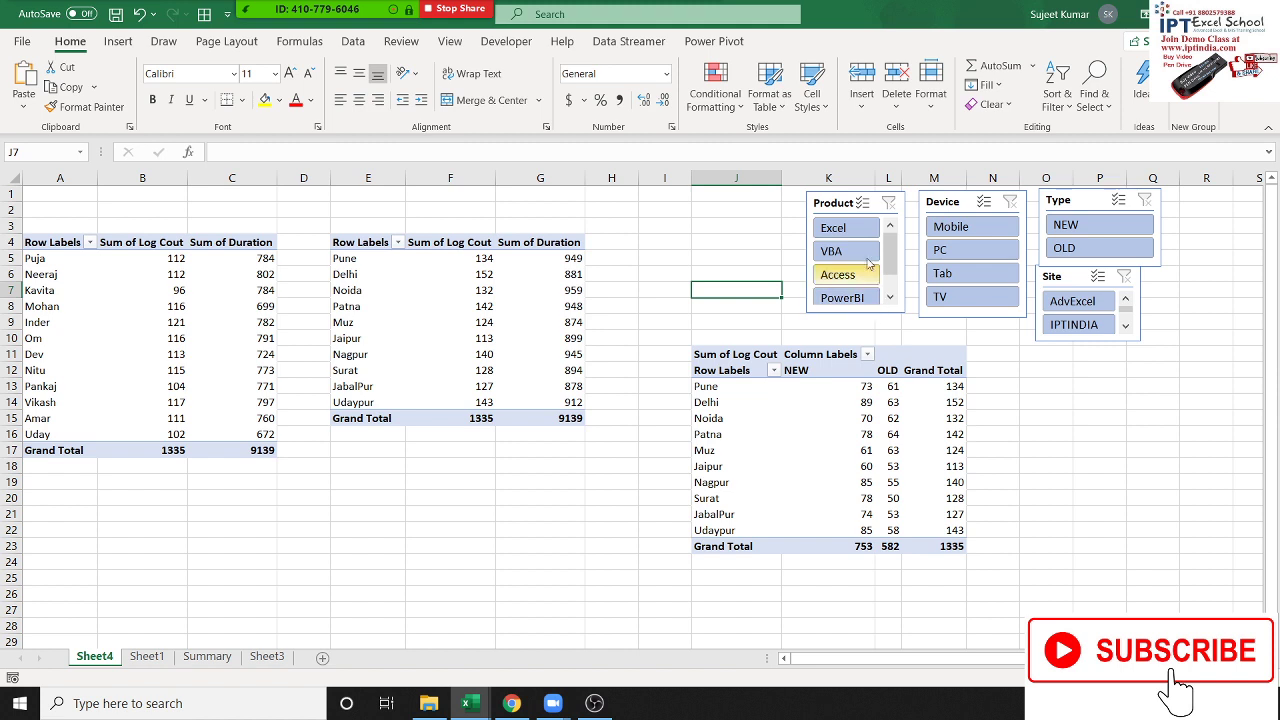
pyautogui.click(845, 205)
pyautogui.keyDown('ctrl'); pyautogui.click(940, 202); pyautogui.keyUp('ctrl')
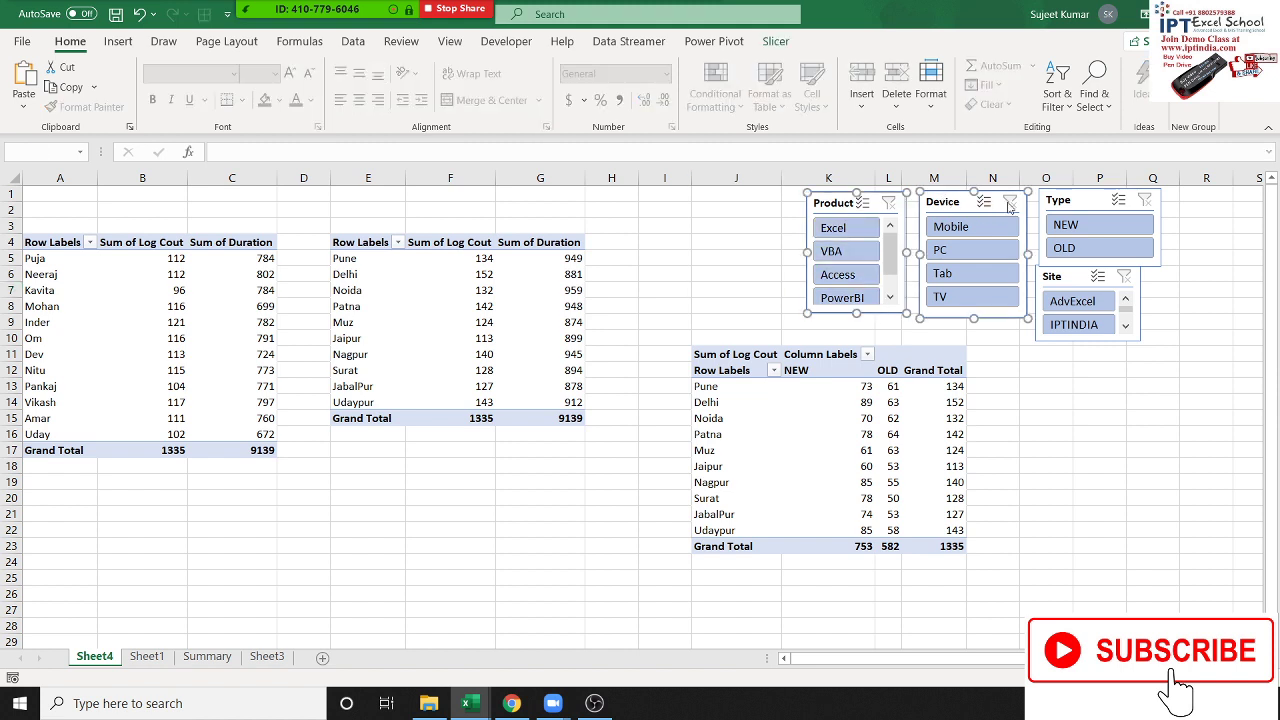
pyautogui.keyDown('ctrl'); pyautogui.click(1060, 200); pyautogui.keyUp('ctrl')
pyautogui.keyDown('ctrl'); pyautogui.click(1054, 276); pyautogui.keyUp('ctrl')
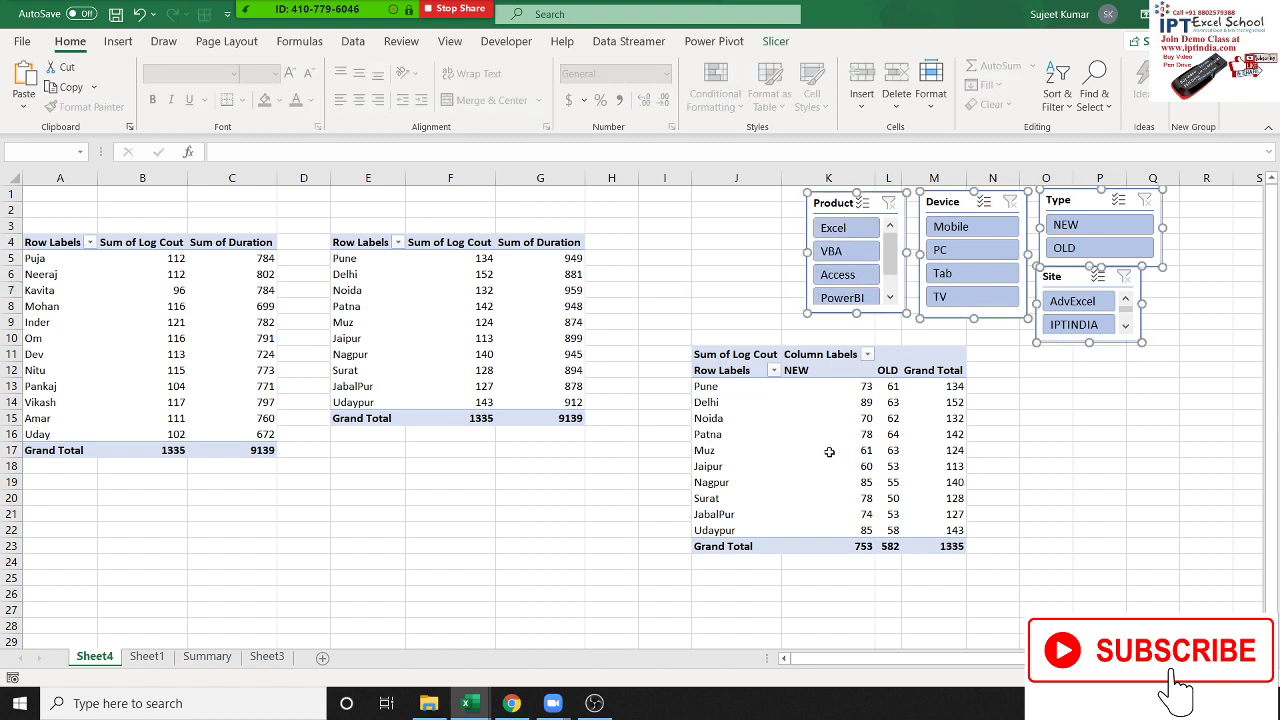
pyautogui.press('Delete')
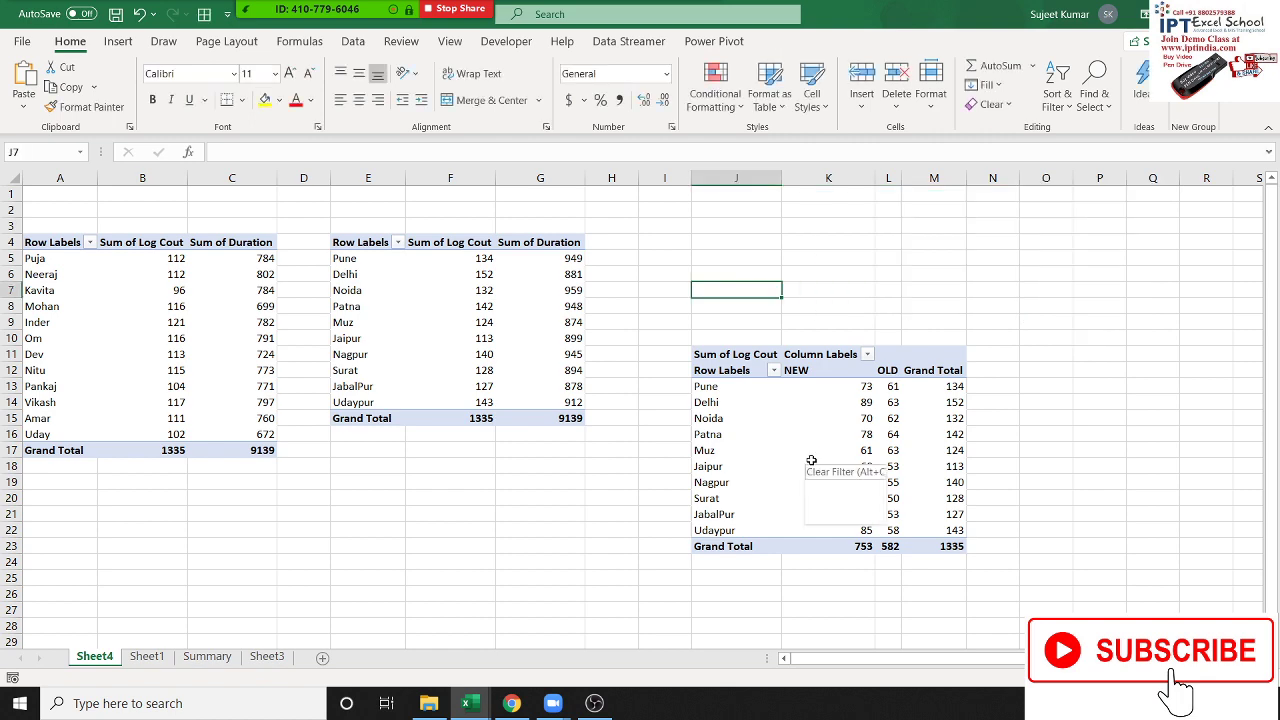
# Paste the four slicers onto the Summary sheet beside the doughnut chart.
pyautogui.click(207, 656)
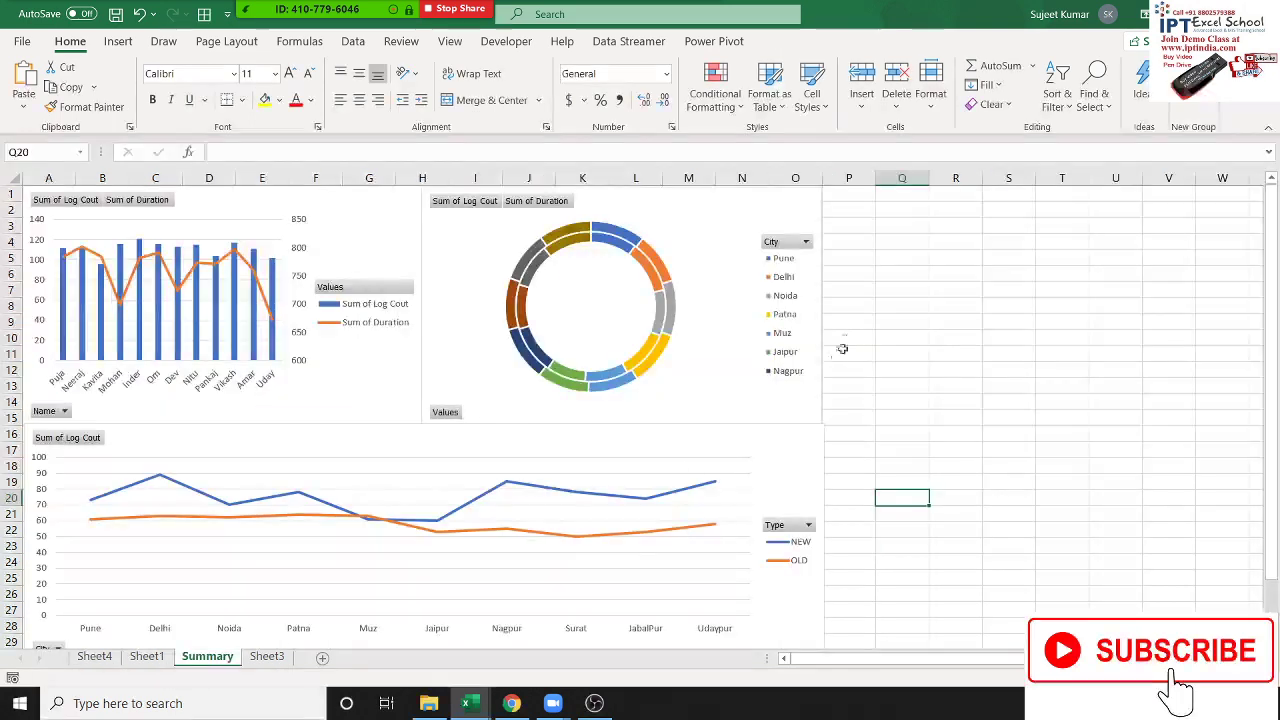
pyautogui.click(880, 222)
pyautogui.hotkey('ctrl', 'v')
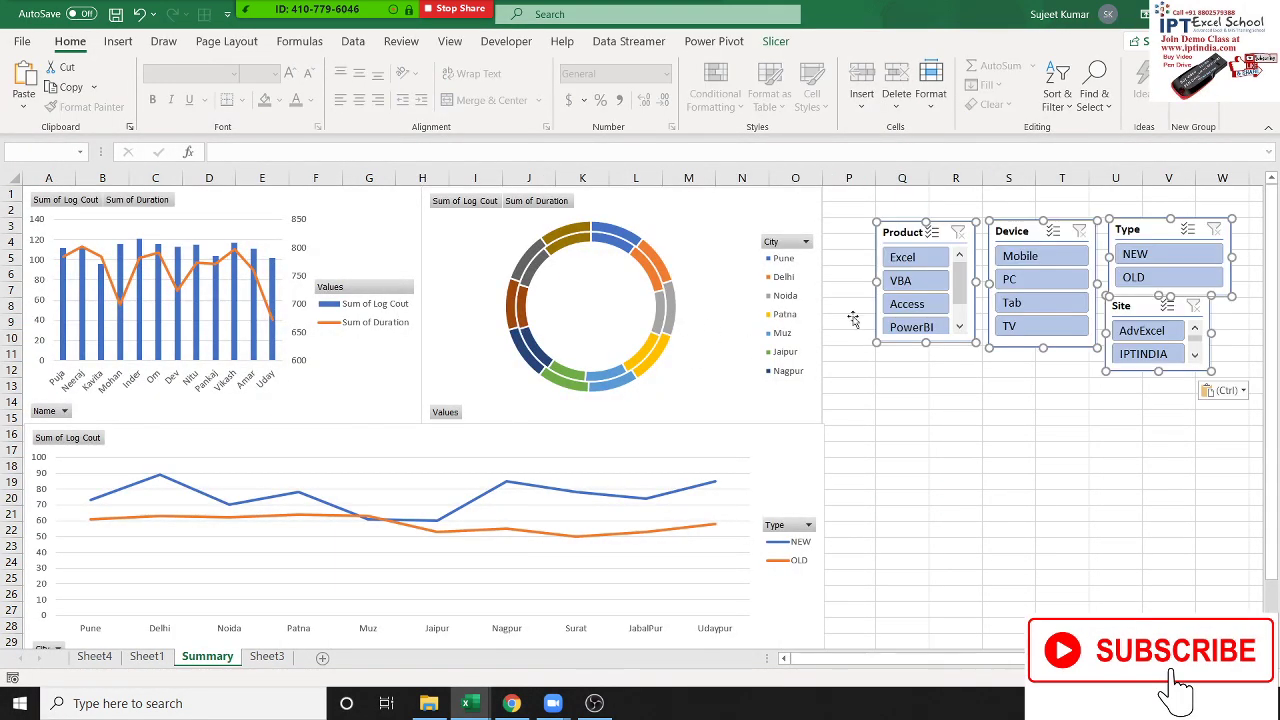
pyautogui.moveTo(903, 232); pyautogui.dragTo(851, 200)
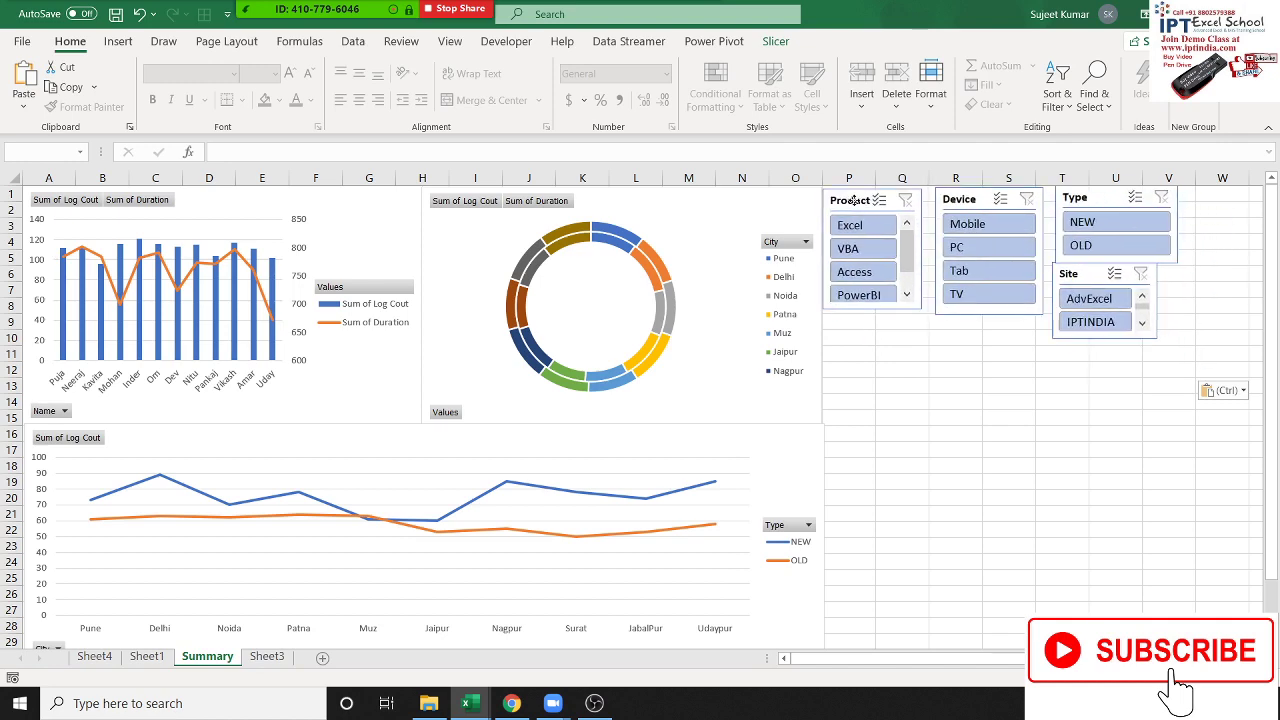
pyautogui.click(900, 388)
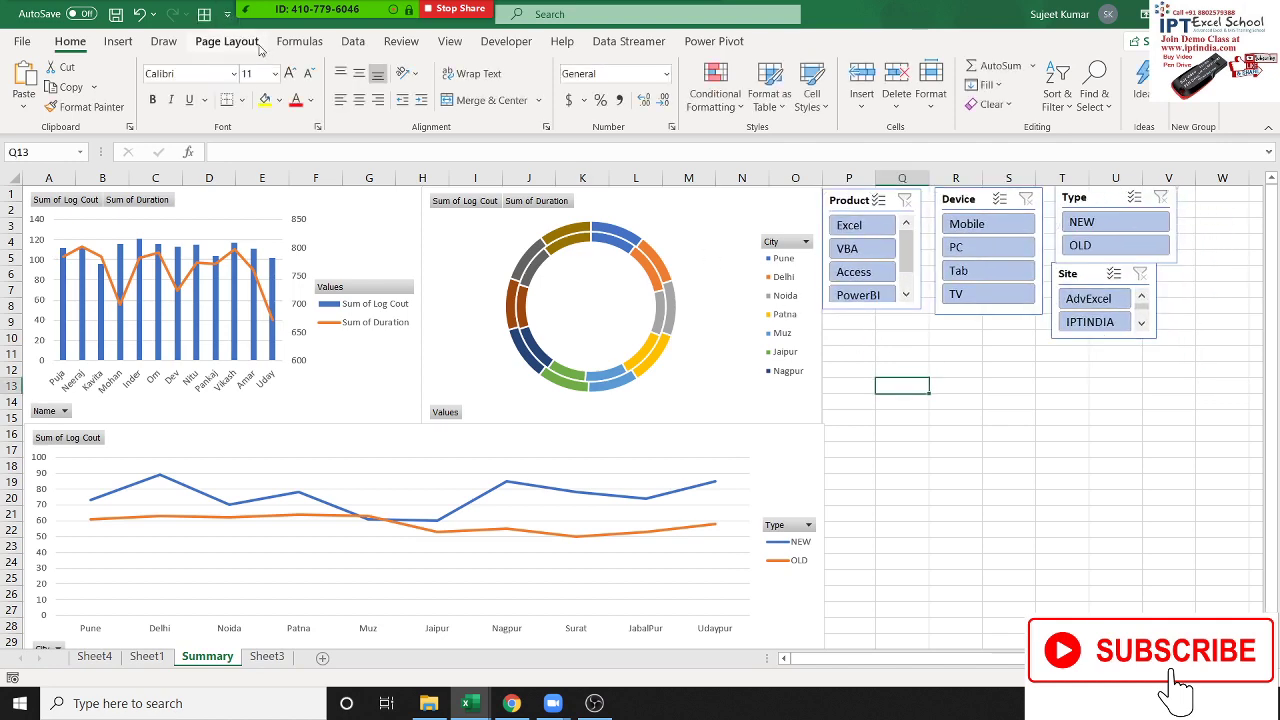
pyautogui.click(258, 47)
pyautogui.click(582, 88)
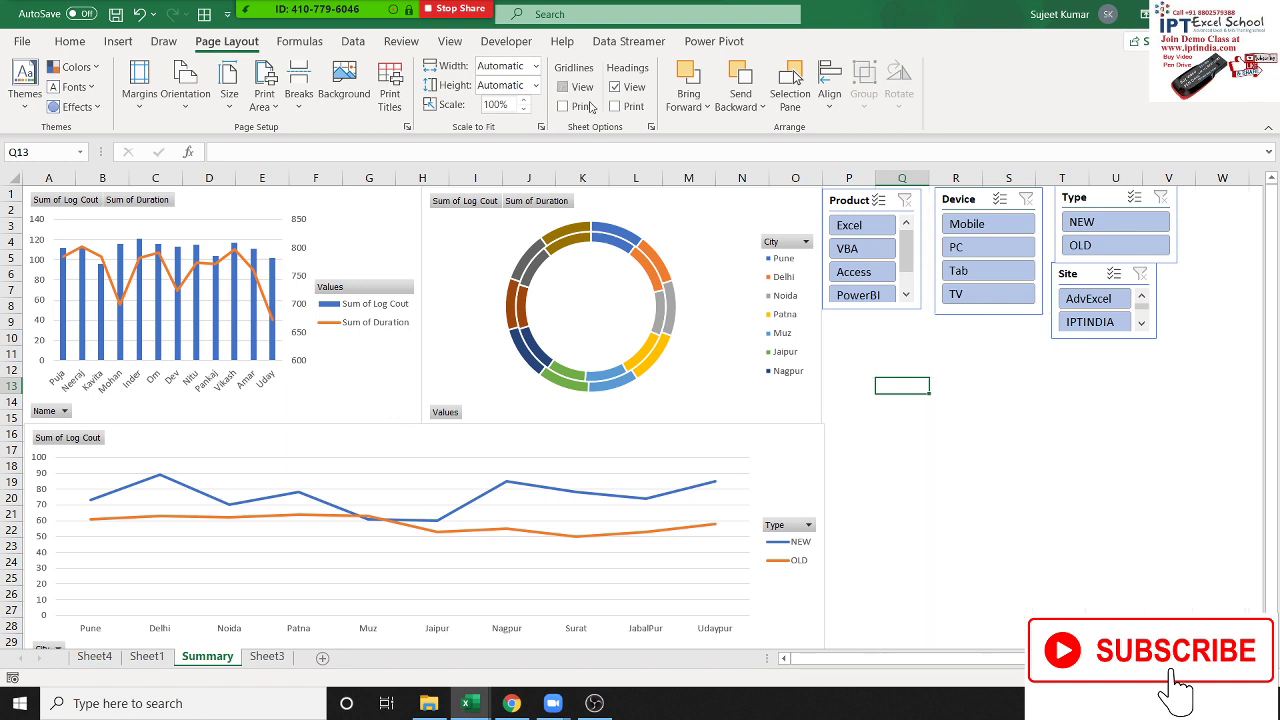
pyautogui.click(920, 432)
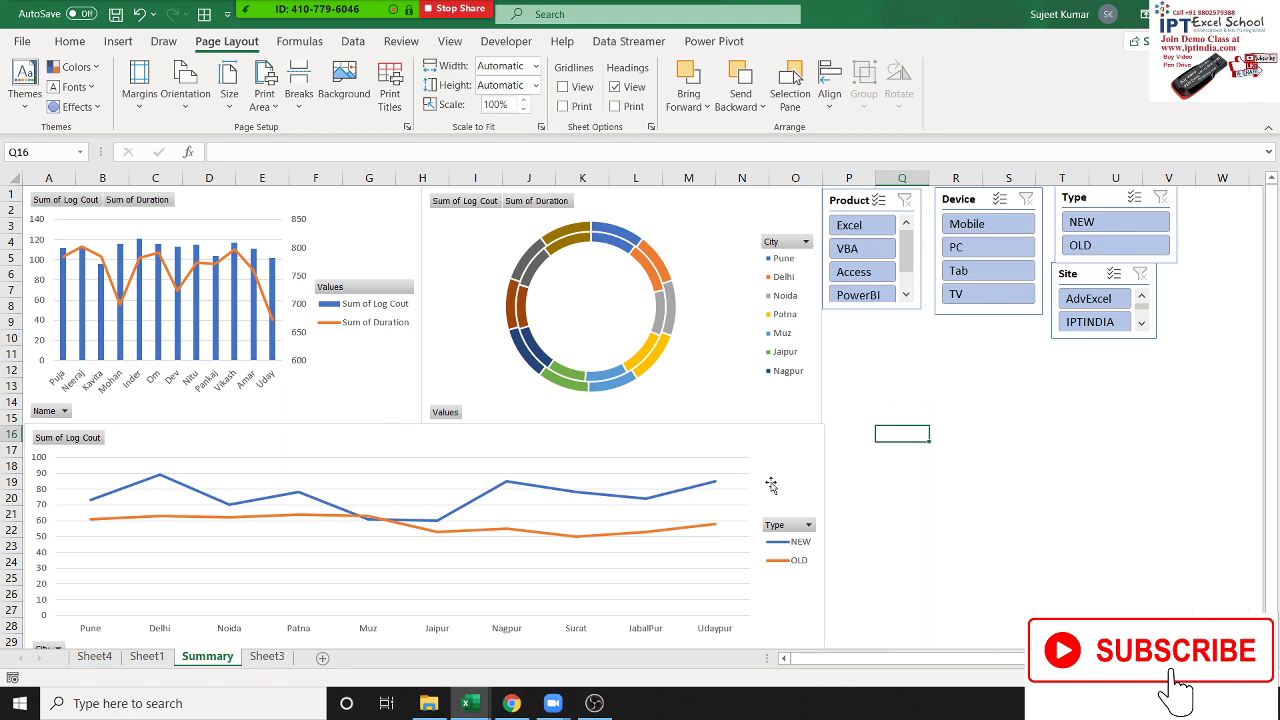
pyautogui.click(862, 232)
pyautogui.click(856, 254)
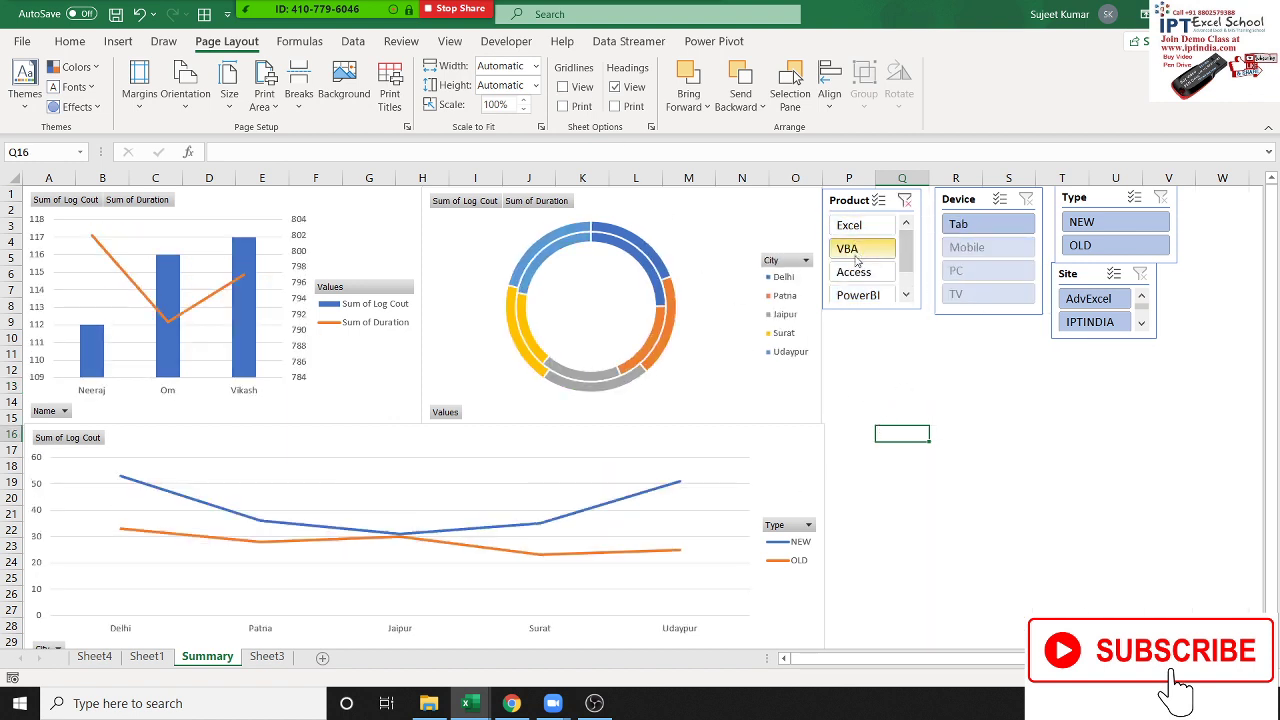
pyautogui.click(856, 272)
pyautogui.click(857, 295)
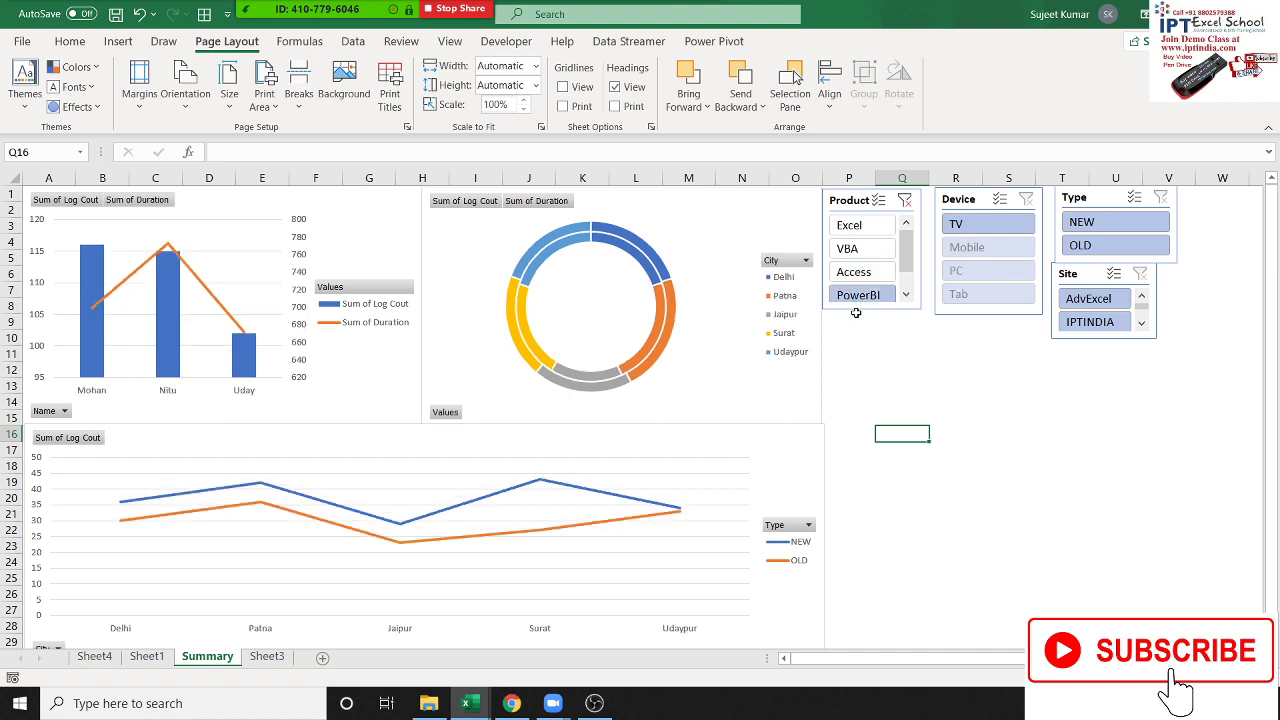
pyautogui.click(988, 224)
pyautogui.click(985, 248)
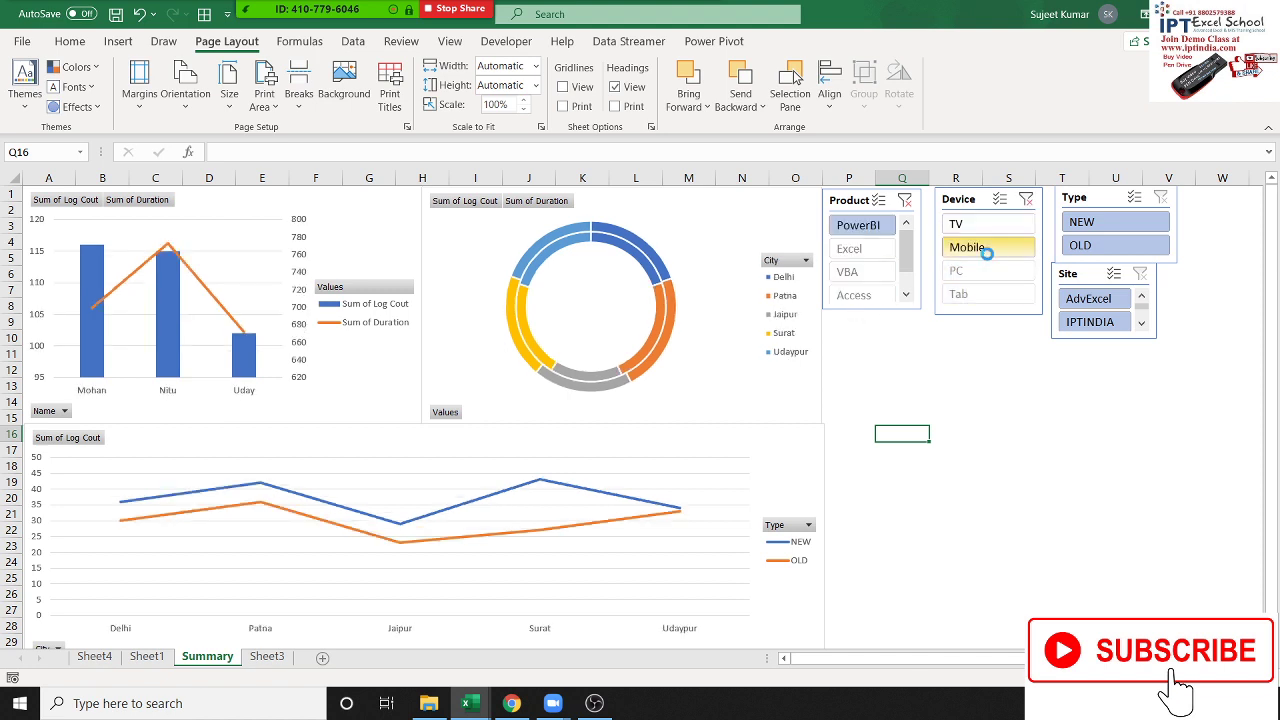
pyautogui.click(960, 270)
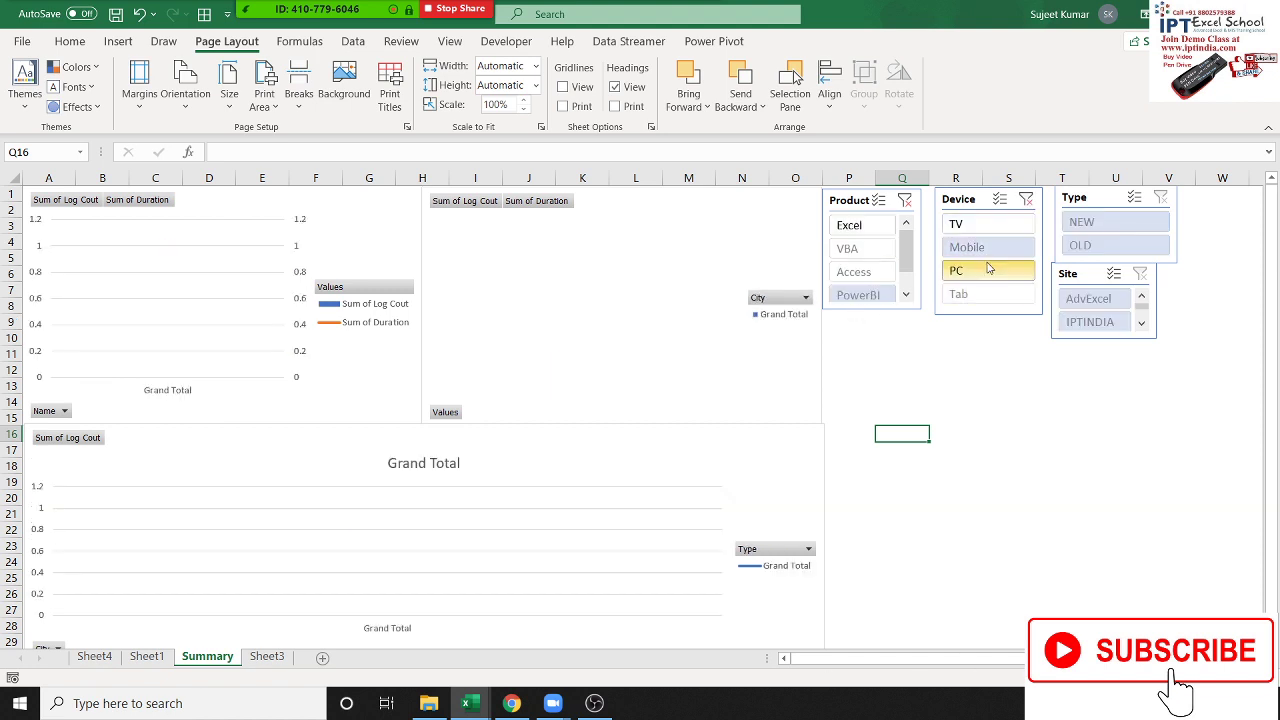
pyautogui.click(1026, 200)
pyautogui.click(904, 200)
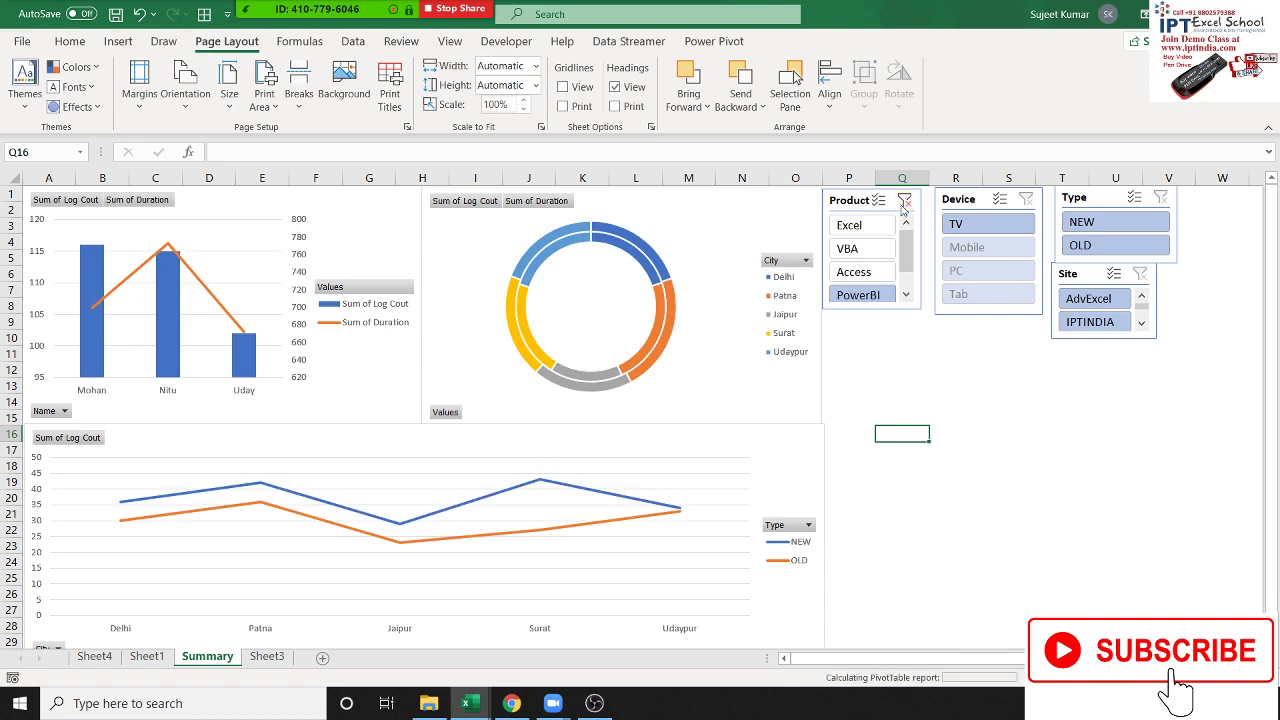
pyautogui.click(1100, 244)
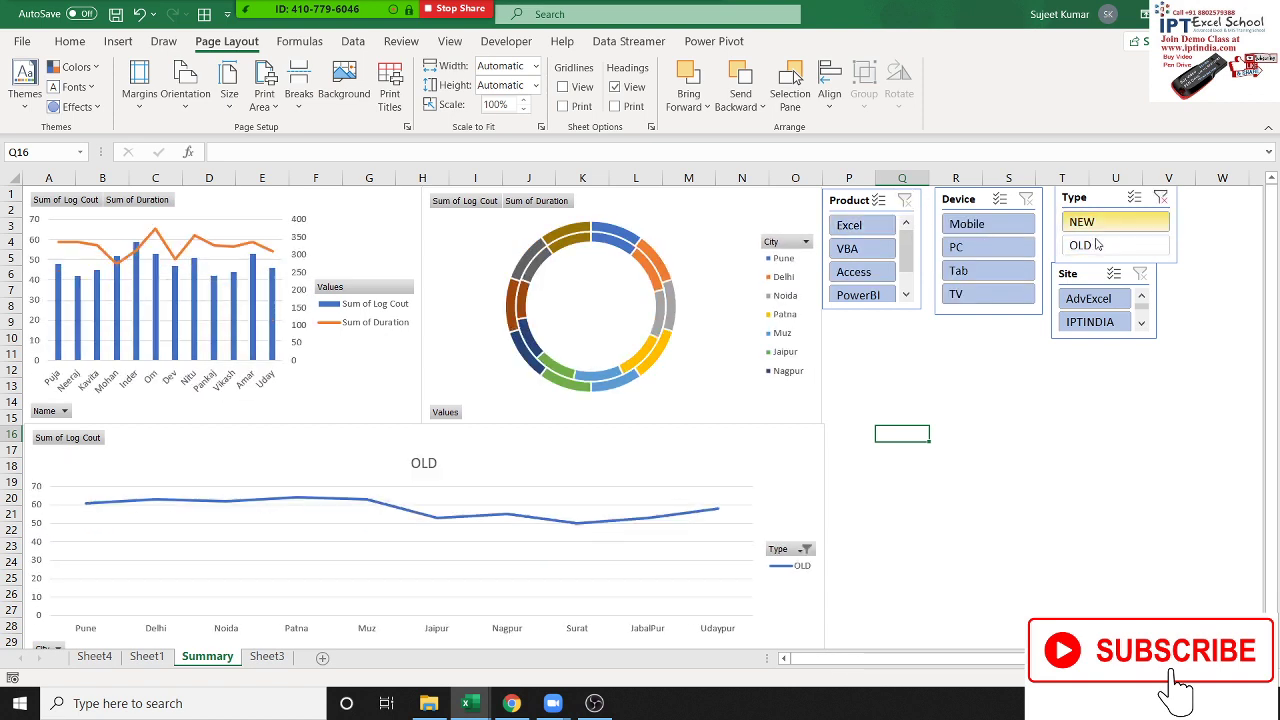
pyautogui.click(1100, 222)
pyautogui.click(1088, 298)
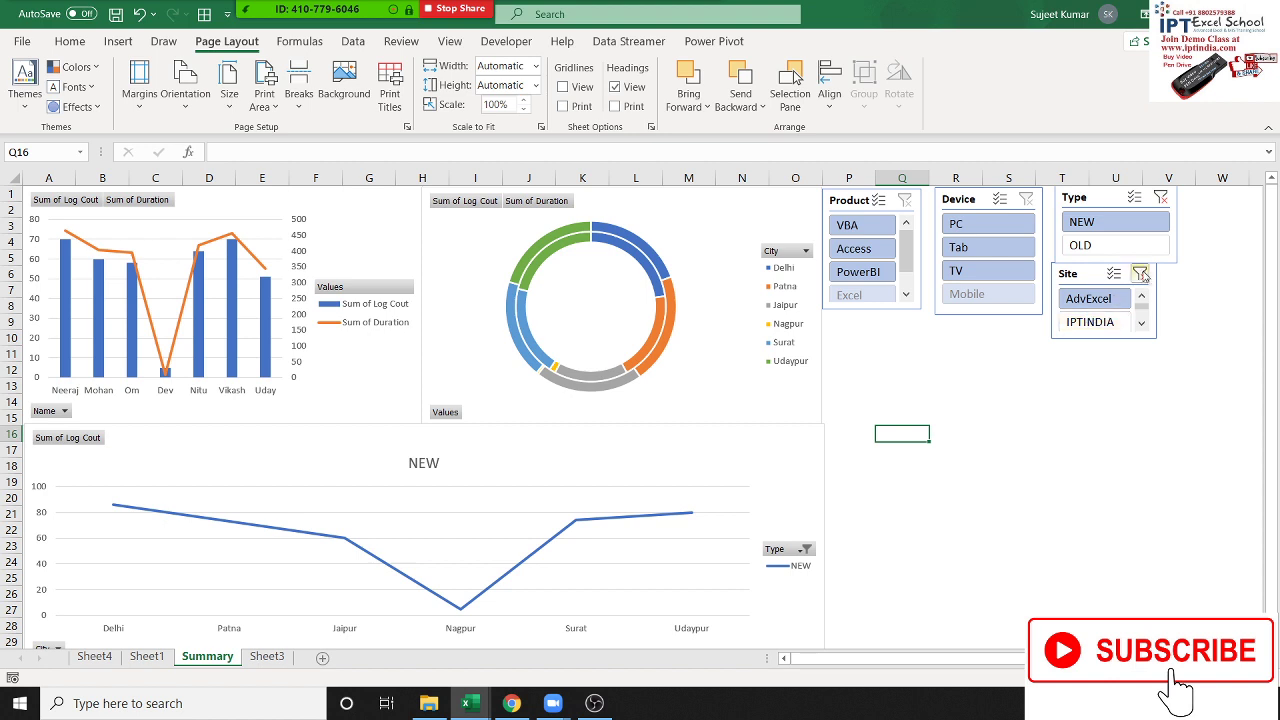
pyautogui.click(1141, 274)
pyautogui.click(1160, 197)
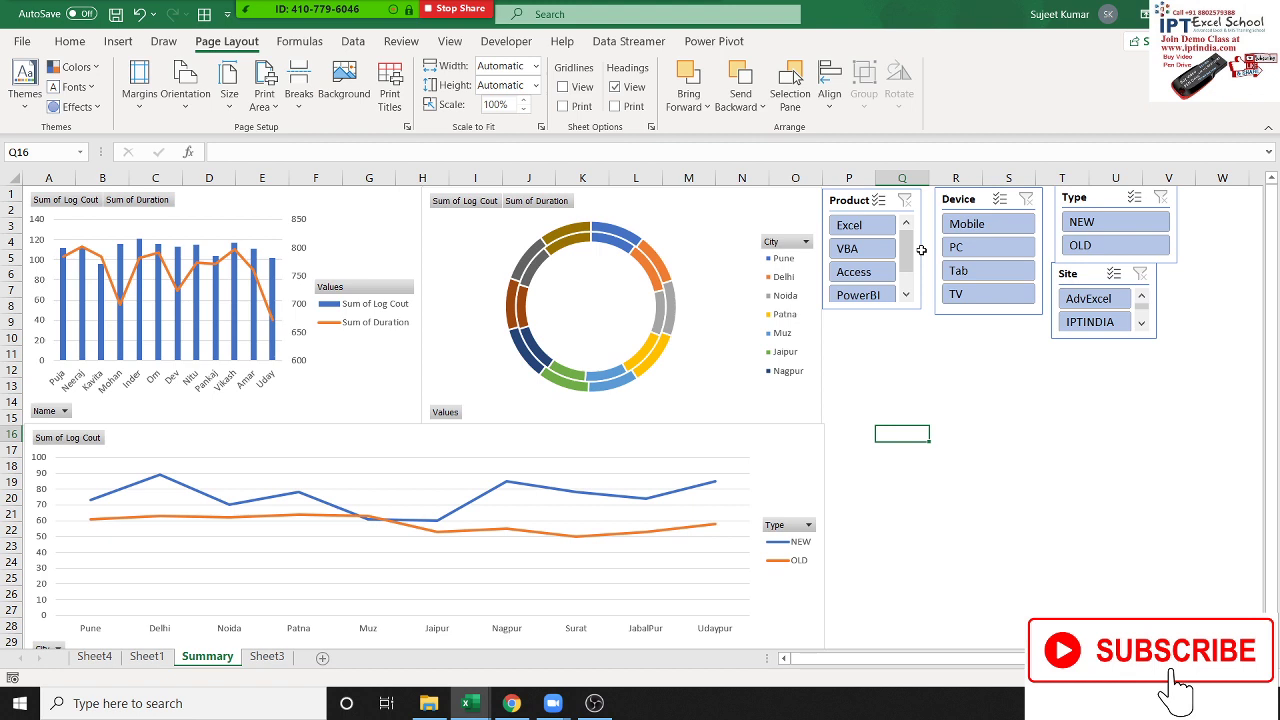
pyautogui.moveTo(319, 30)
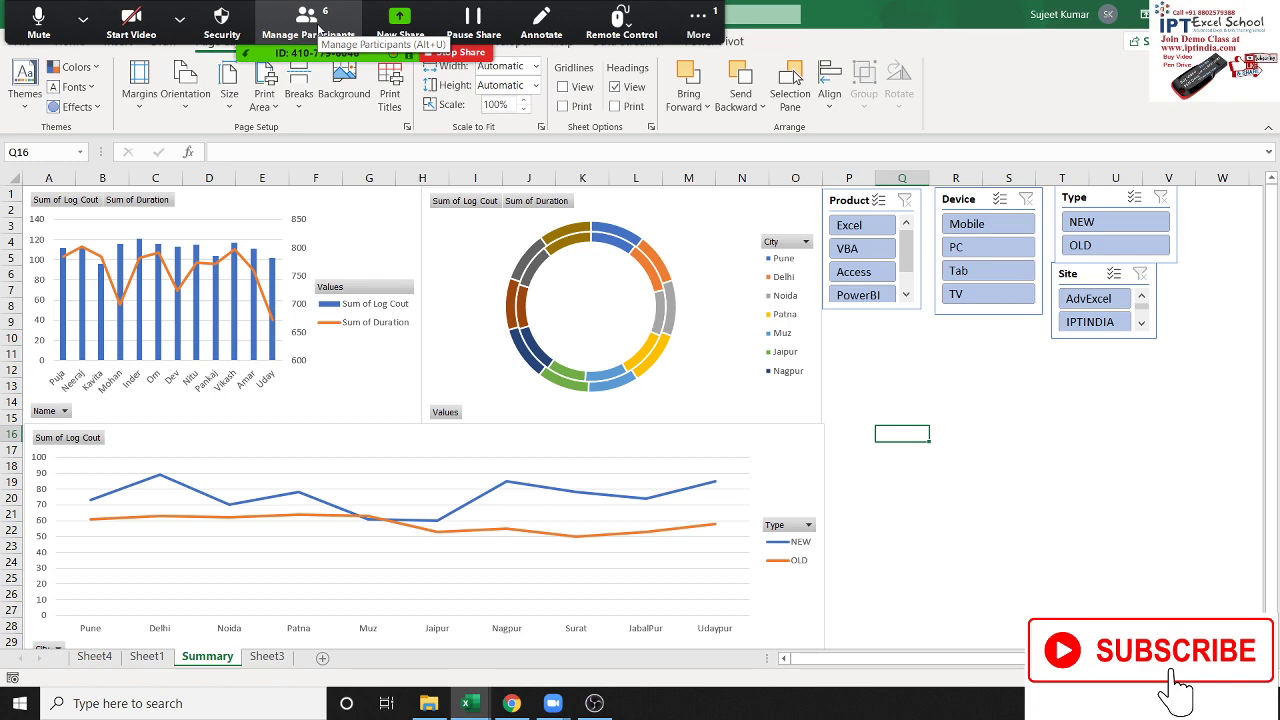
pyautogui.click(147, 656)
pyautogui.click(186, 660)
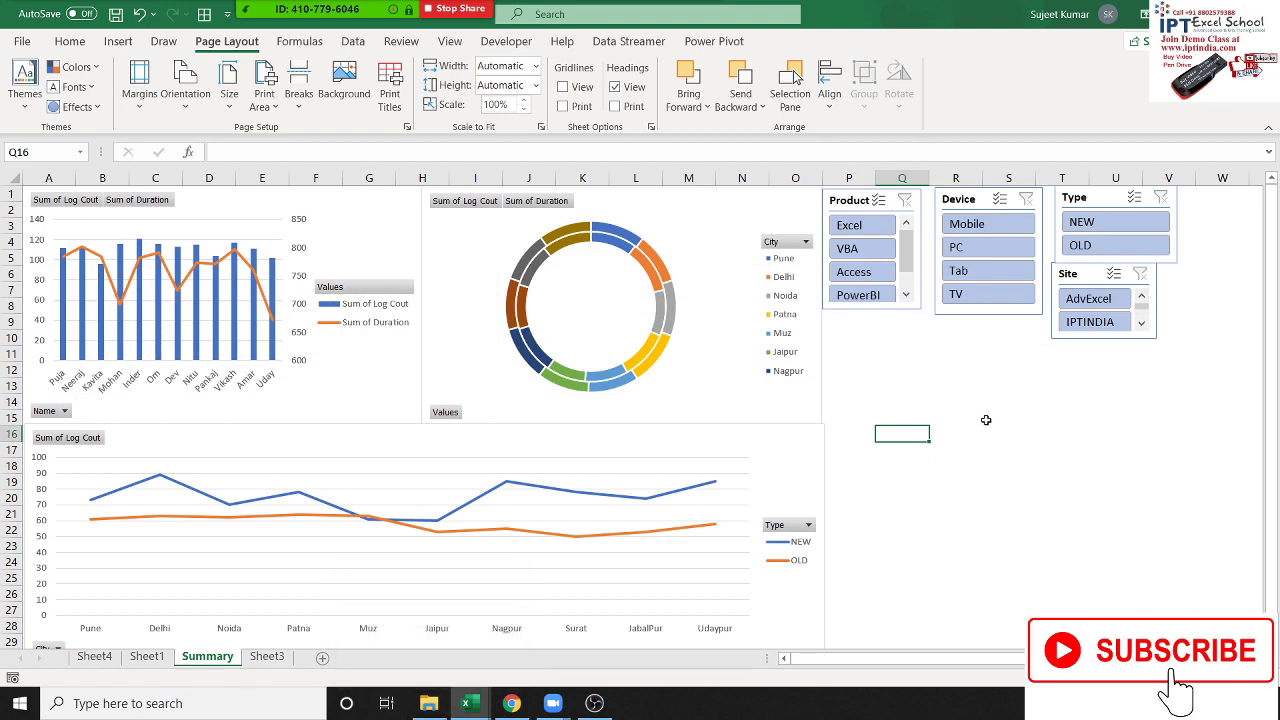
pyautogui.click(1032, 519)
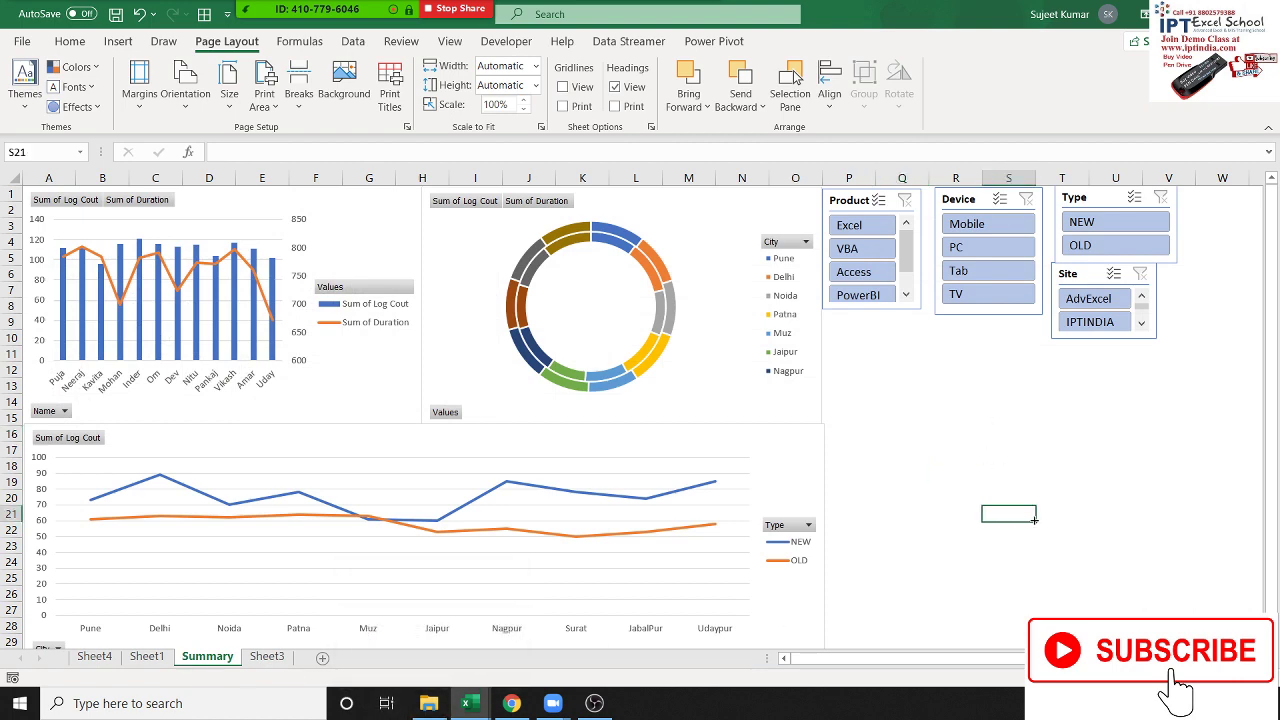
# On Sheet1, select the full data range A1:I455 with Ctrl+Shift+Right and Ctrl+Shift+Down.
pyautogui.click(147, 657)
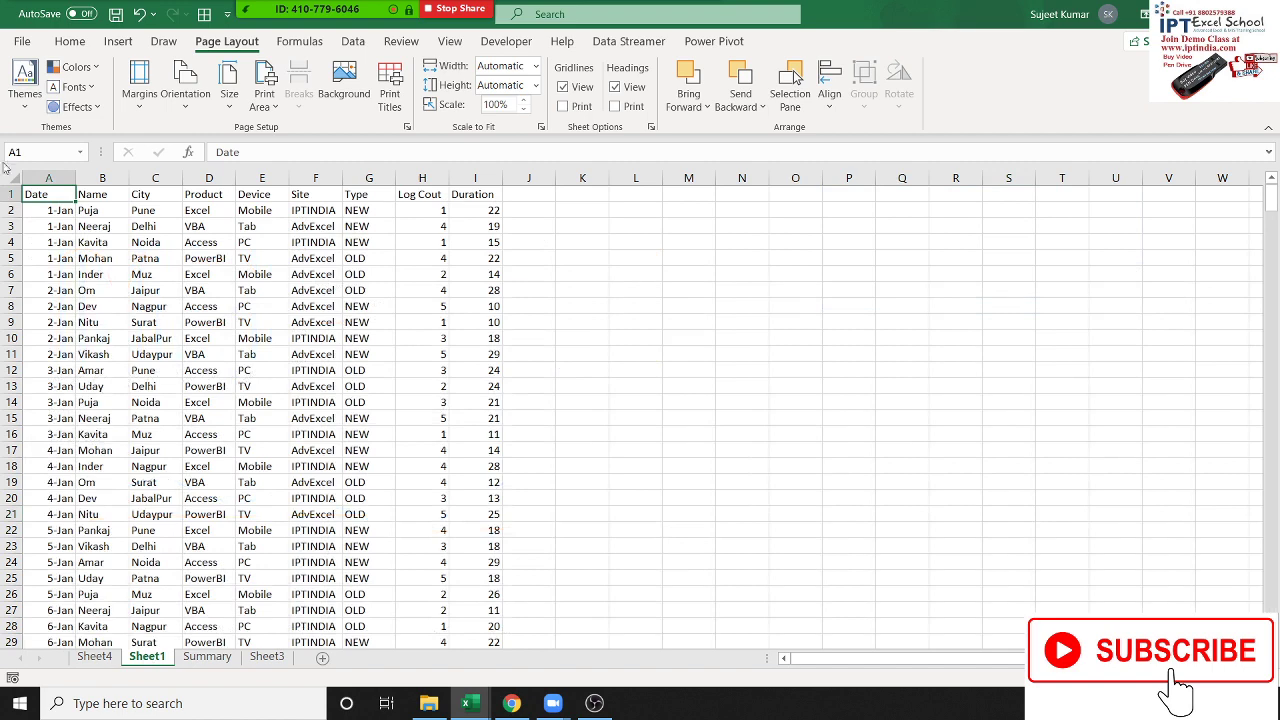
pyautogui.click(94, 656)
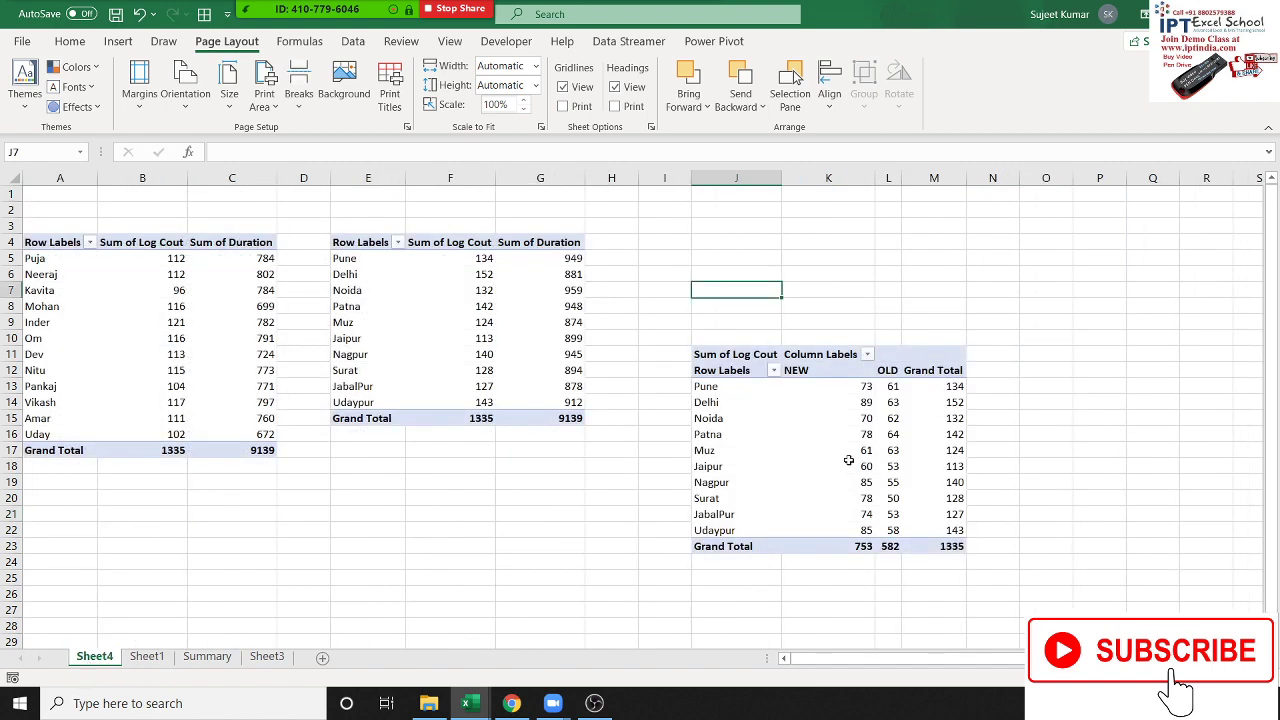
pyautogui.click(146, 656)
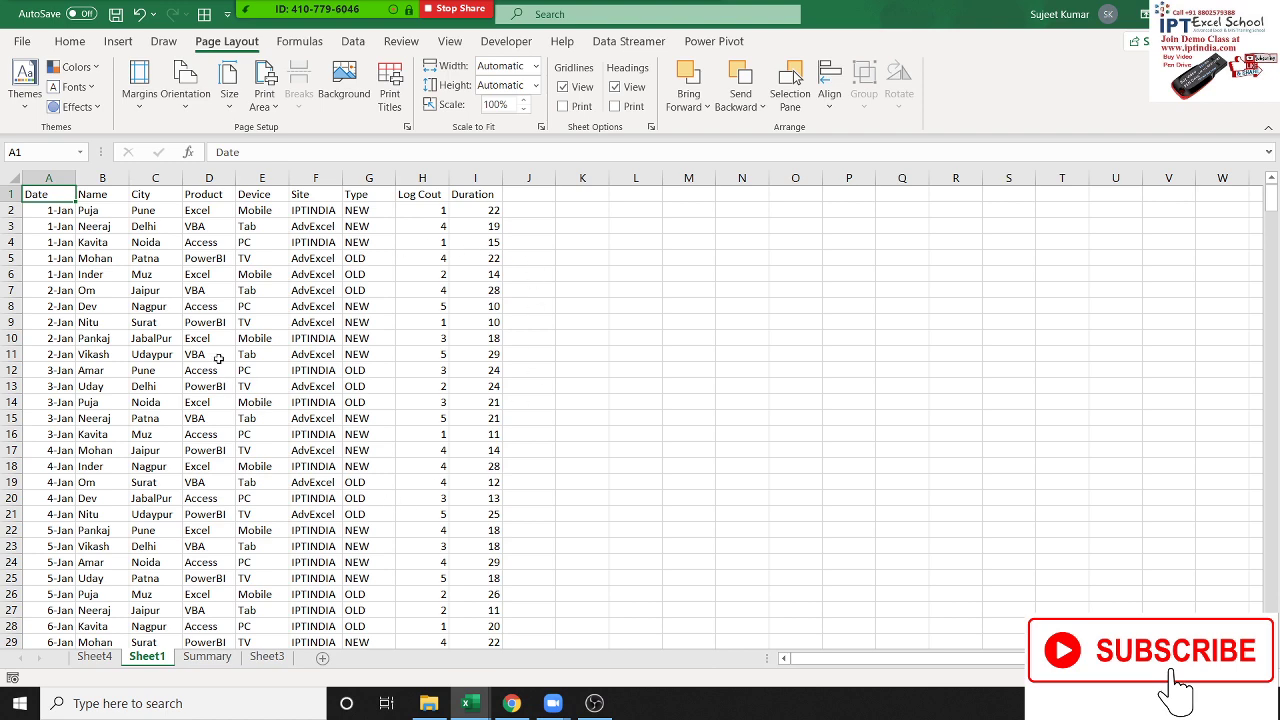
pyautogui.press('Down')
pyautogui.press('Up')
pyautogui.hotkey('ctrl', 'shift', 'Right')
pyautogui.hotkey('ctrl', 'shift', 'Down')
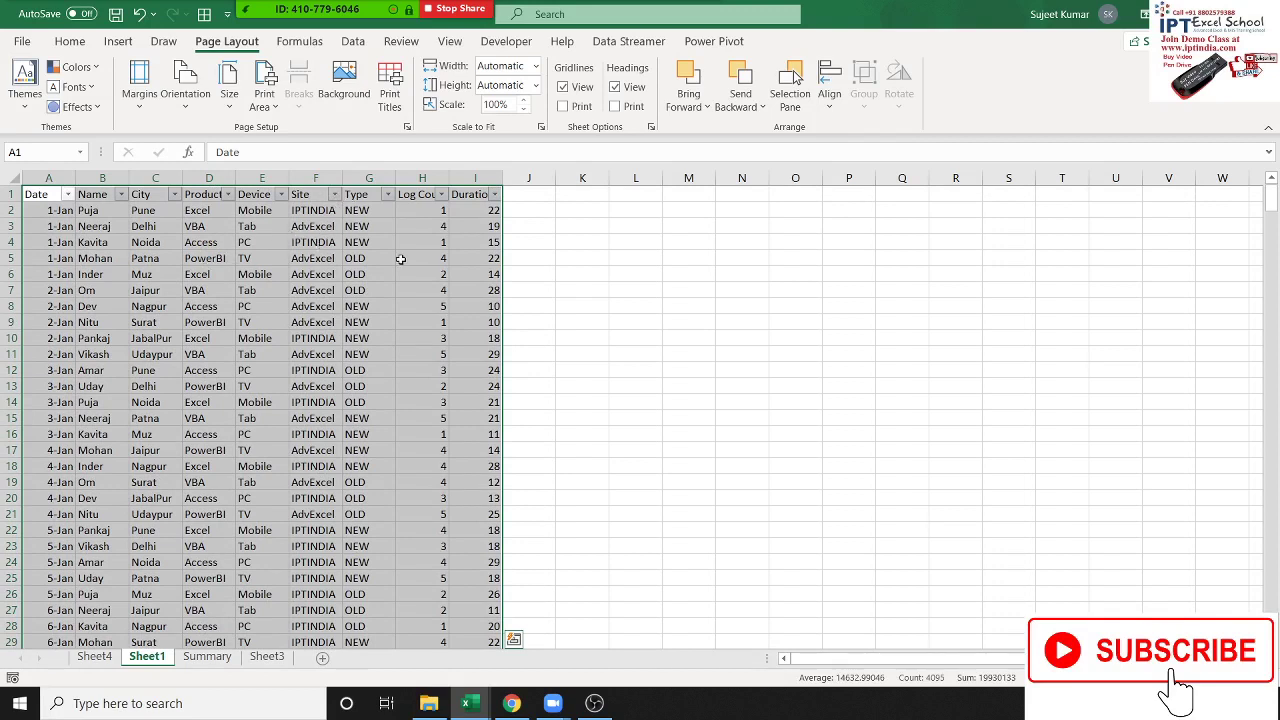
# Remove the AutoFilter and convert A1:I455 into a table with headers.
pyautogui.hotkey('ctrl', 'shift', 'l')
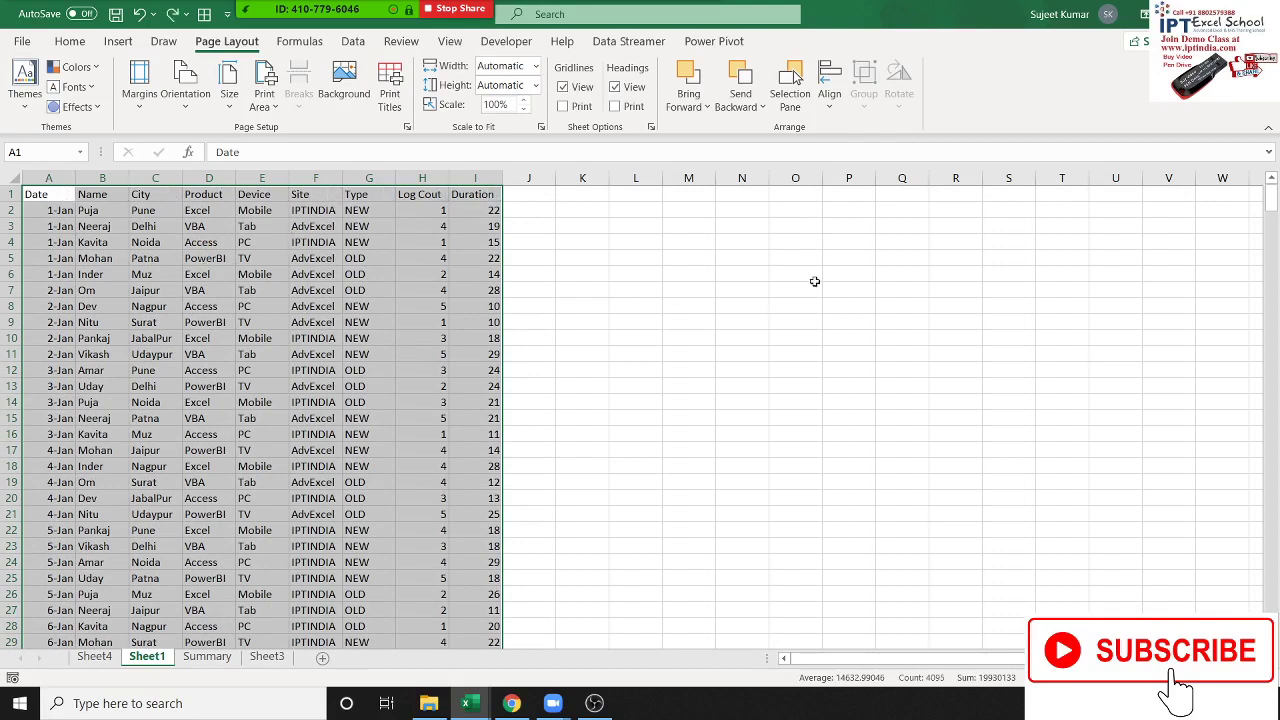
pyautogui.click(124, 43)
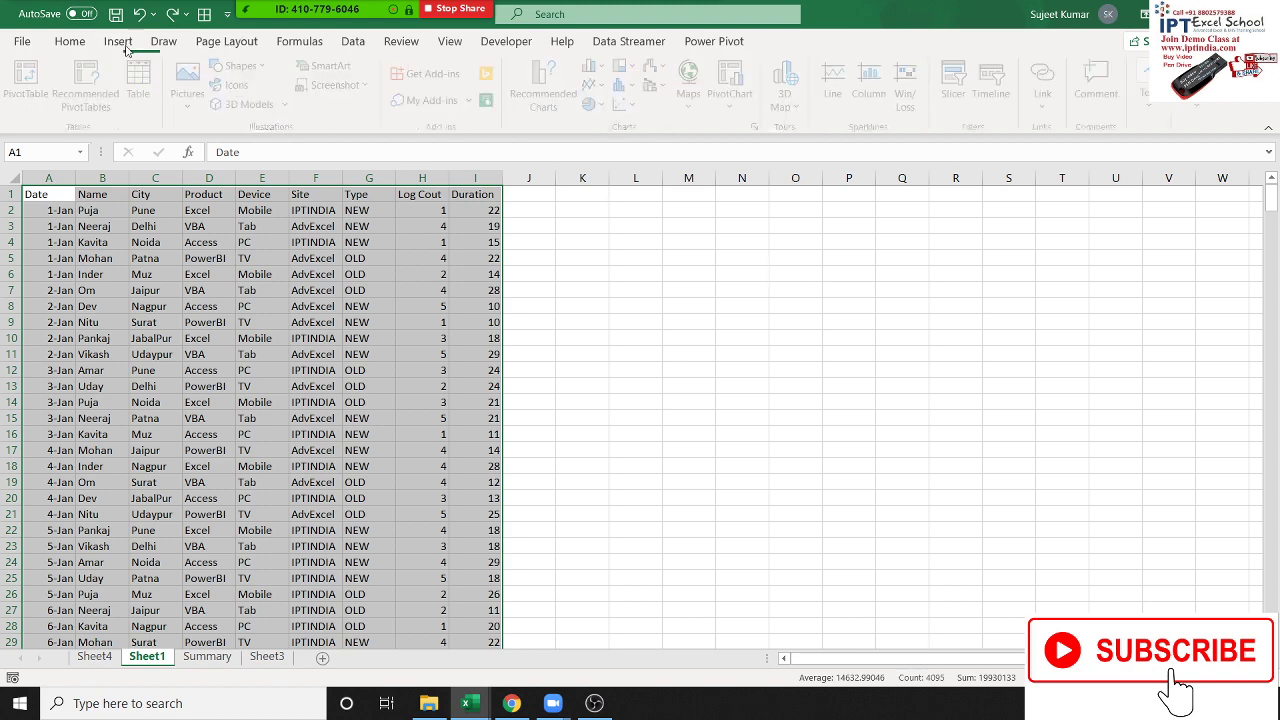
pyautogui.click(138, 88)
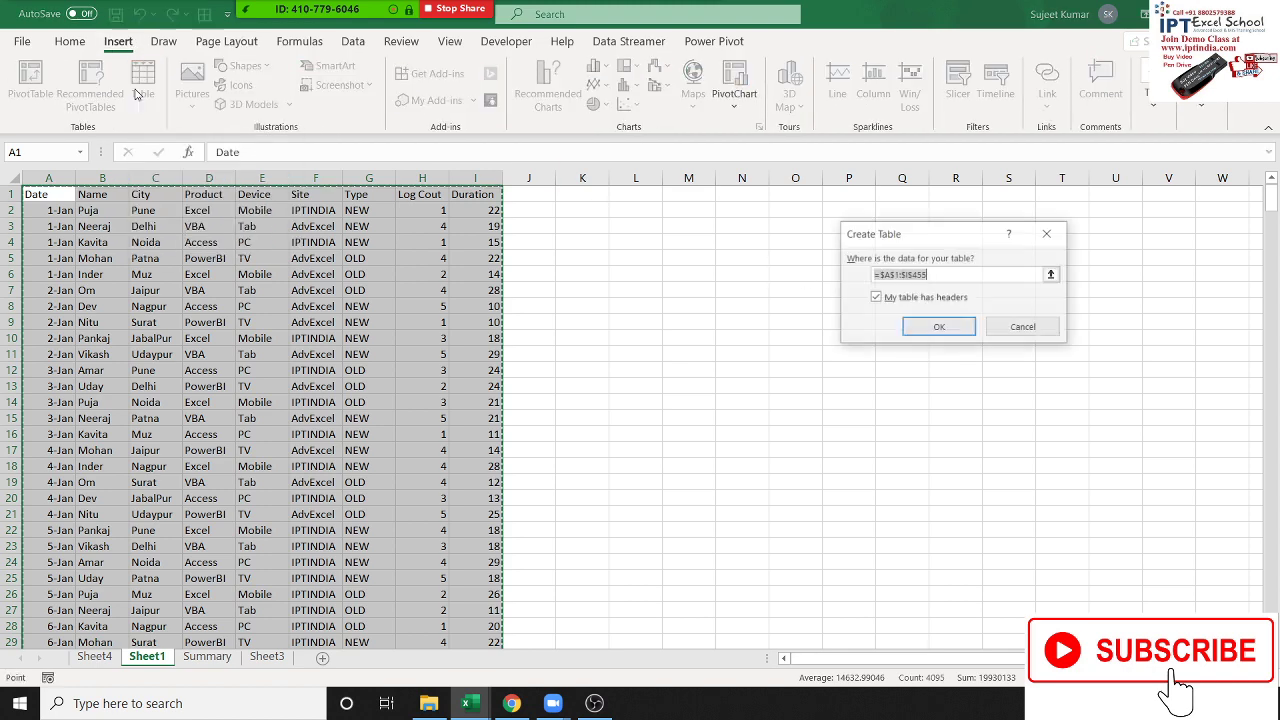
pyautogui.click(930, 330)
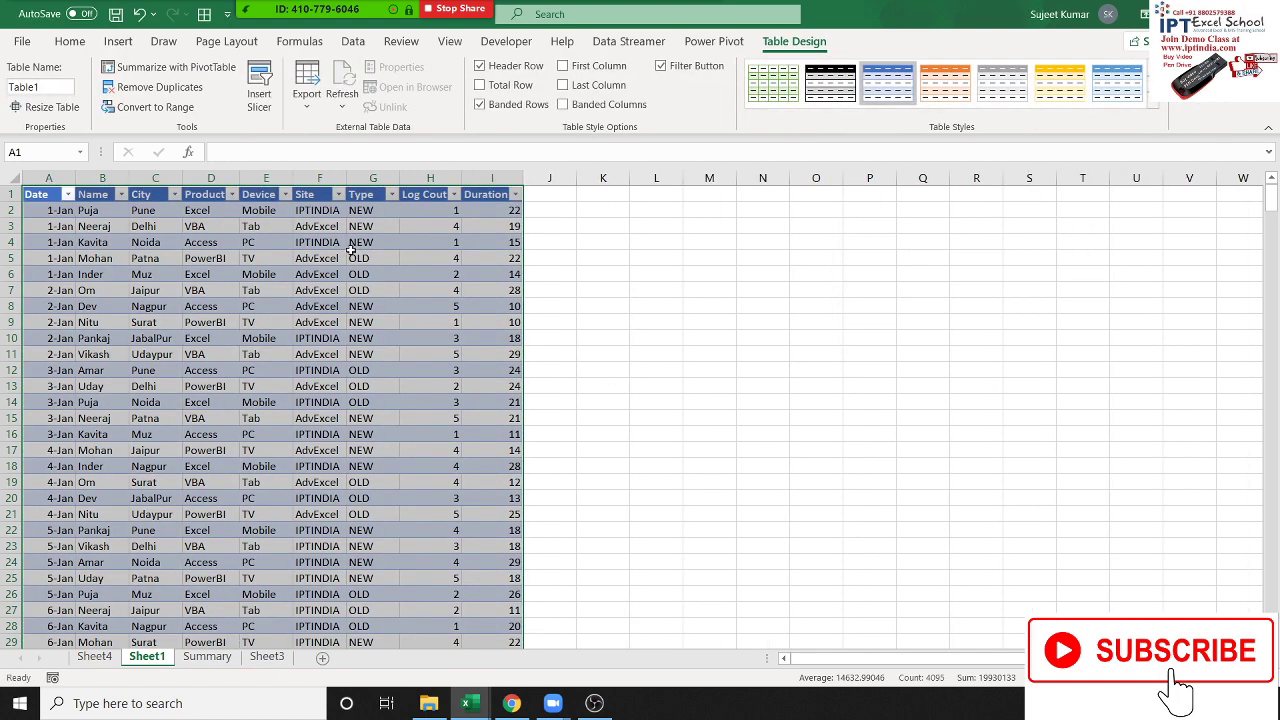
# Insert Name, Product, Site and Type slicers for the table.
pyautogui.click(259, 93)
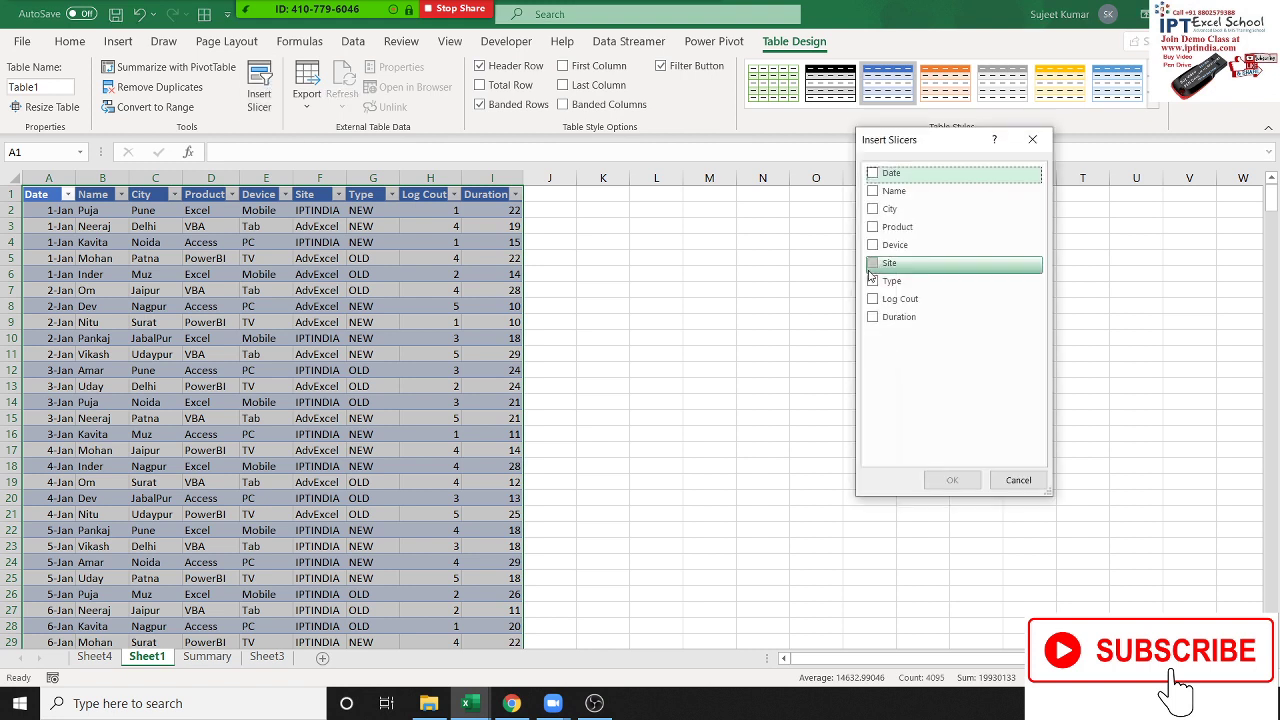
pyautogui.click(874, 192)
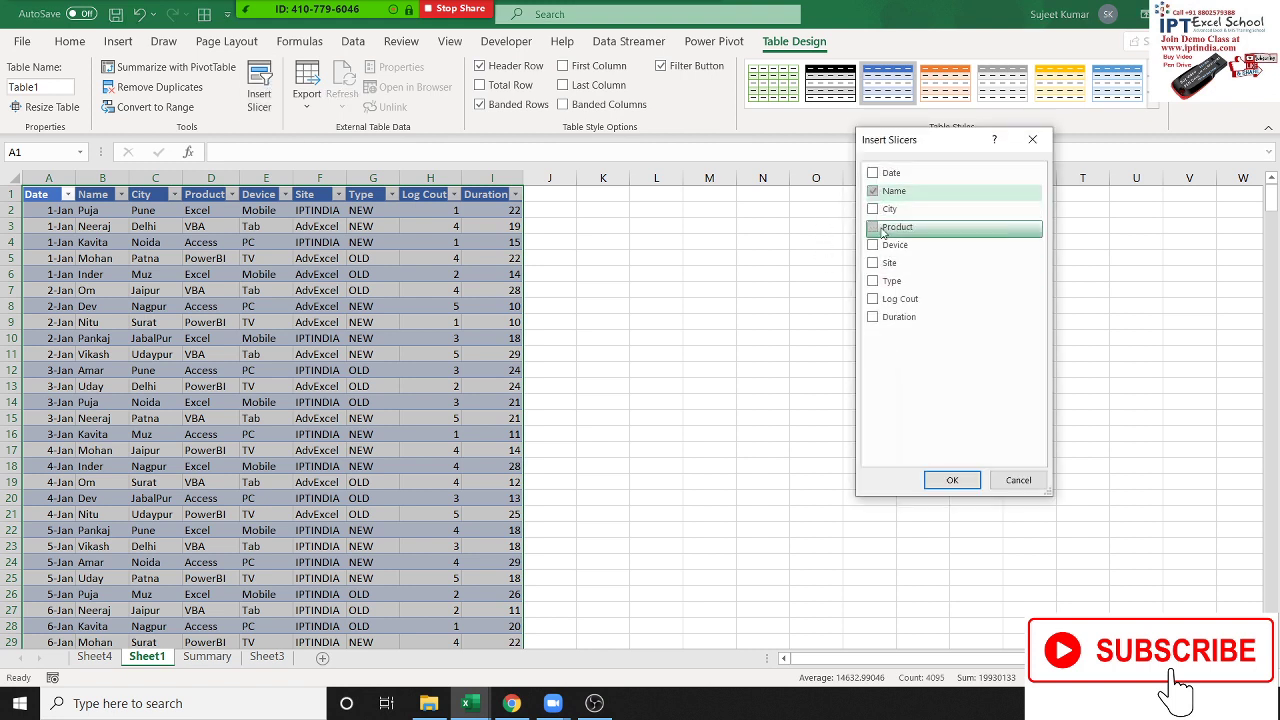
pyautogui.click(874, 228)
pyautogui.click(873, 263)
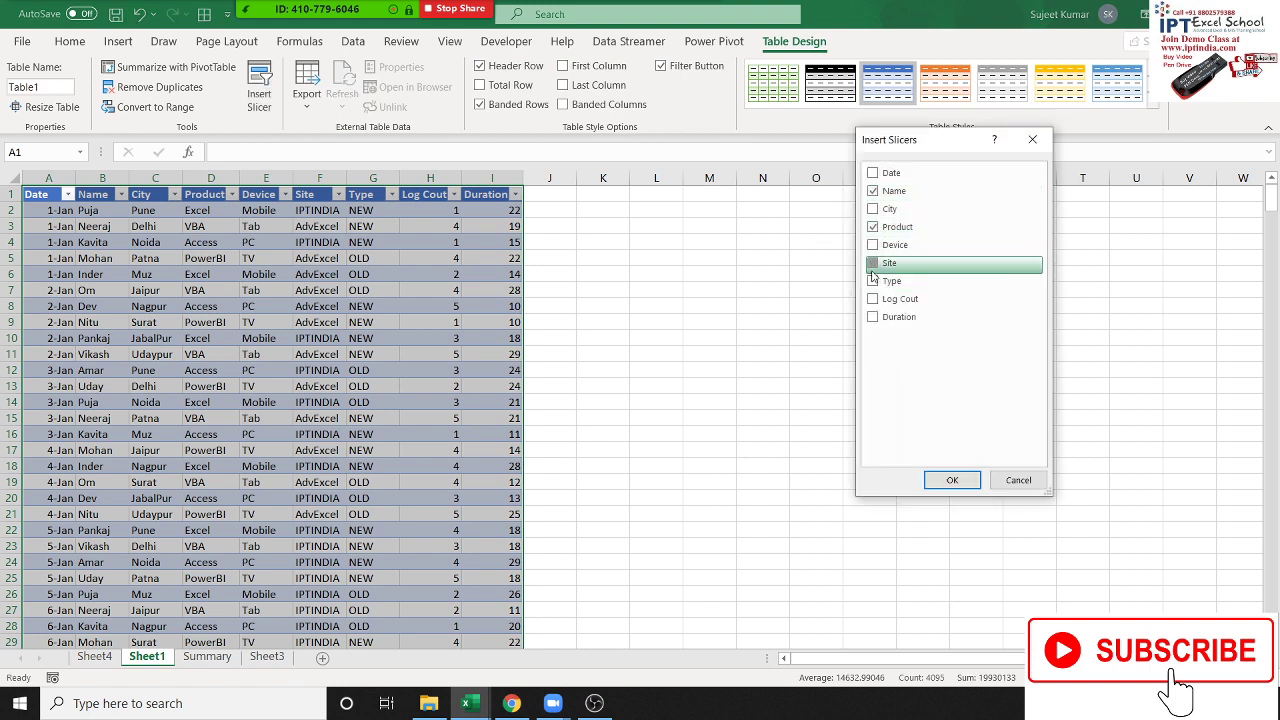
pyautogui.click(873, 317)
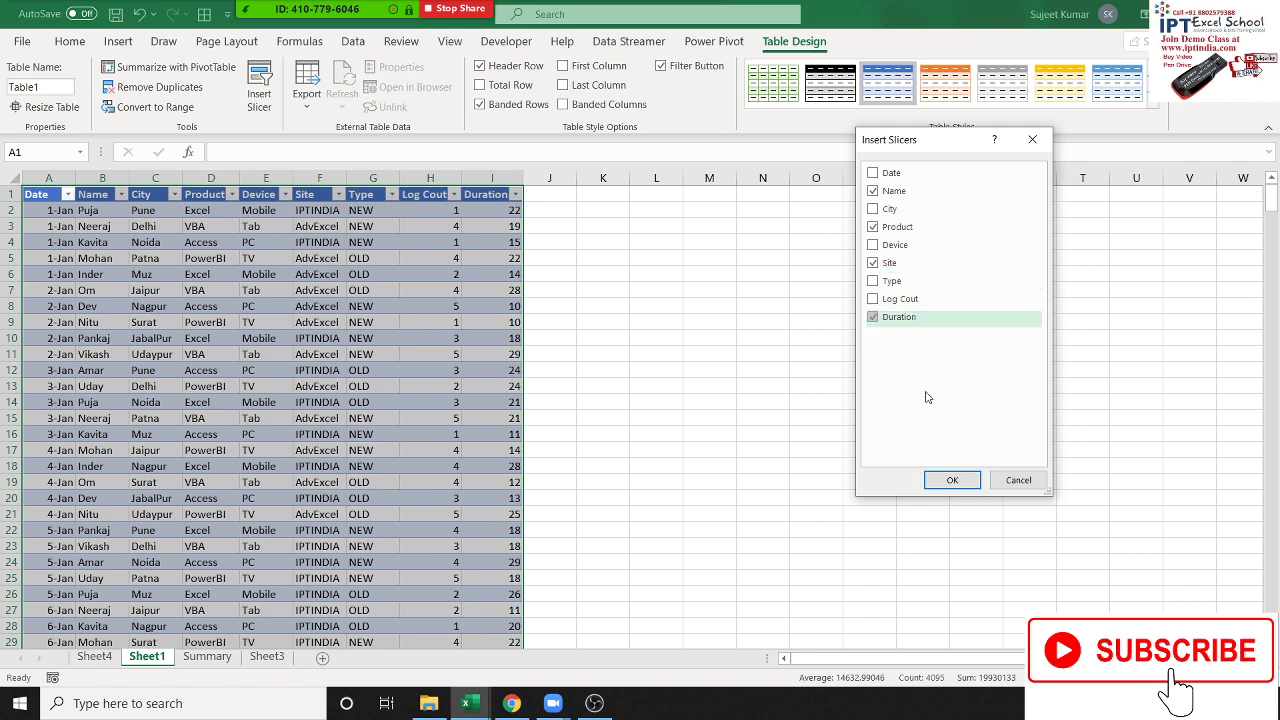
pyautogui.click(873, 281)
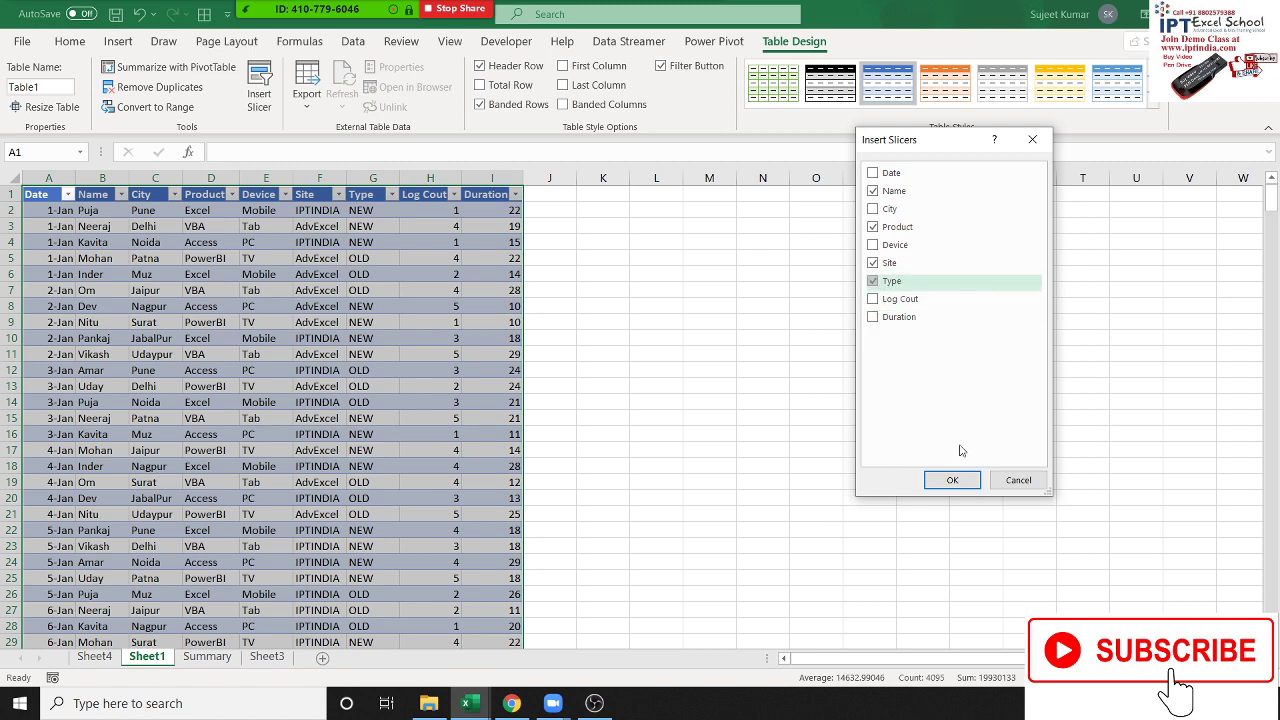
pyautogui.click(952, 480)
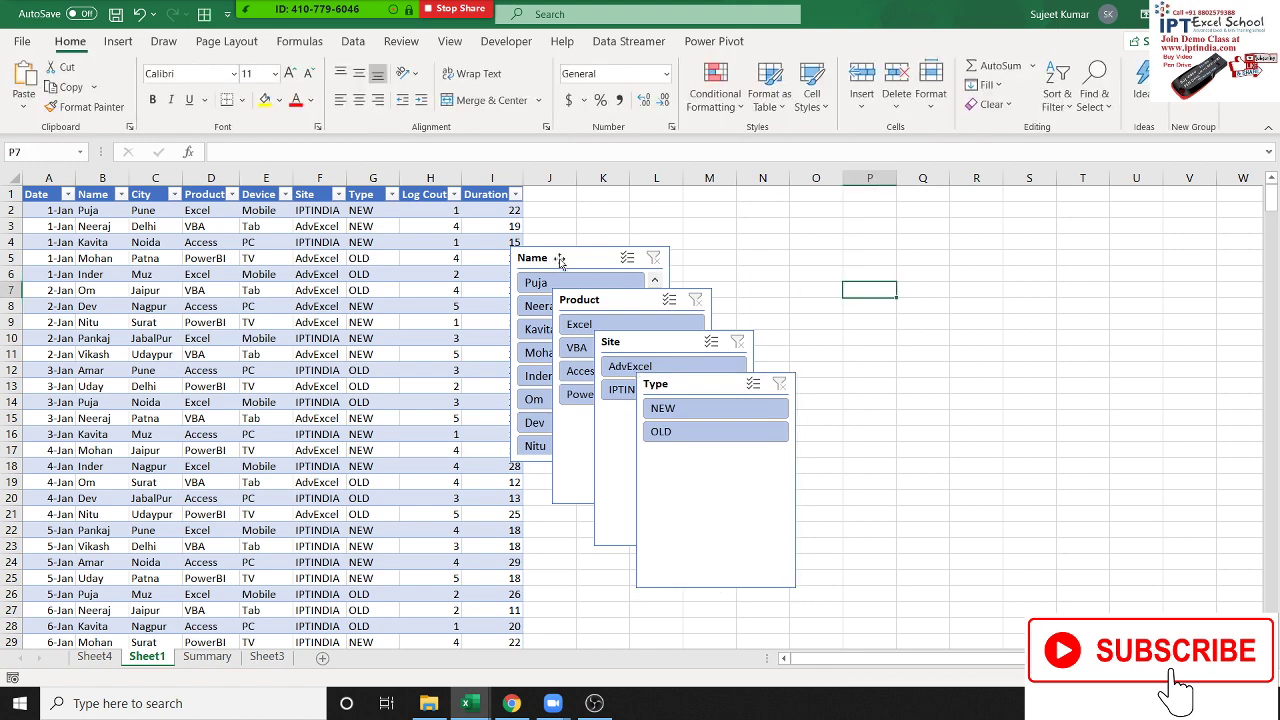
# Line up the Name, Product, Site and Type slicers side by side from column J.
pyautogui.moveTo(558, 257); pyautogui.dragTo(578, 203)
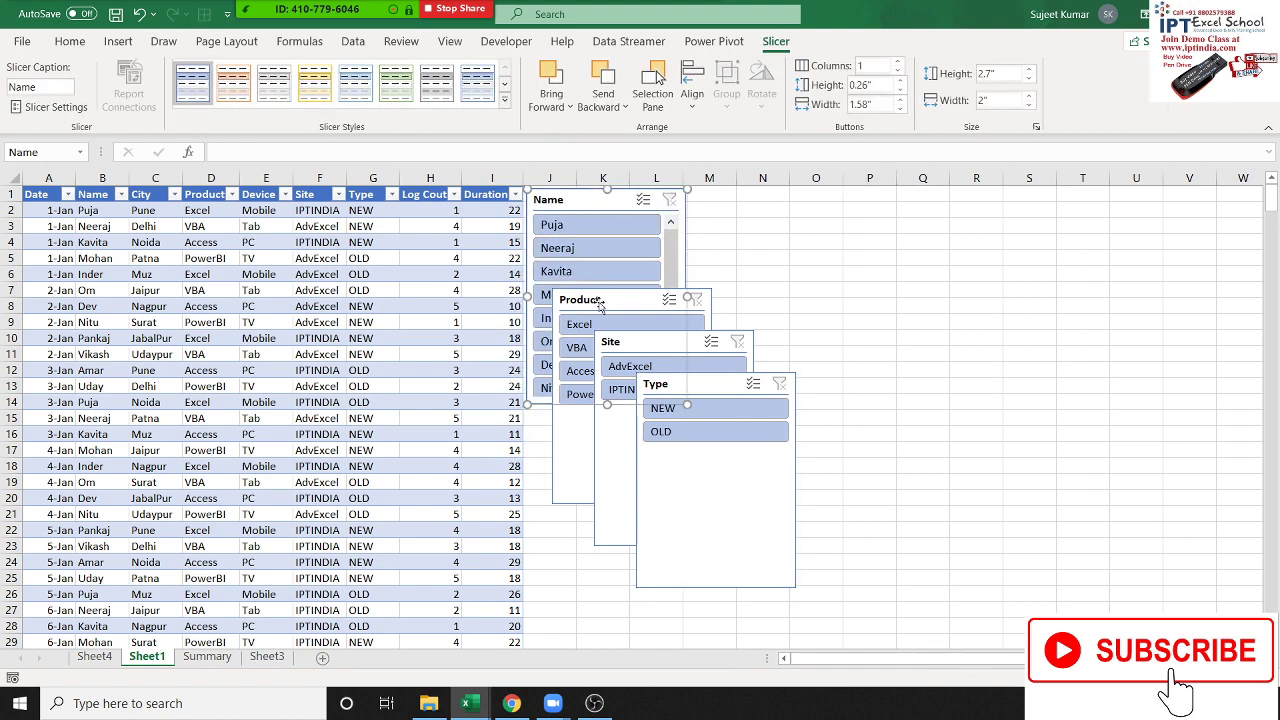
pyautogui.moveTo(580, 299)
pyautogui.mouseDown()
pyautogui.moveTo(740, 199)
pyautogui.moveTo(728, 198)
pyautogui.mouseUp()
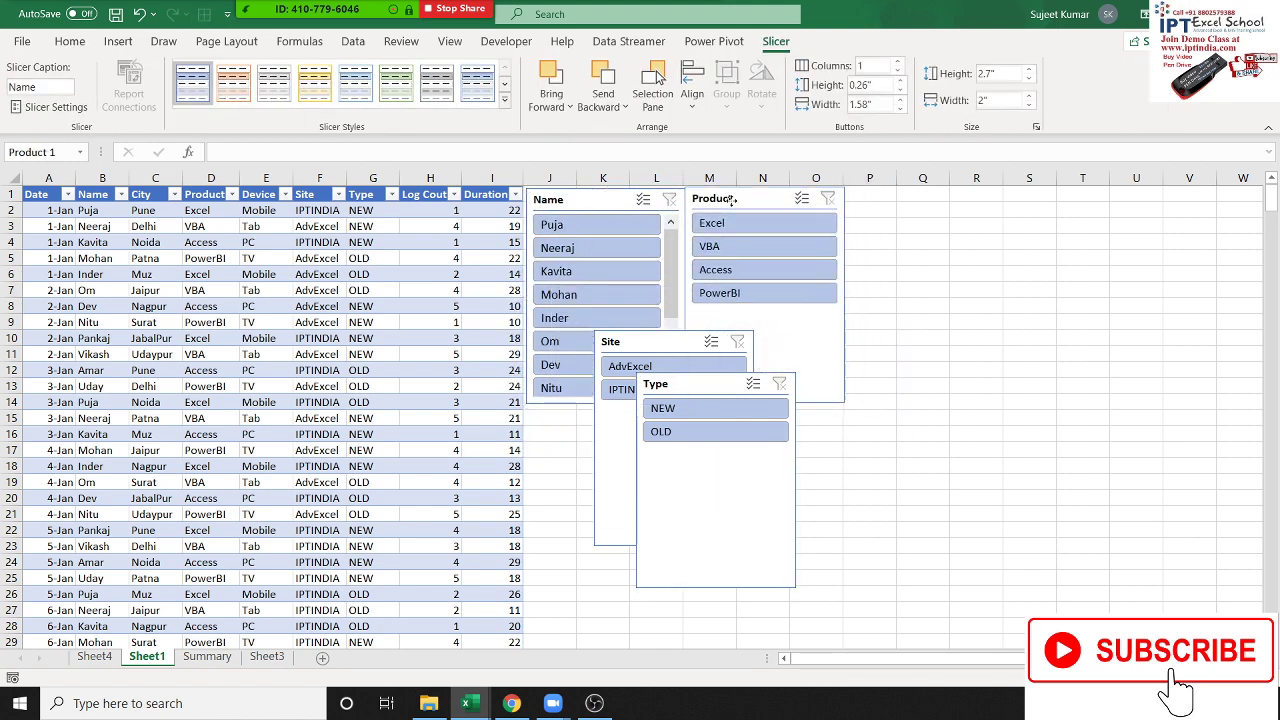
pyautogui.moveTo(612, 344); pyautogui.dragTo(866, 218)
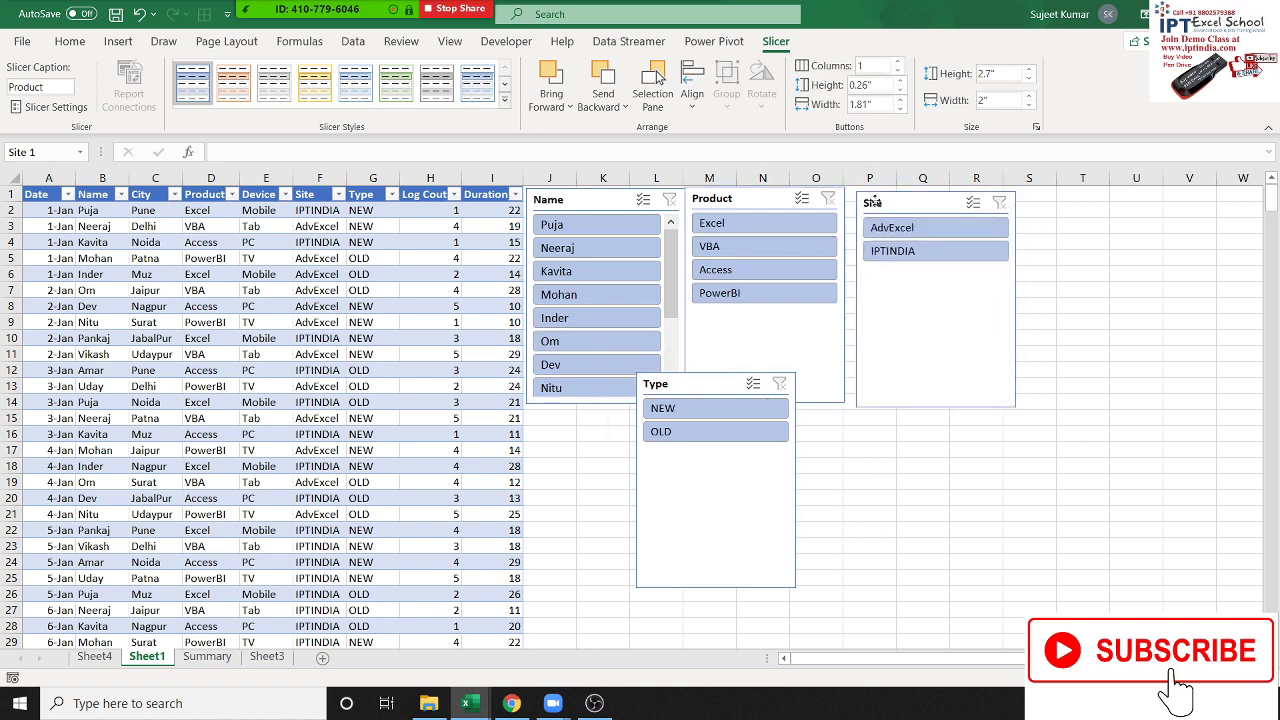
pyautogui.moveTo(679, 385)
pyautogui.mouseDown()
pyautogui.moveTo(1062, 201)
pyautogui.moveTo(1044, 197)
pyautogui.mouseUp()
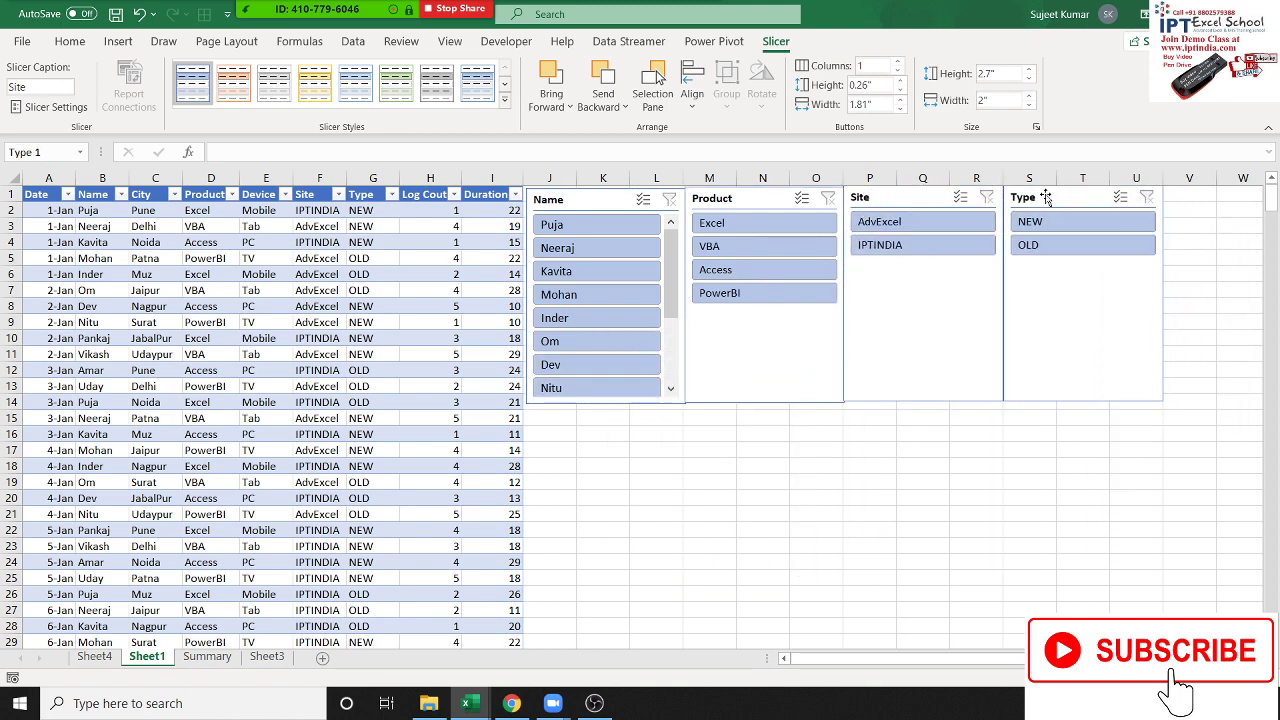
pyautogui.click(870, 577)
# Apply an orange Dark slicer style to the Name slicer.
pyautogui.click(566, 199)
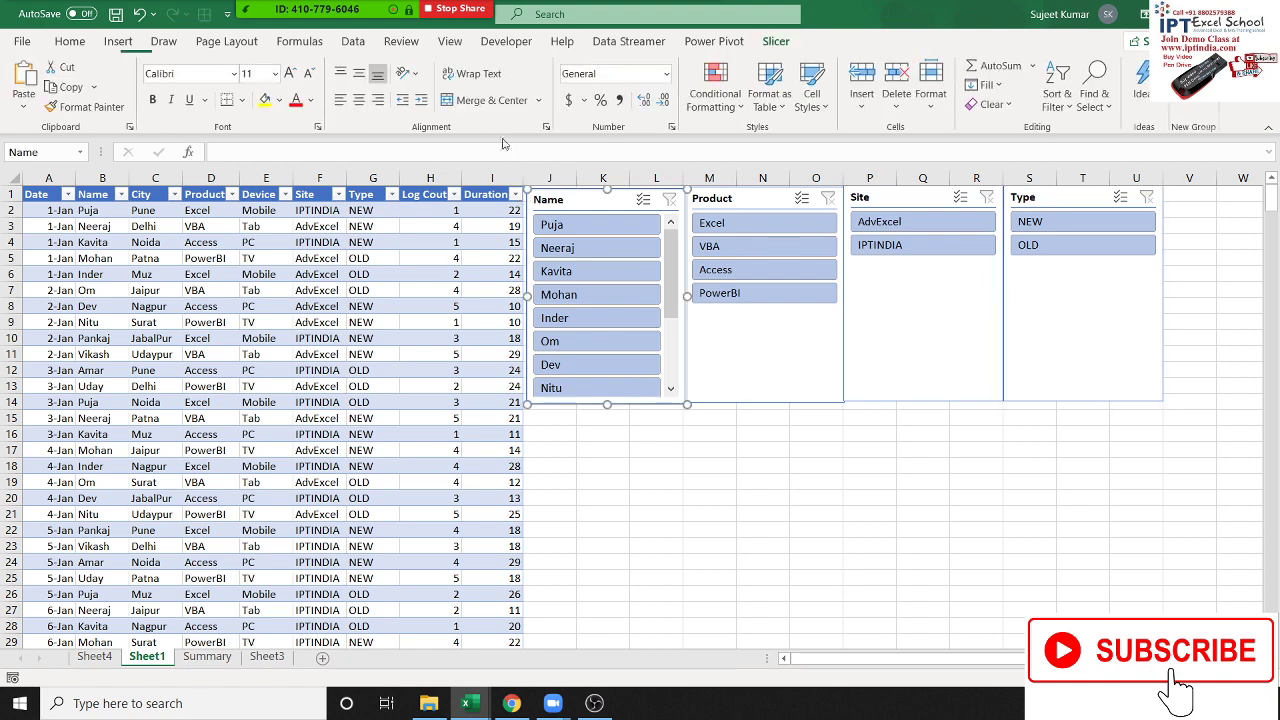
pyautogui.click(505, 107)
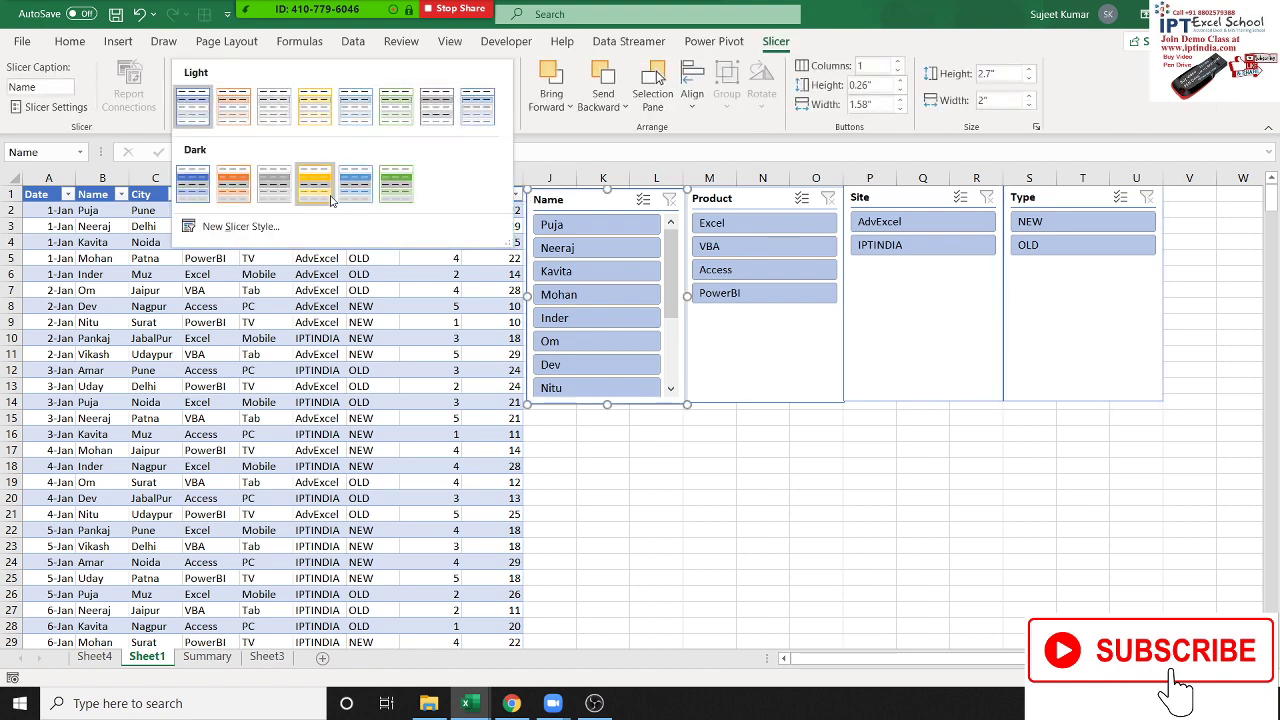
pyautogui.click(236, 183)
# Shorten Product and Site, stack Site under Product, and move Type beside them.
pyautogui.click(802, 338)
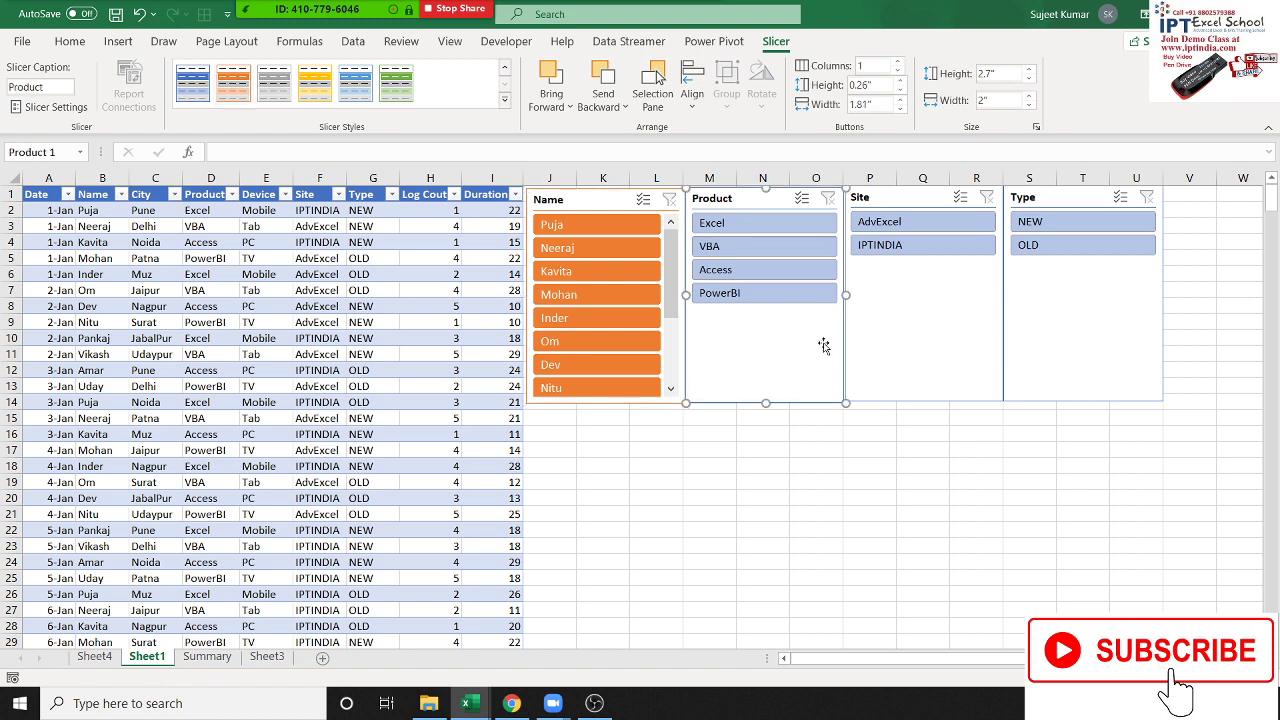
pyautogui.click(905, 354)
pyautogui.click(789, 374)
pyautogui.moveTo(766, 403); pyautogui.dragTo(763, 310)
pyautogui.moveTo(924, 197); pyautogui.dragTo(763, 325)
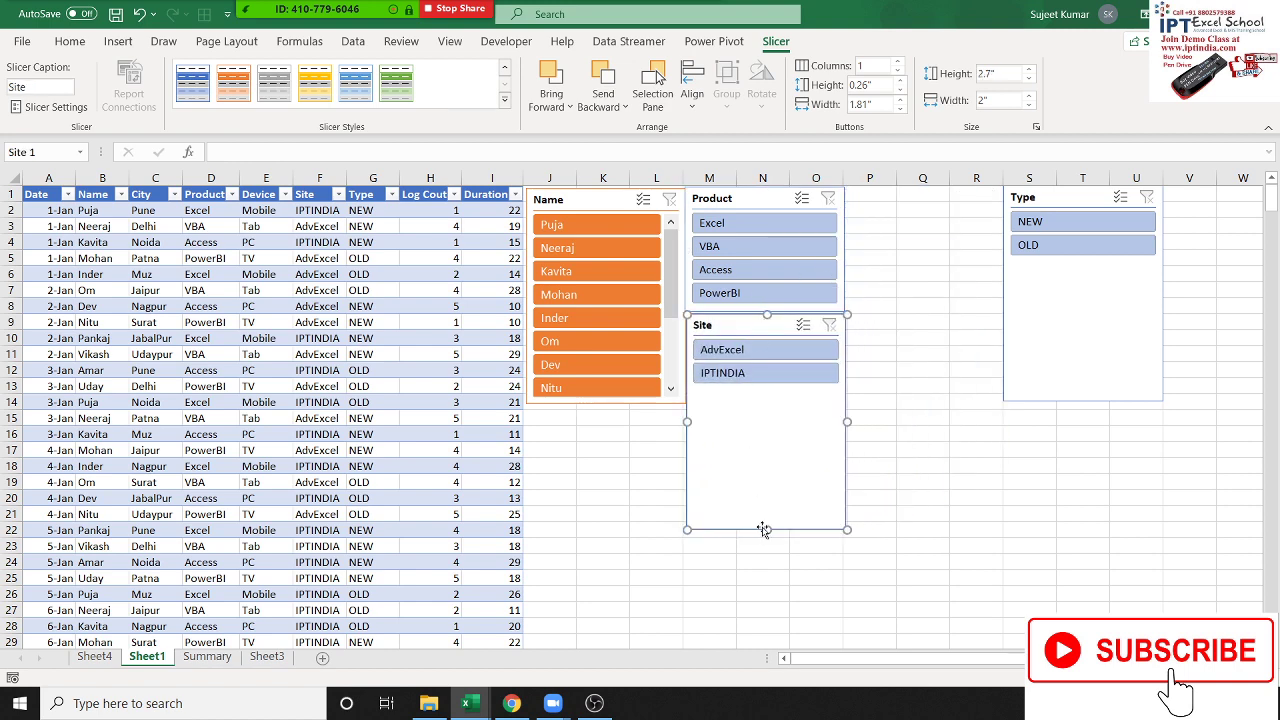
pyautogui.moveTo(763, 519); pyautogui.dragTo(754, 401)
pyautogui.click(904, 356)
pyautogui.moveTo(1016, 200); pyautogui.dragTo(862, 196)
pyautogui.click(869, 513)
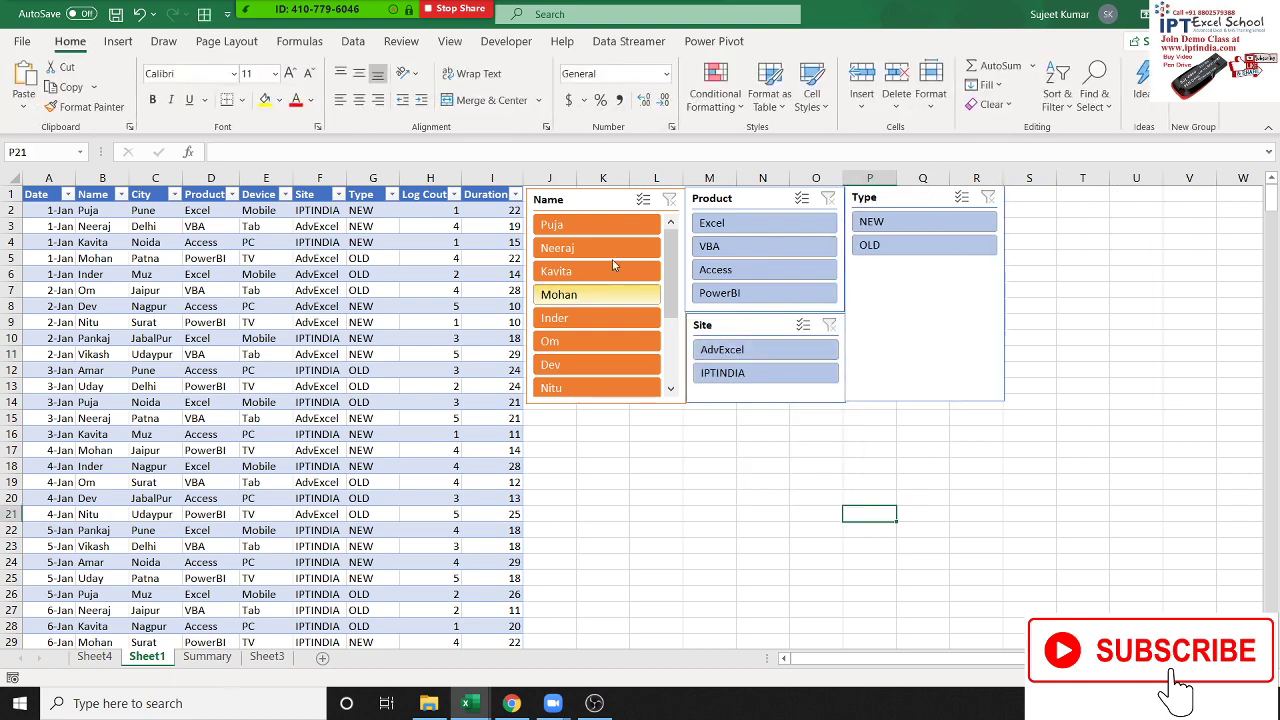
pyautogui.click(597, 232)
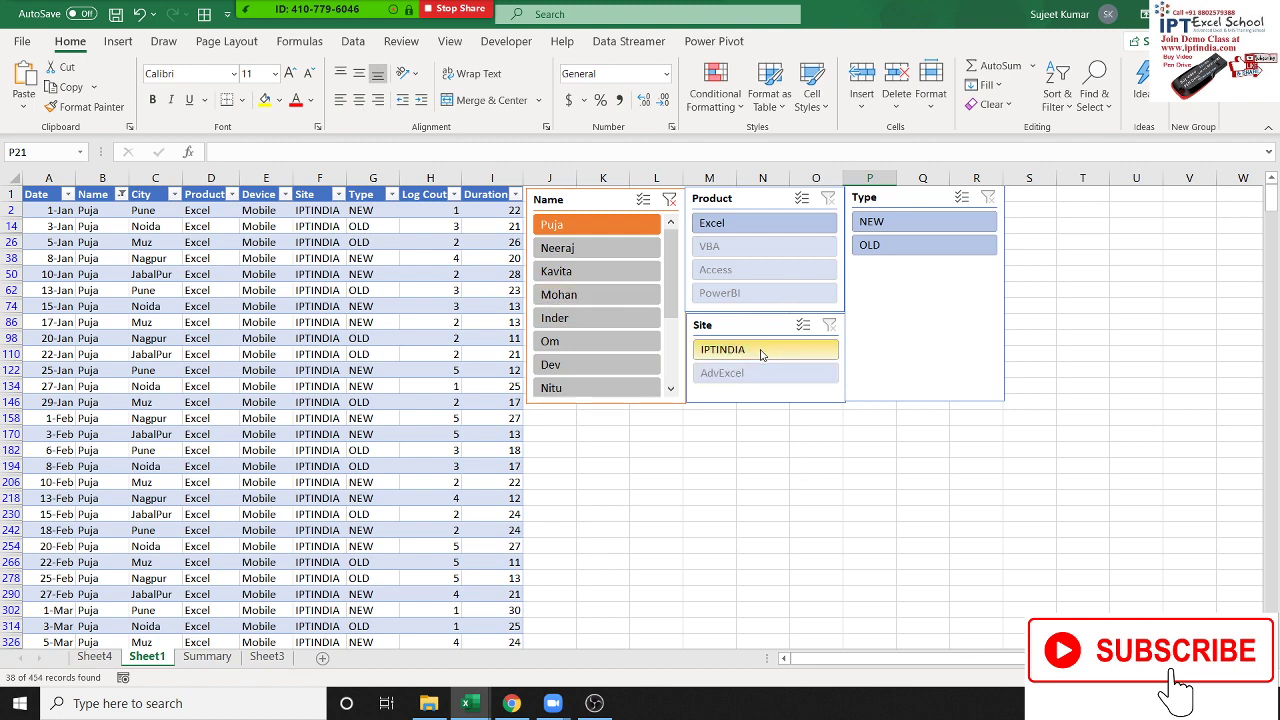
pyautogui.click(772, 350)
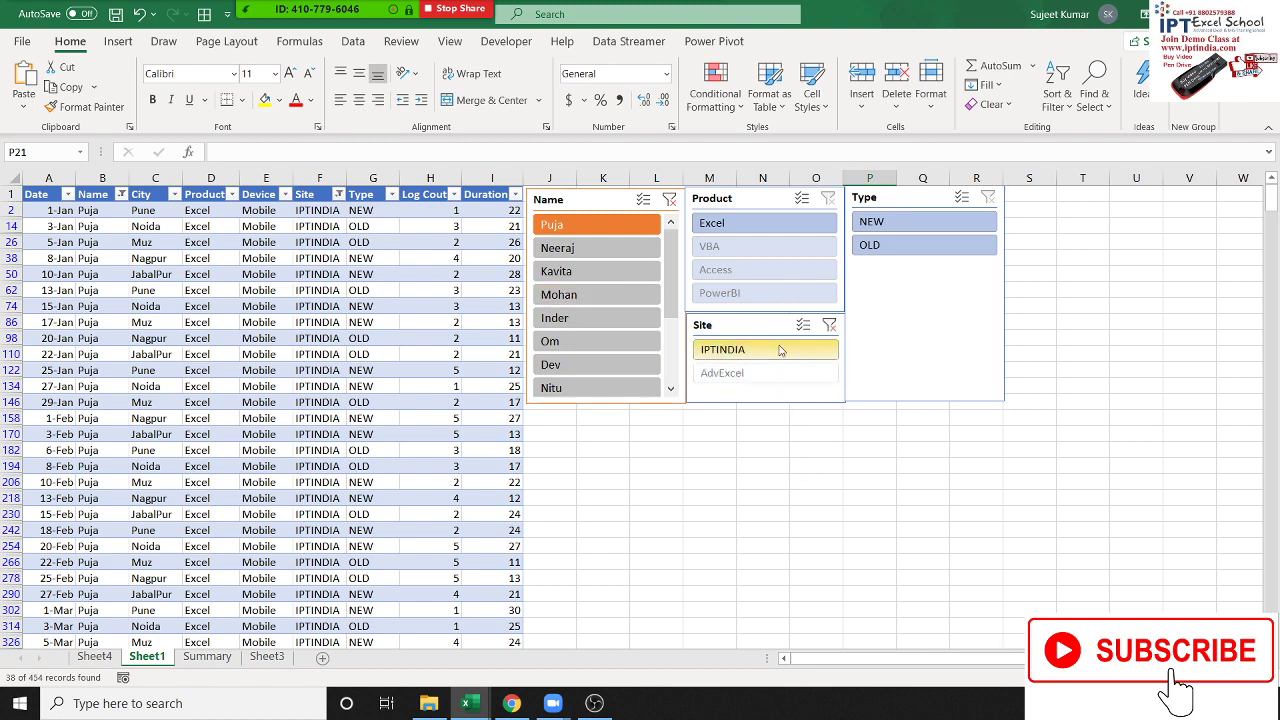
pyautogui.click(895, 254)
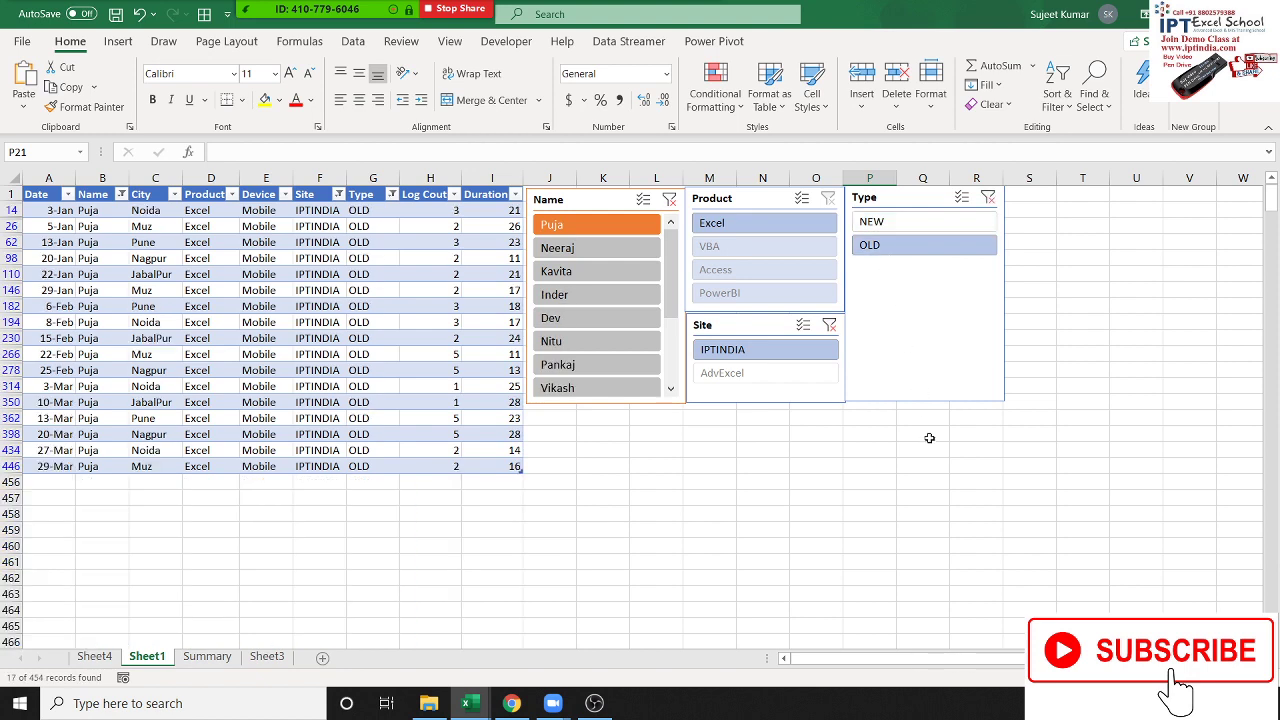
pyautogui.click(829, 325)
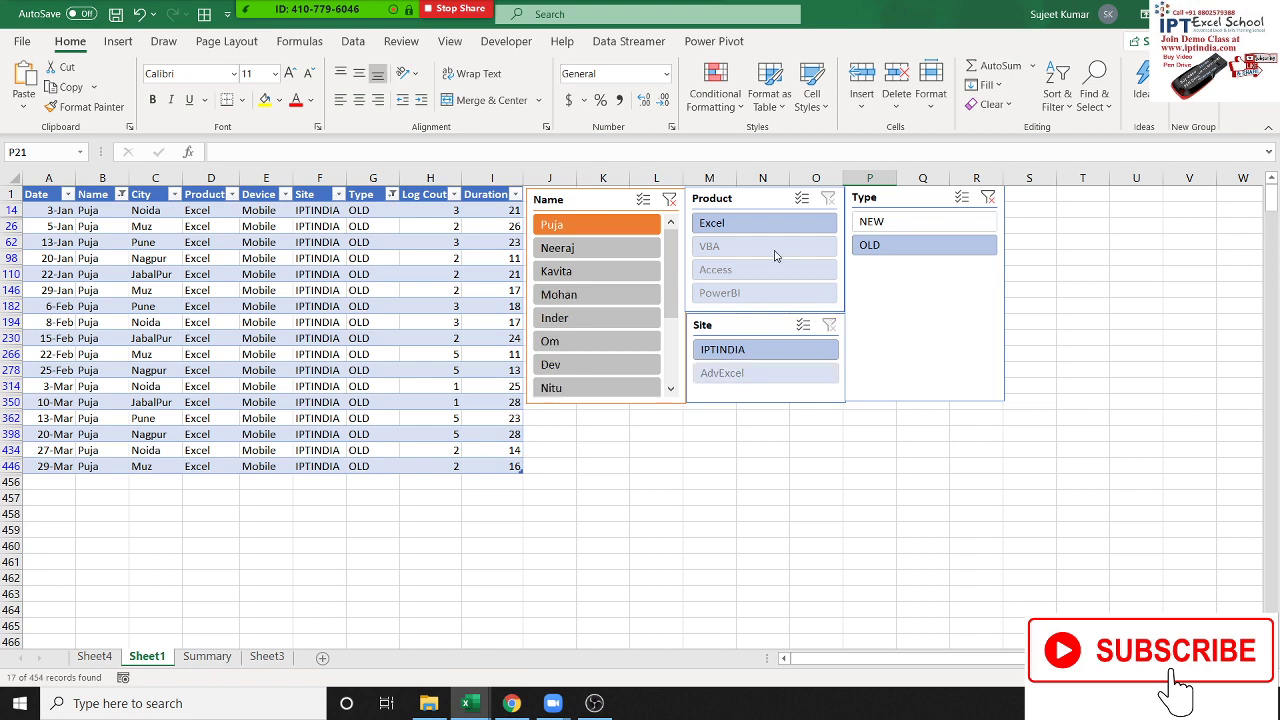
pyautogui.click(669, 199)
pyautogui.click(987, 198)
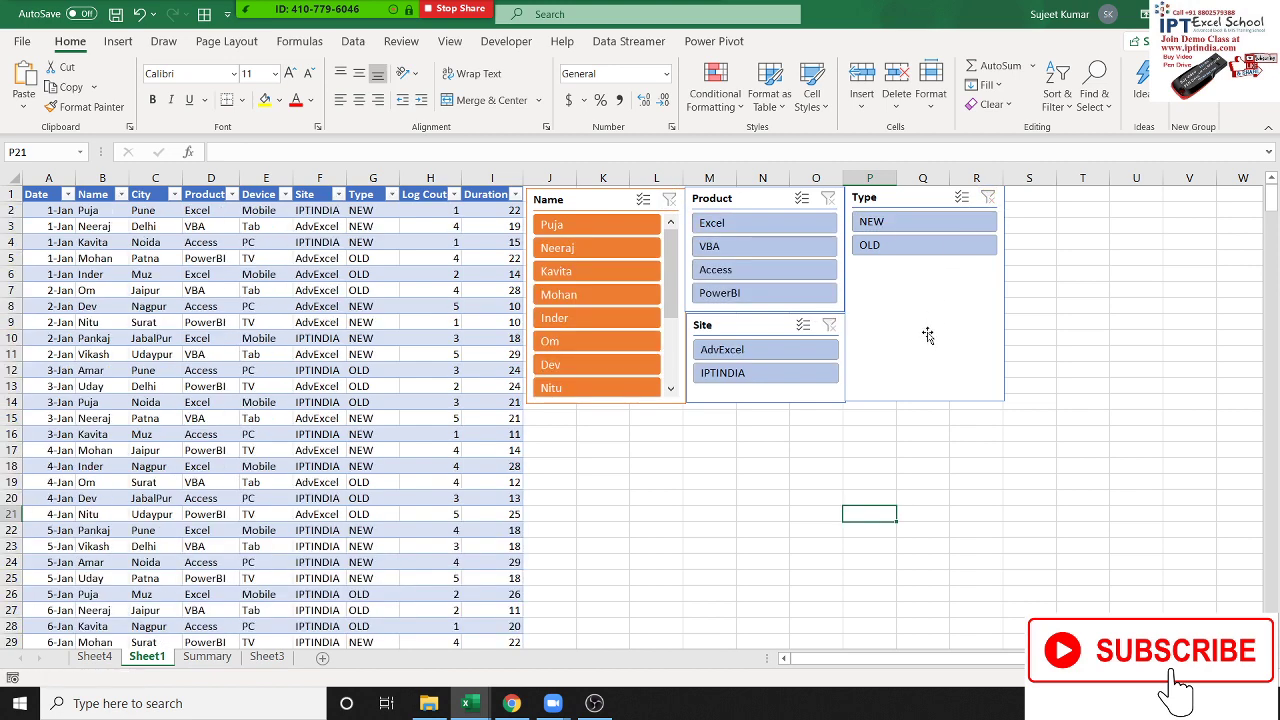
pyautogui.moveTo(255, 291); pyautogui.dragTo(473, 461)
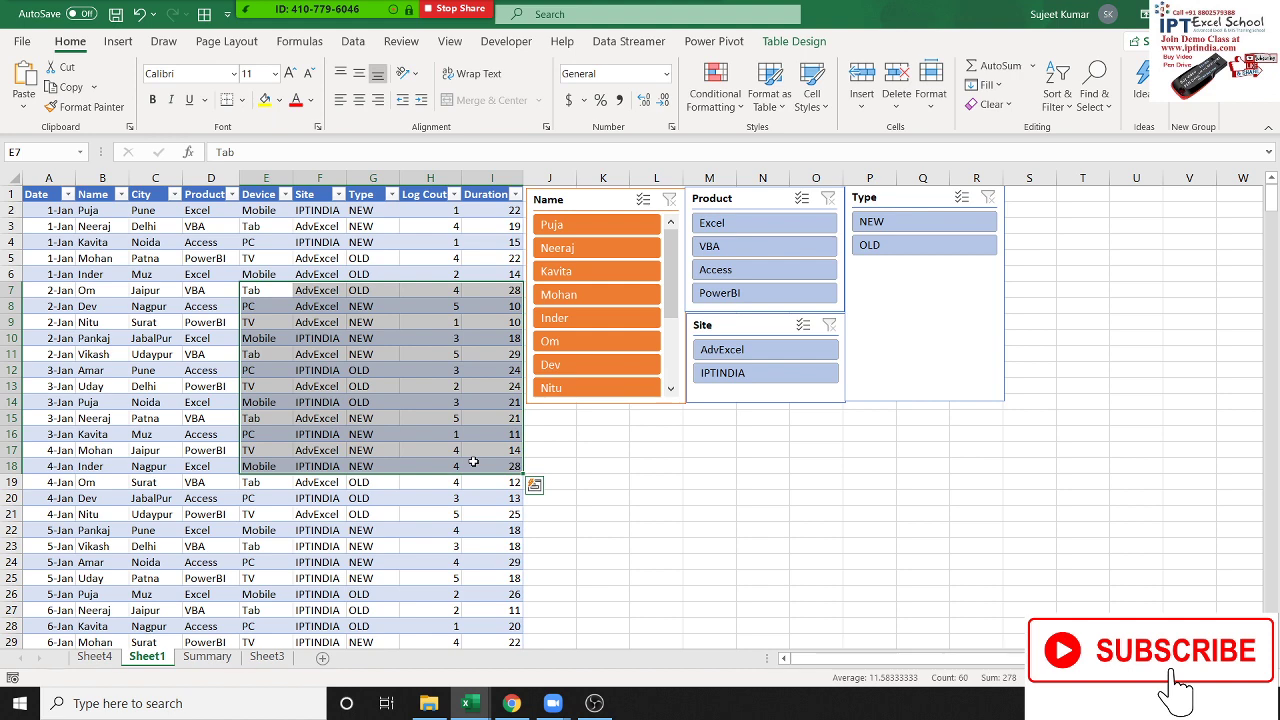
# Insert a Date timeline for the Sheet4 city pivot table.
pyautogui.click(118, 658)
pyautogui.click(360, 354)
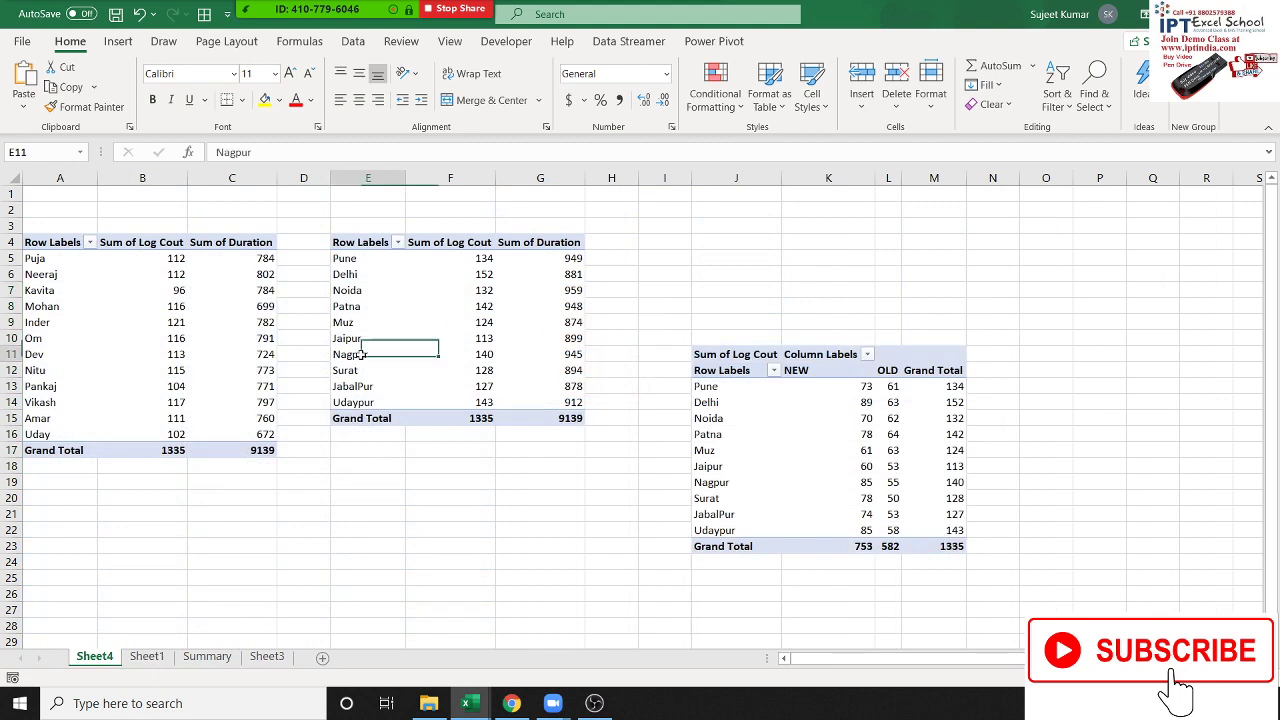
pyautogui.click(810, 41)
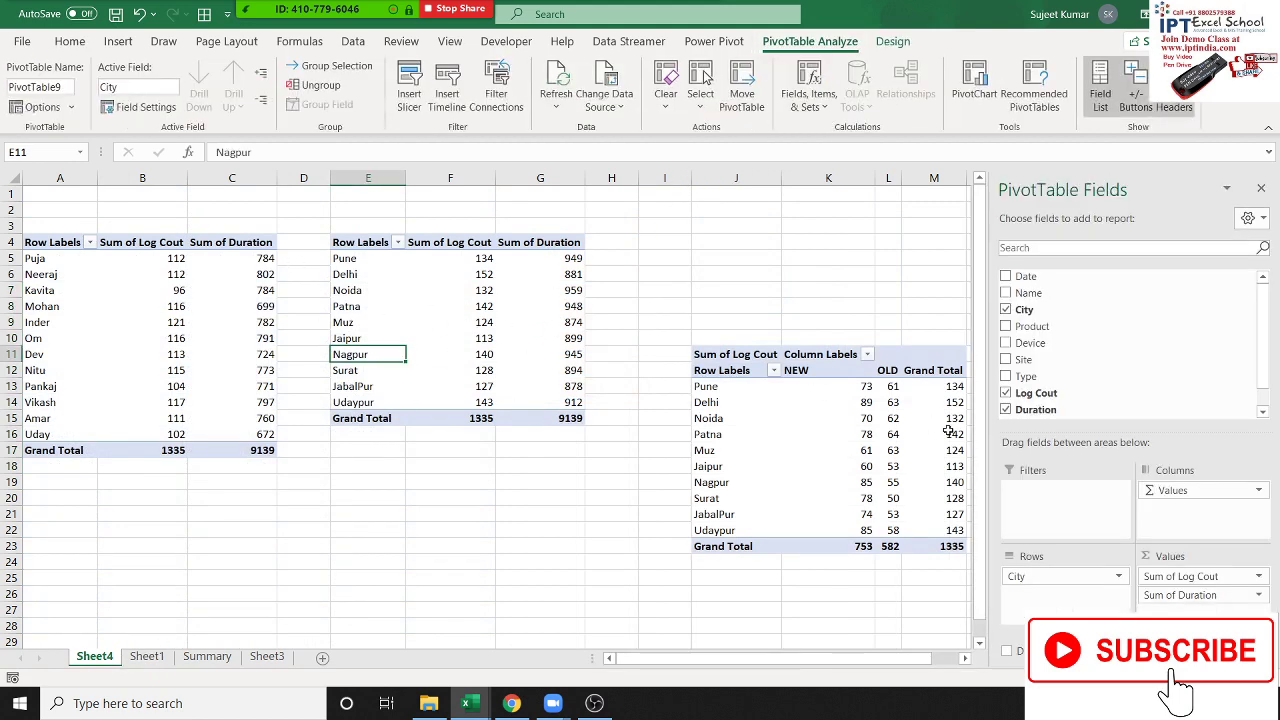
pyautogui.moveTo(948, 431)
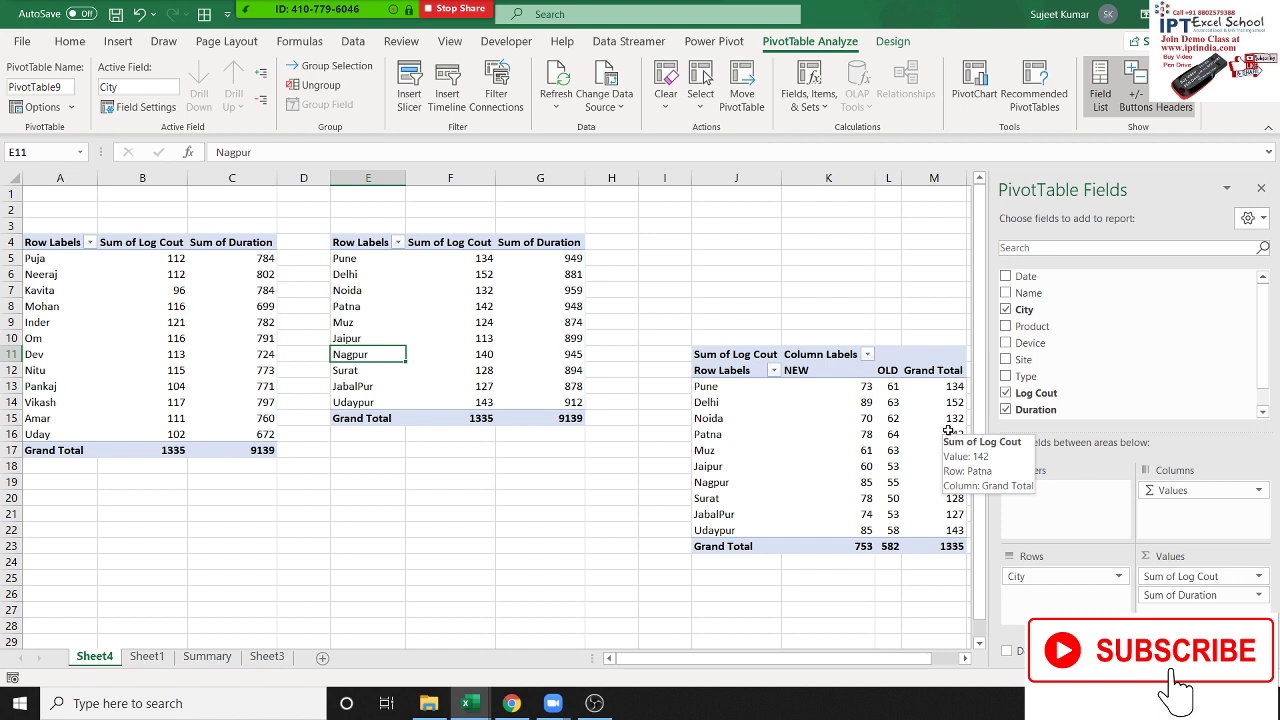
pyautogui.click(452, 114)
pyautogui.click(880, 242)
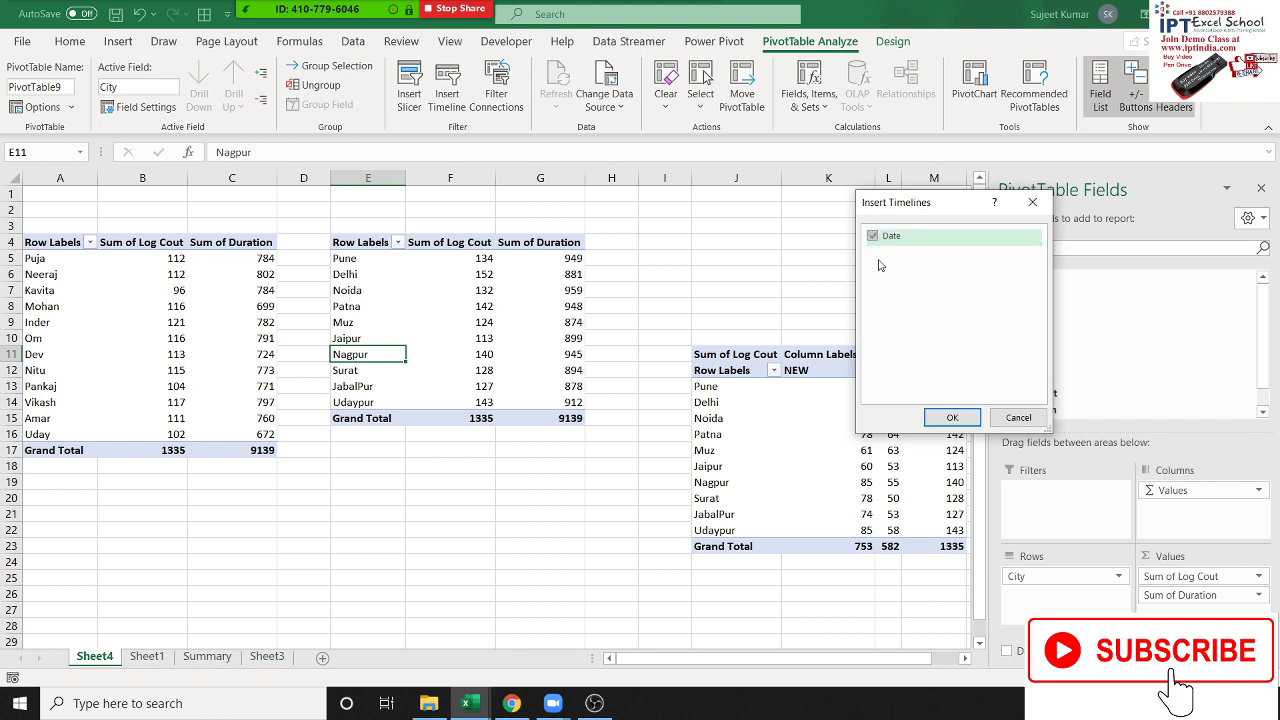
pyautogui.click(954, 418)
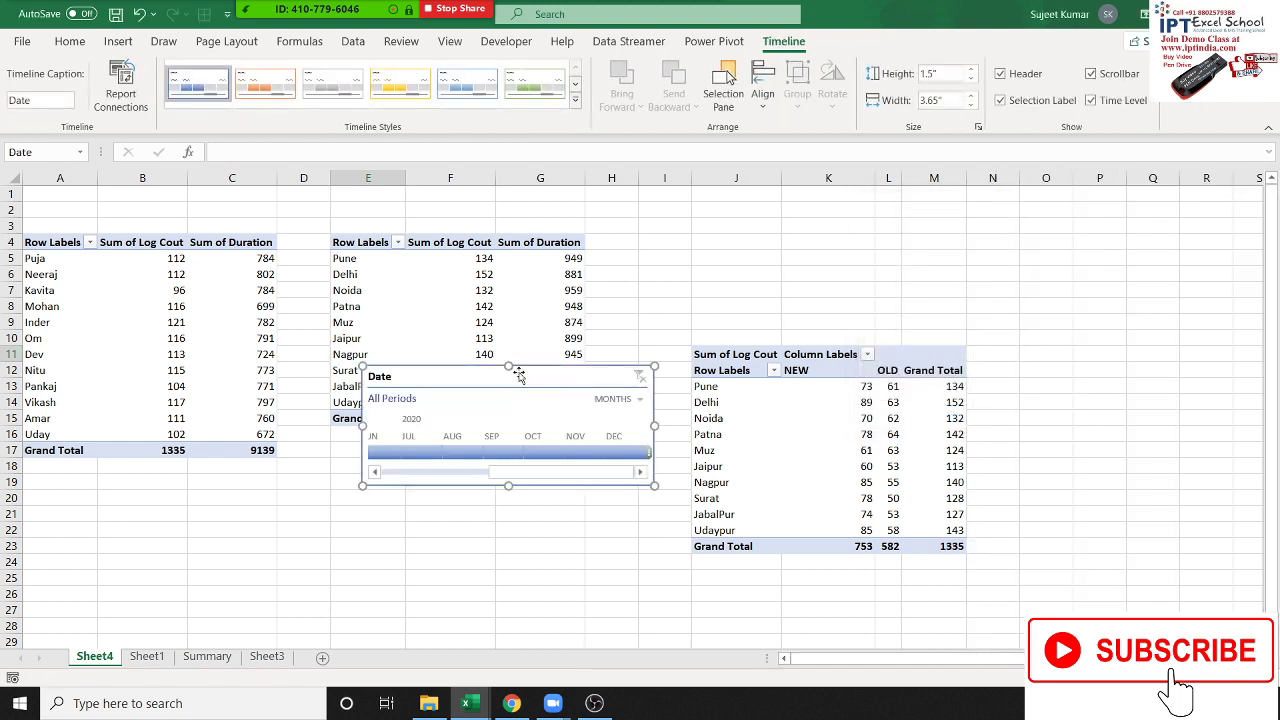
pyautogui.click(367, 354)
# Paste the Date timeline onto the Summary sheet beside the charts and widen it.
pyautogui.click(207, 656)
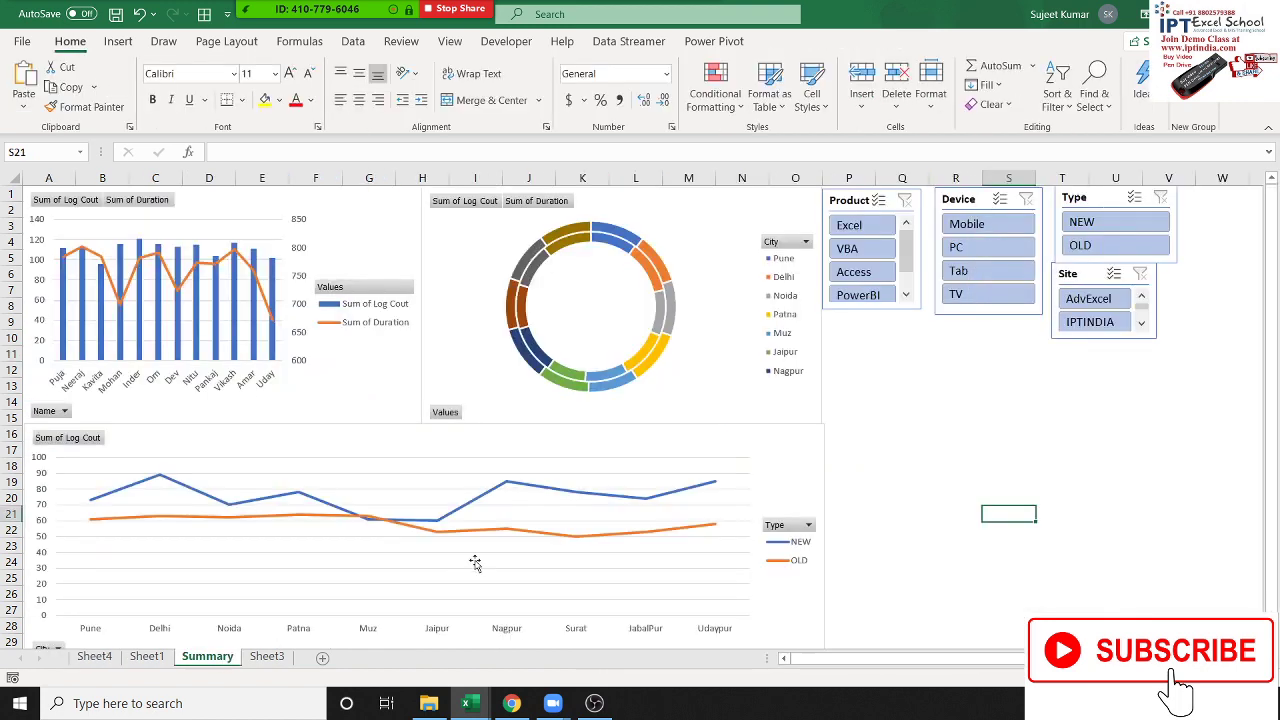
pyautogui.hotkey('ctrl', 'v')
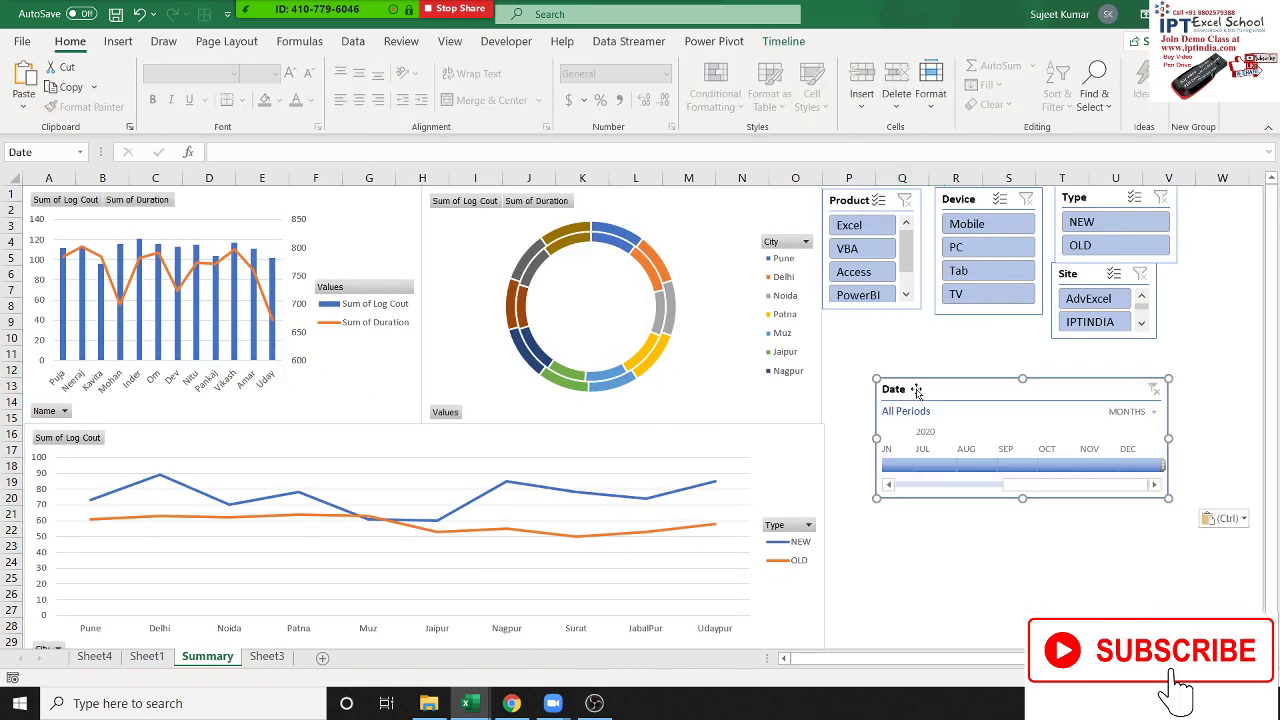
pyautogui.moveTo(914, 390); pyautogui.dragTo(884, 354)
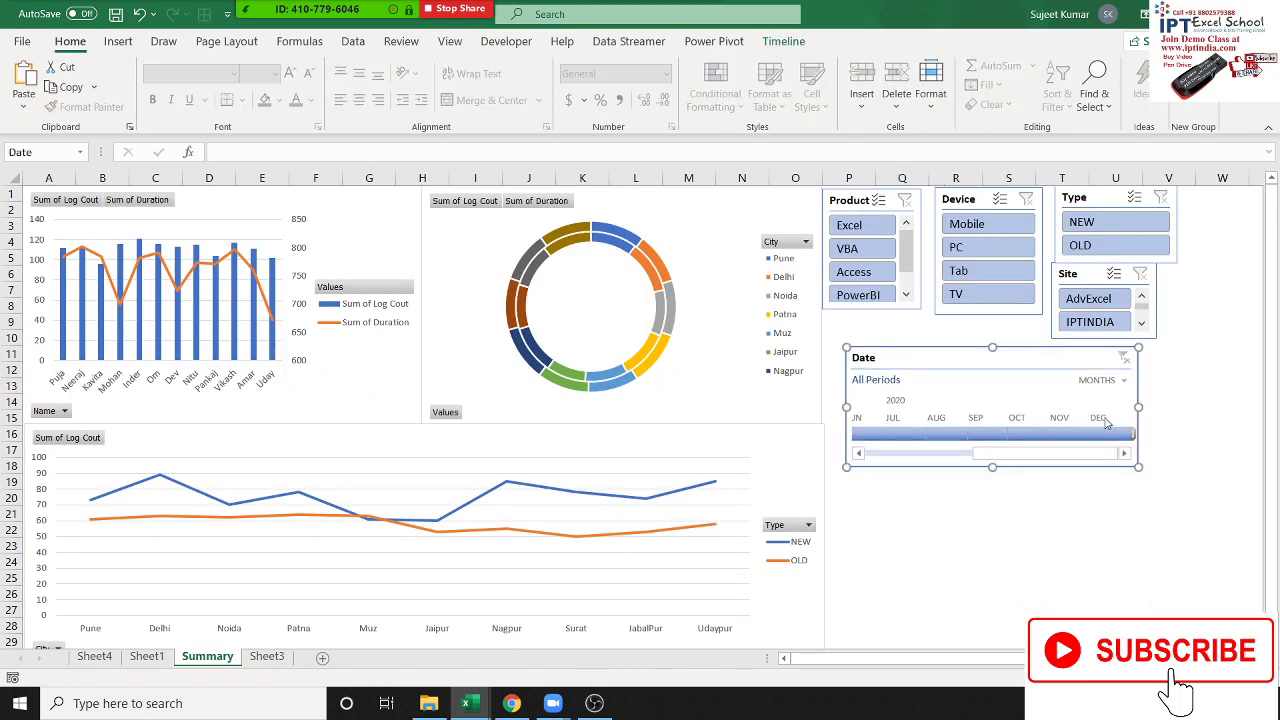
pyautogui.moveTo(1138, 405); pyautogui.dragTo(1242, 405)
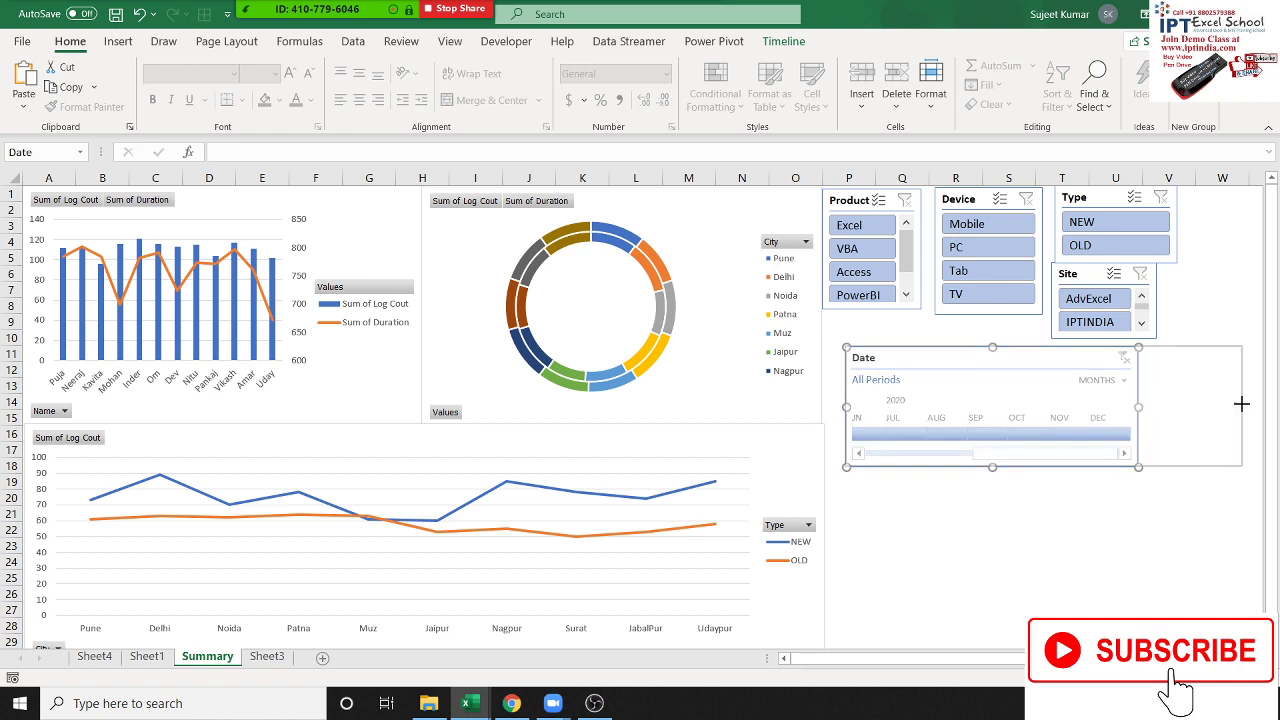
pyautogui.click(1062, 529)
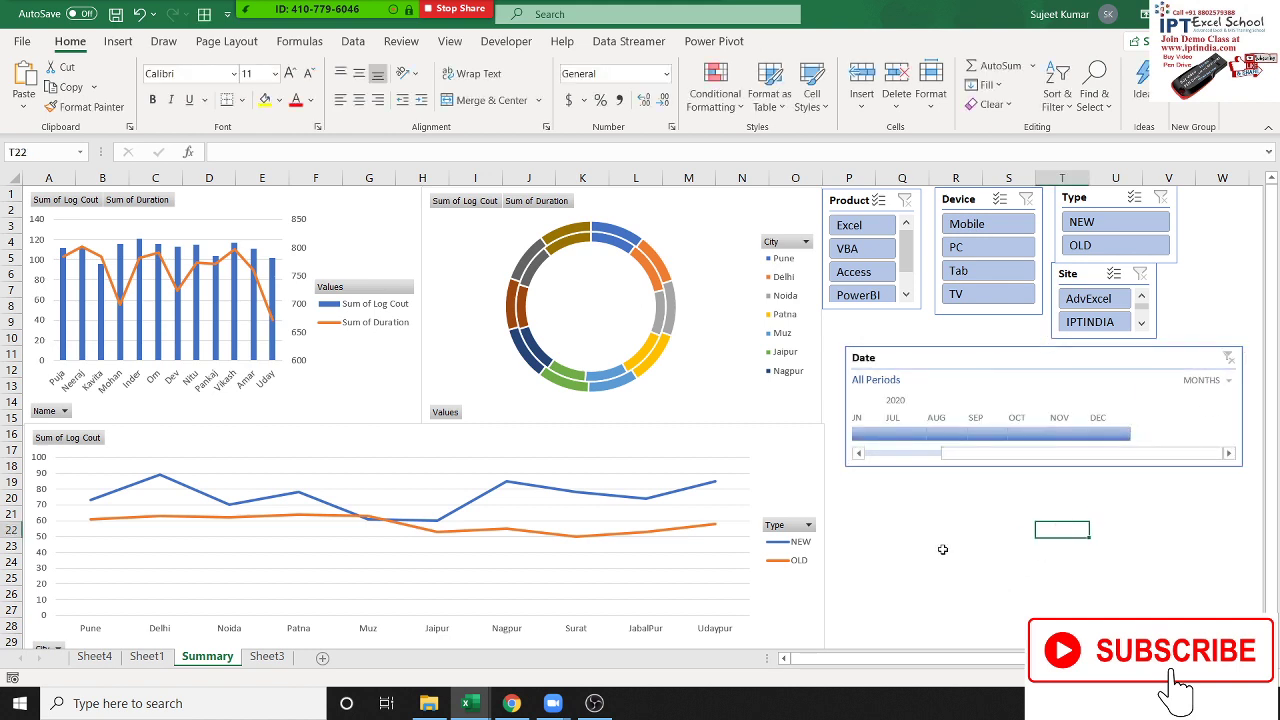
# Test the timeline with Jul, Aug and Sep 2020, then clear the filter to All Periods.
pyautogui.click(894, 434)
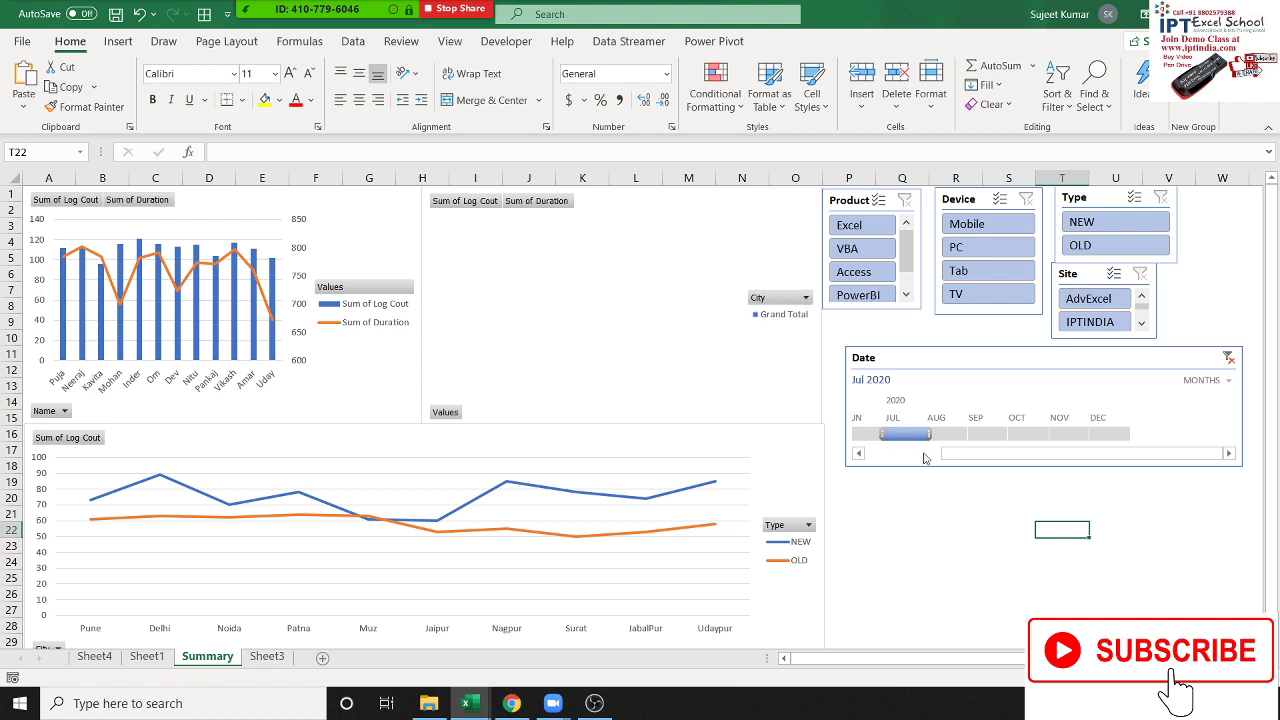
pyautogui.click(925, 456)
pyautogui.click(912, 458)
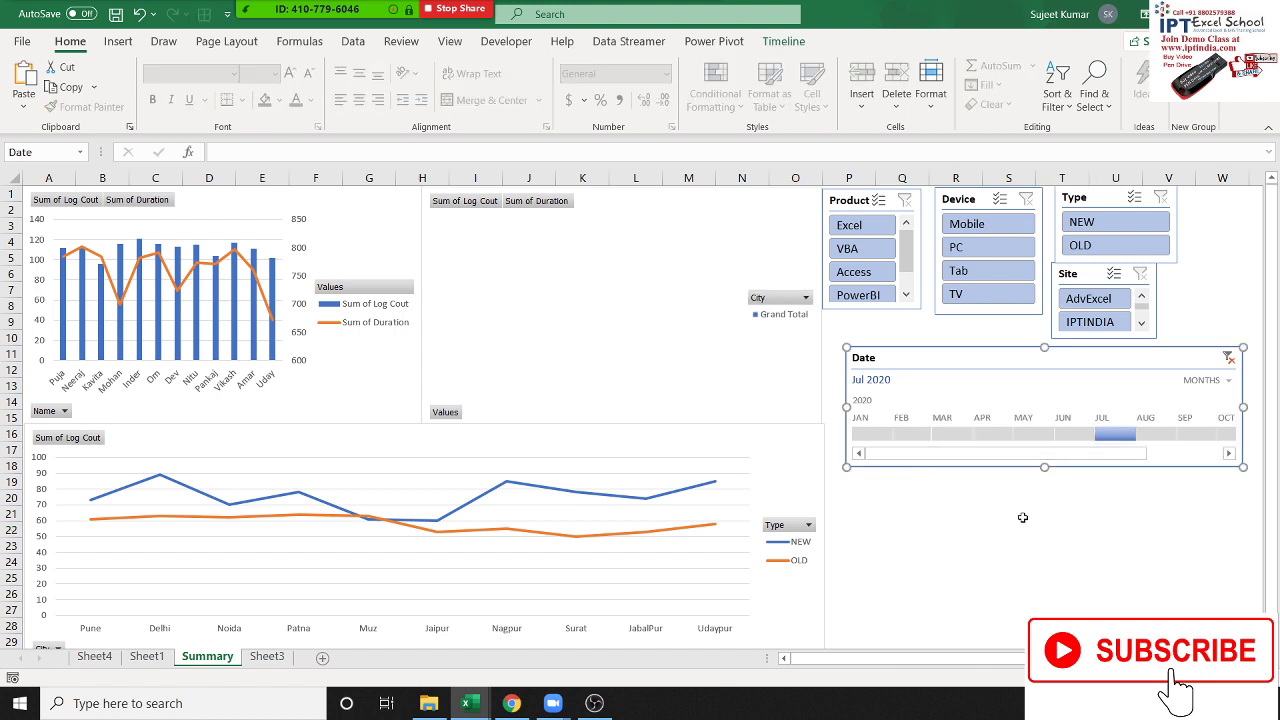
pyautogui.click(1157, 433)
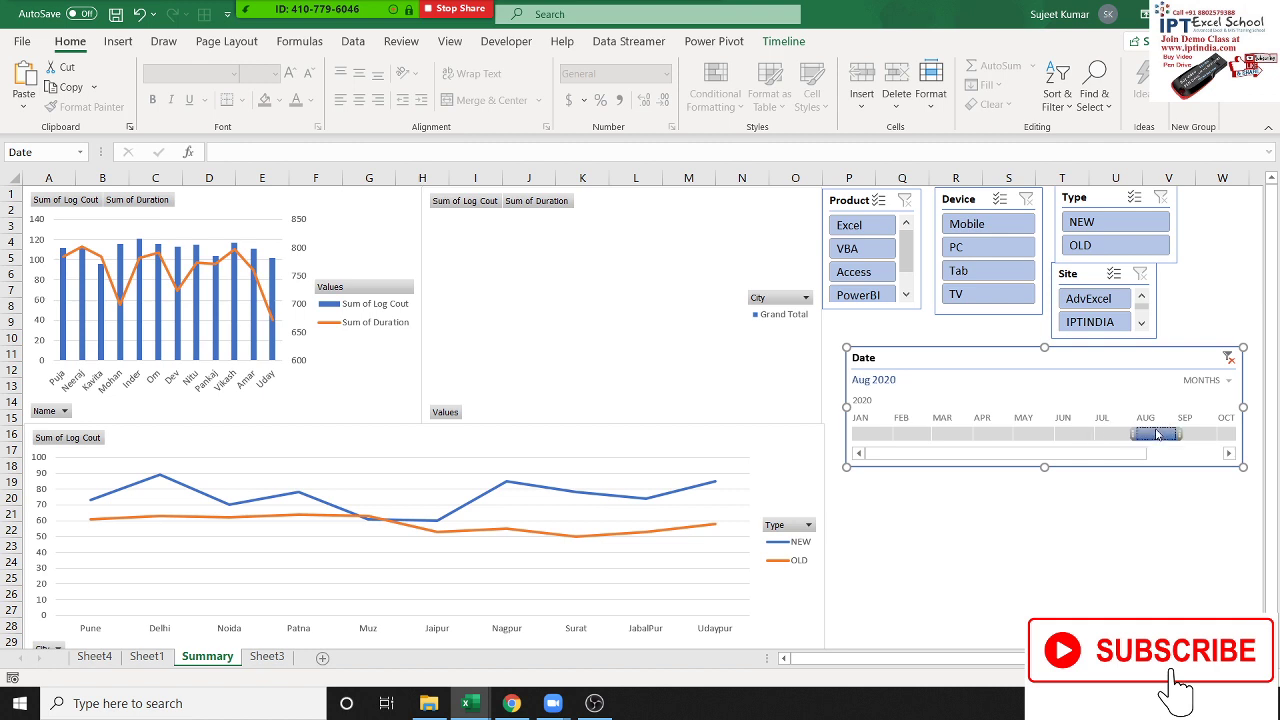
pyautogui.click(1193, 434)
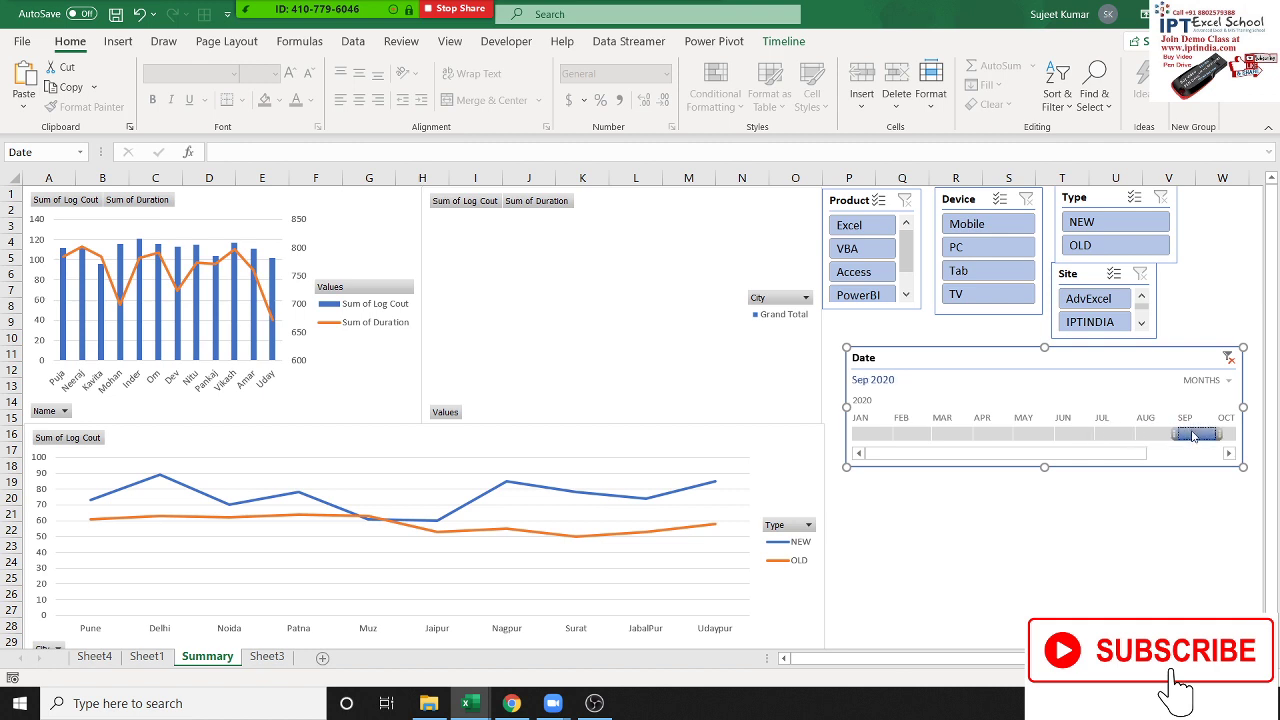
pyautogui.click(1229, 358)
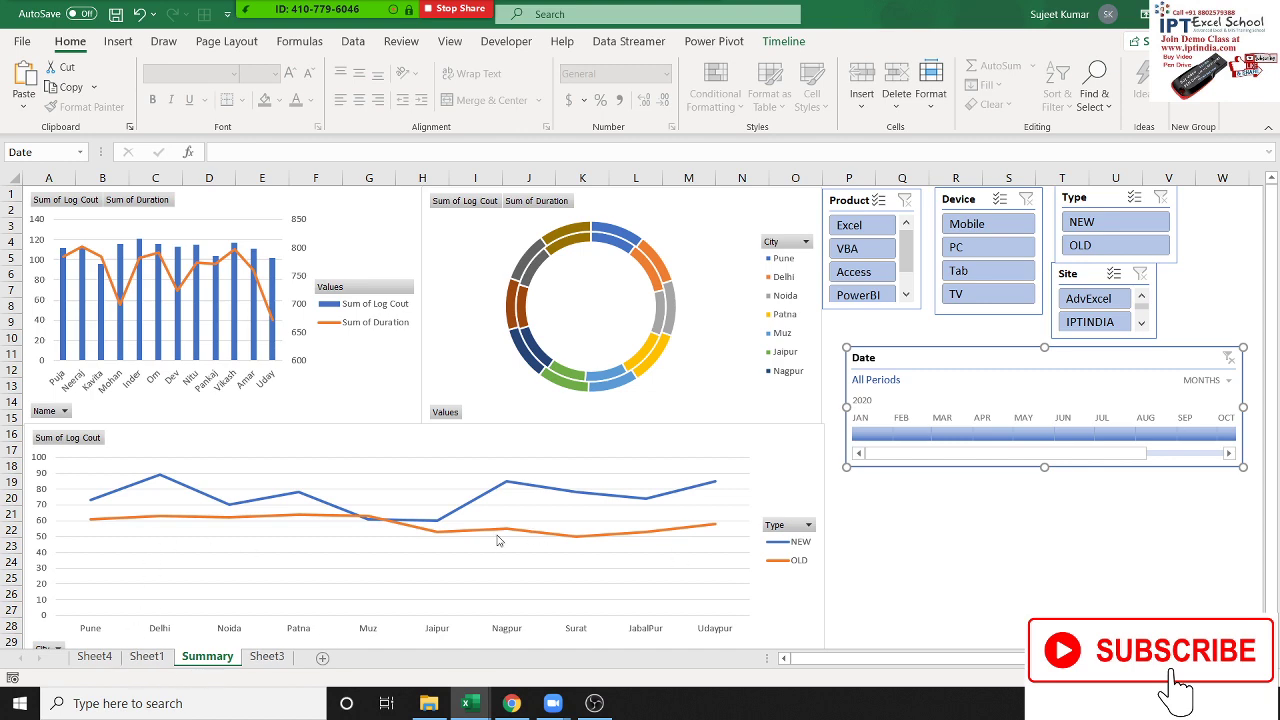
pyautogui.click(95, 656)
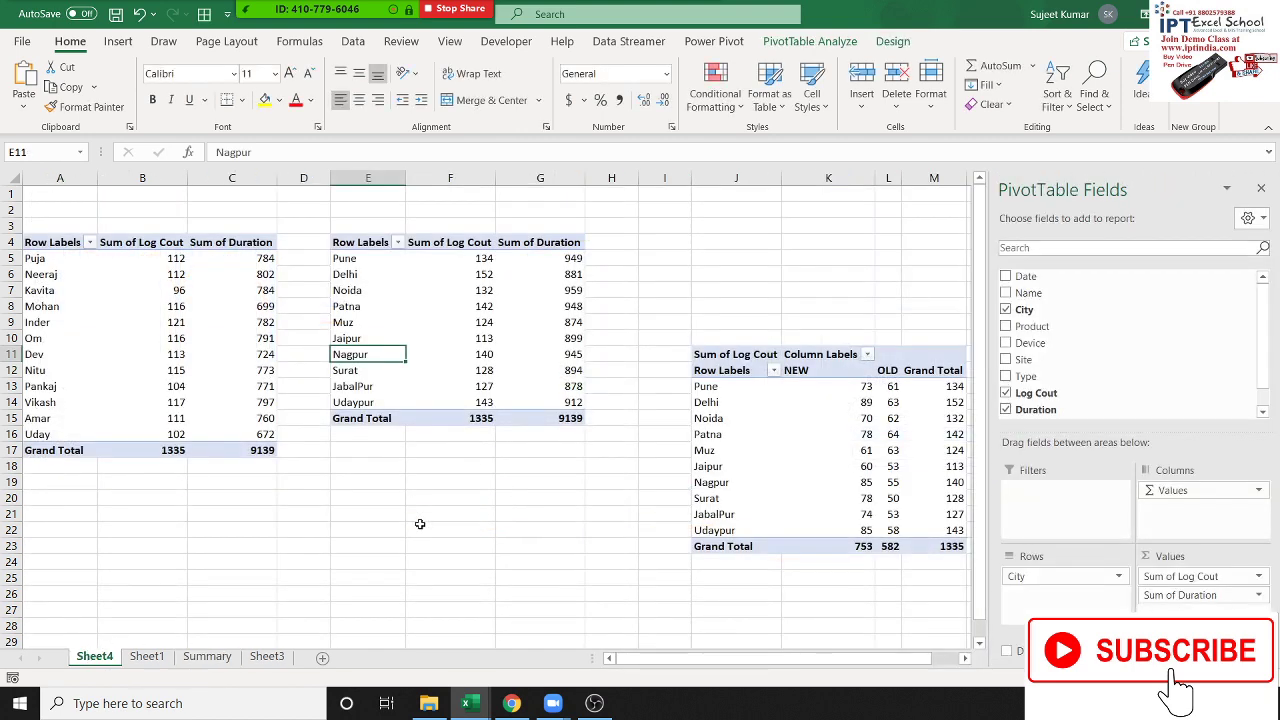
# Connect the Date timeline to the name pivot table via Filter Connections.
pyautogui.click(243, 368)
pyautogui.click(810, 41)
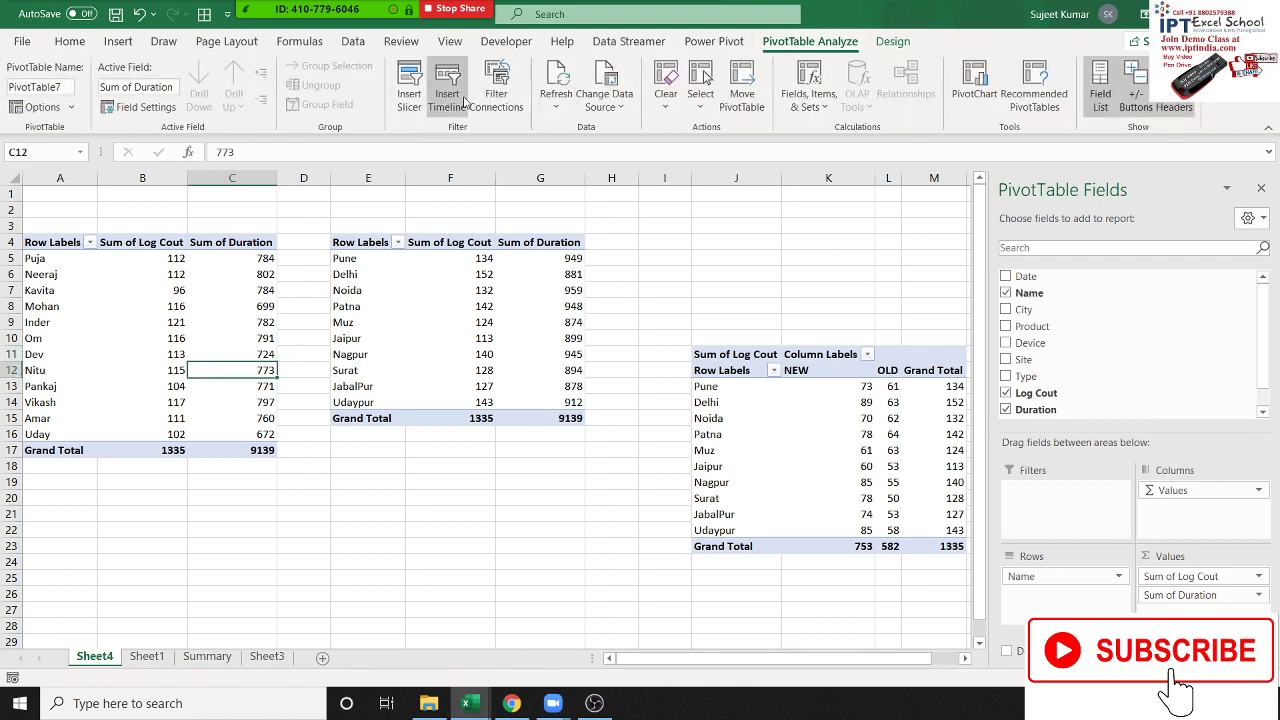
pyautogui.click(496, 97)
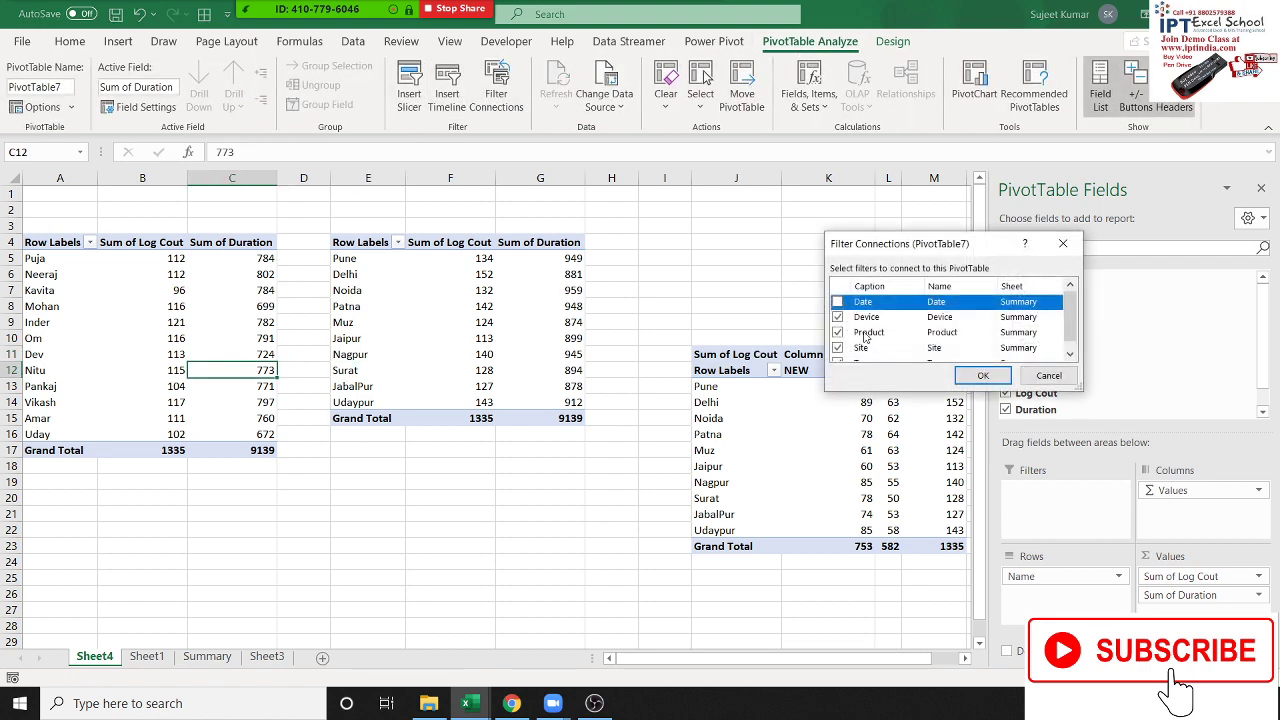
pyautogui.scroll(-1, 900, 340)
pyautogui.scroll(1, 877, 354)
pyautogui.click(837, 301)
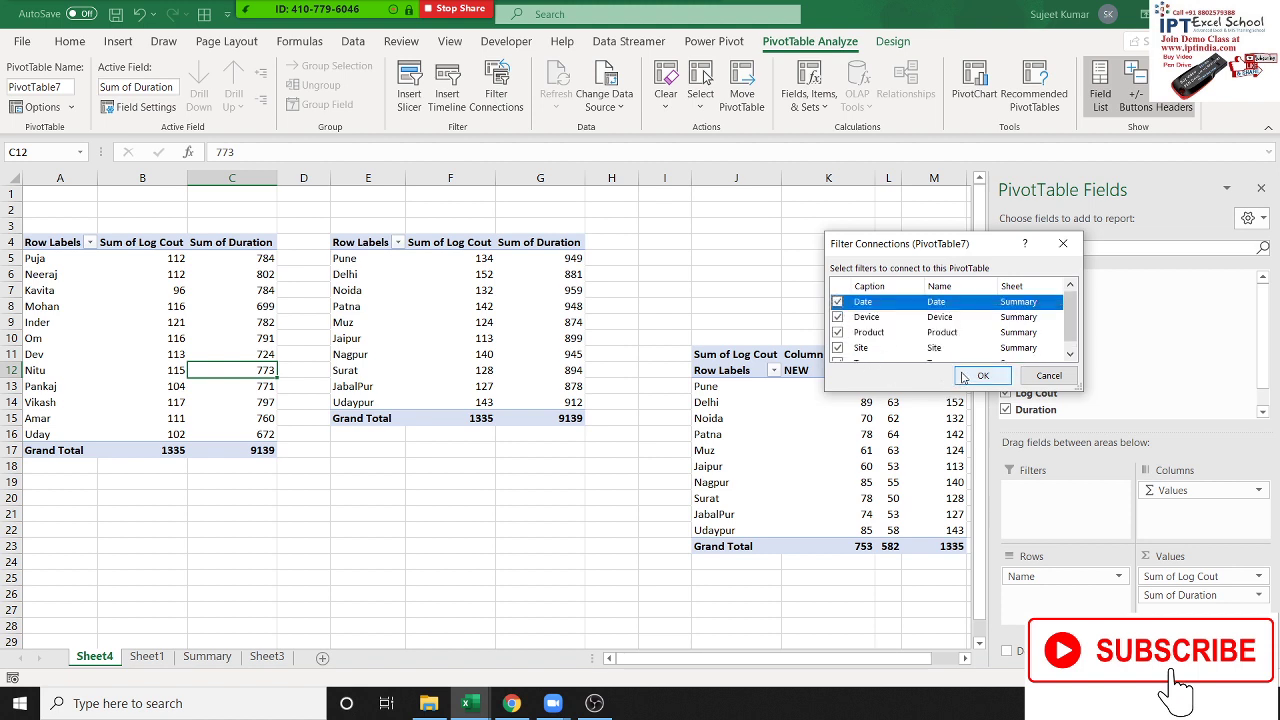
pyautogui.click(964, 377)
# Confirm the city by NEW/OLD pivot's connections stay linked, then return to Summary.
pyautogui.click(812, 434)
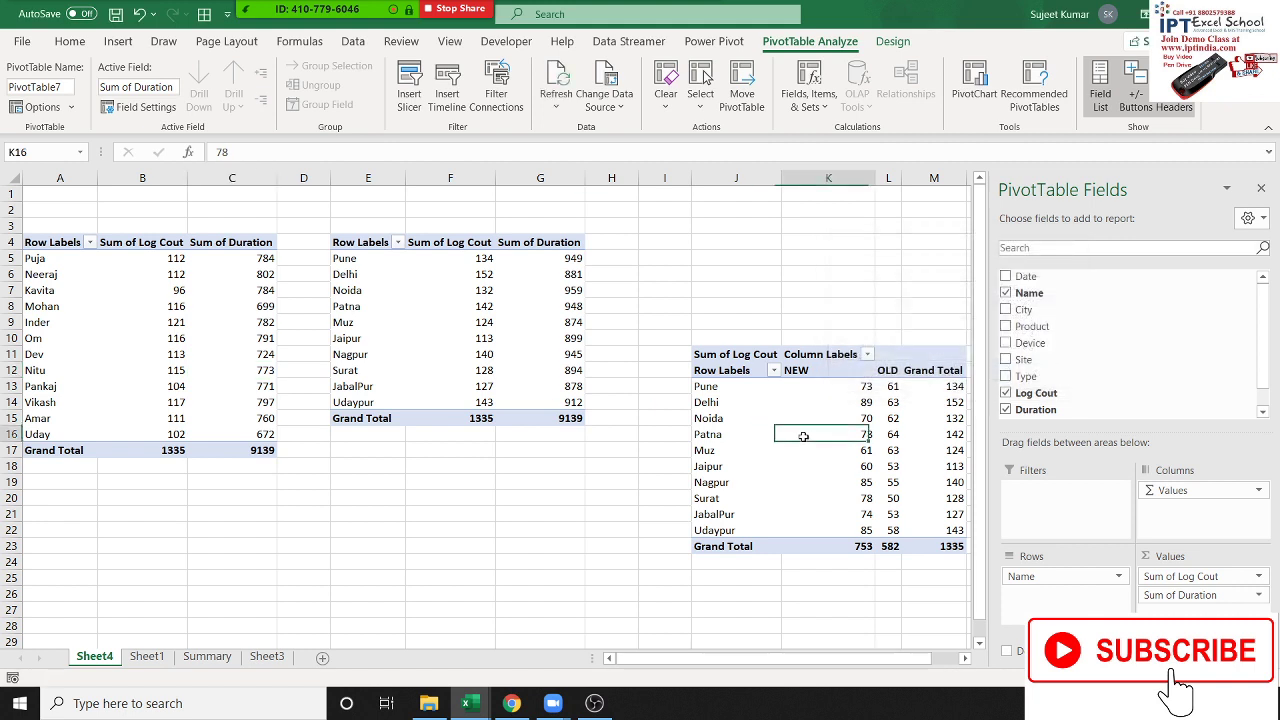
pyautogui.click(493, 100)
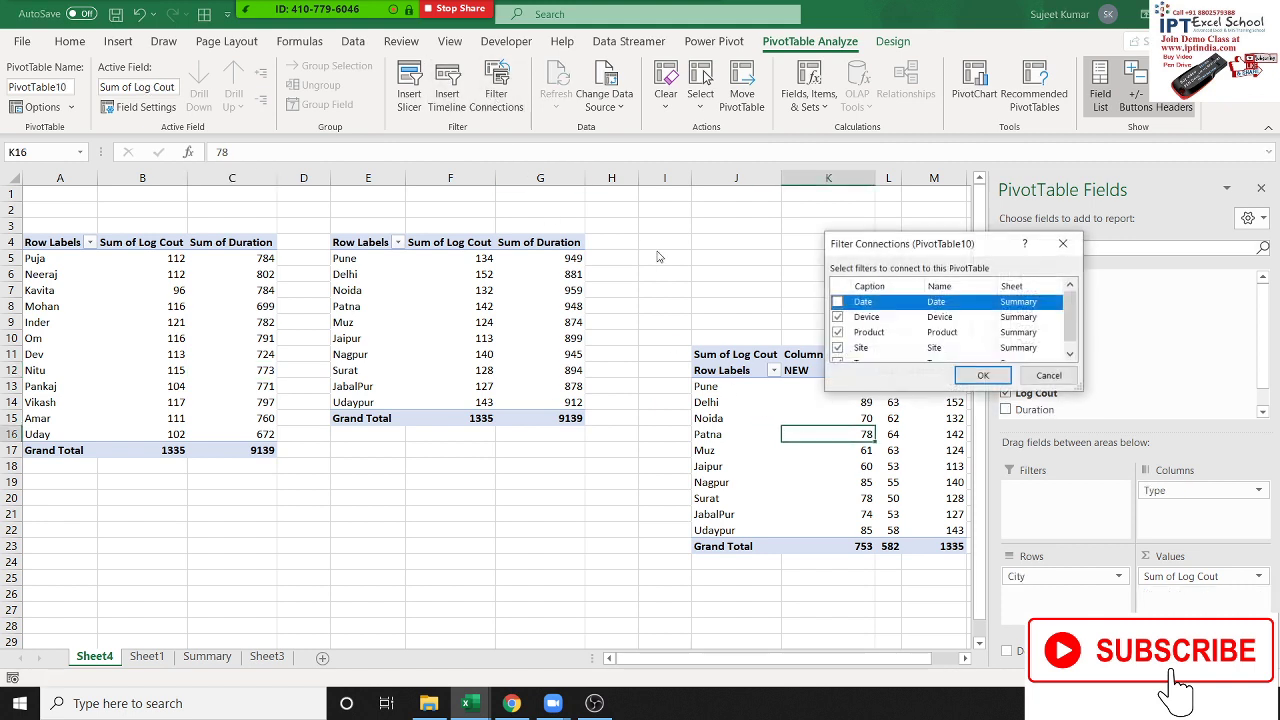
pyautogui.click(983, 375)
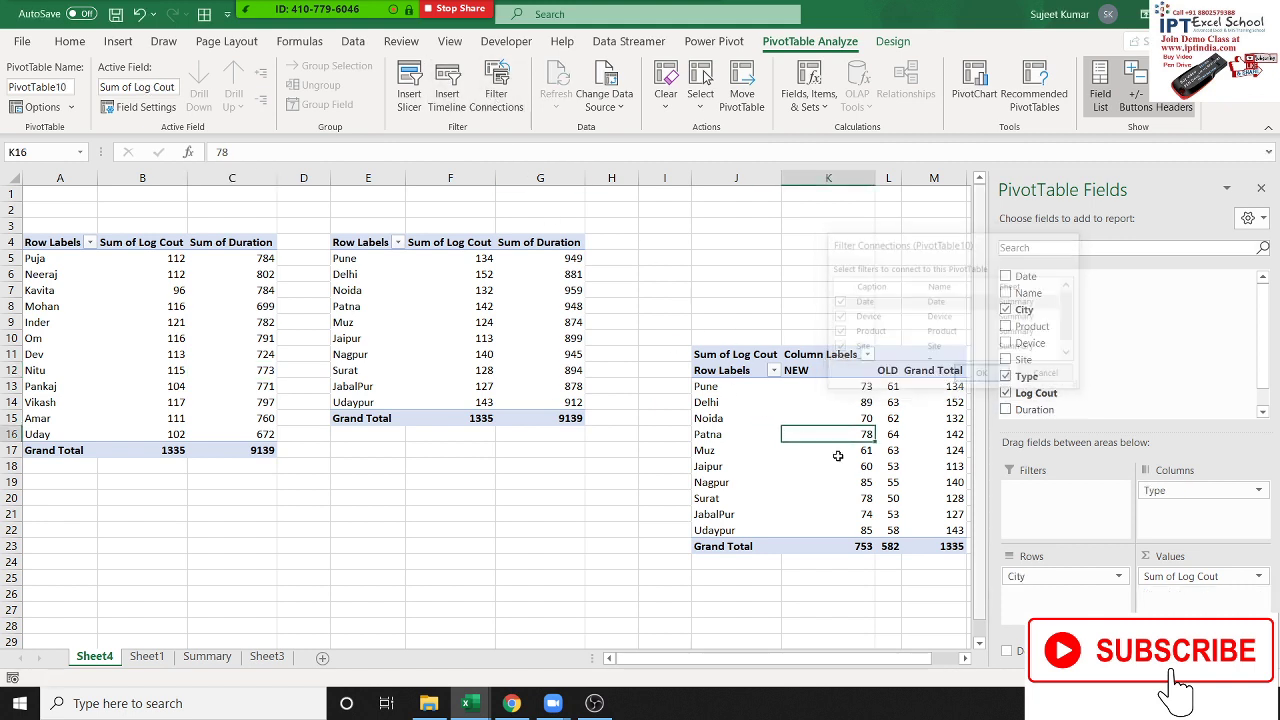
pyautogui.click(196, 664)
pyautogui.click(955, 530)
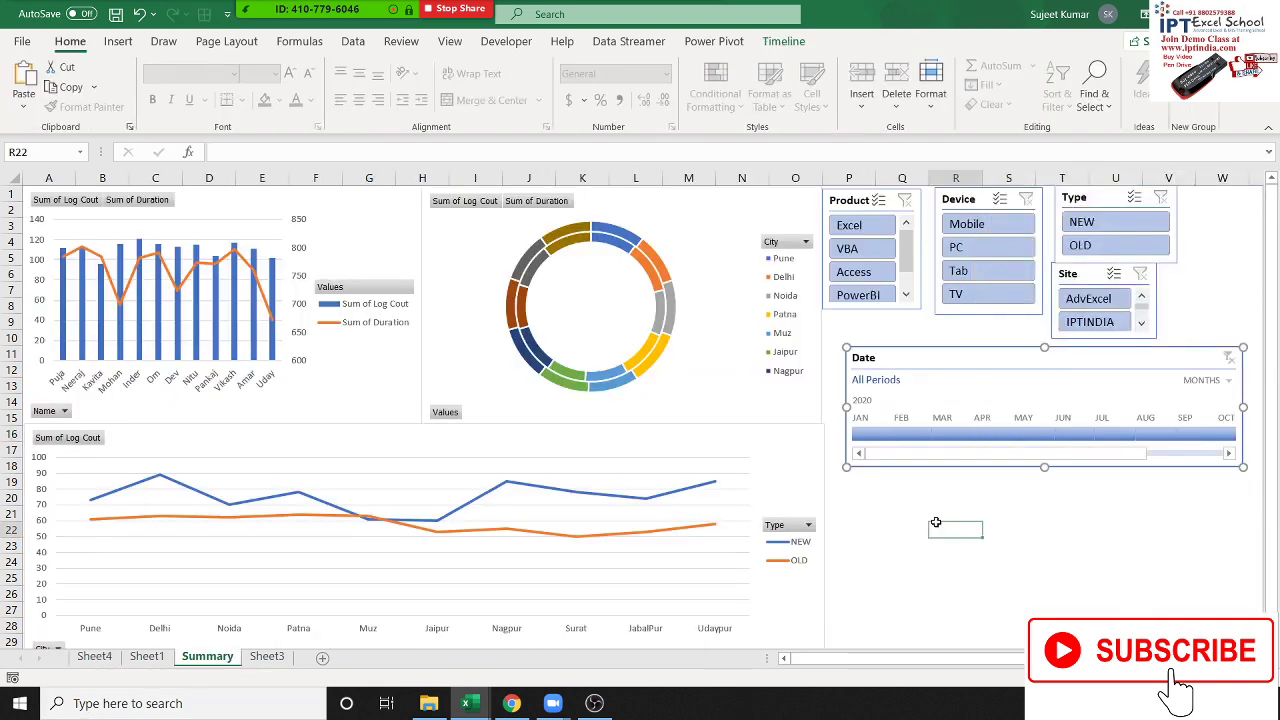
# Try Mar, Apr, Feb and Aug 2020 on the timeline, settle on Jan 2020, and show time levels.
pyautogui.click(952, 434)
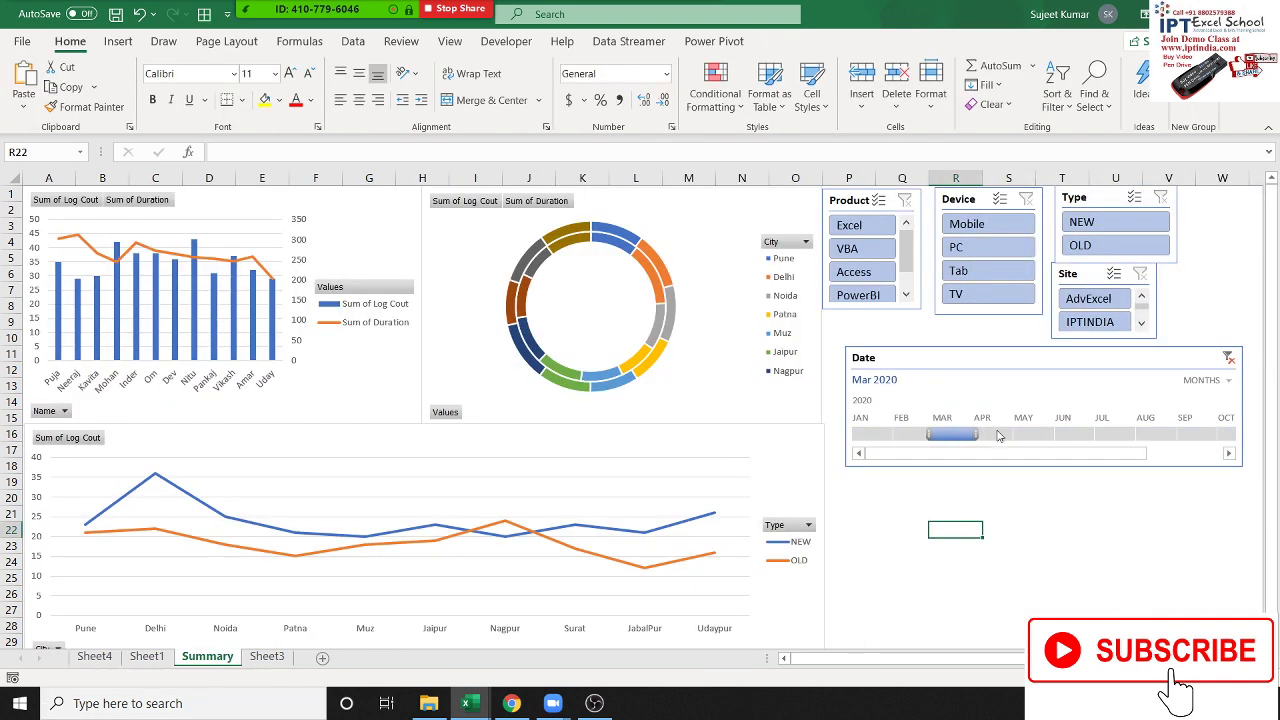
pyautogui.click(997, 435)
pyautogui.click(927, 434)
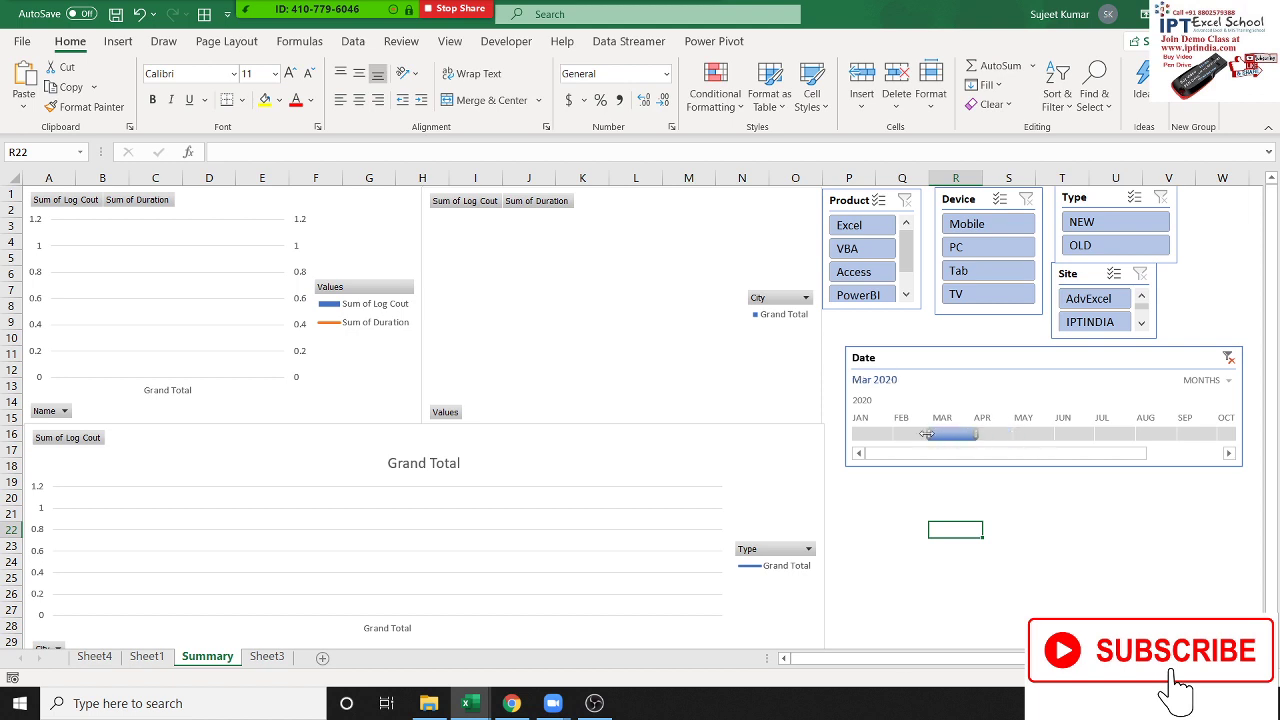
pyautogui.click(905, 434)
pyautogui.click(870, 436)
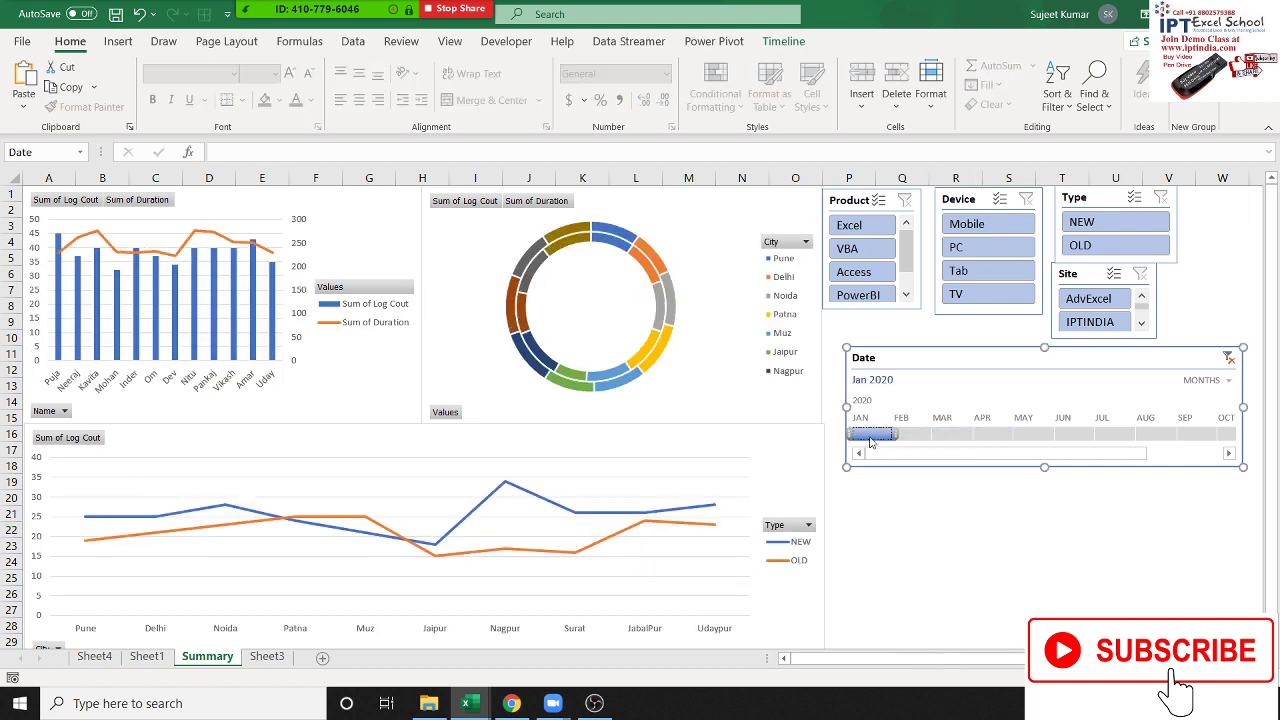
pyautogui.click(1155, 434)
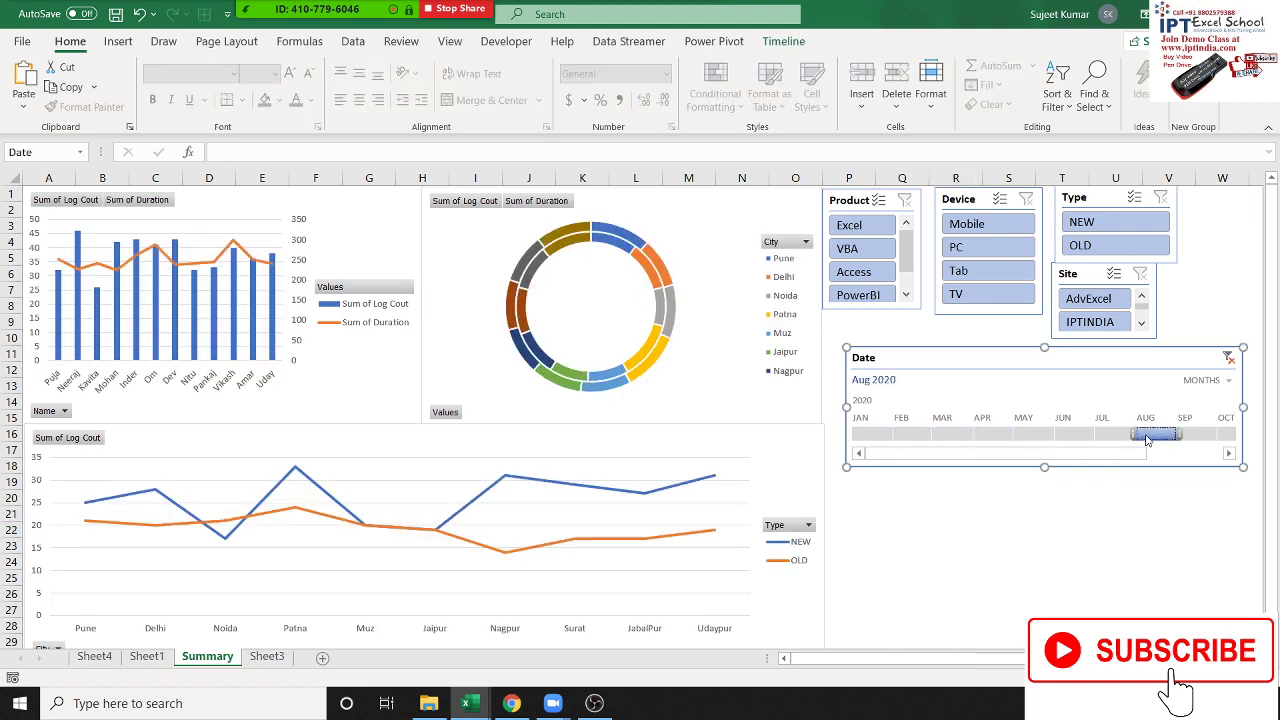
pyautogui.click(866, 436)
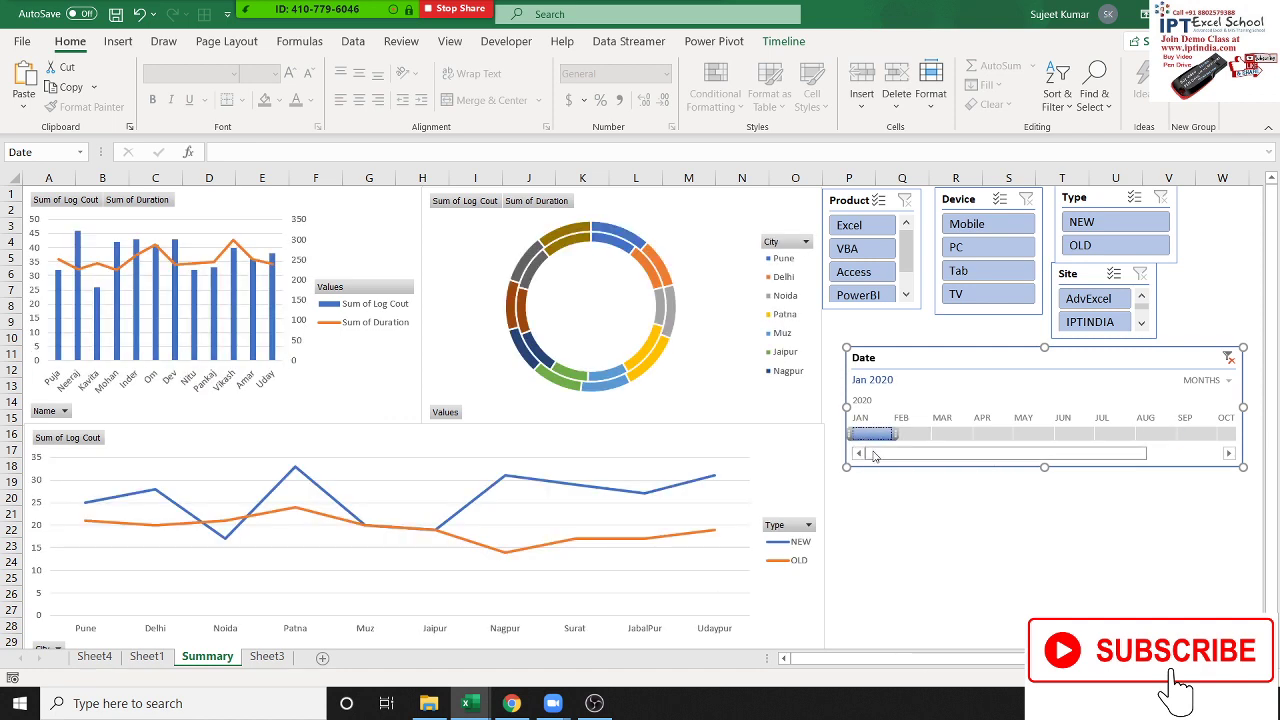
pyautogui.click(903, 437)
pyautogui.click(875, 442)
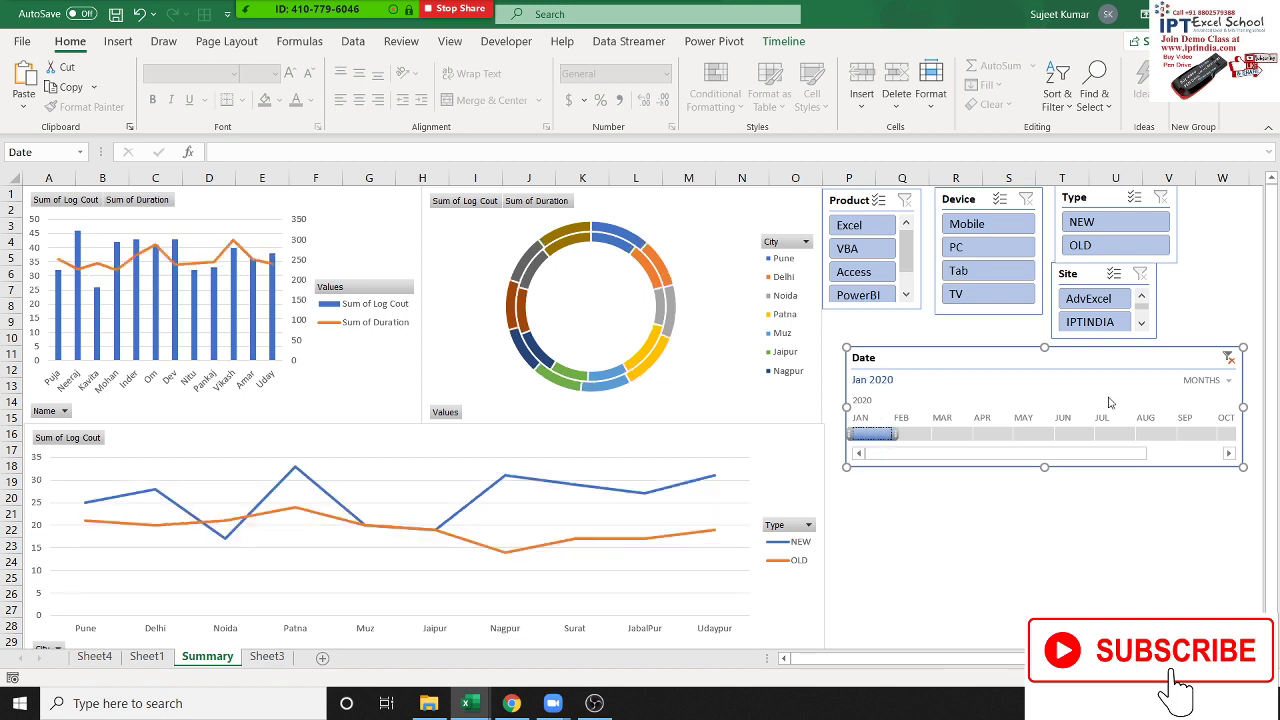
pyautogui.click(1230, 382)
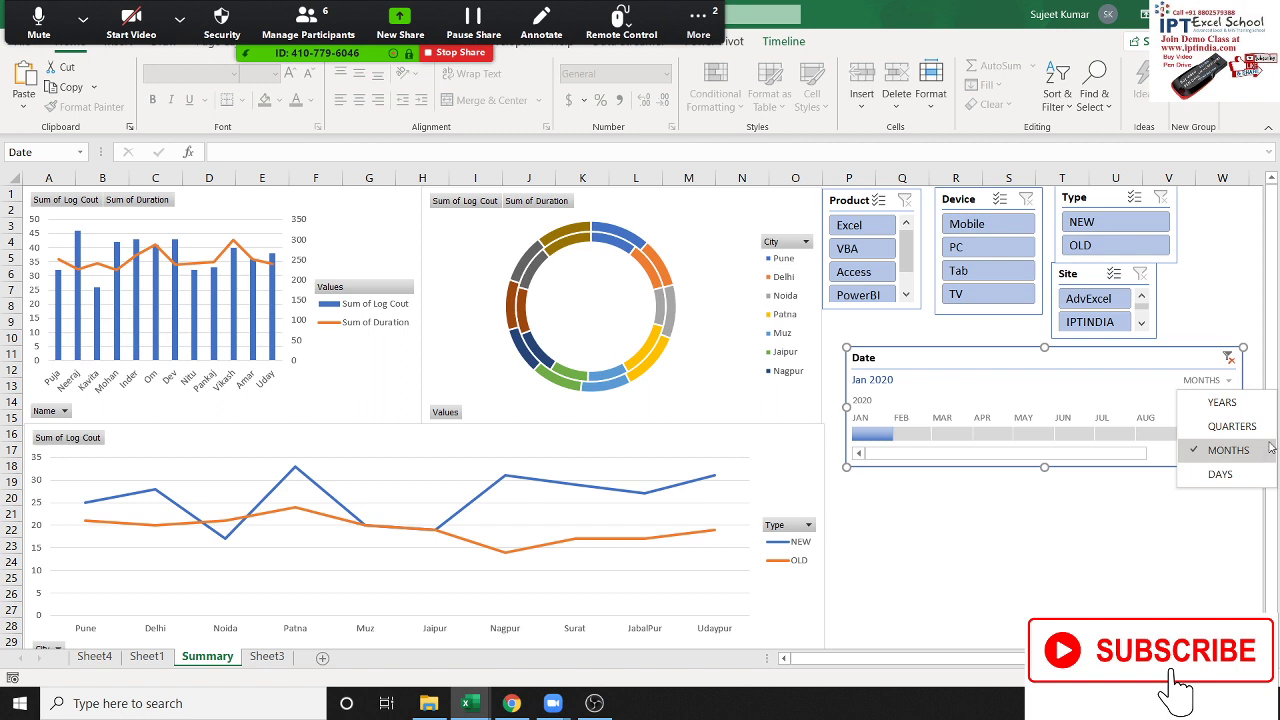
# Open and dismiss Zoom's More meeting options menu.
pyautogui.click(690, 18)
pyautogui.click(718, 32)
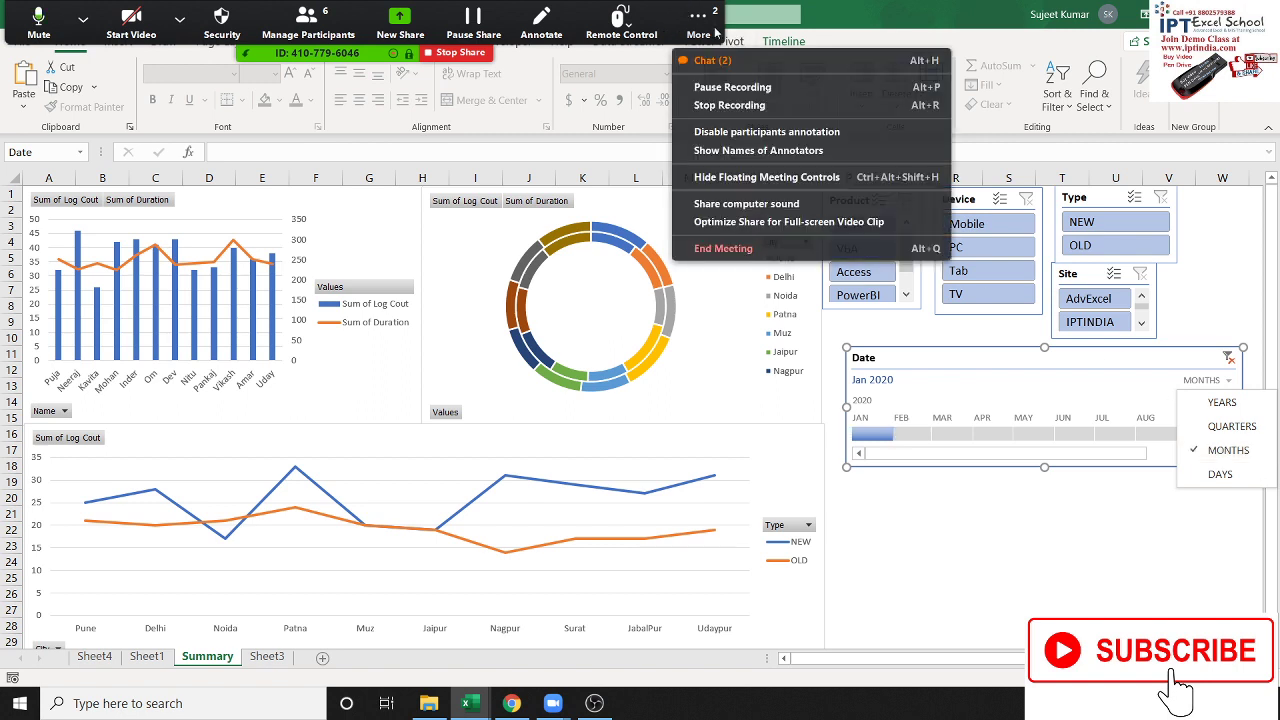
pyautogui.click(715, 12)
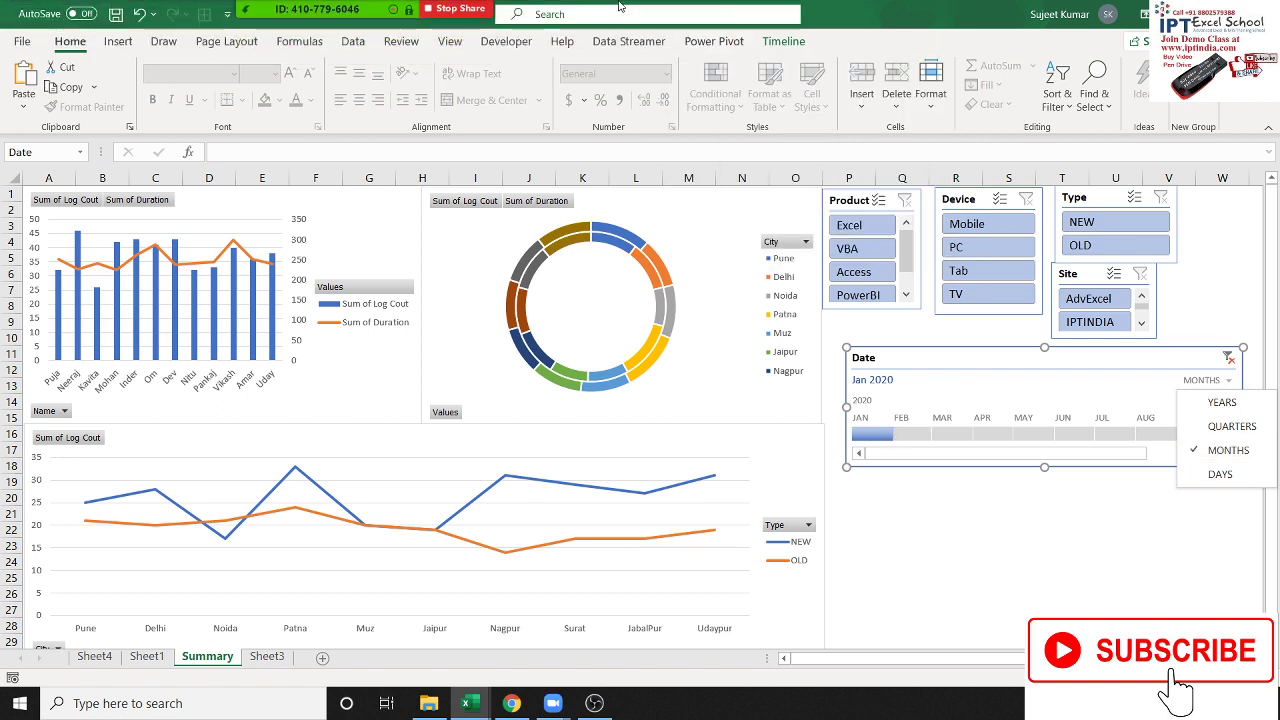
pyautogui.click(697, 16)
pyautogui.click(772, 43)
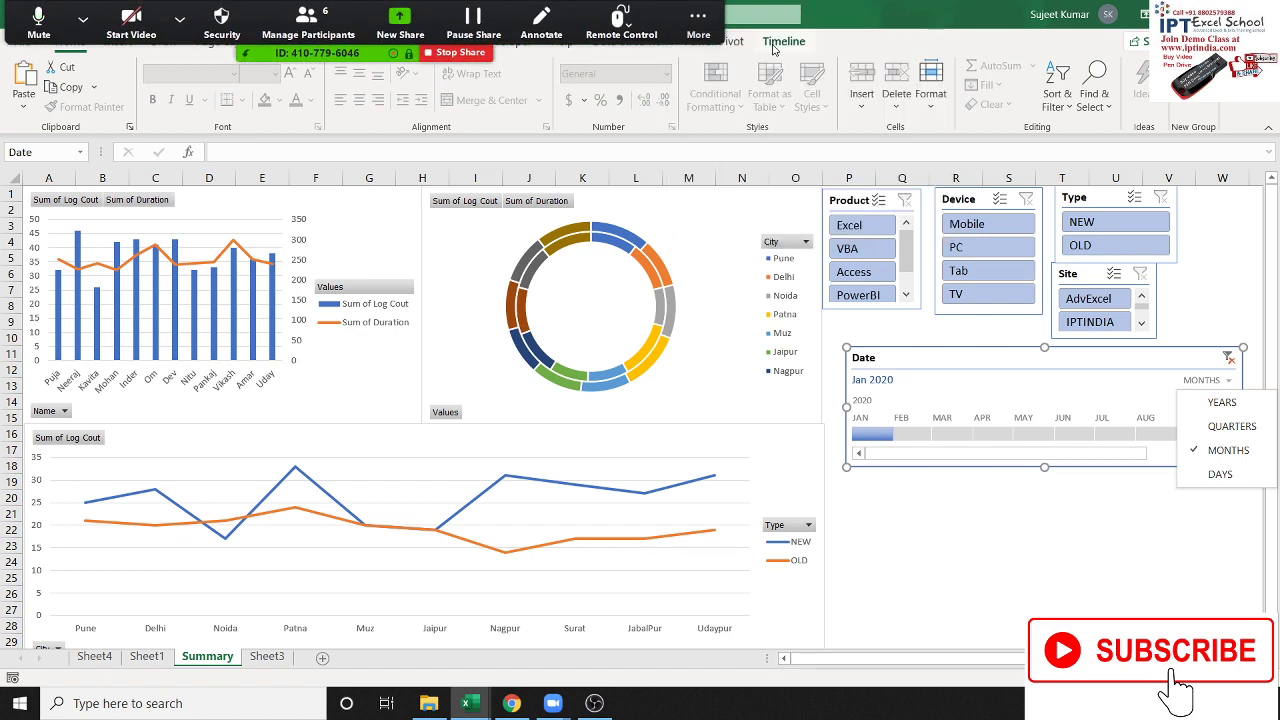
# Close the time-level list and Zoom's Participants and Group Chat windows, then nudge the timeline.
pyautogui.click(1013, 576)
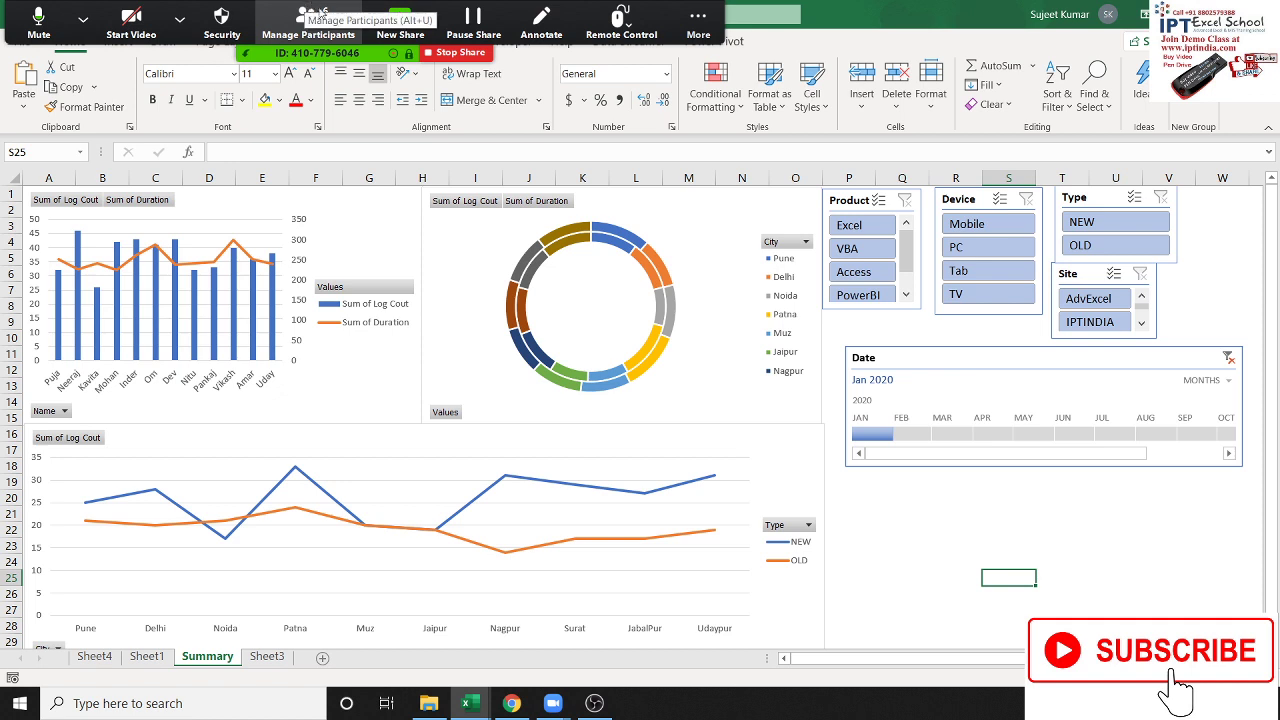
pyautogui.click(320, 17)
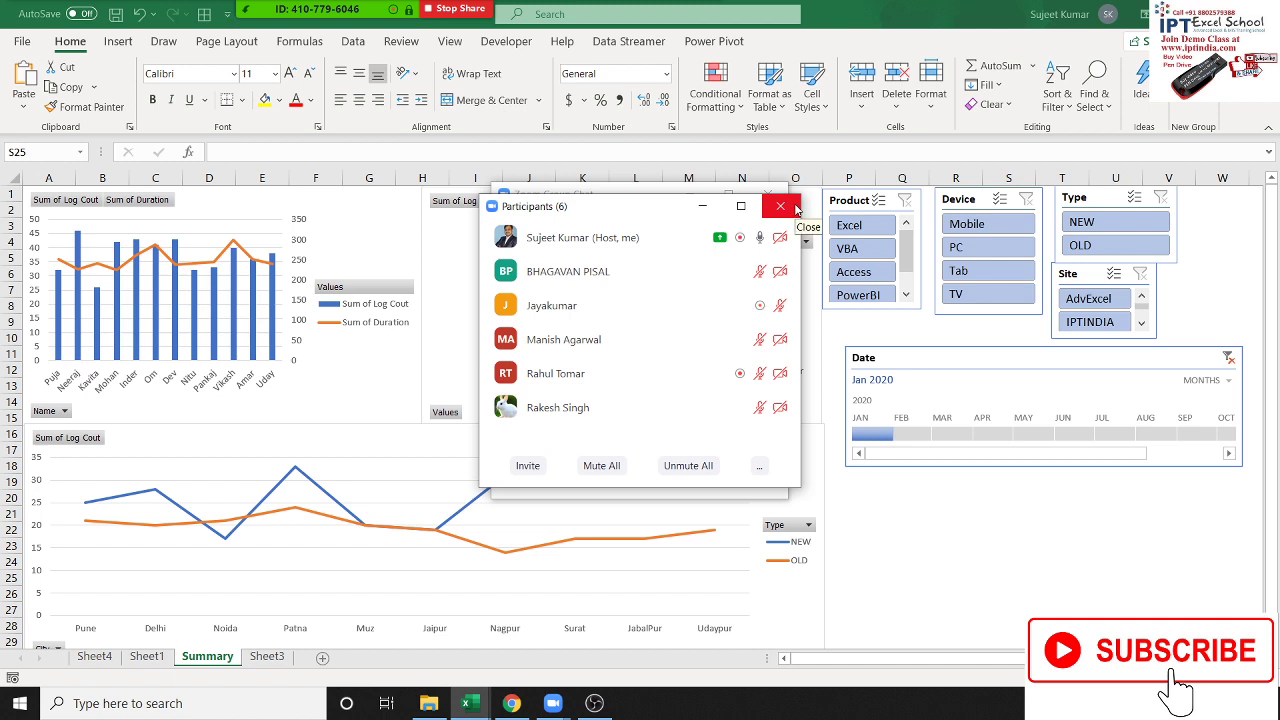
pyautogui.click(796, 208)
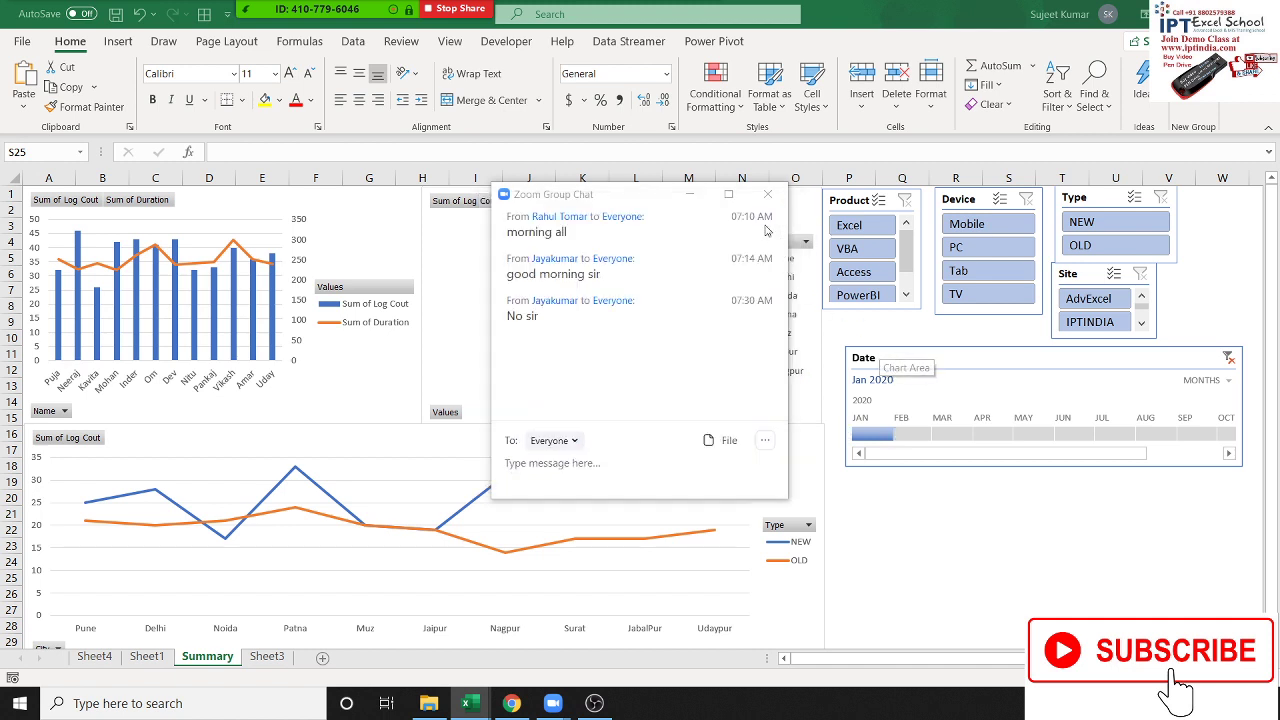
pyautogui.click(767, 197)
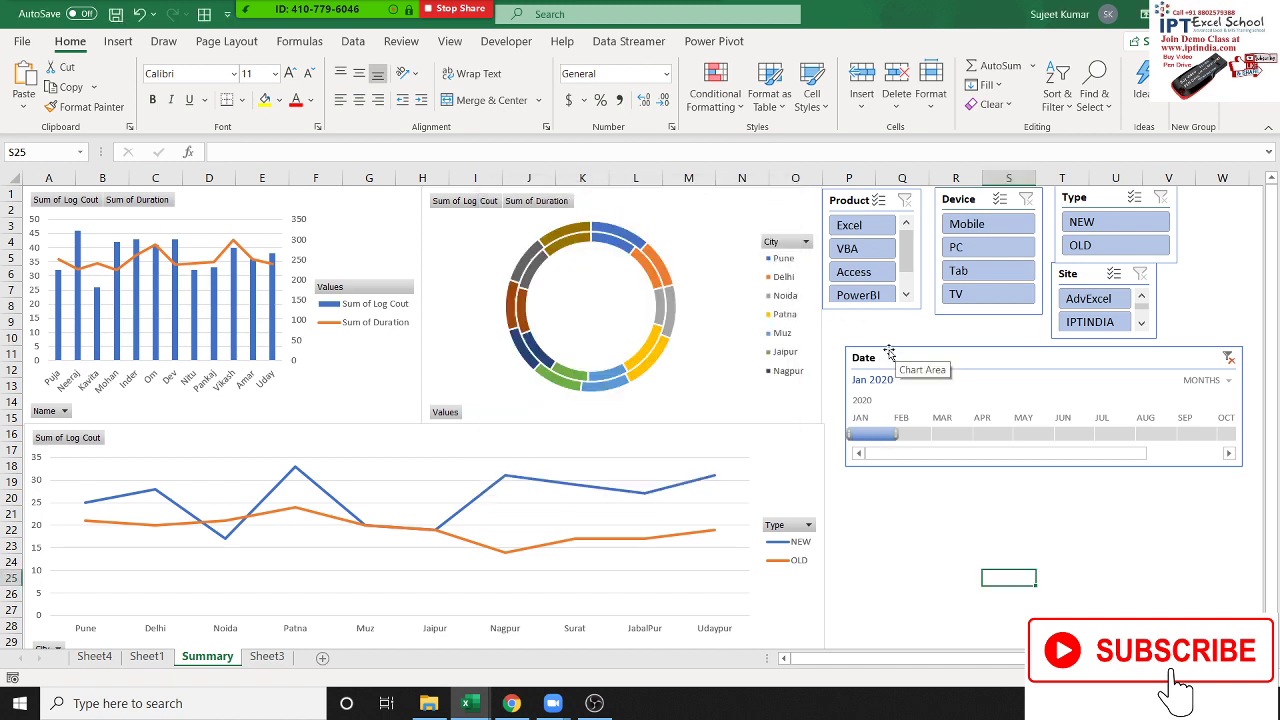
pyautogui.moveTo(884, 345); pyautogui.dragTo(868, 354)
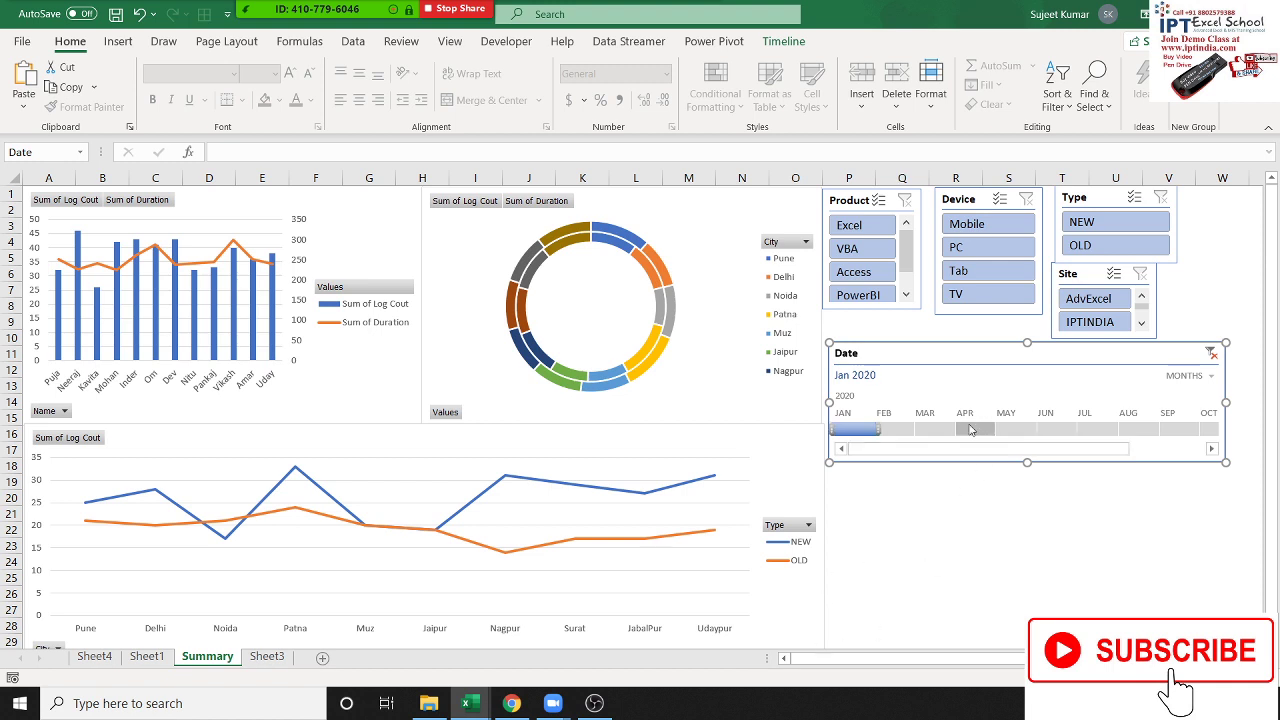
# Try Apr, Jan–Mar and Mar 2020 on the Date timeline, returning each time to Jan 2020.
pyautogui.click(838, 433)
pyautogui.click(978, 430)
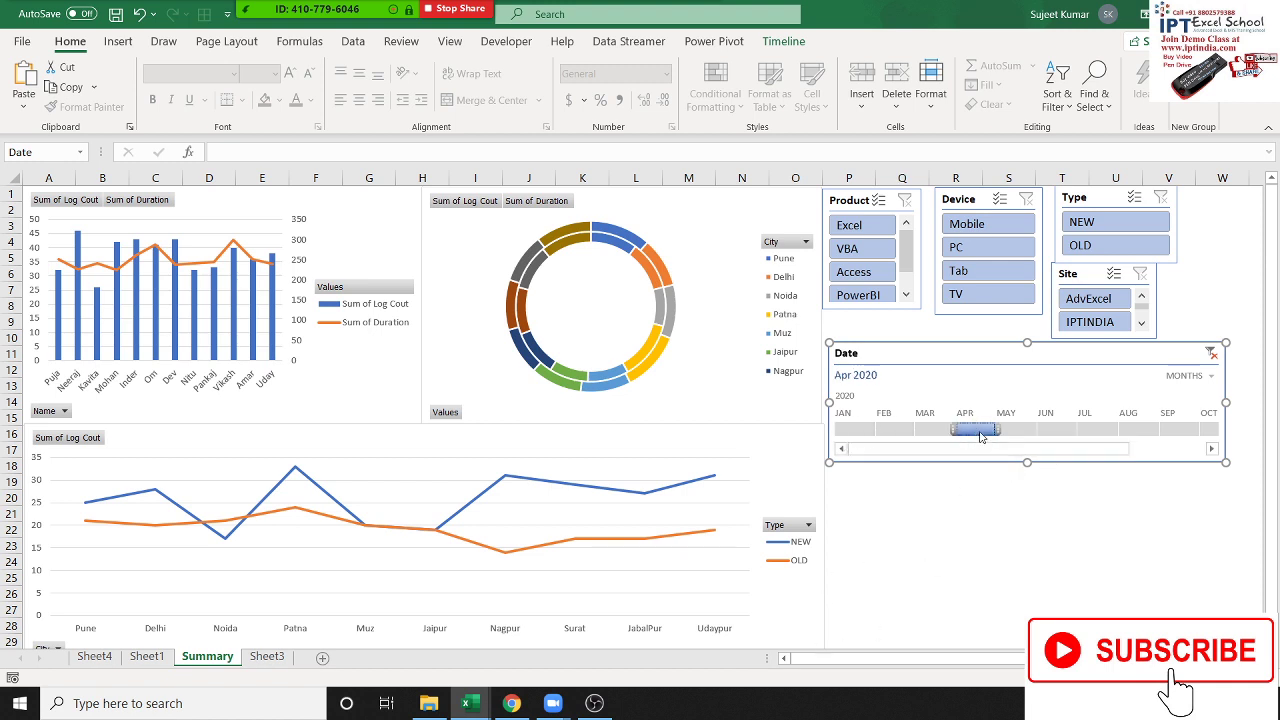
pyautogui.click(858, 430)
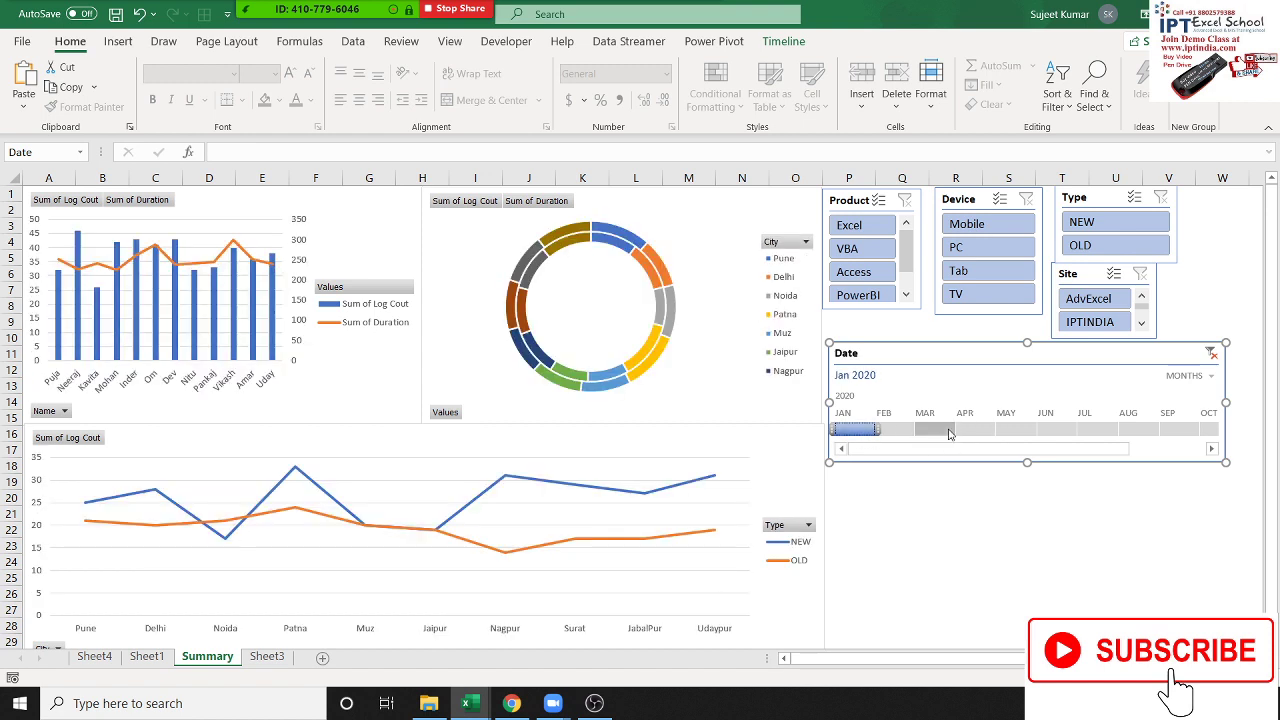
pyautogui.moveTo(876, 430); pyautogui.dragTo(955, 430)
pyautogui.click(855, 430)
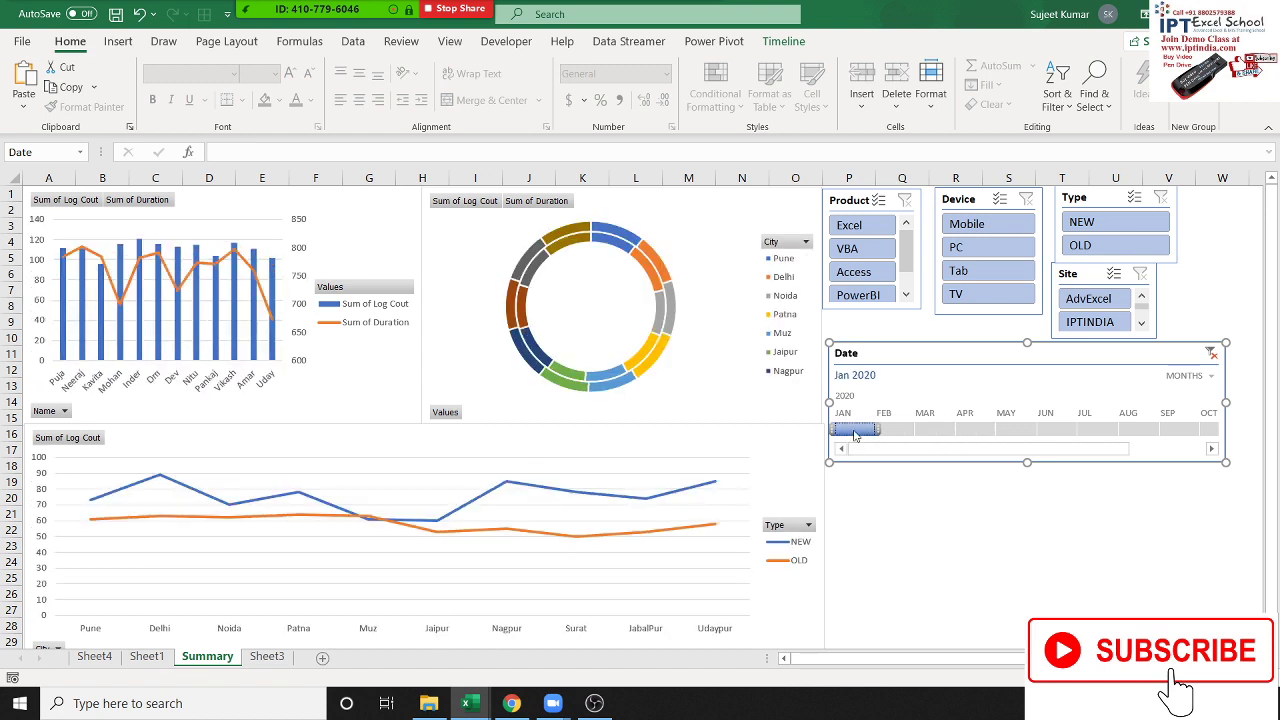
pyautogui.click(950, 430)
pyautogui.click(862, 431)
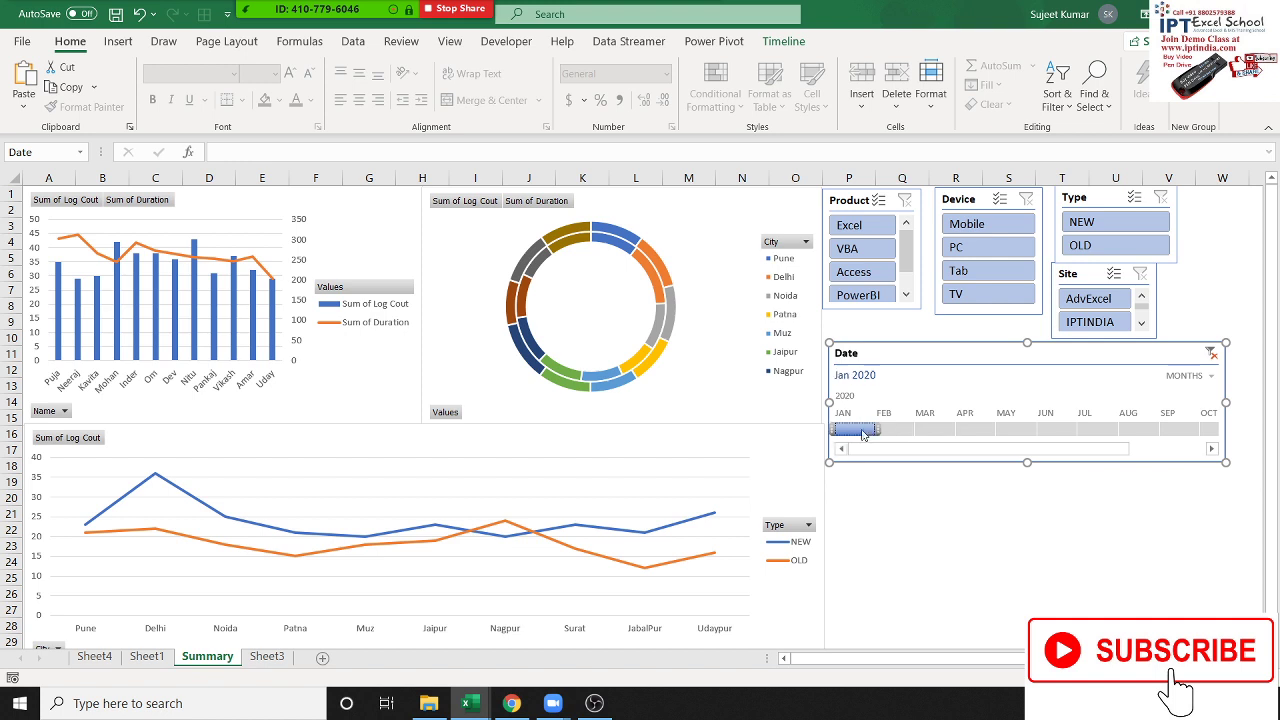
# Try Apr and Jan–Jul 2020, settle on Jan 2020, and nudge the timeline down-right.
pyautogui.click(984, 430)
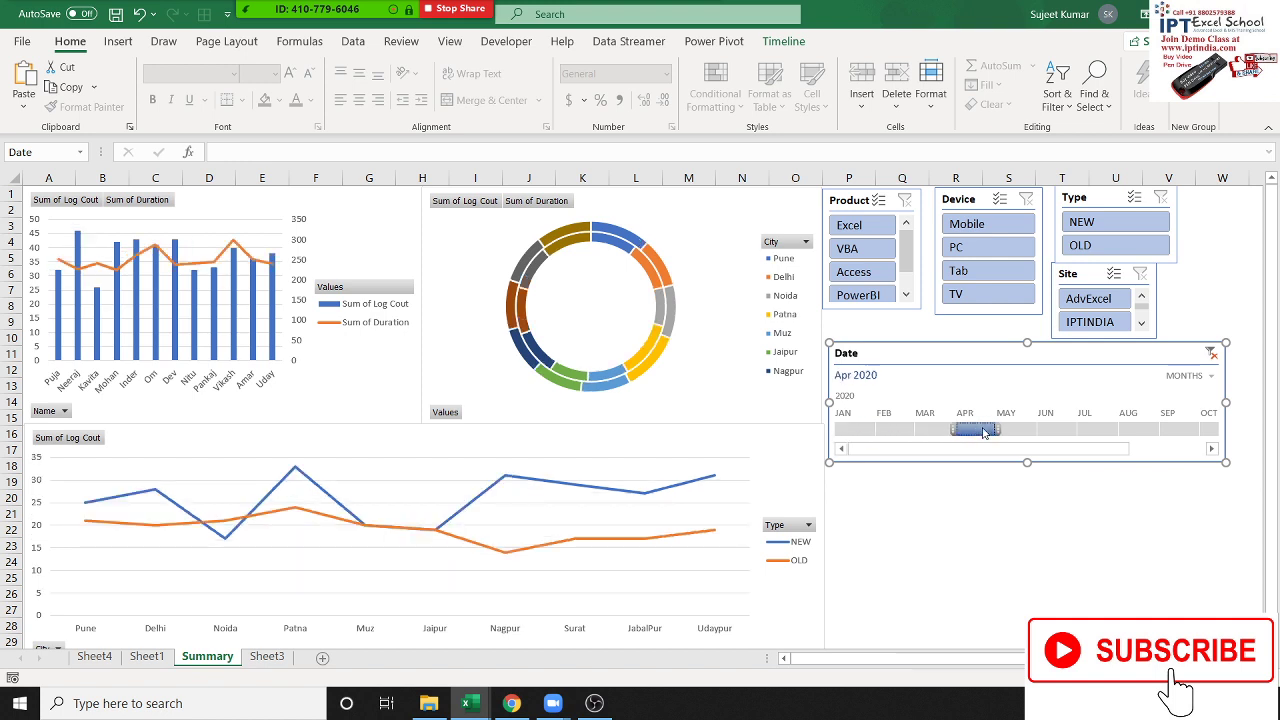
pyautogui.click(858, 431)
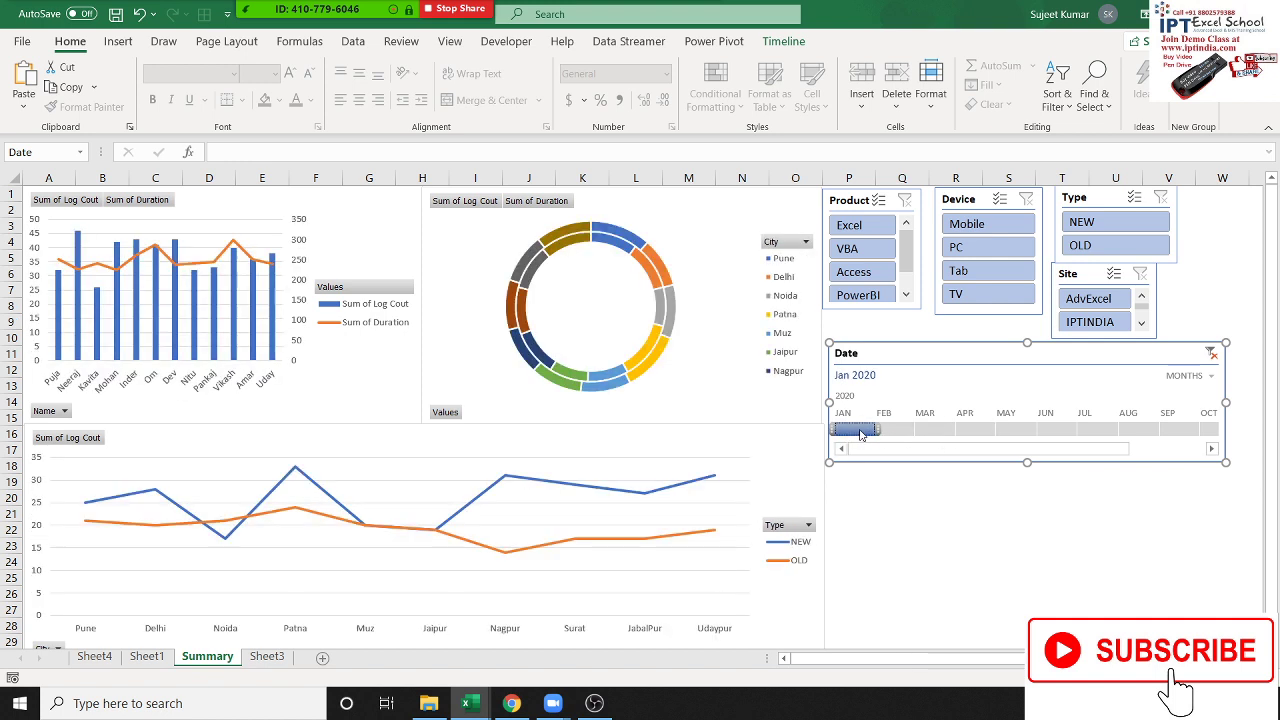
pyautogui.keyDown('shift'); pyautogui.click(1085, 430); pyautogui.keyUp('shift')
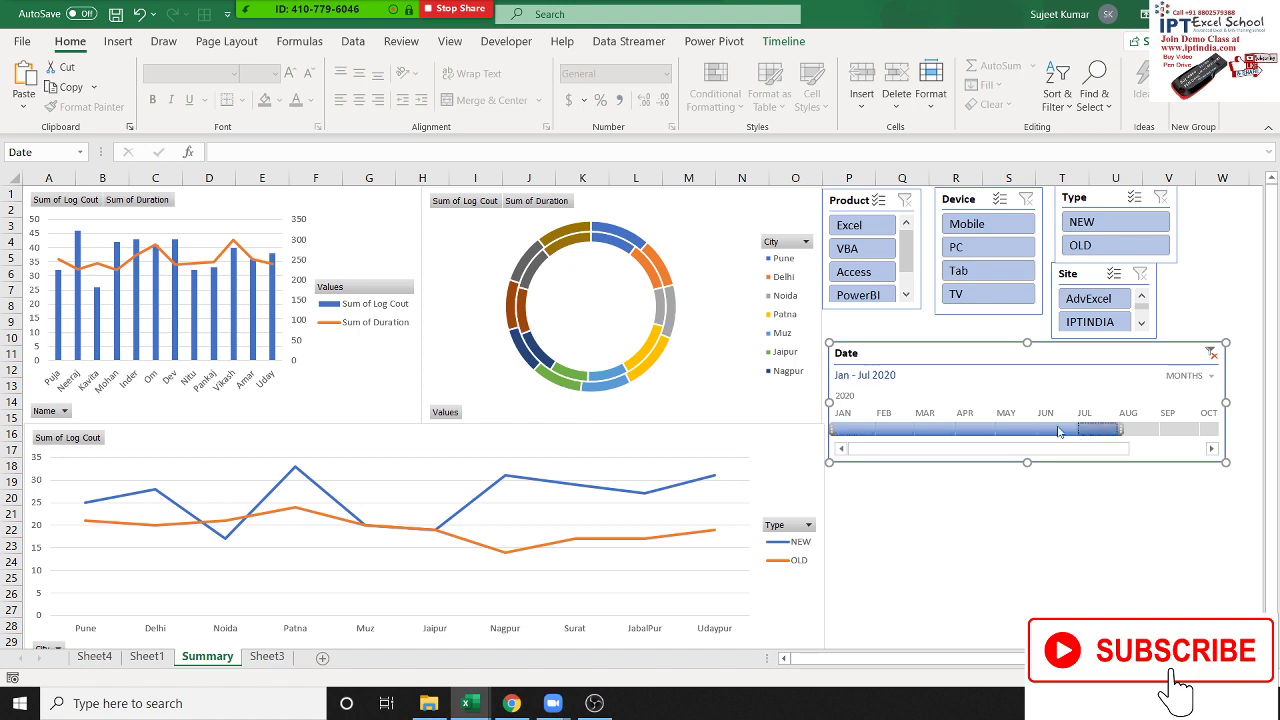
pyautogui.click(858, 430)
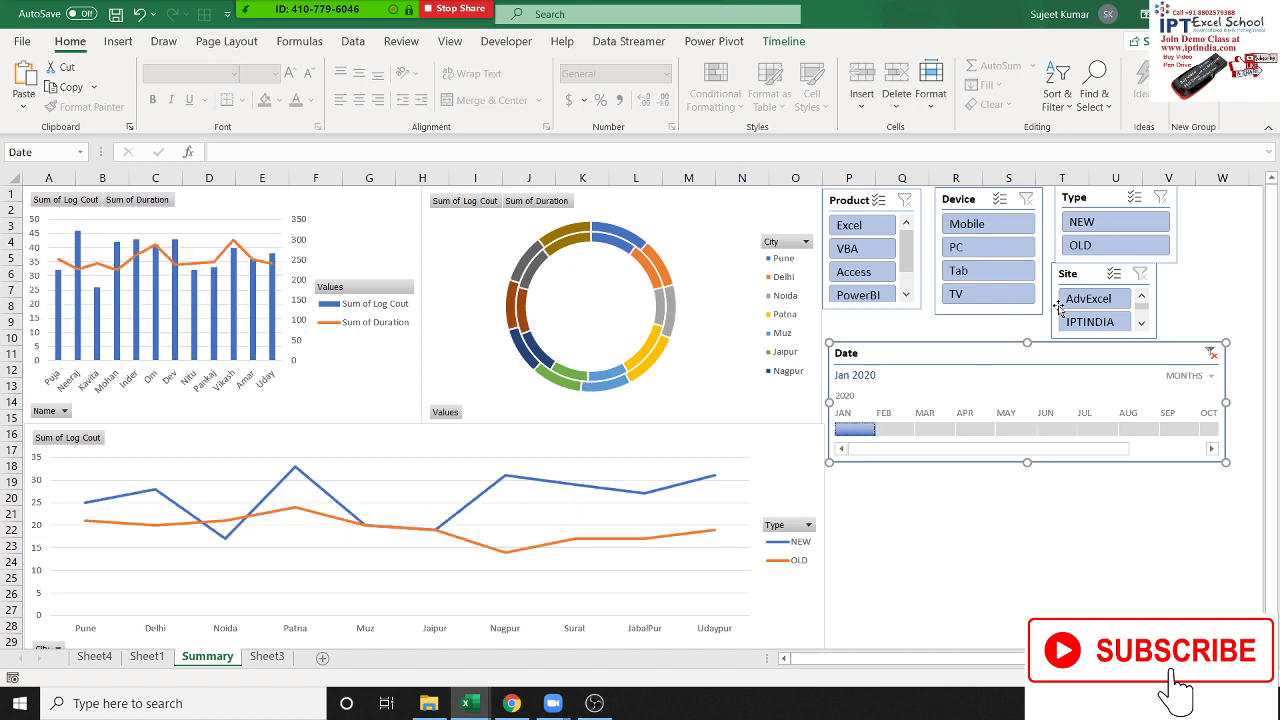
pyautogui.moveTo(947, 355); pyautogui.dragTo(1019, 377)
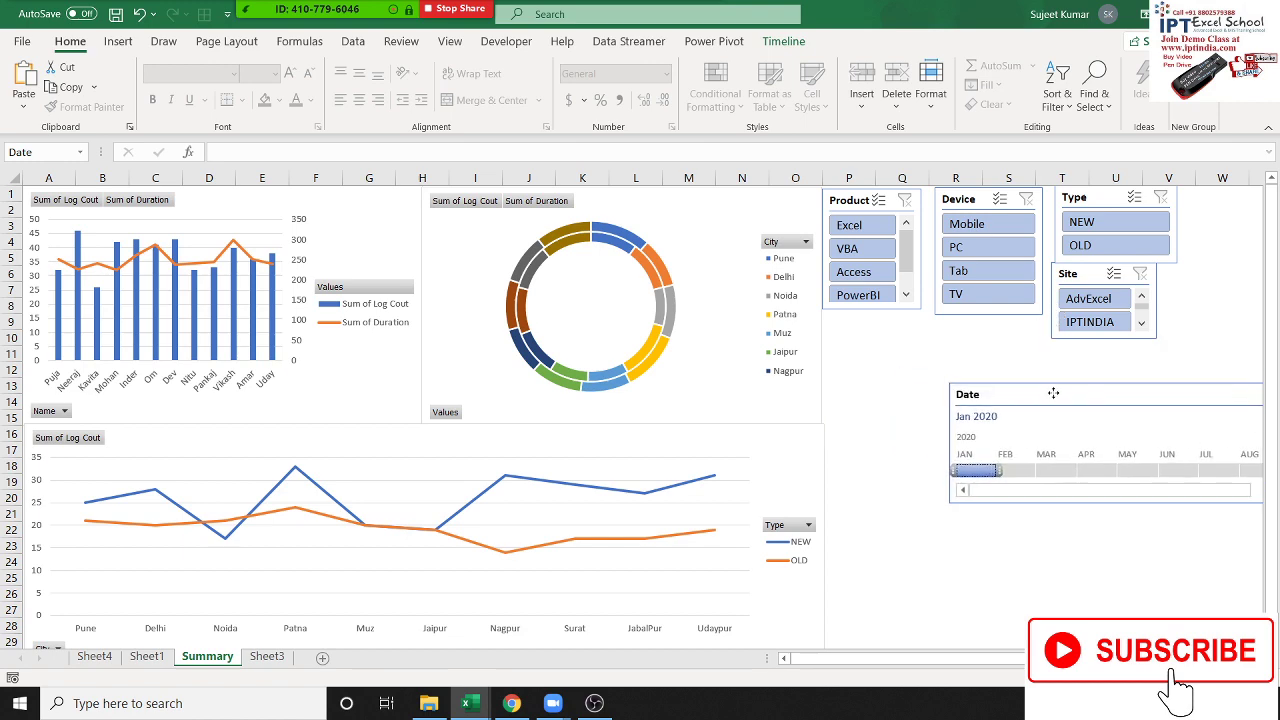
# Go to Sheet4 and select the first pivot table to show its fields.
pyautogui.click(140, 660)
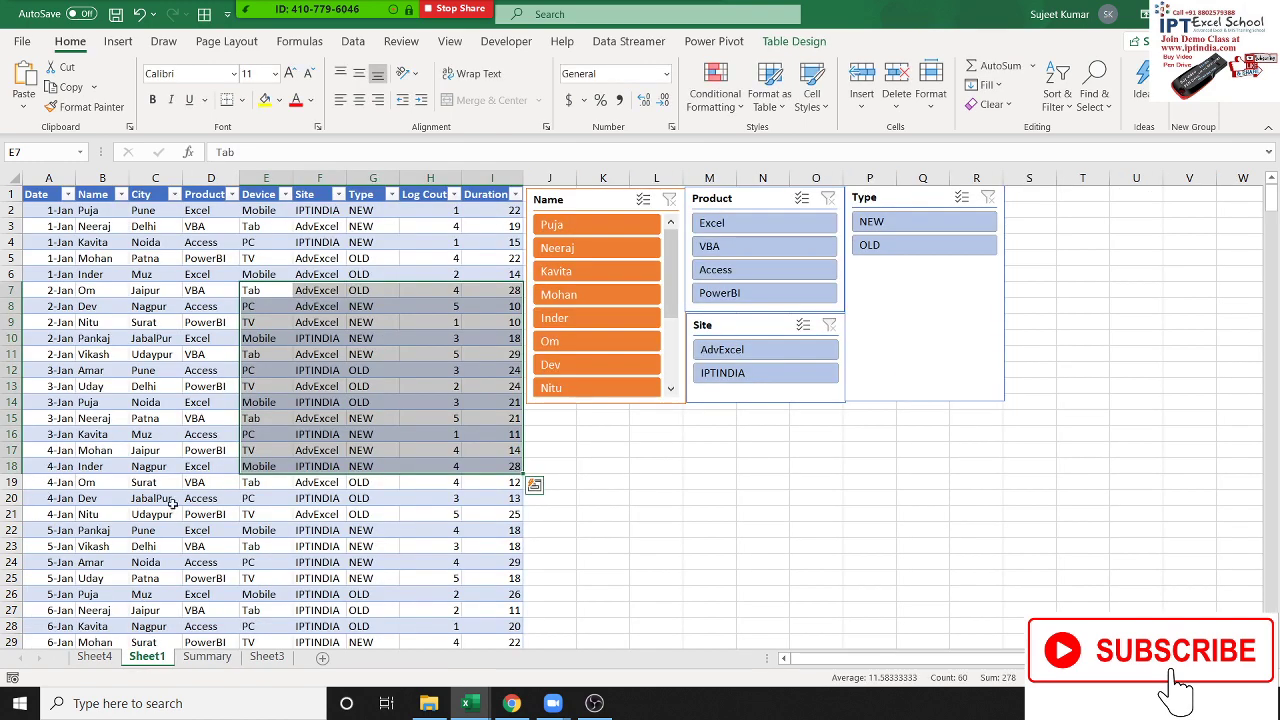
pyautogui.click(95, 657)
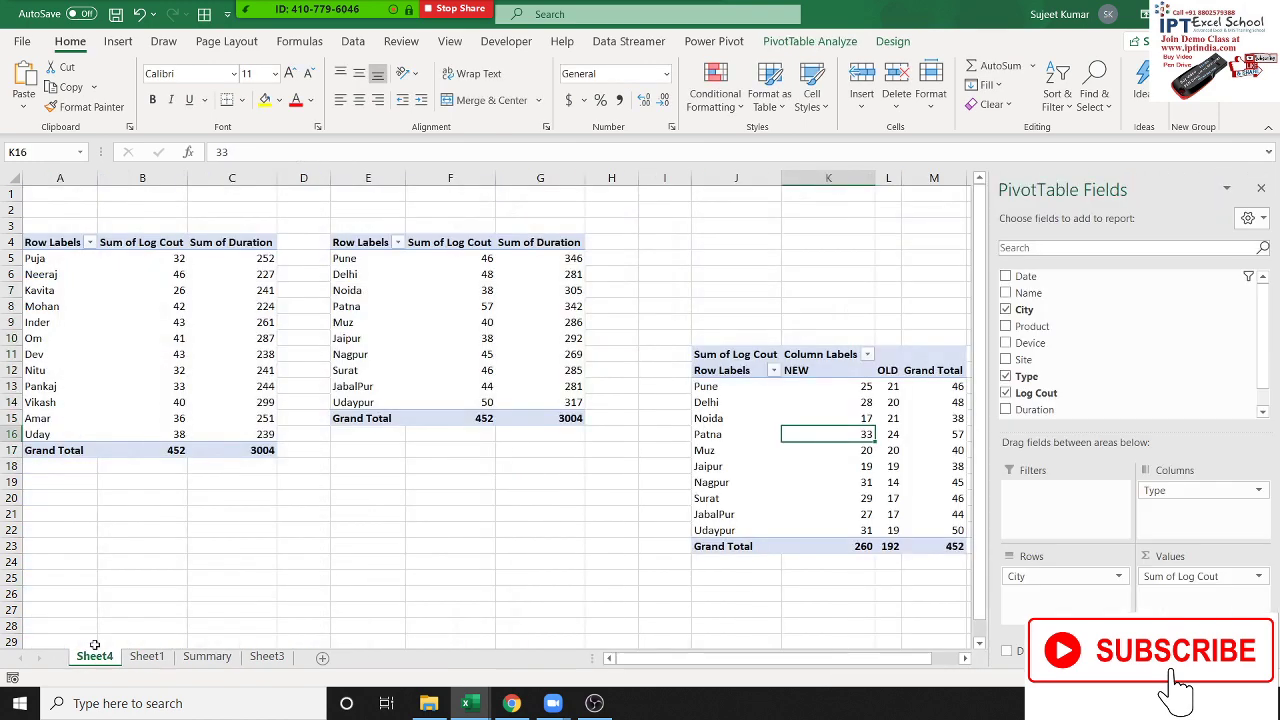
pyautogui.click(120, 371)
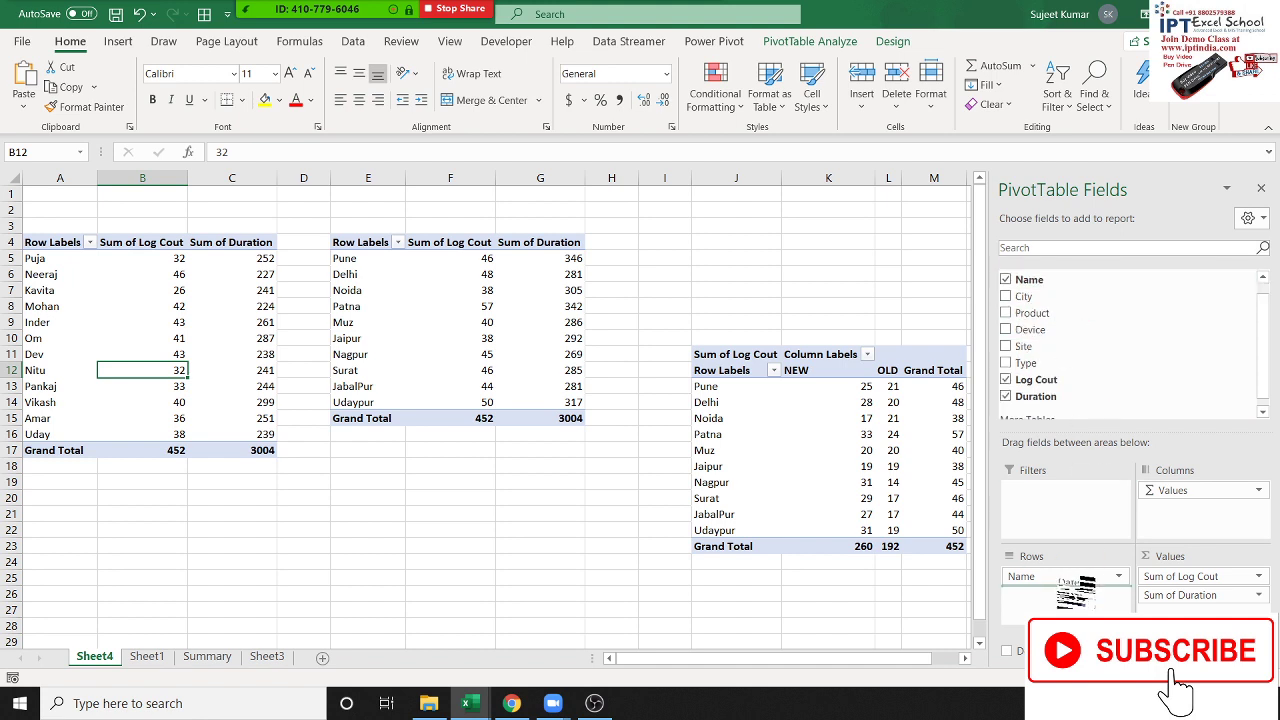
# Add Date to the pivot's rows and remove it, leaving a Months report filter at (All).
pyautogui.moveTo(1046, 280)
pyautogui.mouseDown()
pyautogui.moveTo(1066, 598)
pyautogui.moveTo(1062, 500)
pyautogui.mouseUp()
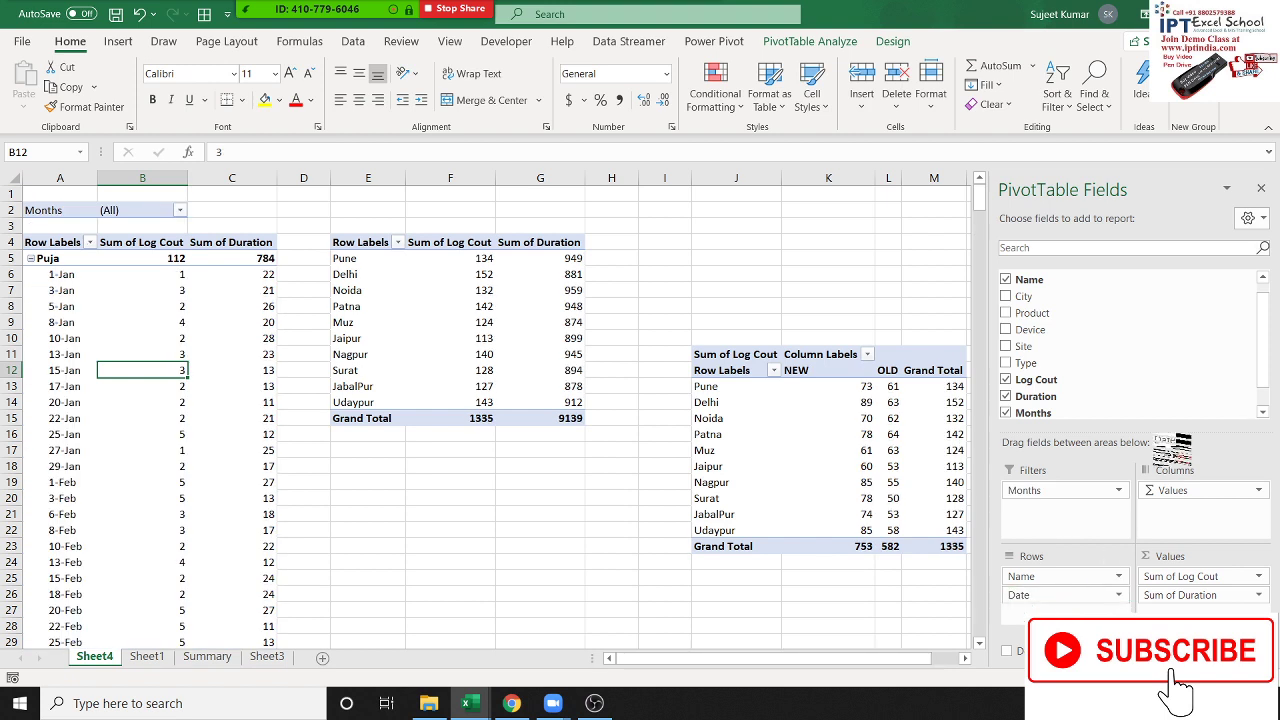
pyautogui.moveTo(1030, 595); pyautogui.dragTo(1180, 390)
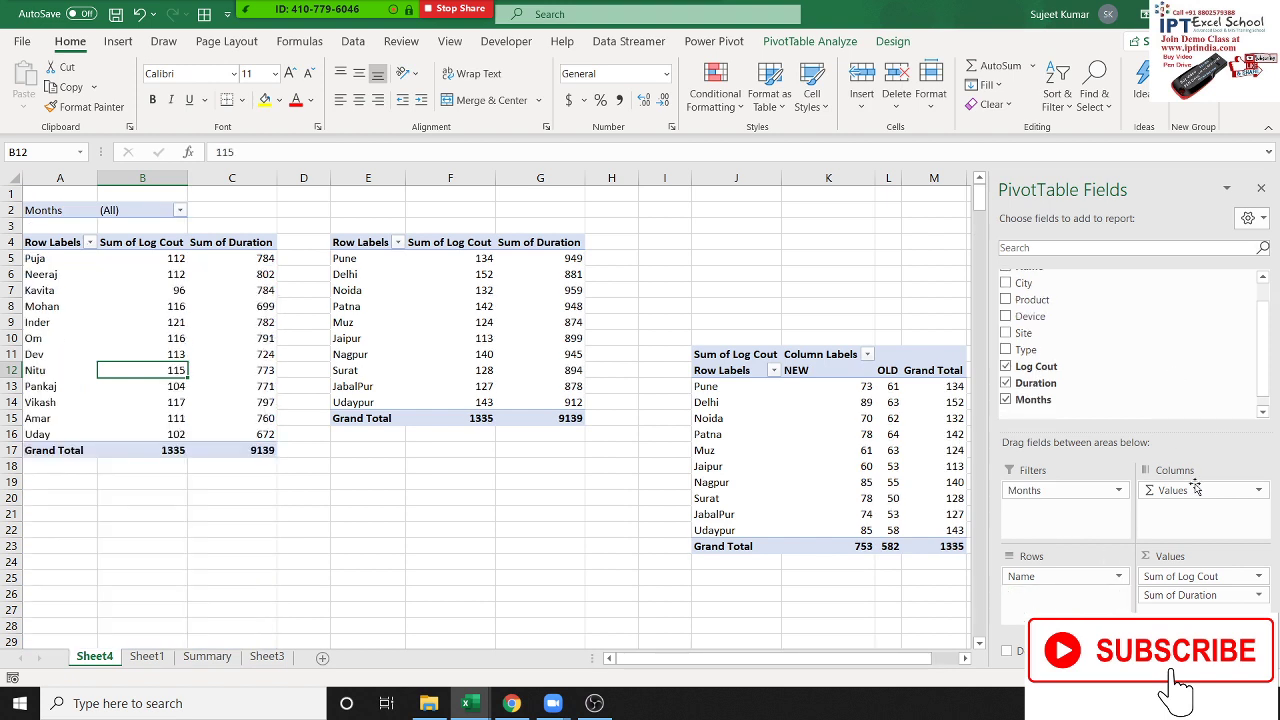
pyautogui.click(180, 210)
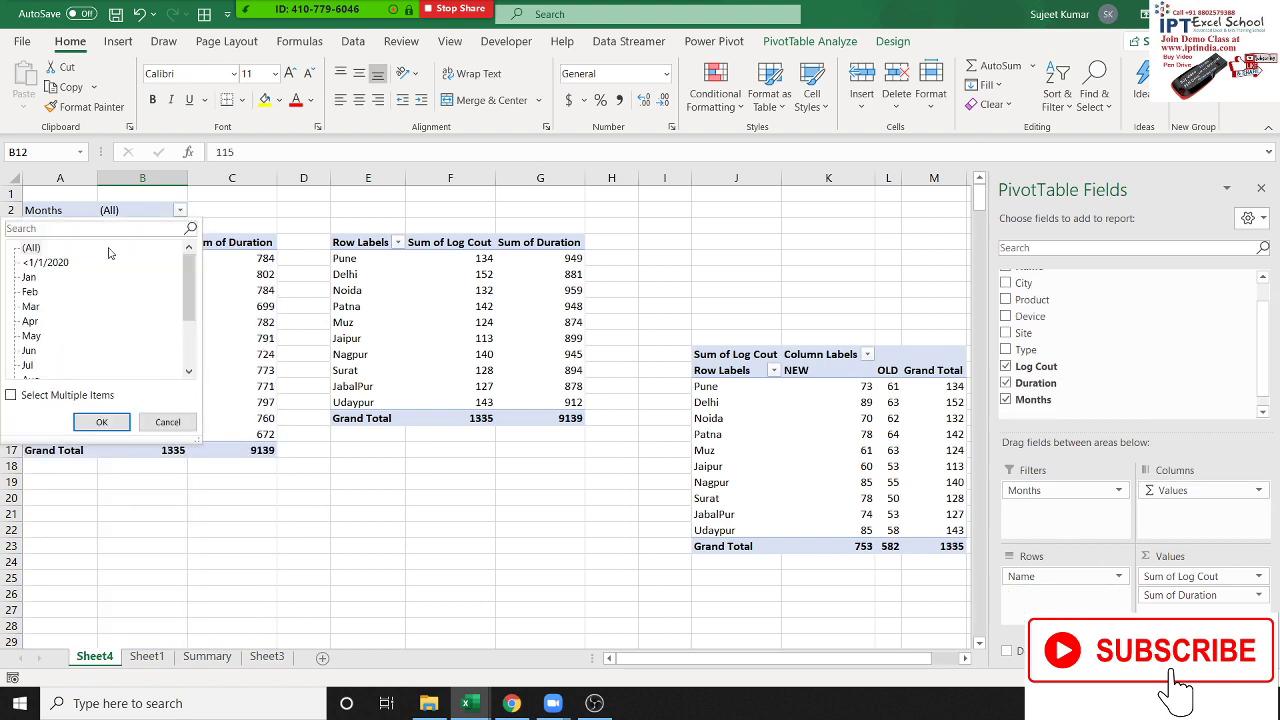
# Insert a Months slicer for the first Sheet4 pivot and move it slightly right.
pyautogui.click(250, 356)
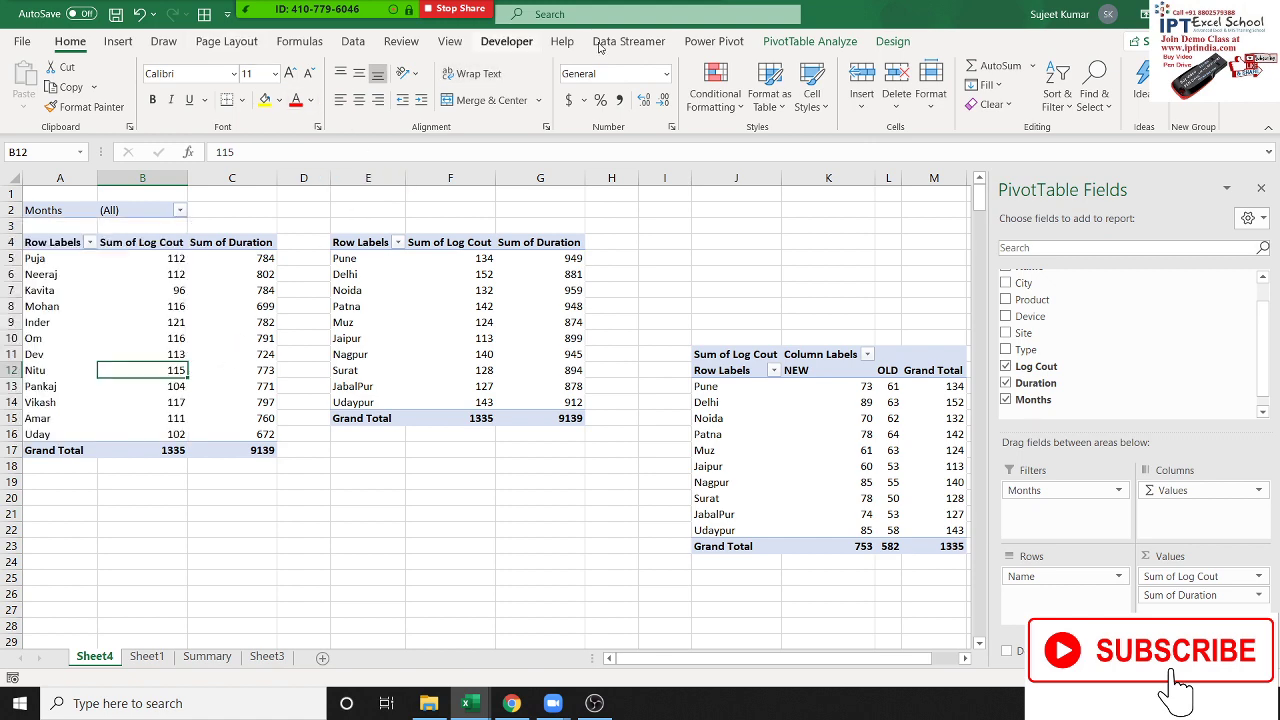
pyautogui.click(810, 41)
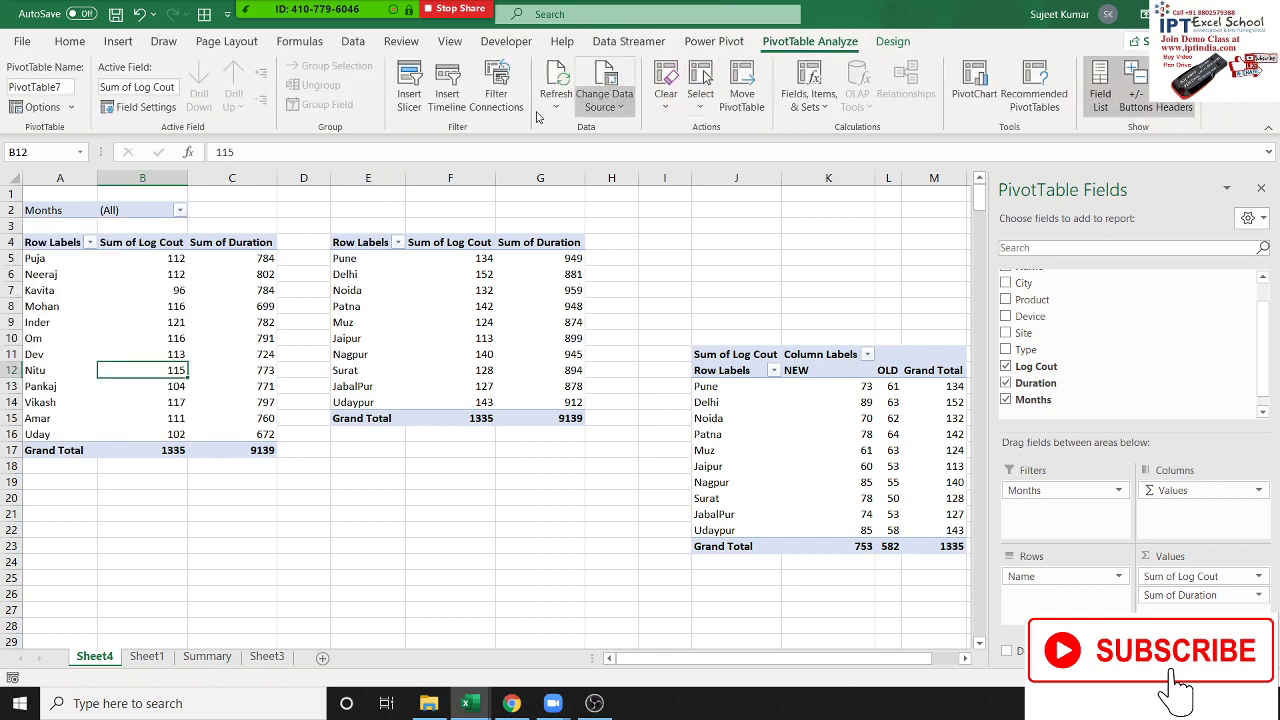
pyautogui.click(409, 95)
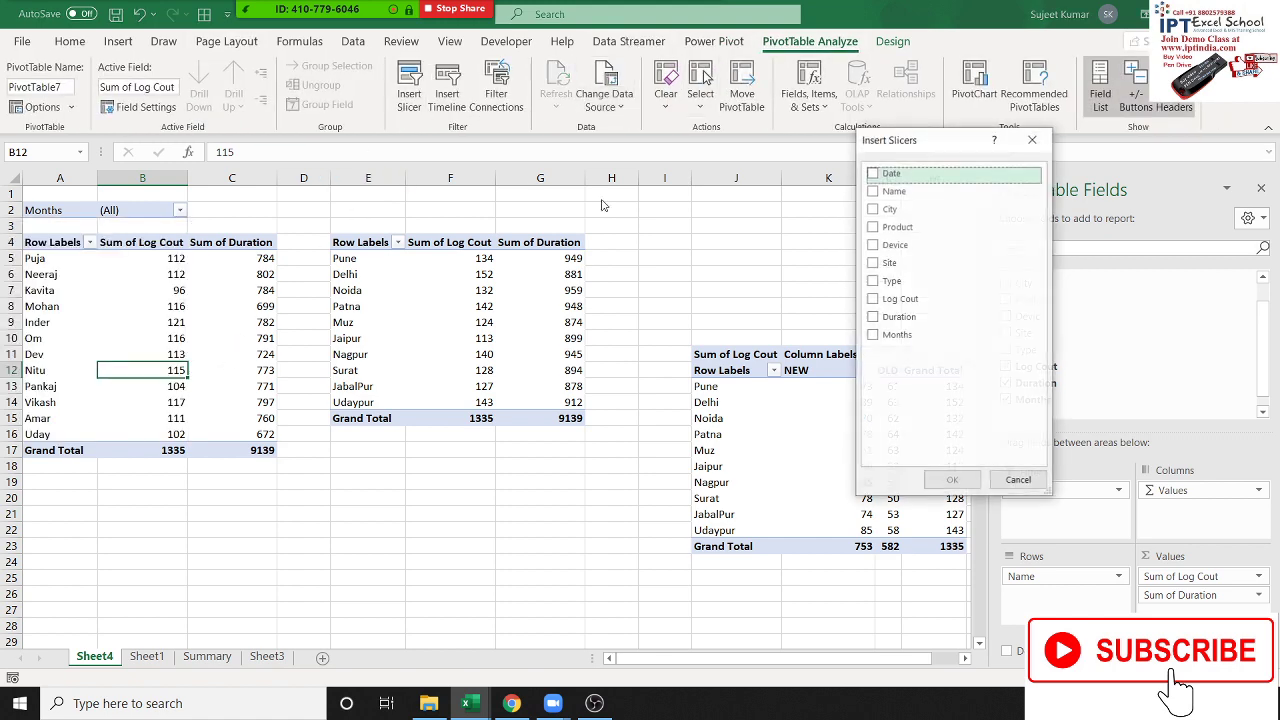
pyautogui.click(885, 335)
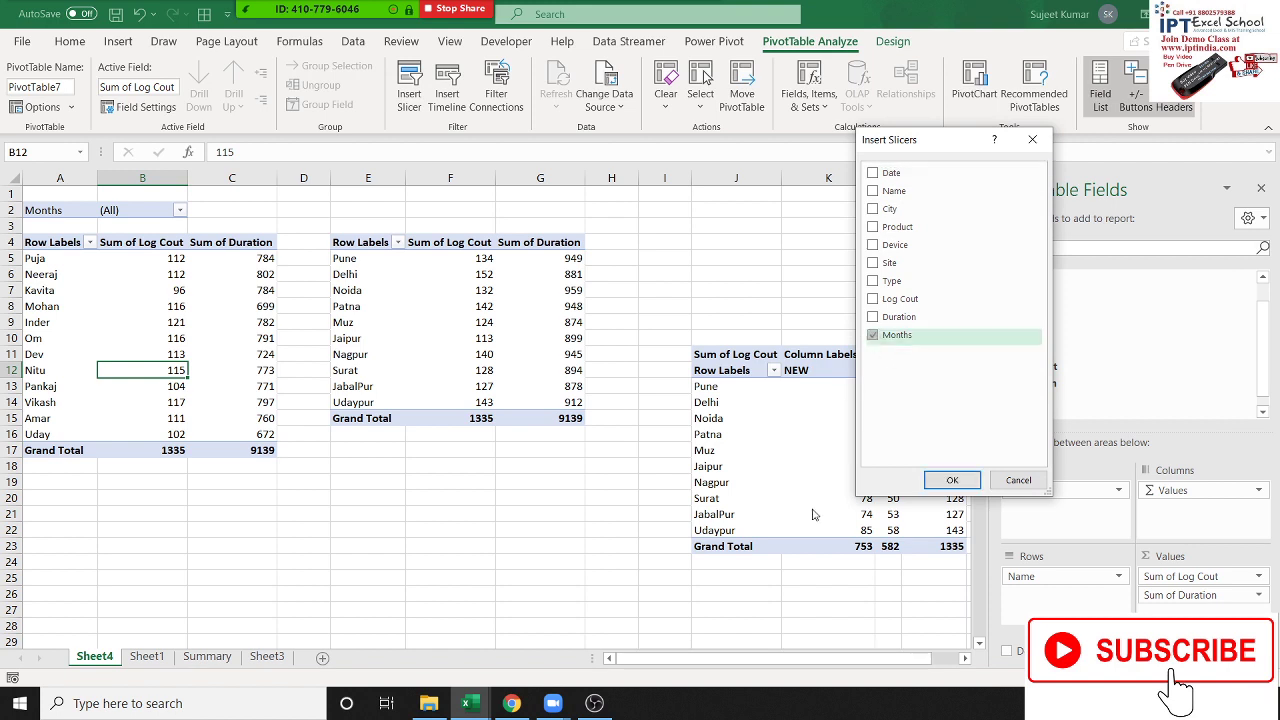
pyautogui.click(952, 480)
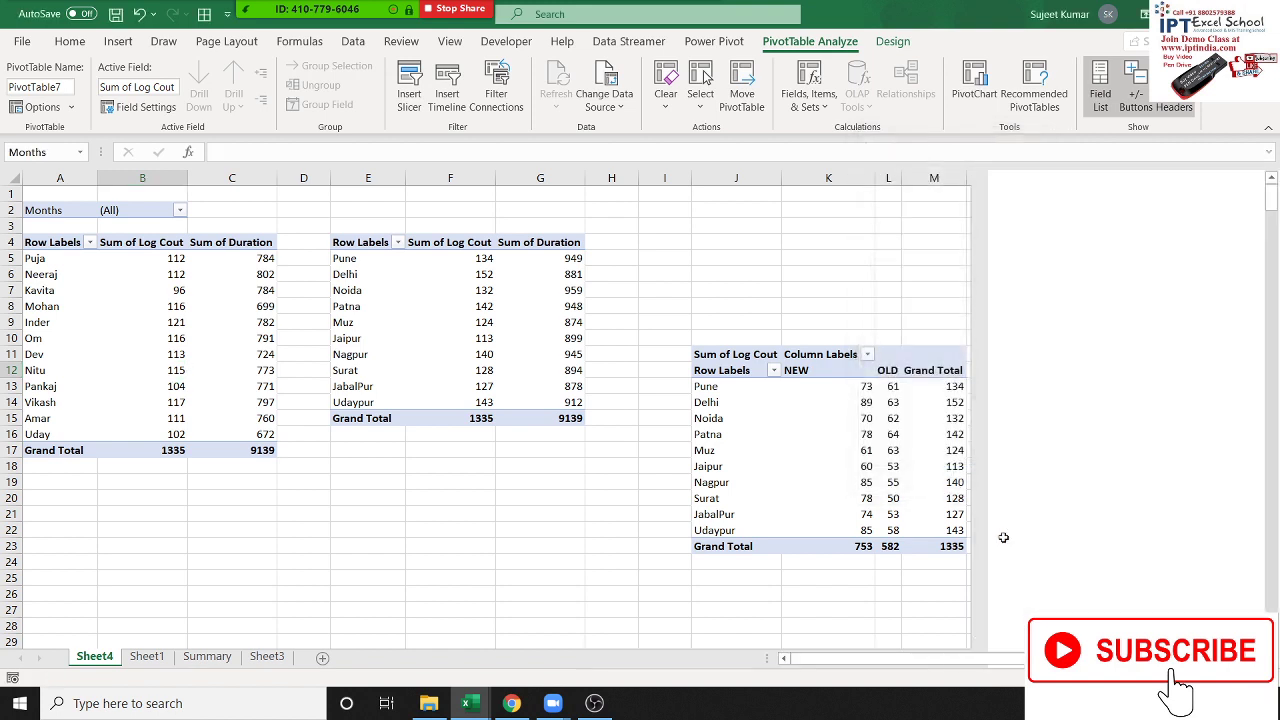
pyautogui.moveTo(543, 320); pyautogui.dragTo(785, 210)
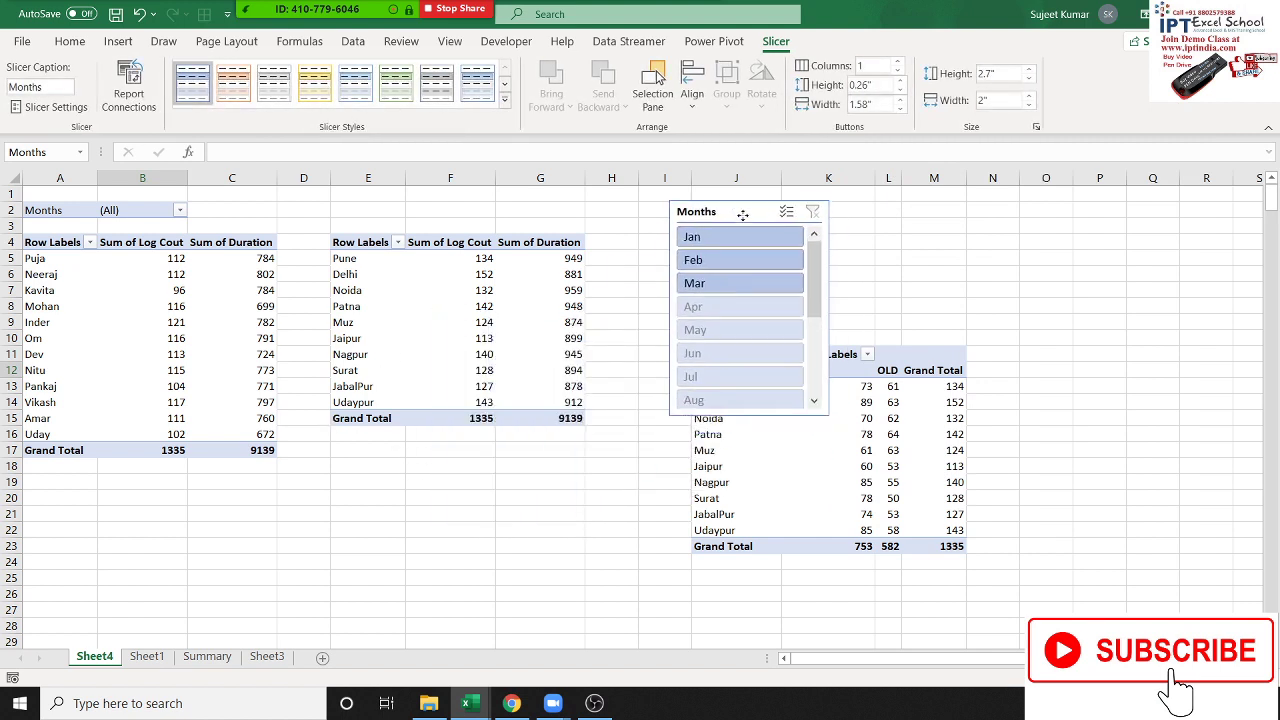
# Test the Months slicer with Jan, Mar, Jan–Mar, and Jan plus Mar selections.
pyautogui.click(728, 236)
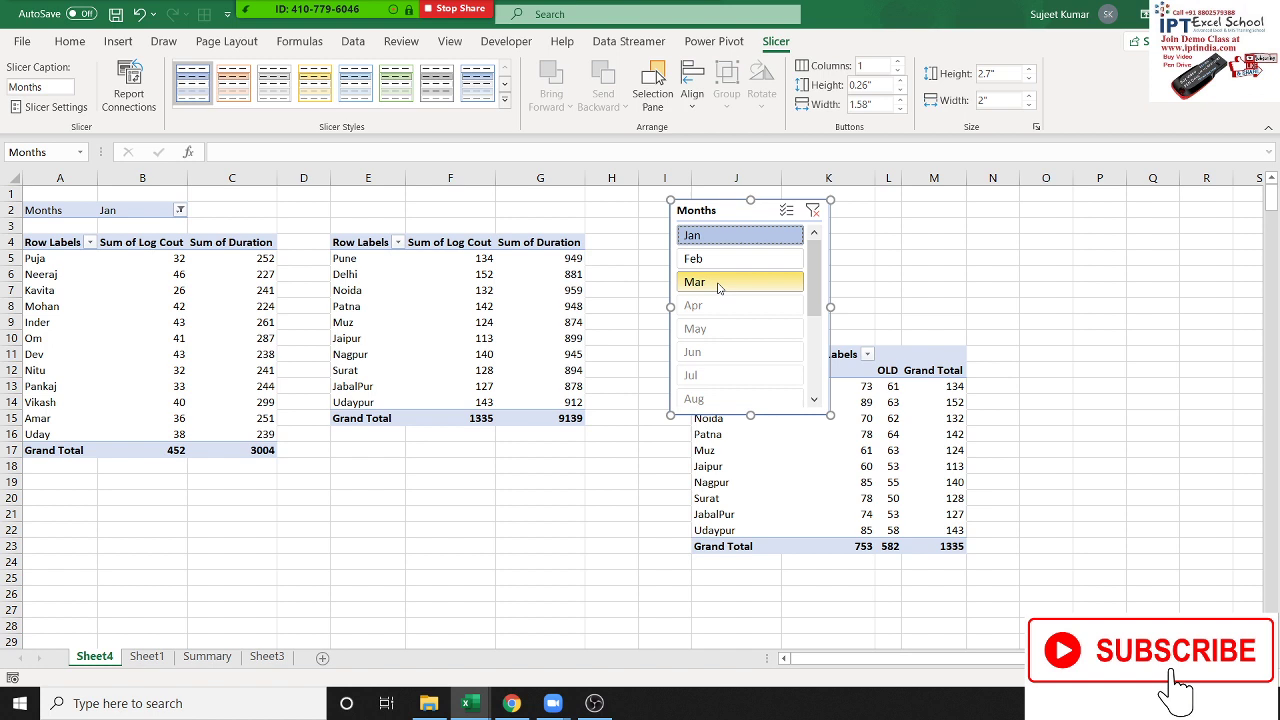
pyautogui.click(718, 288)
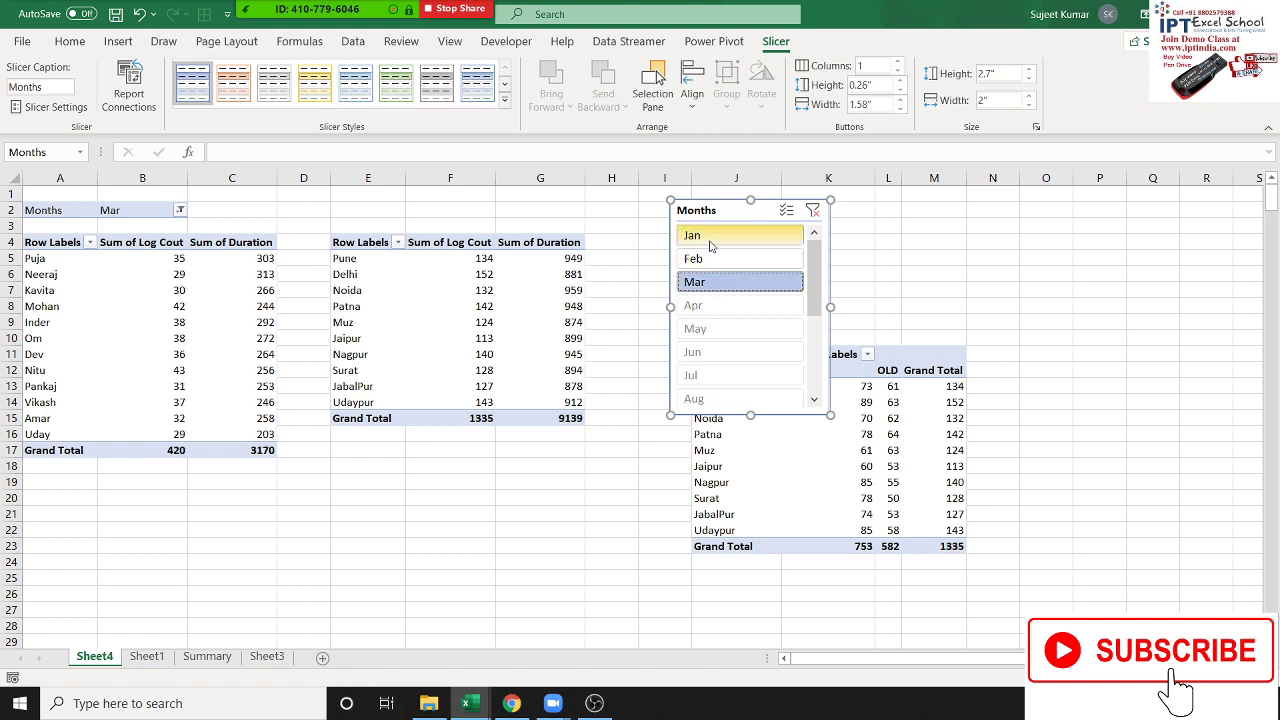
pyautogui.click(712, 237)
pyautogui.keyDown('shift'); pyautogui.click(716, 282); pyautogui.keyUp('shift')
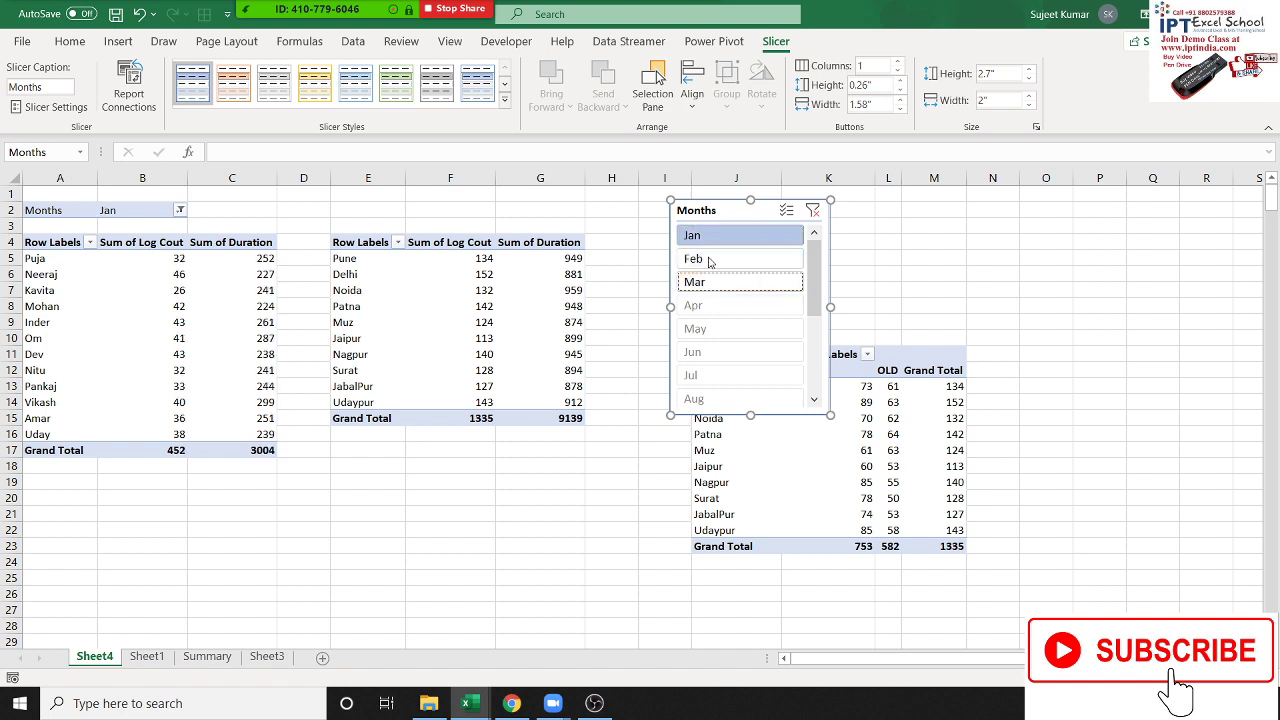
pyautogui.click(702, 238)
pyautogui.keyDown('ctrl'); pyautogui.click(705, 283); pyautogui.keyUp('ctrl')
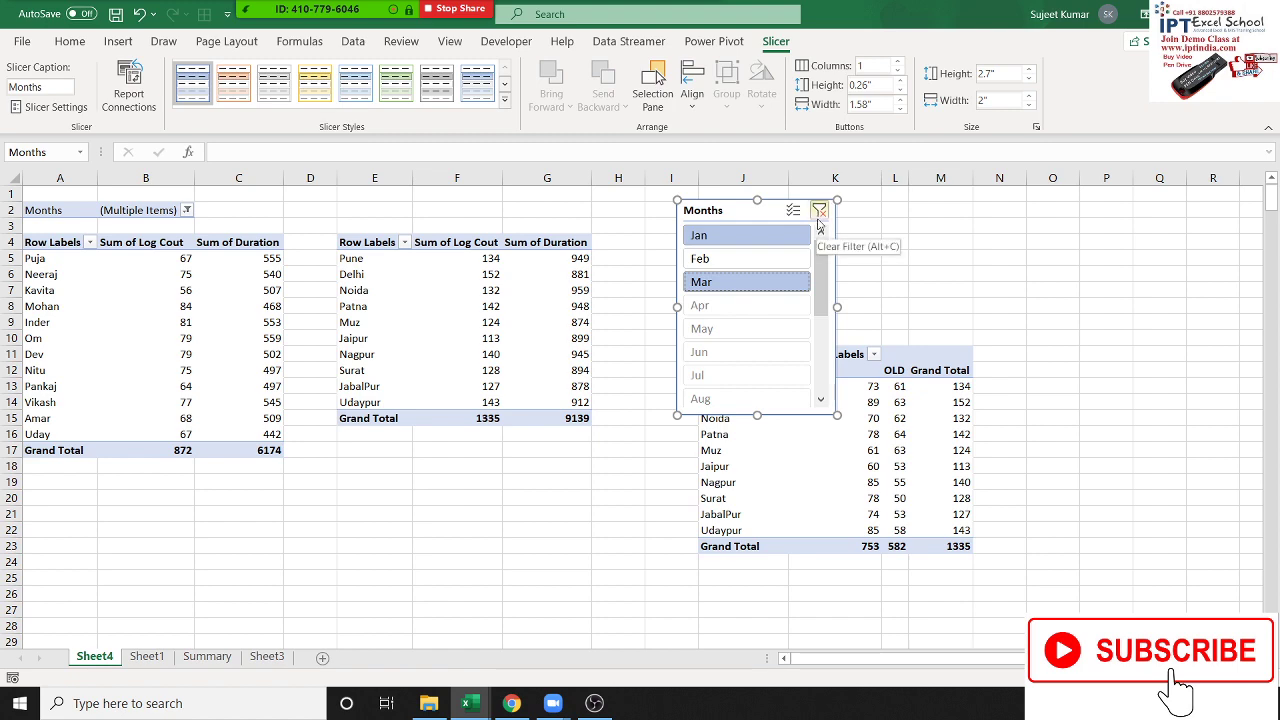
# Clear the month filter, delete the Months slicer, and minimise Excel to the desktop.
pyautogui.click(818, 214)
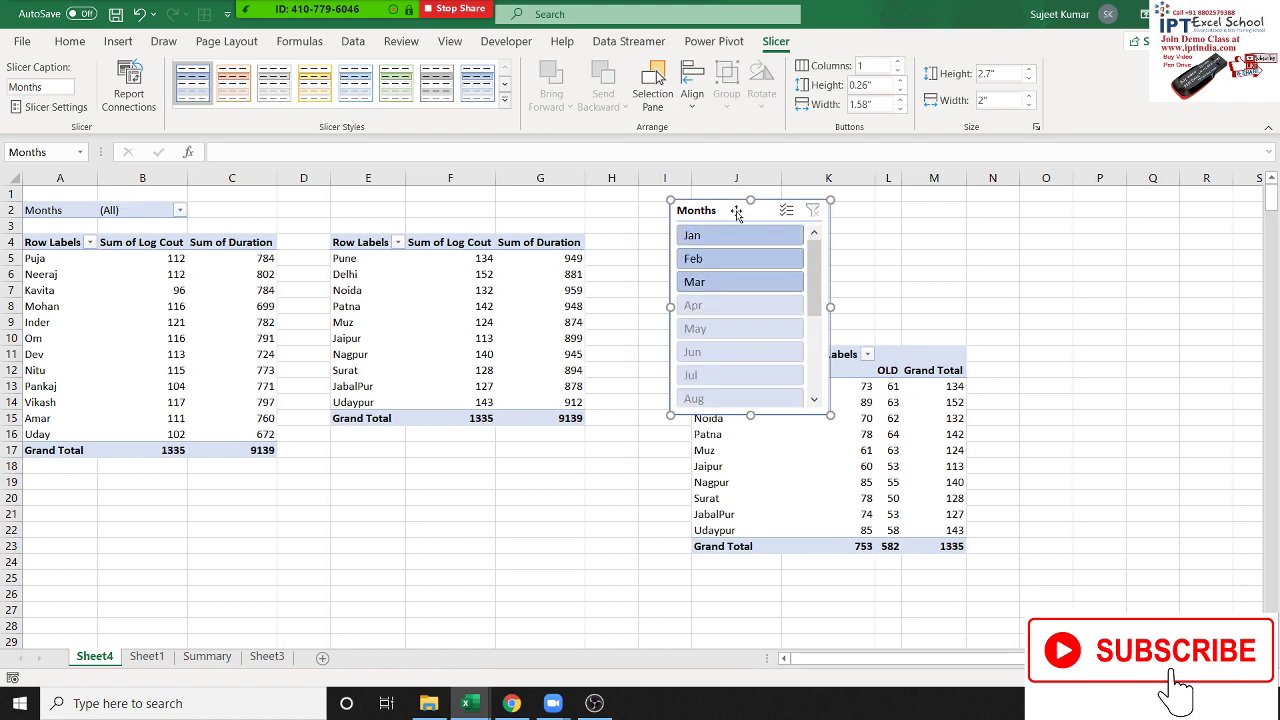
pyautogui.press('Delete')
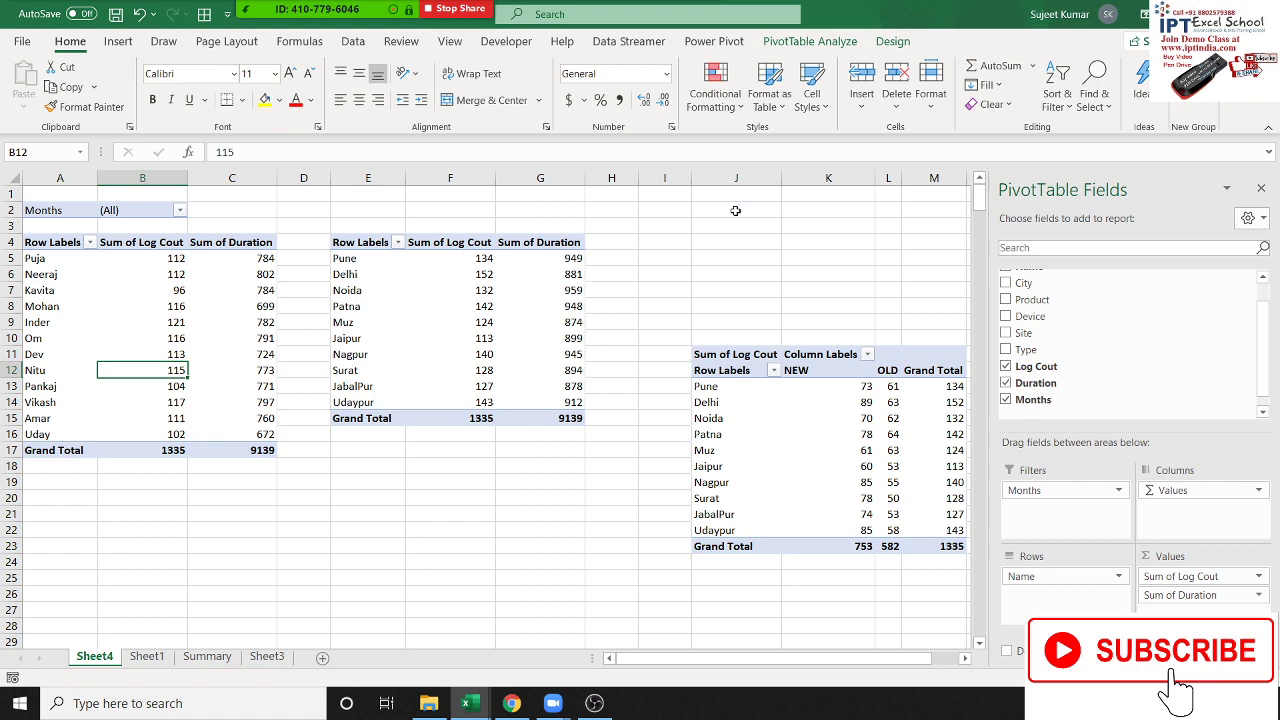
pyautogui.press('super+d')
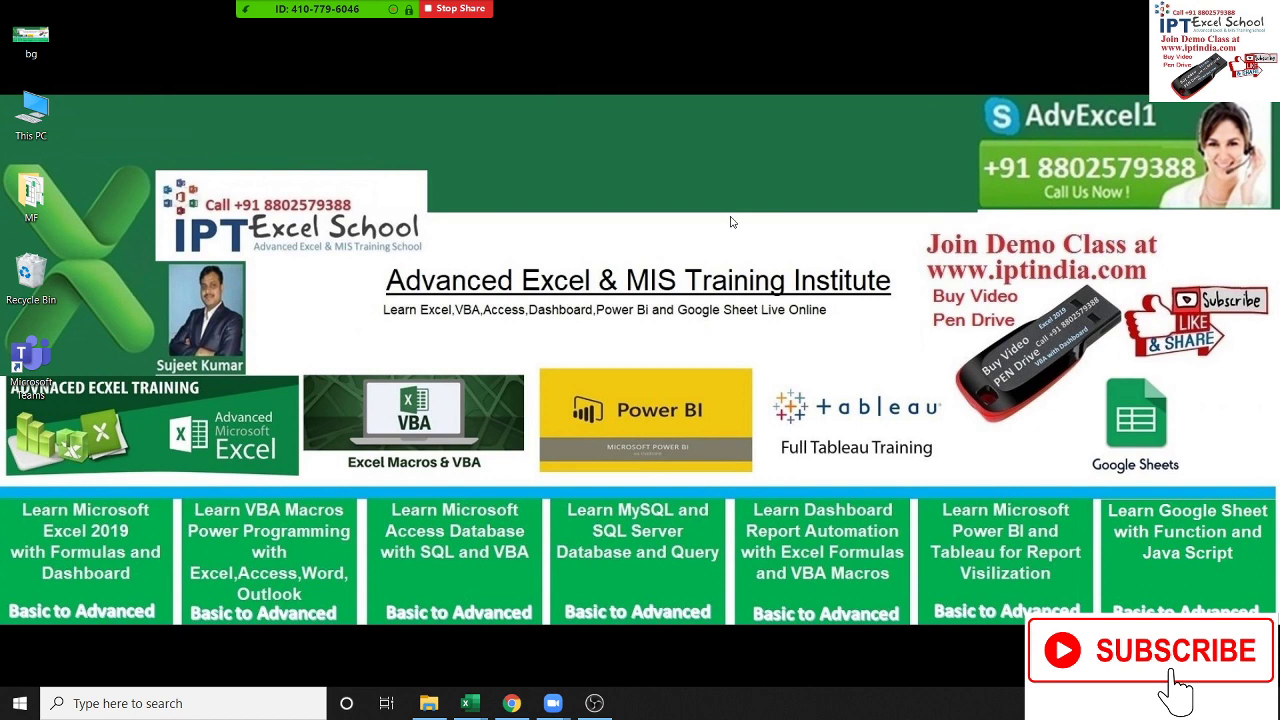
pyautogui.moveTo(636, 6)
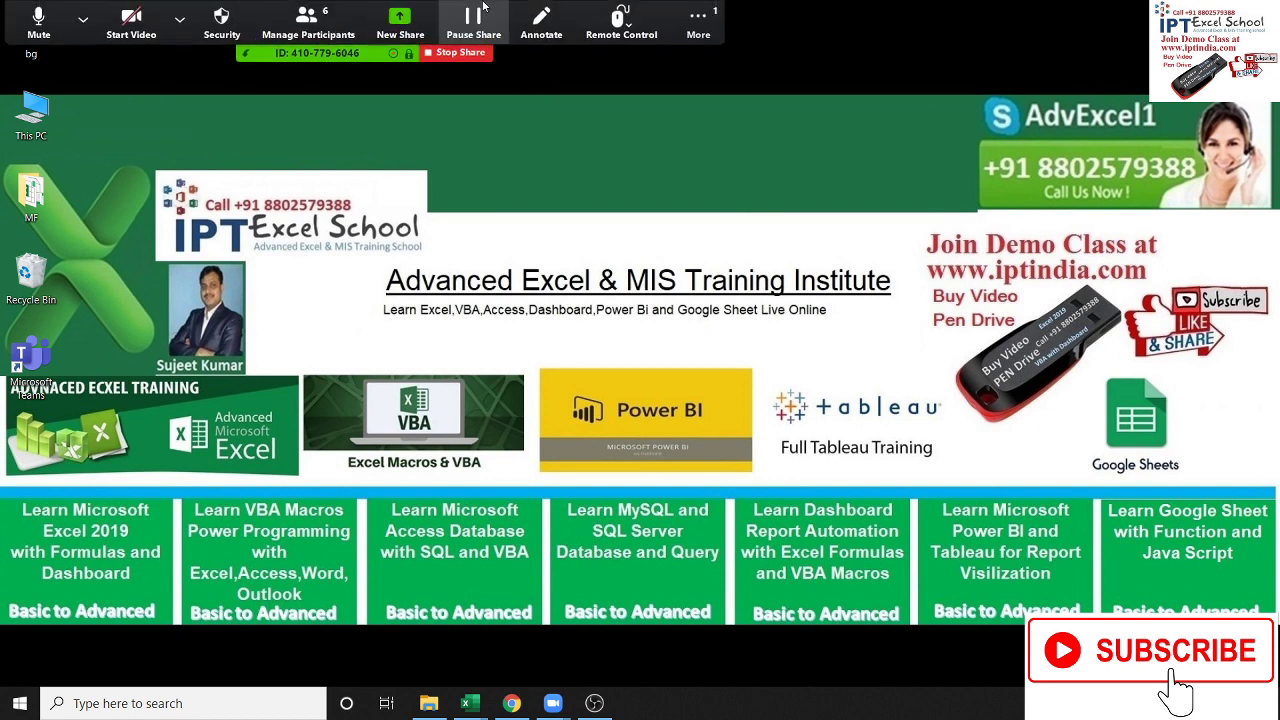
pyautogui.click(698, 20)
pyautogui.click(792, 14)
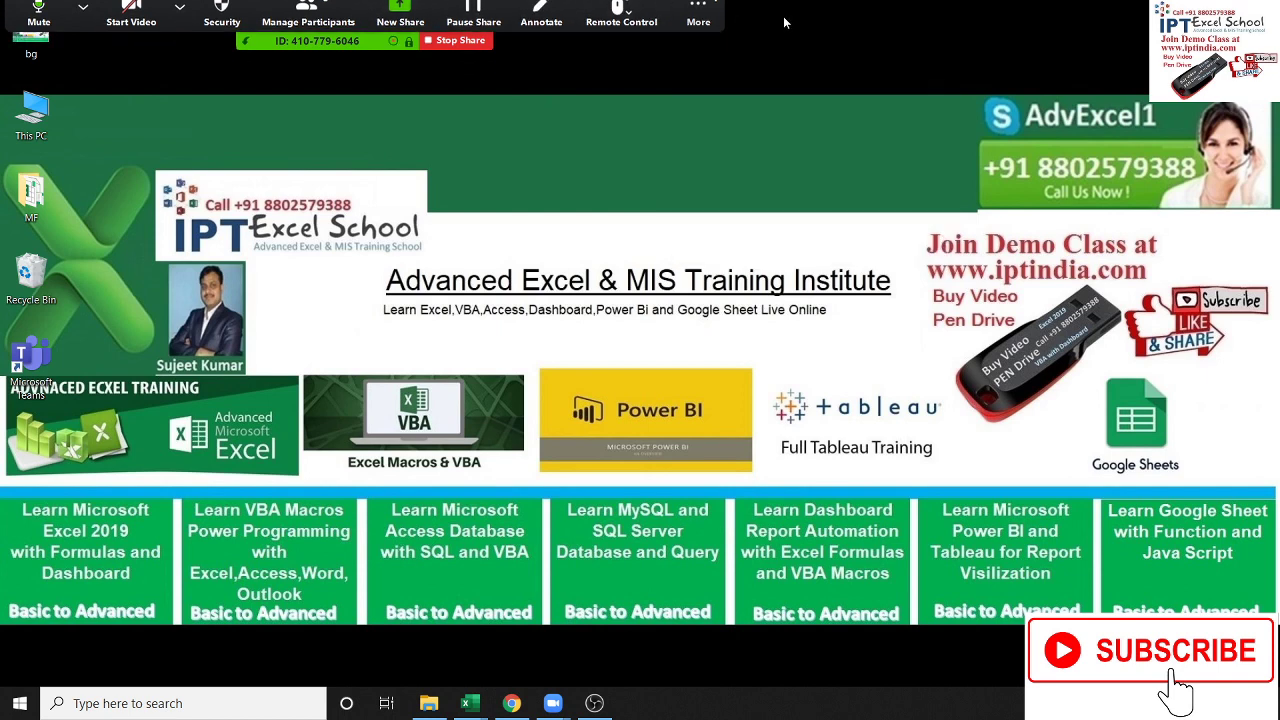
pyautogui.moveTo(774, 24)
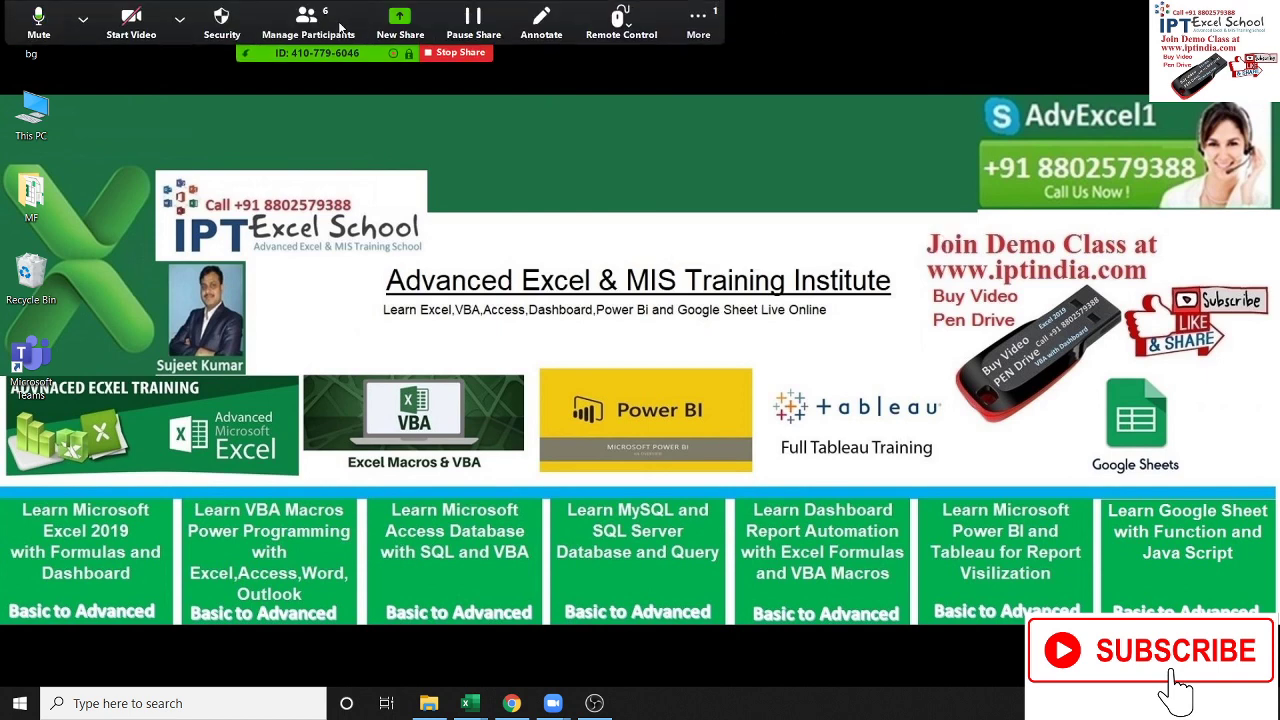
pyautogui.click(308, 22)
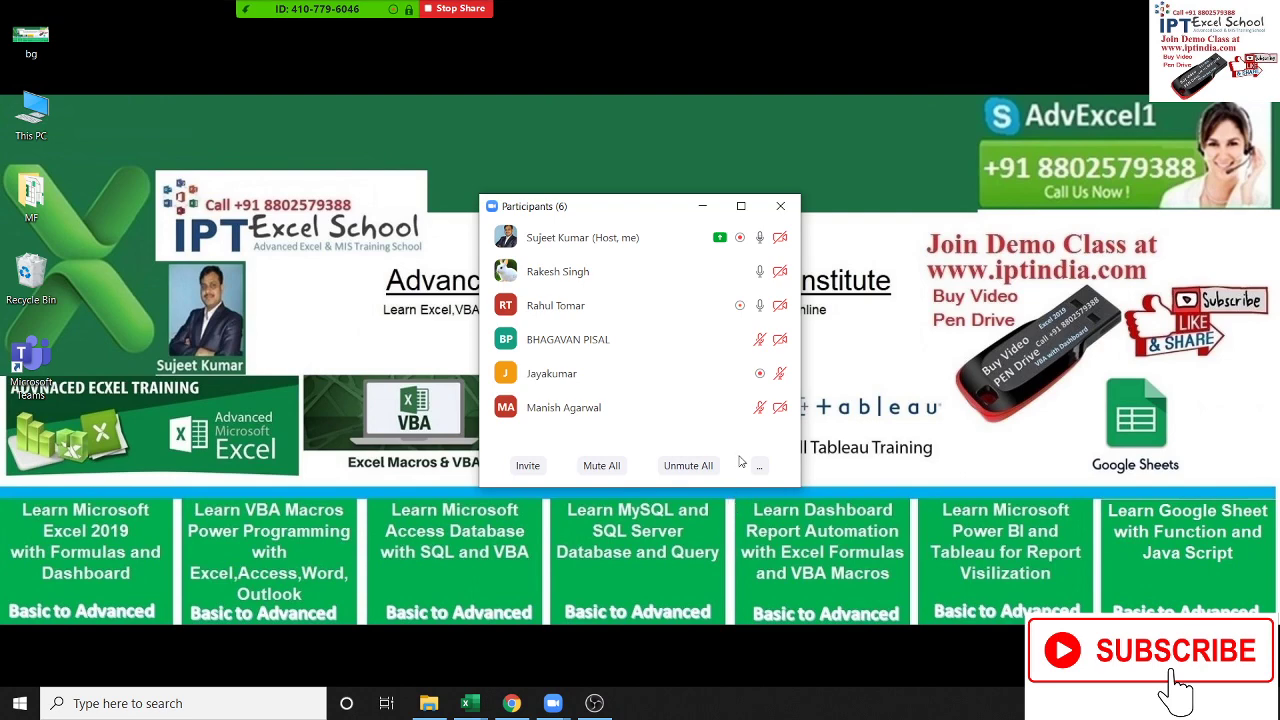
pyautogui.click(781, 206)
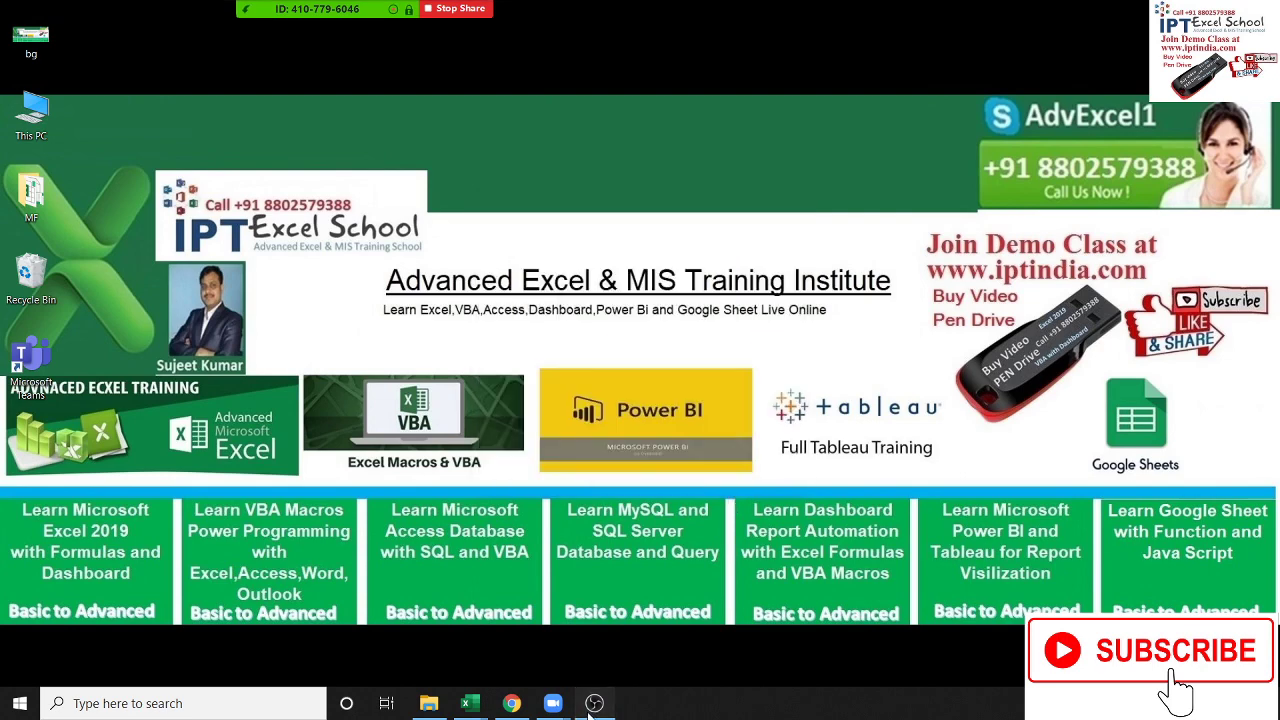